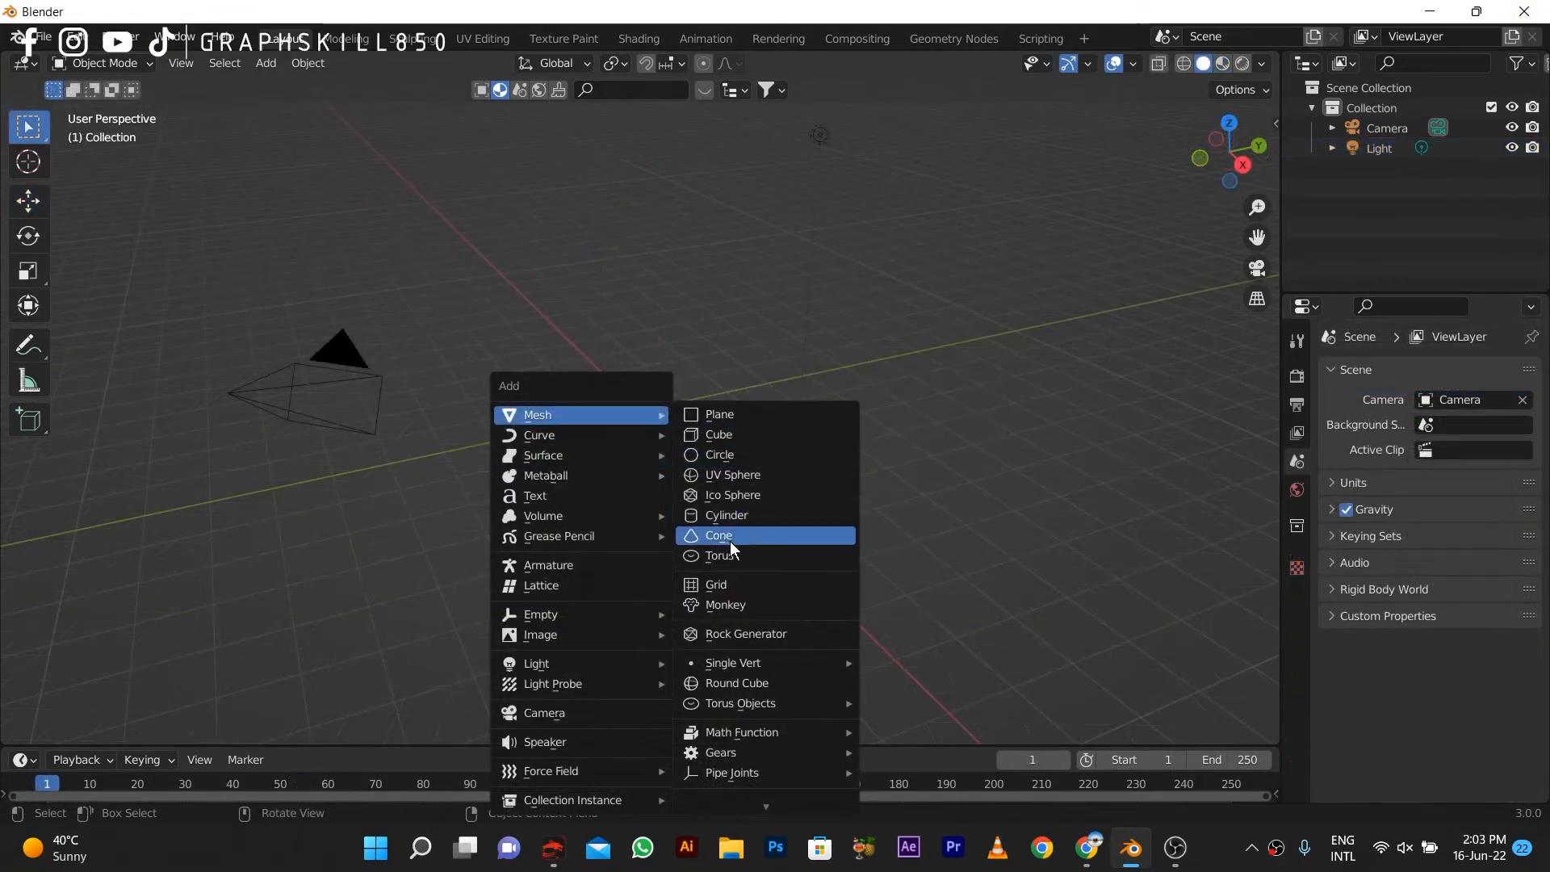
Step: Add a cylinder and scale it to about 0.46 in X and Y and about -5.05 along Z
click(744, 513)
key(s)
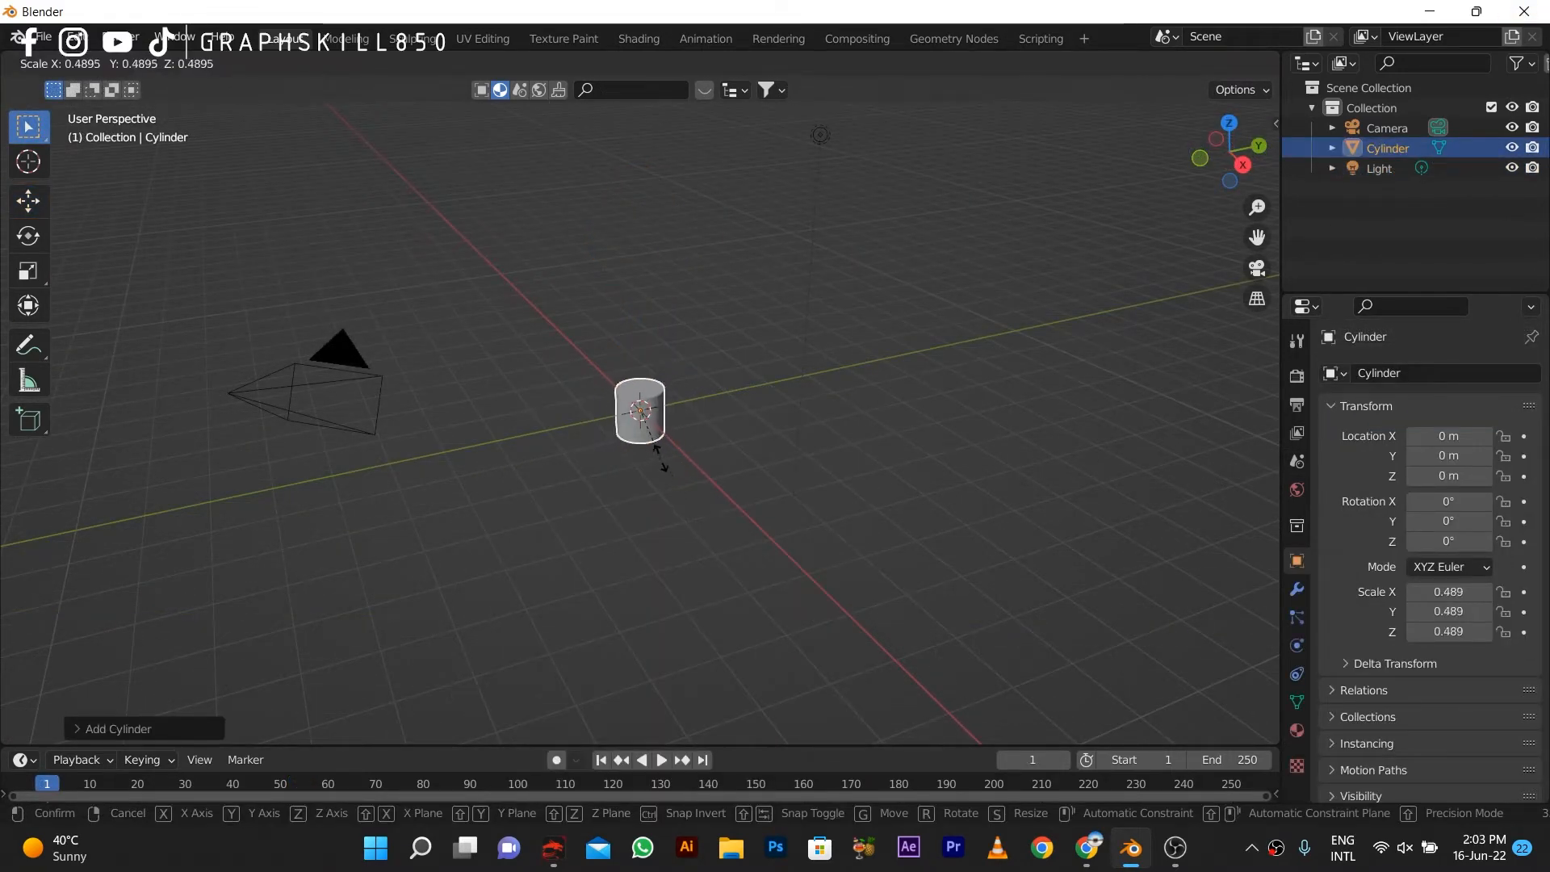
click(657, 457)
key(s)
key(z)
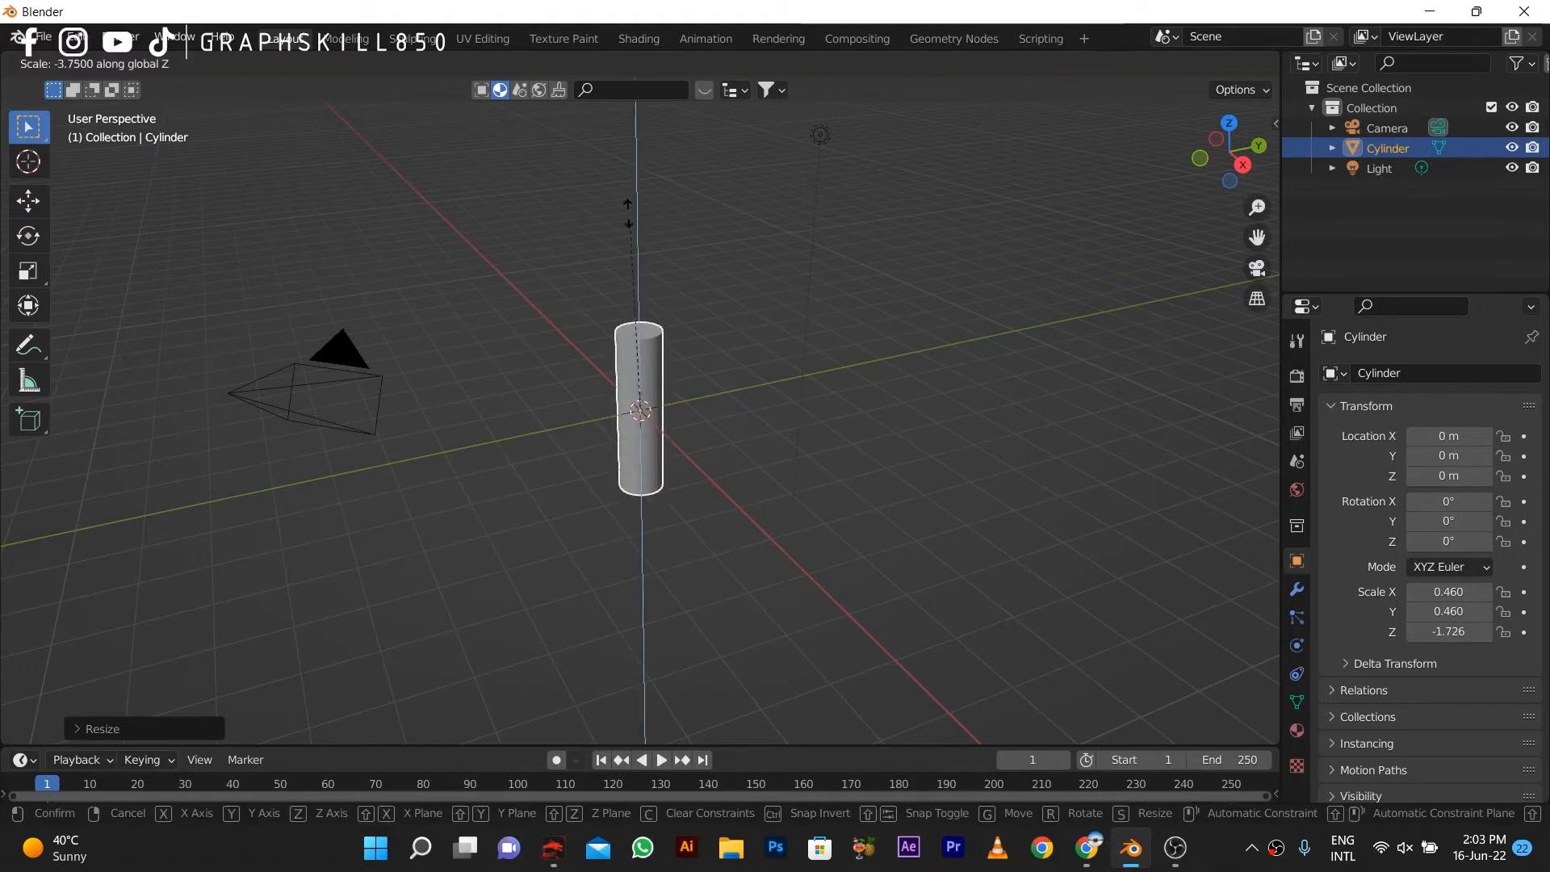
click(587, 535)
Step: In Edit Mode, add one loop cut around the cylinder, about halfway between its middle and its upper end
key(grave)
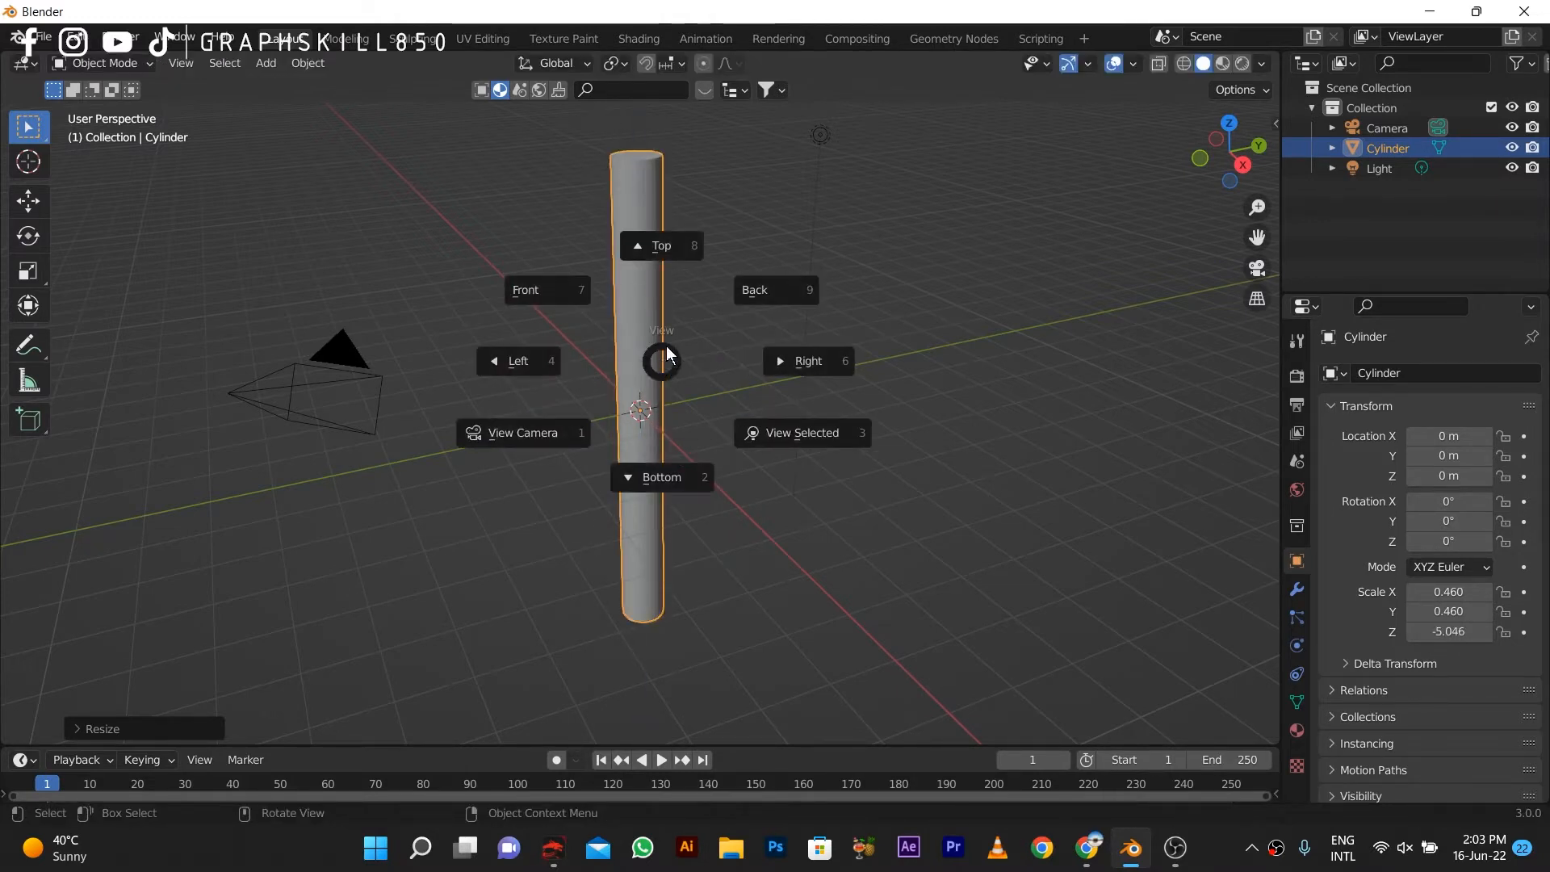
click(607, 330)
key(KP_1)
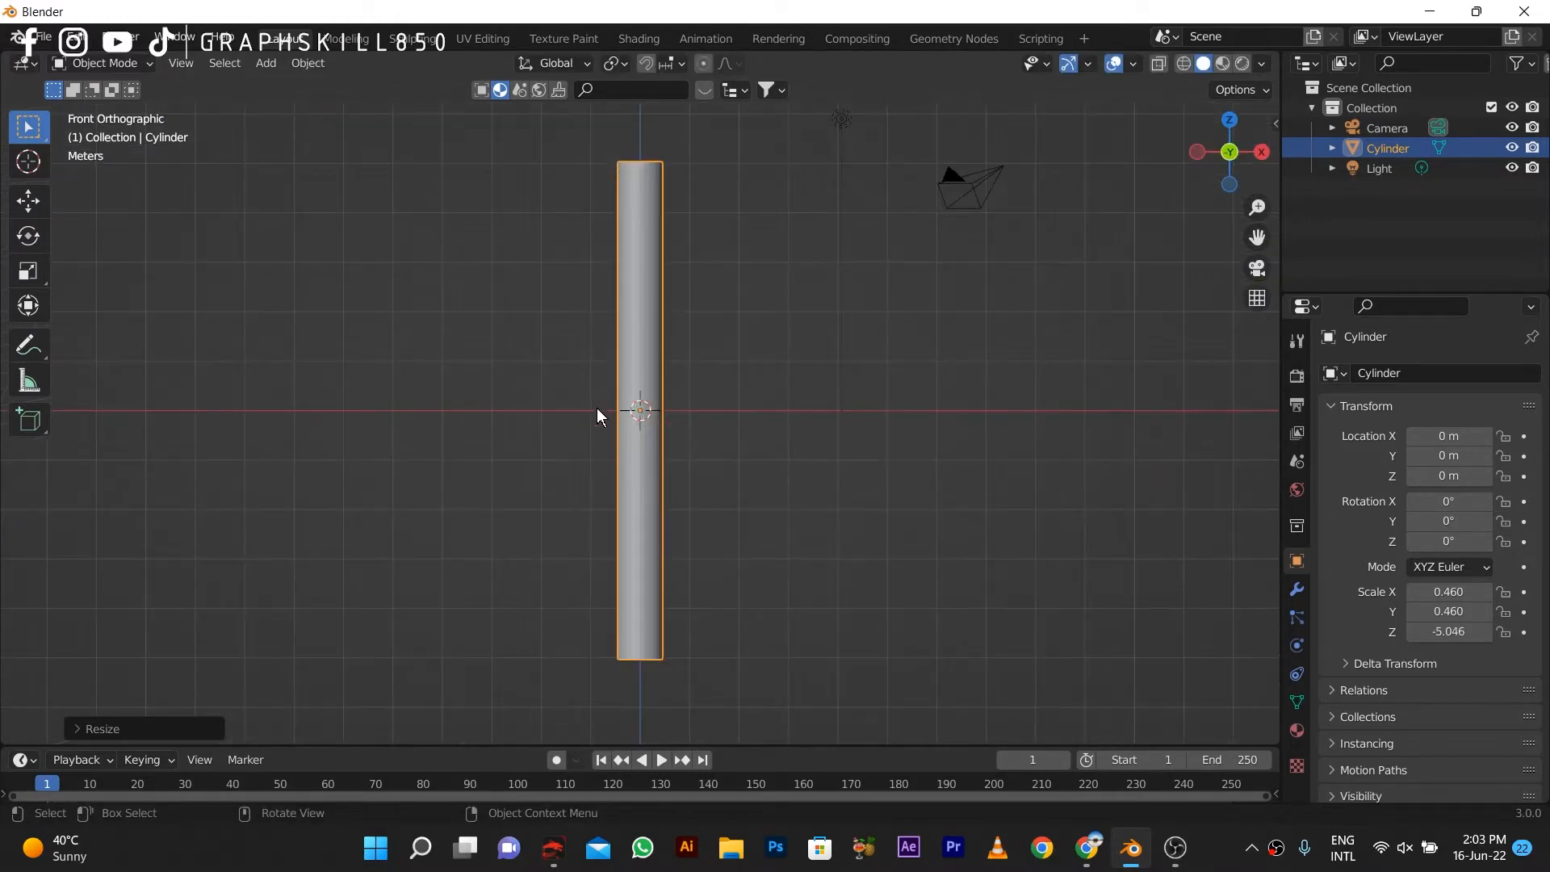
shift+middle_drag(594, 408, 816, 485)
key(Tab)
scroll(844, 240, up, 3)
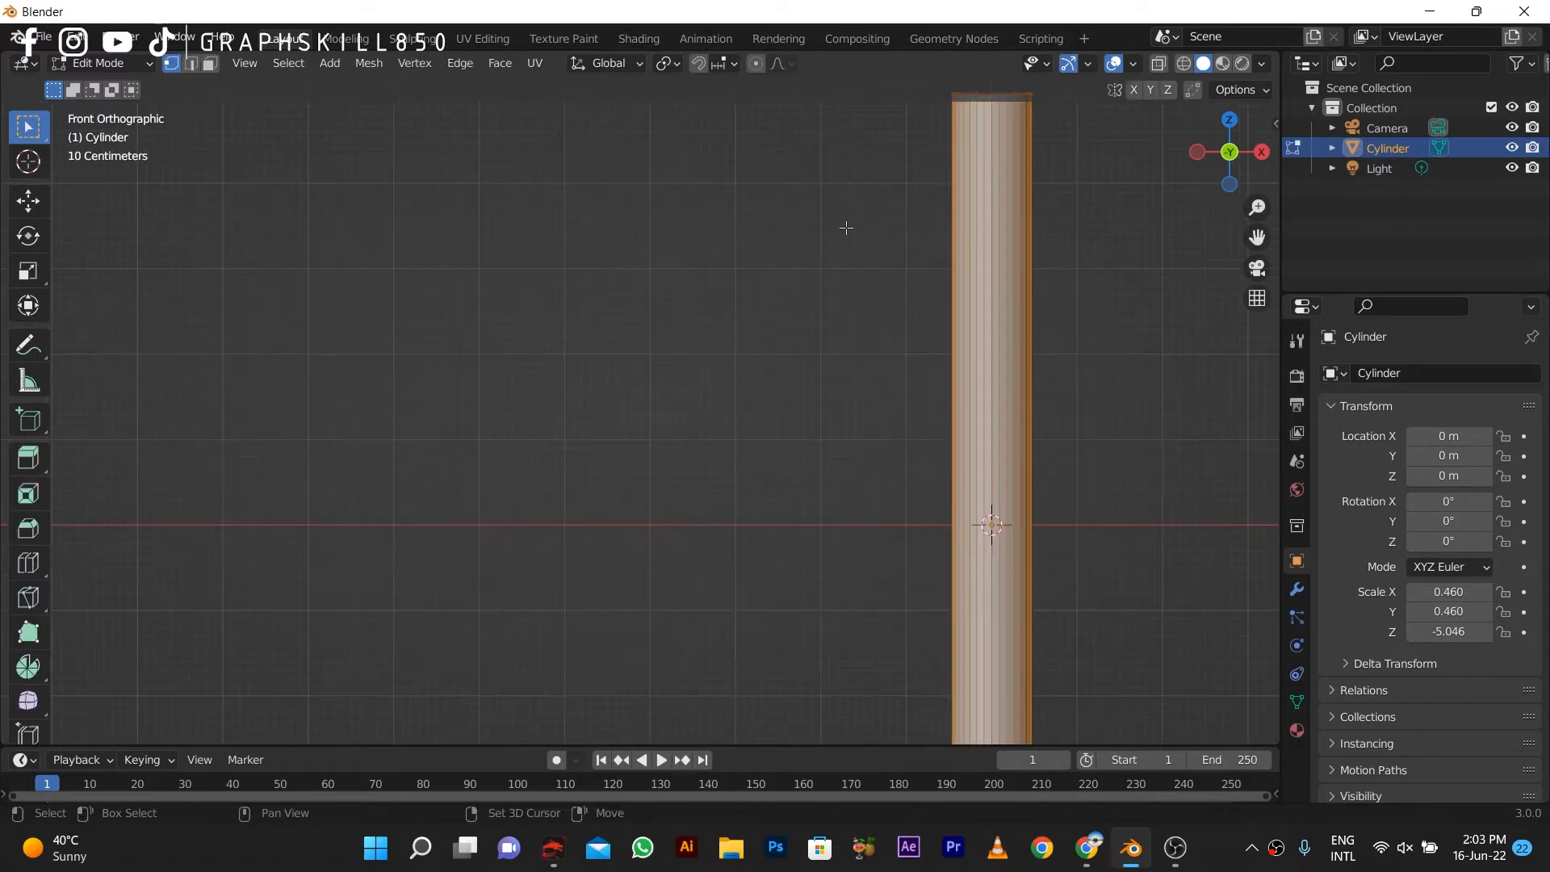
shift+middle_drag(844, 230, 688, 356)
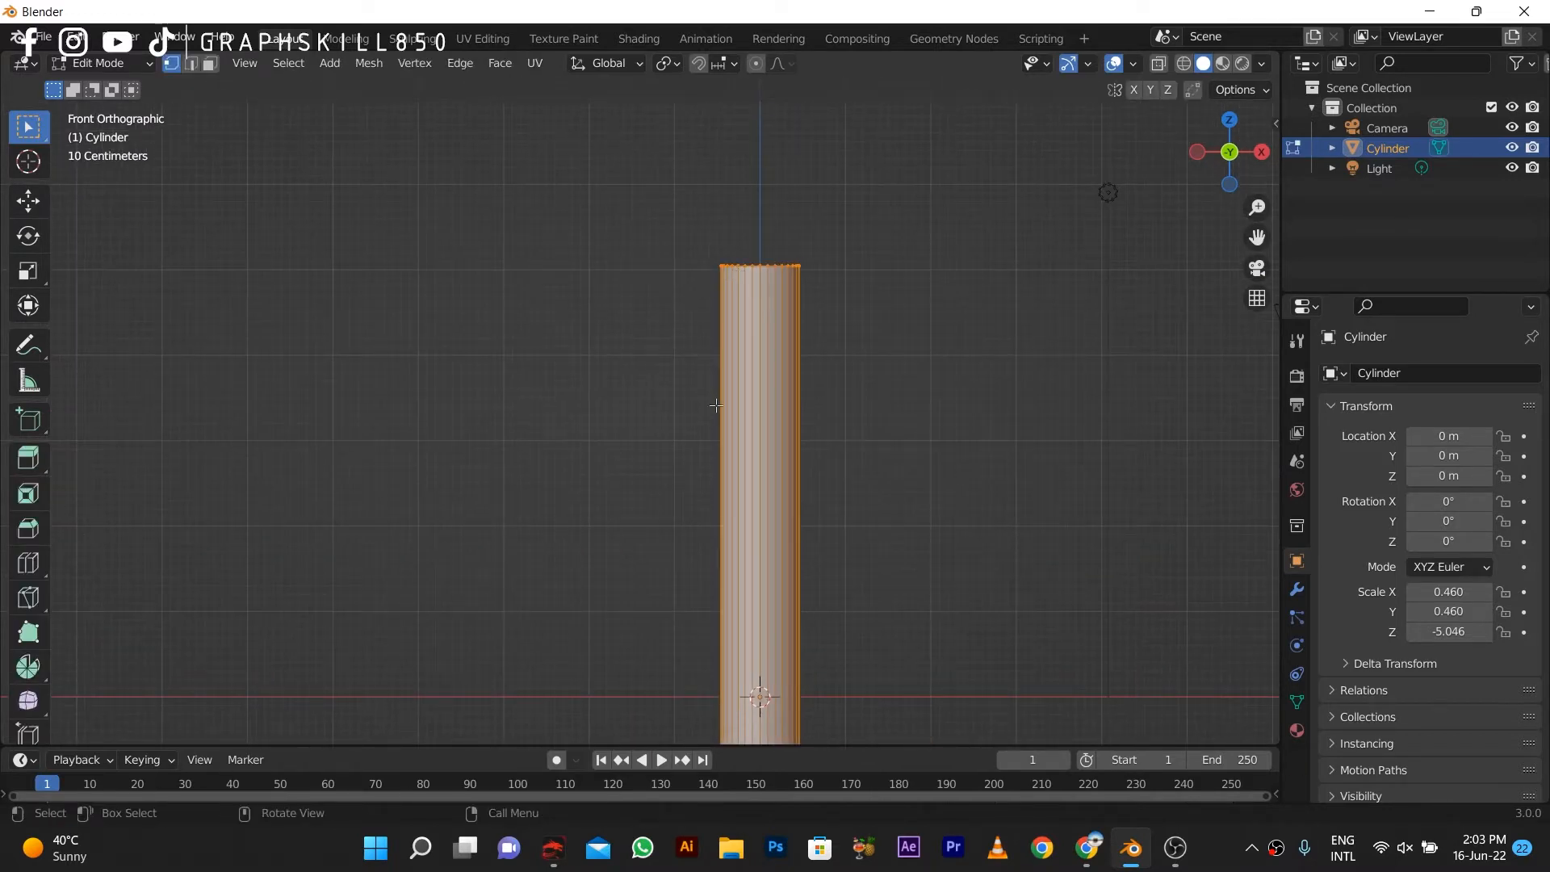
scroll(707, 454, down, 2)
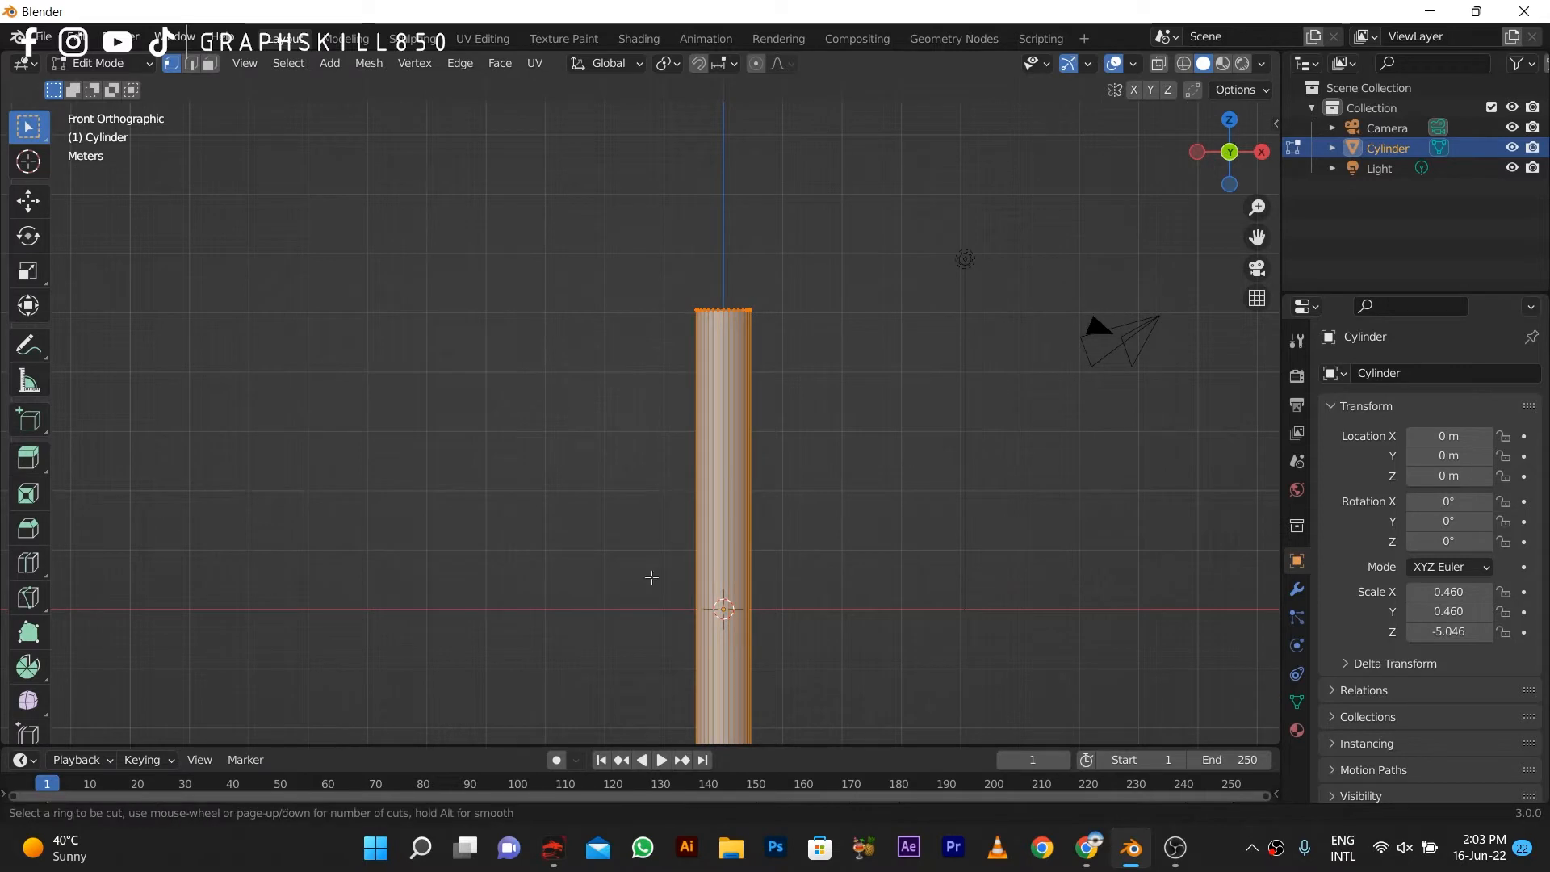
key(ctrl+r)
click(690, 474)
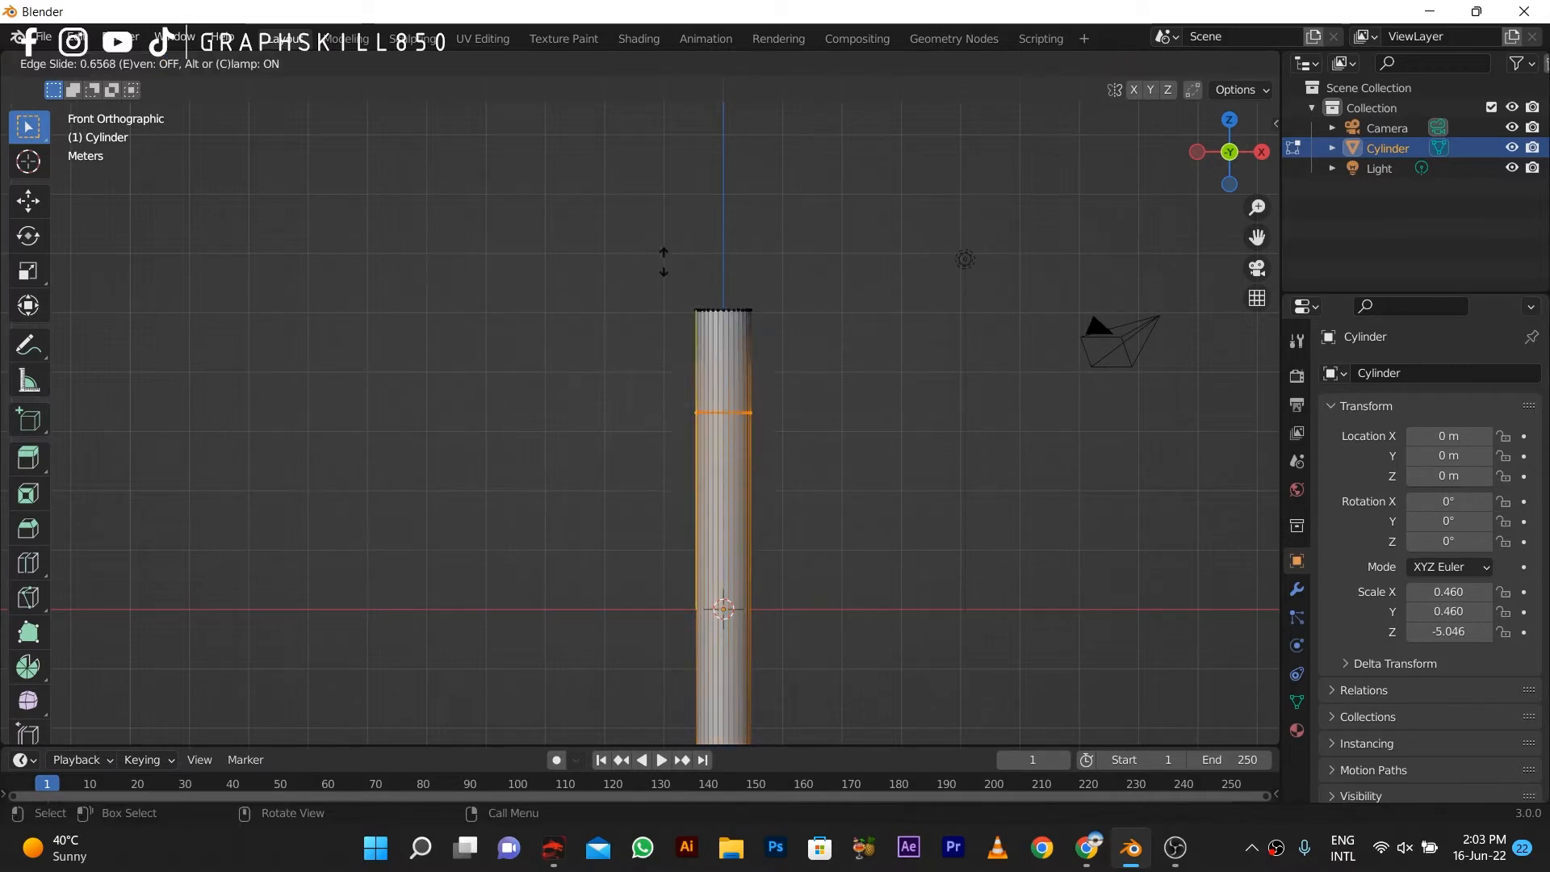
click(661, 314)
Step: Add ten evenly spaced loop cuts between the cylinder's upper end and the existing edge loop
scroll(711, 364, up, 2)
key(ctrl+r)
scroll(737, 352, up, 5)
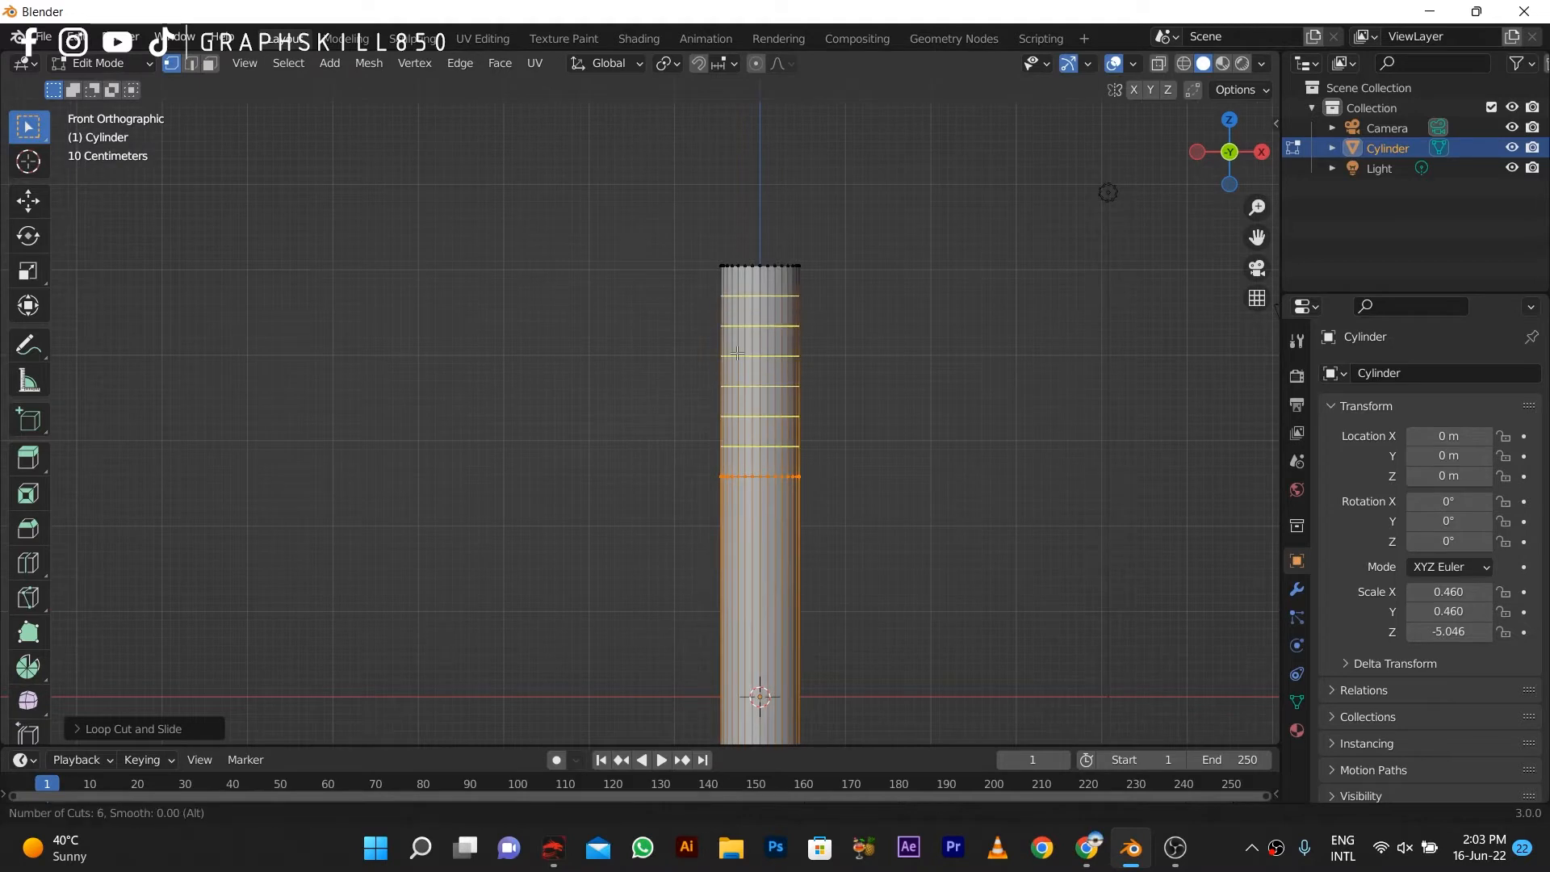
scroll(737, 353, up, 1)
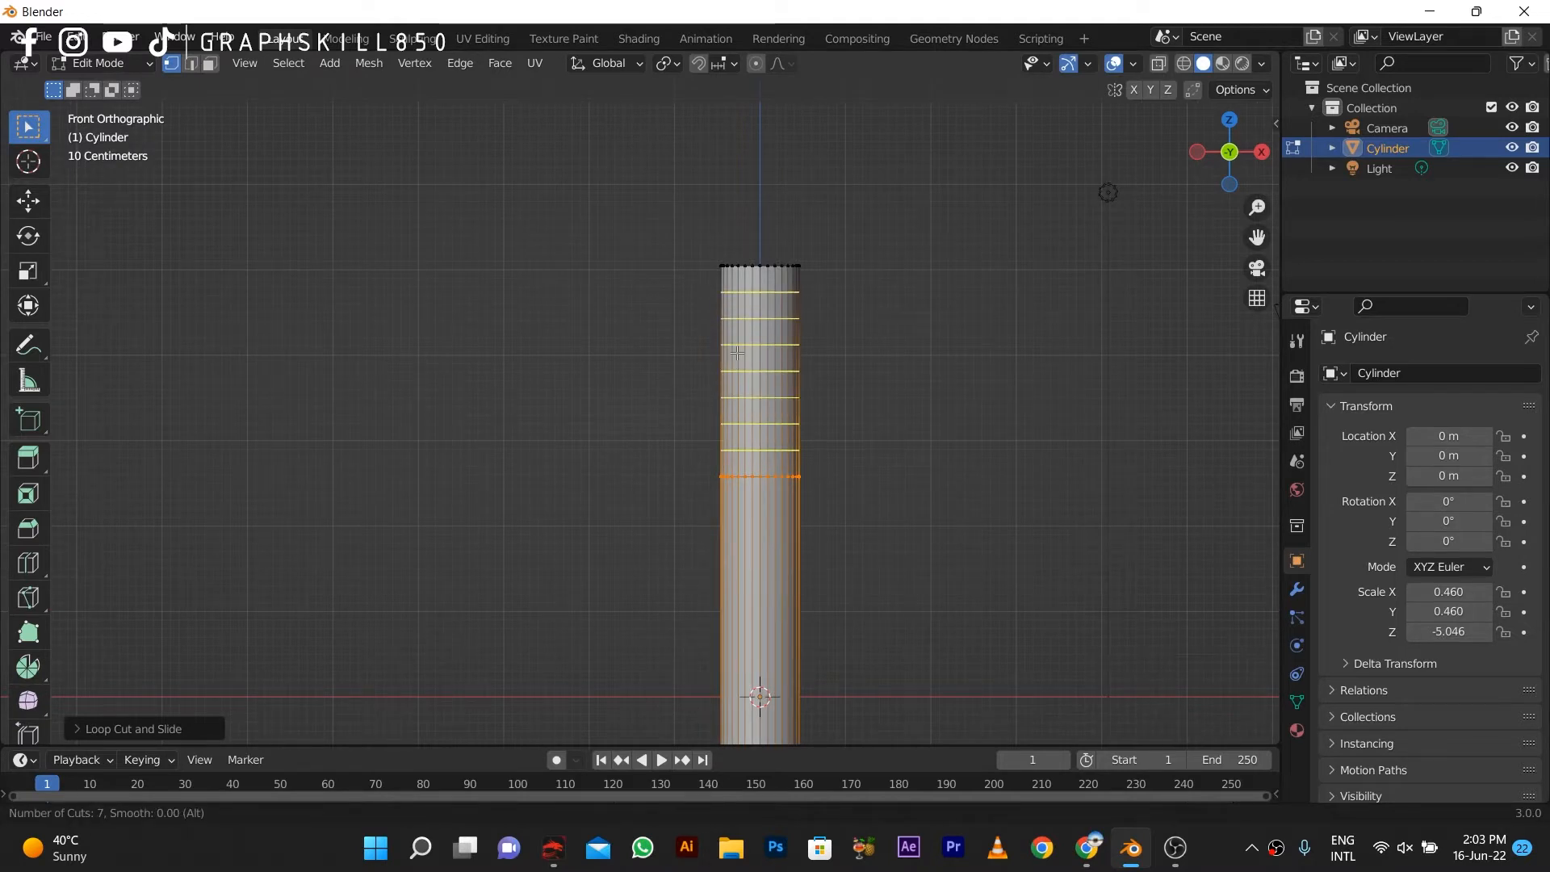
scroll(737, 352, up, 3)
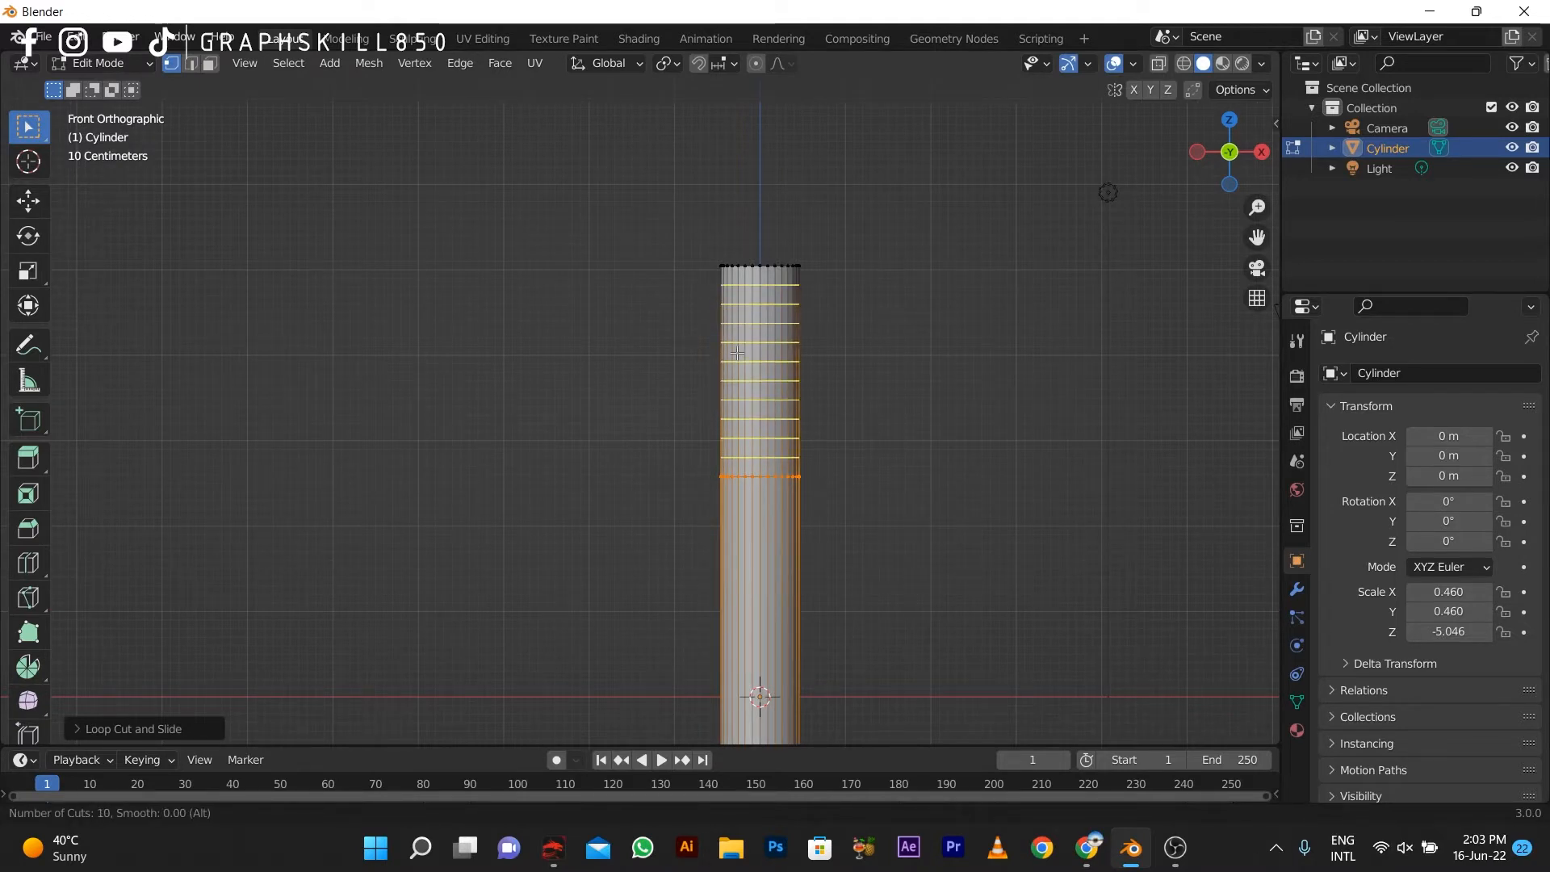
click(737, 353)
right_click(723, 366)
scroll(848, 426, up, 3)
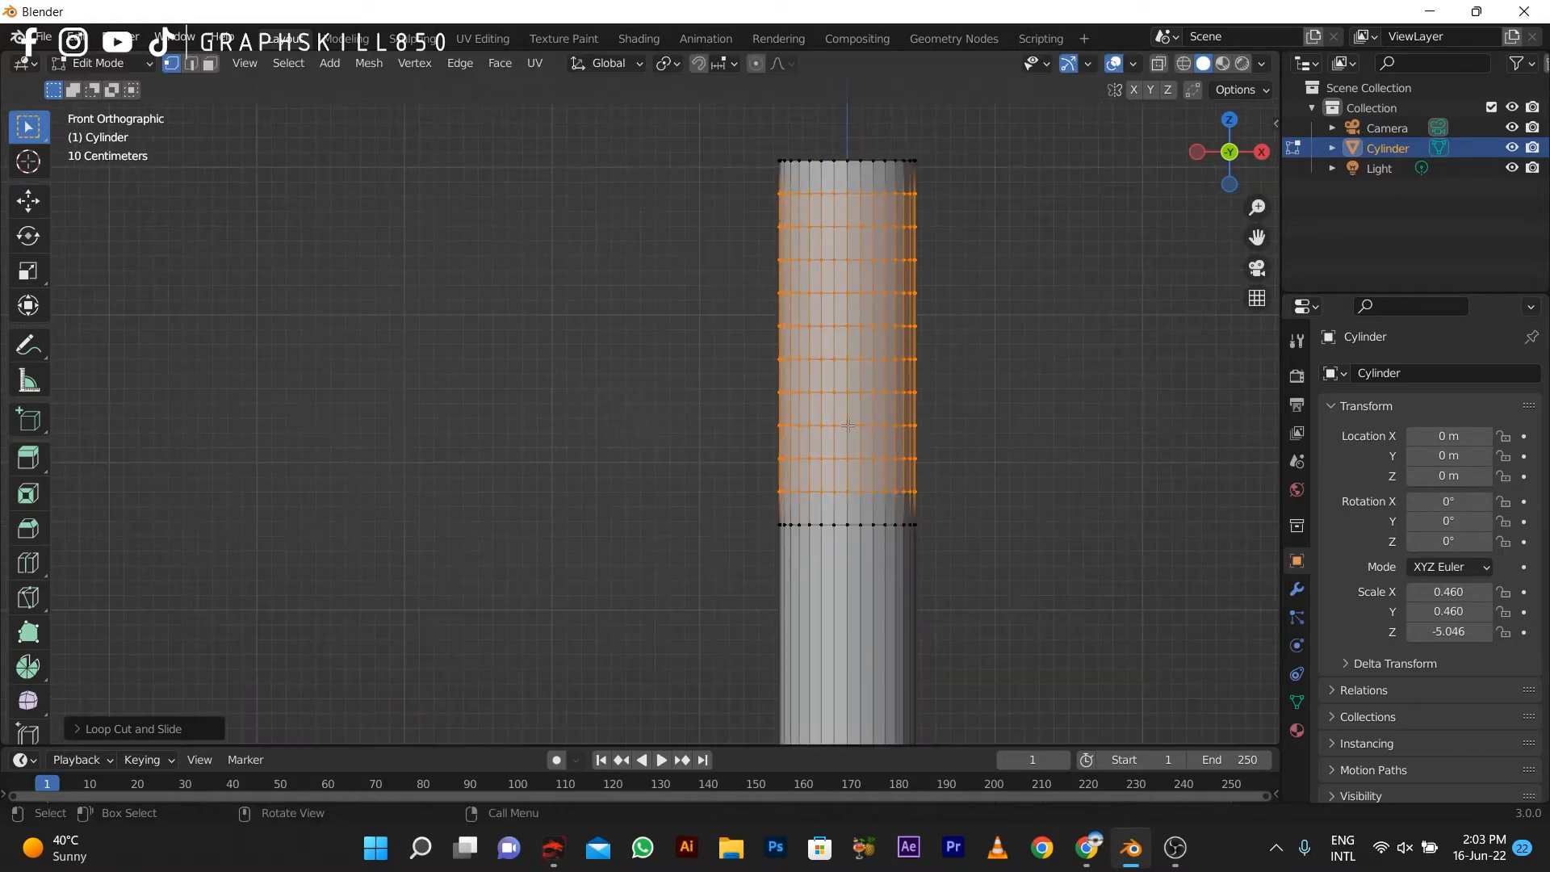
key(s)
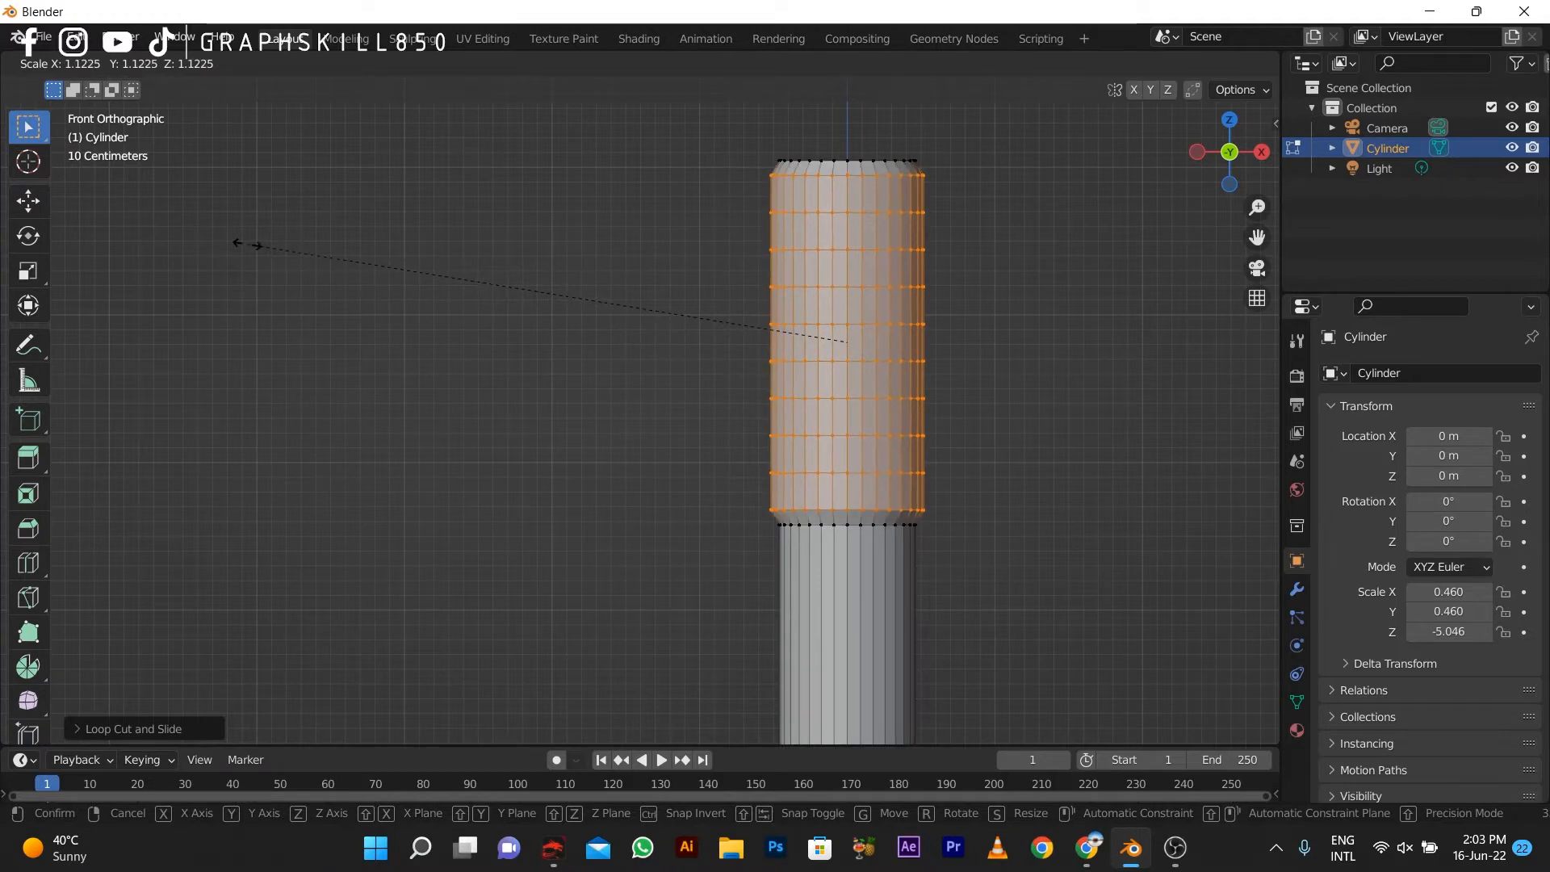
right_click(252, 244)
Step: Select six alternating face loops on the cylinder's subdivided upper section, from its lowest band up to the second-highest pair's end at the rim
middle_drag(342, 291, 398, 317)
click(210, 63)
middle_drag(787, 472, 815, 525)
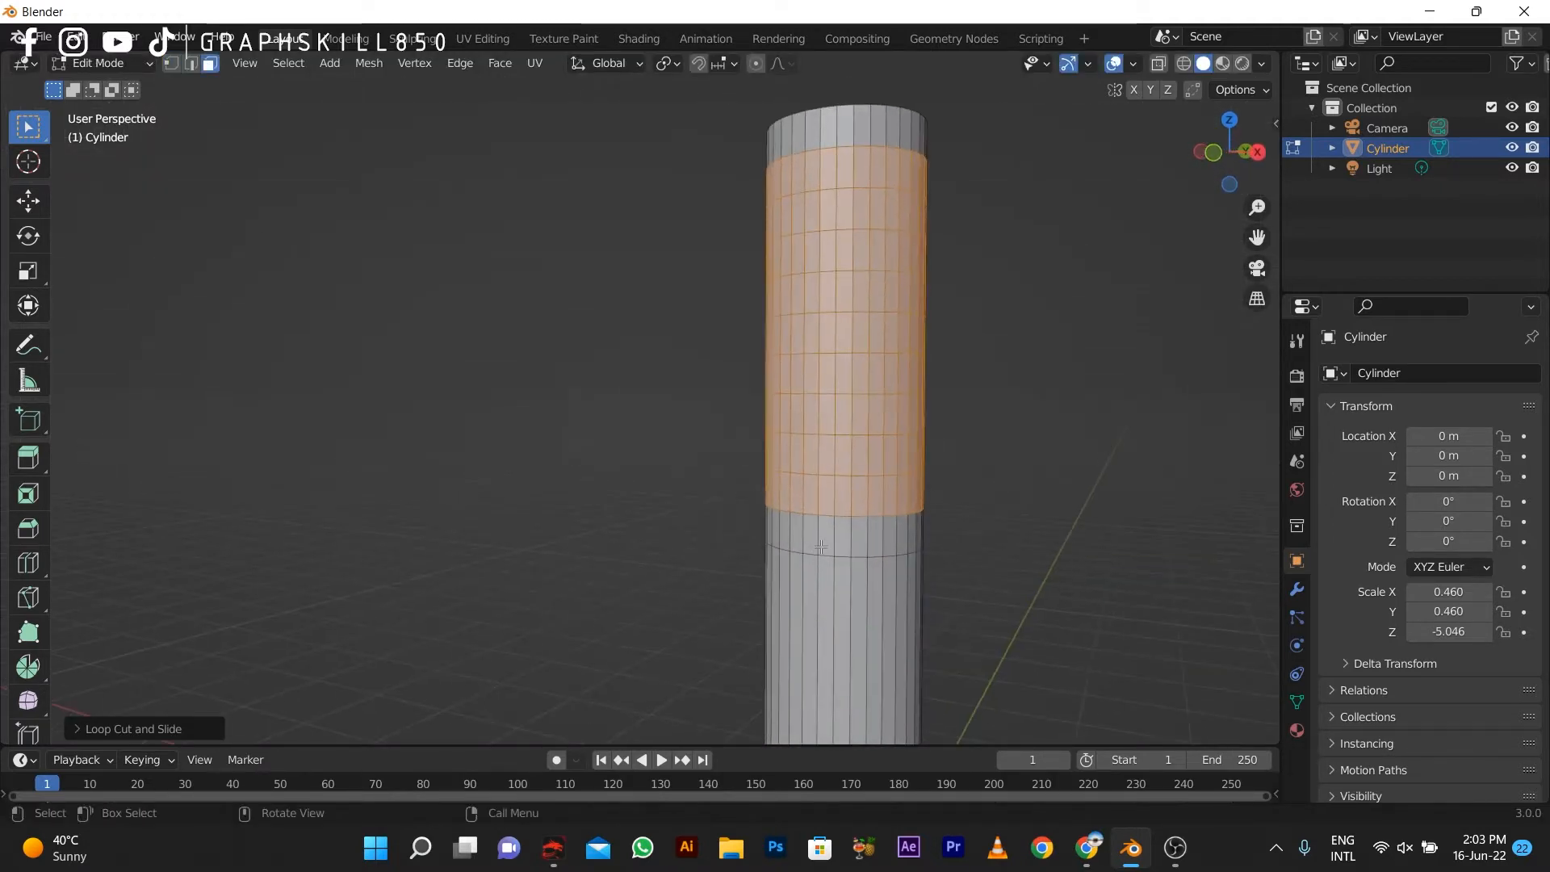
click(819, 535)
alt+click(819, 535)
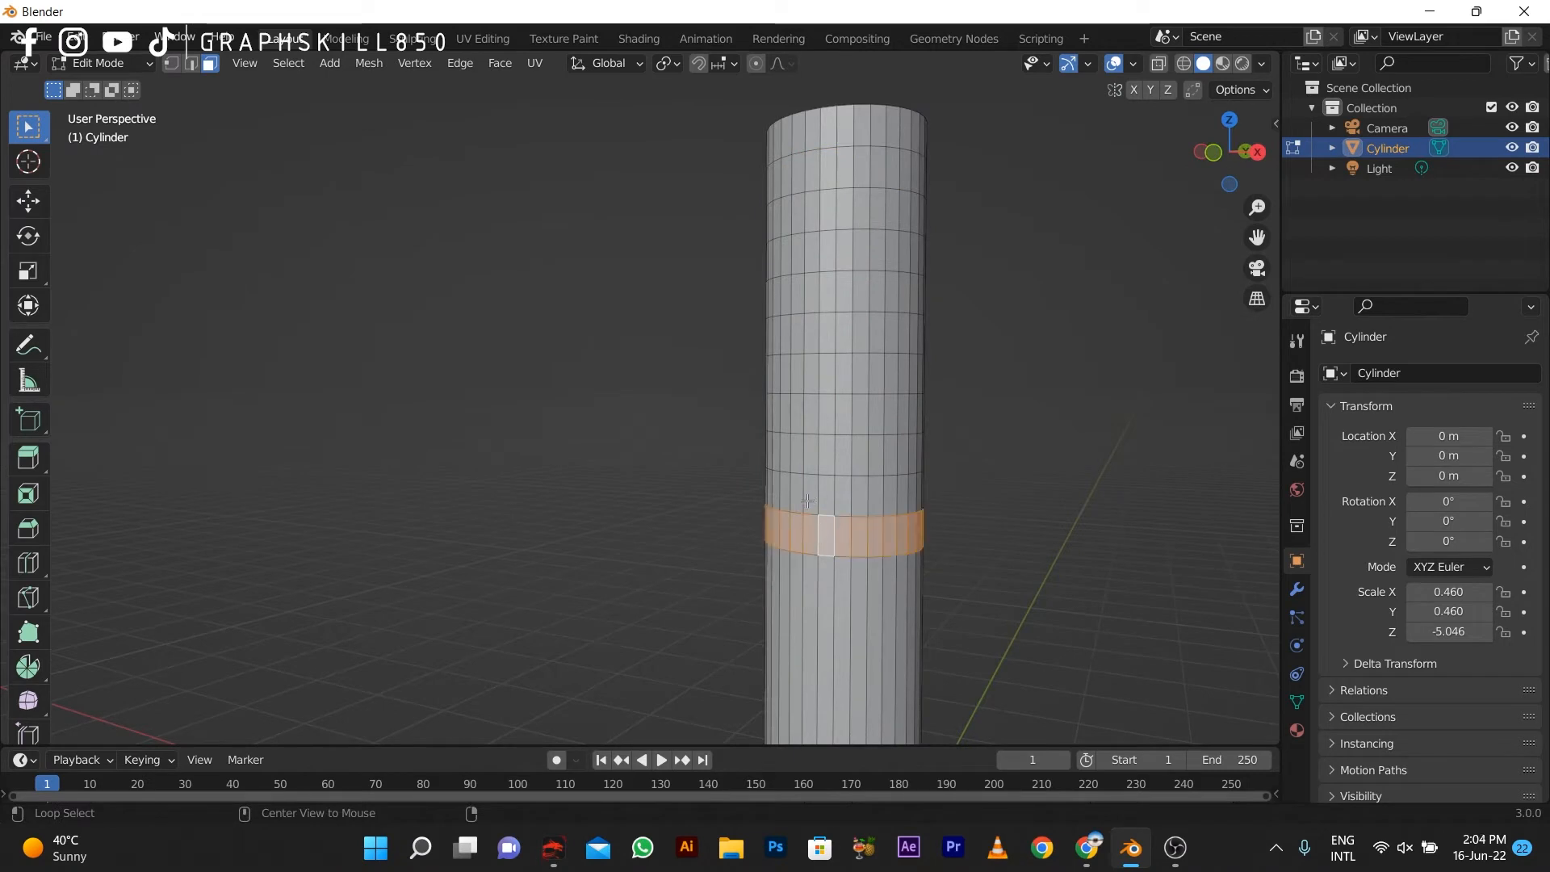
alt+click(825, 454)
alt+shift+click(813, 534)
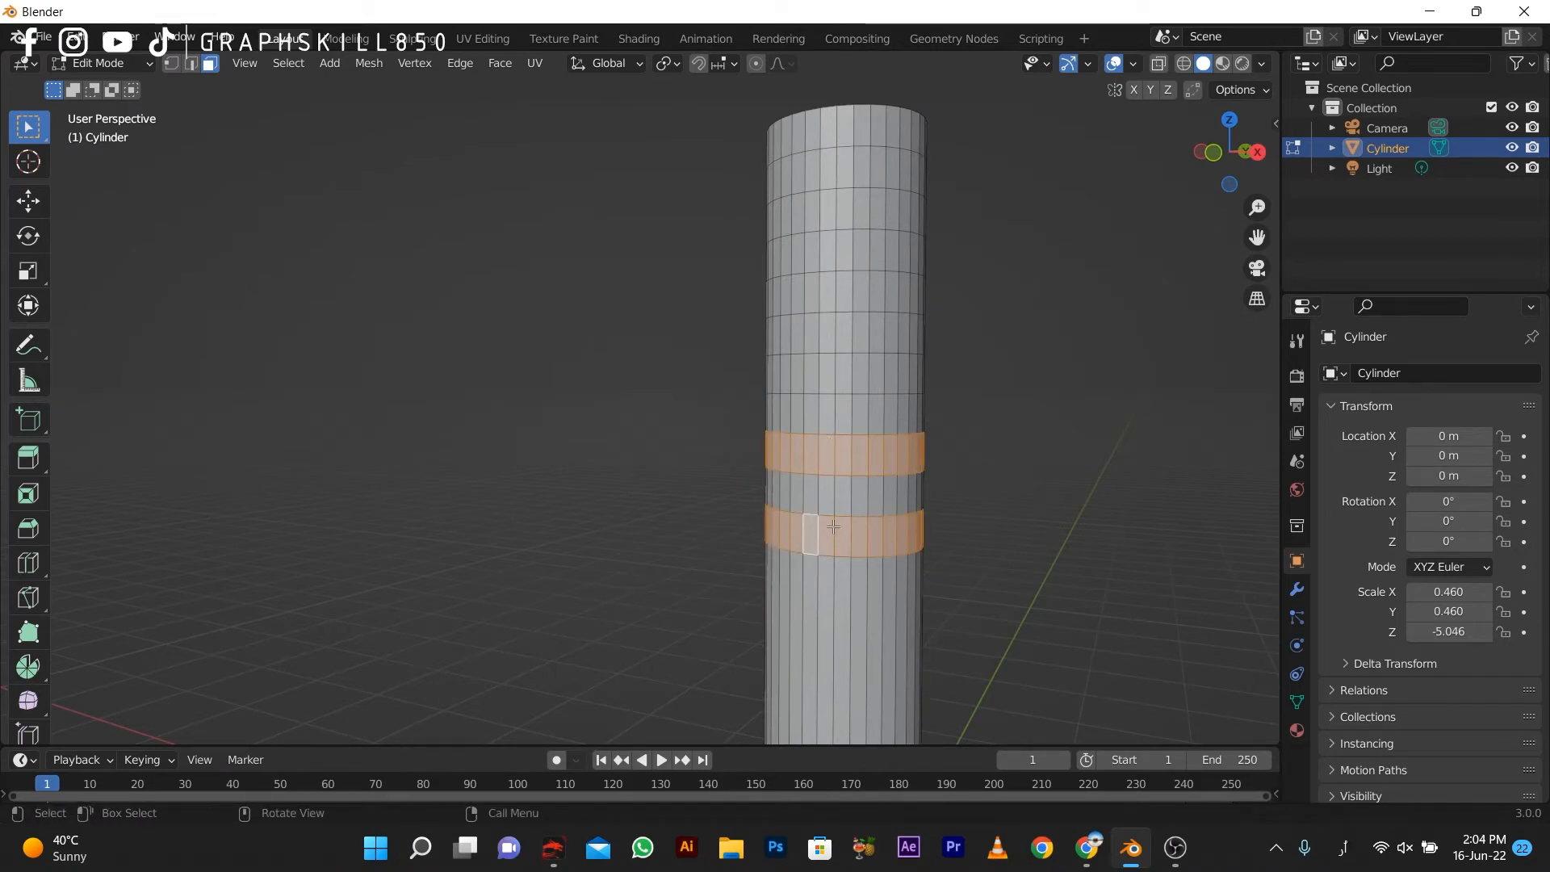
alt+shift+click(814, 416)
alt+shift+click(815, 428)
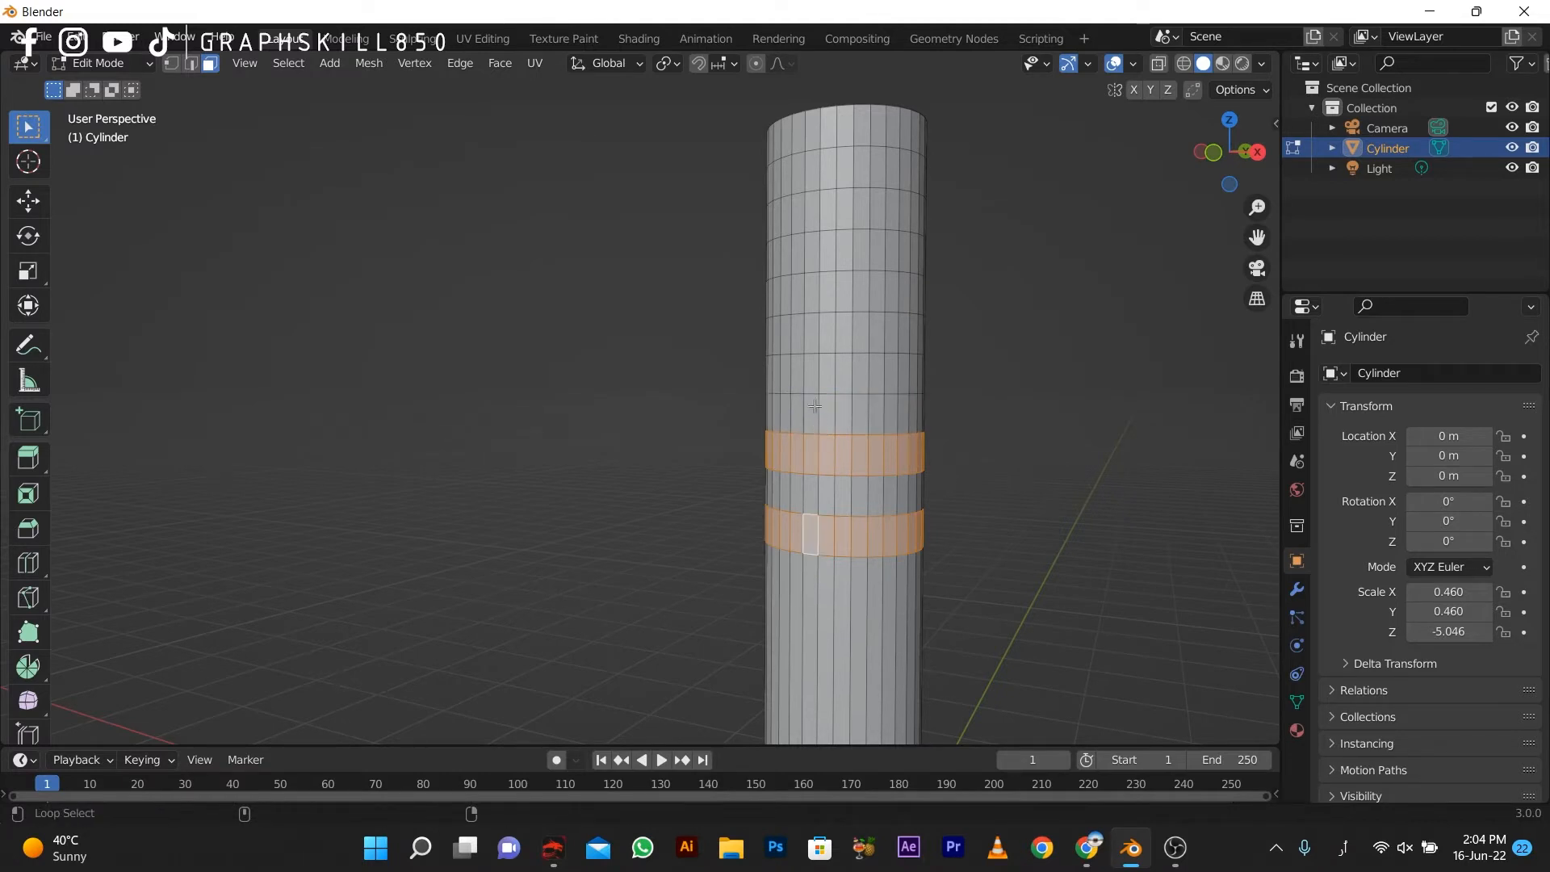
alt+shift+click(810, 367)
alt+shift+click(813, 291)
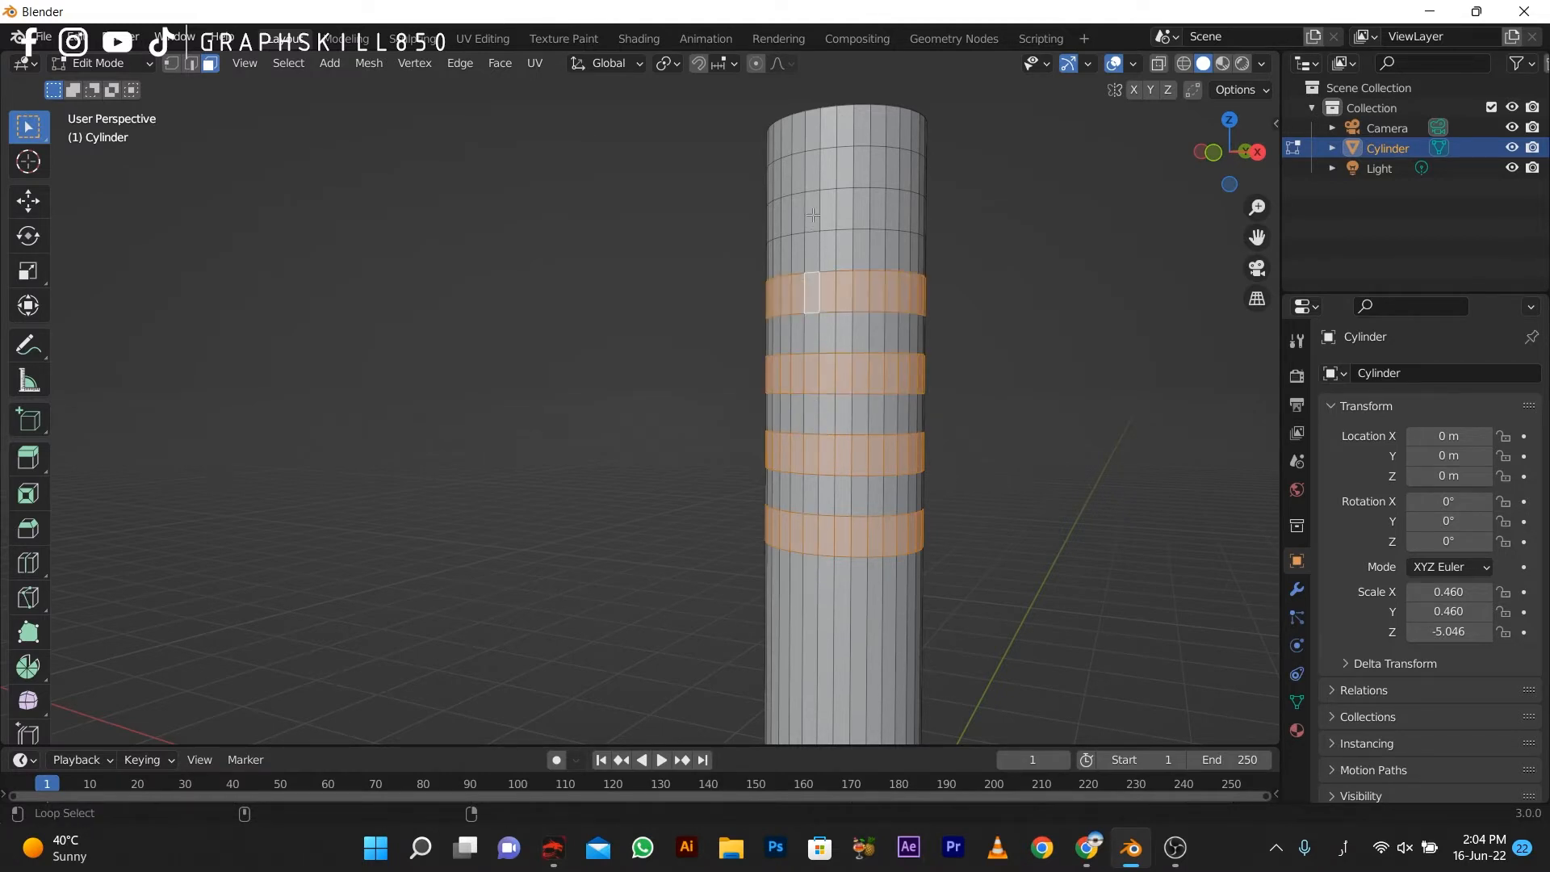
alt+shift+click(814, 214)
alt+shift+click(816, 147)
scroll(525, 264, down, 2)
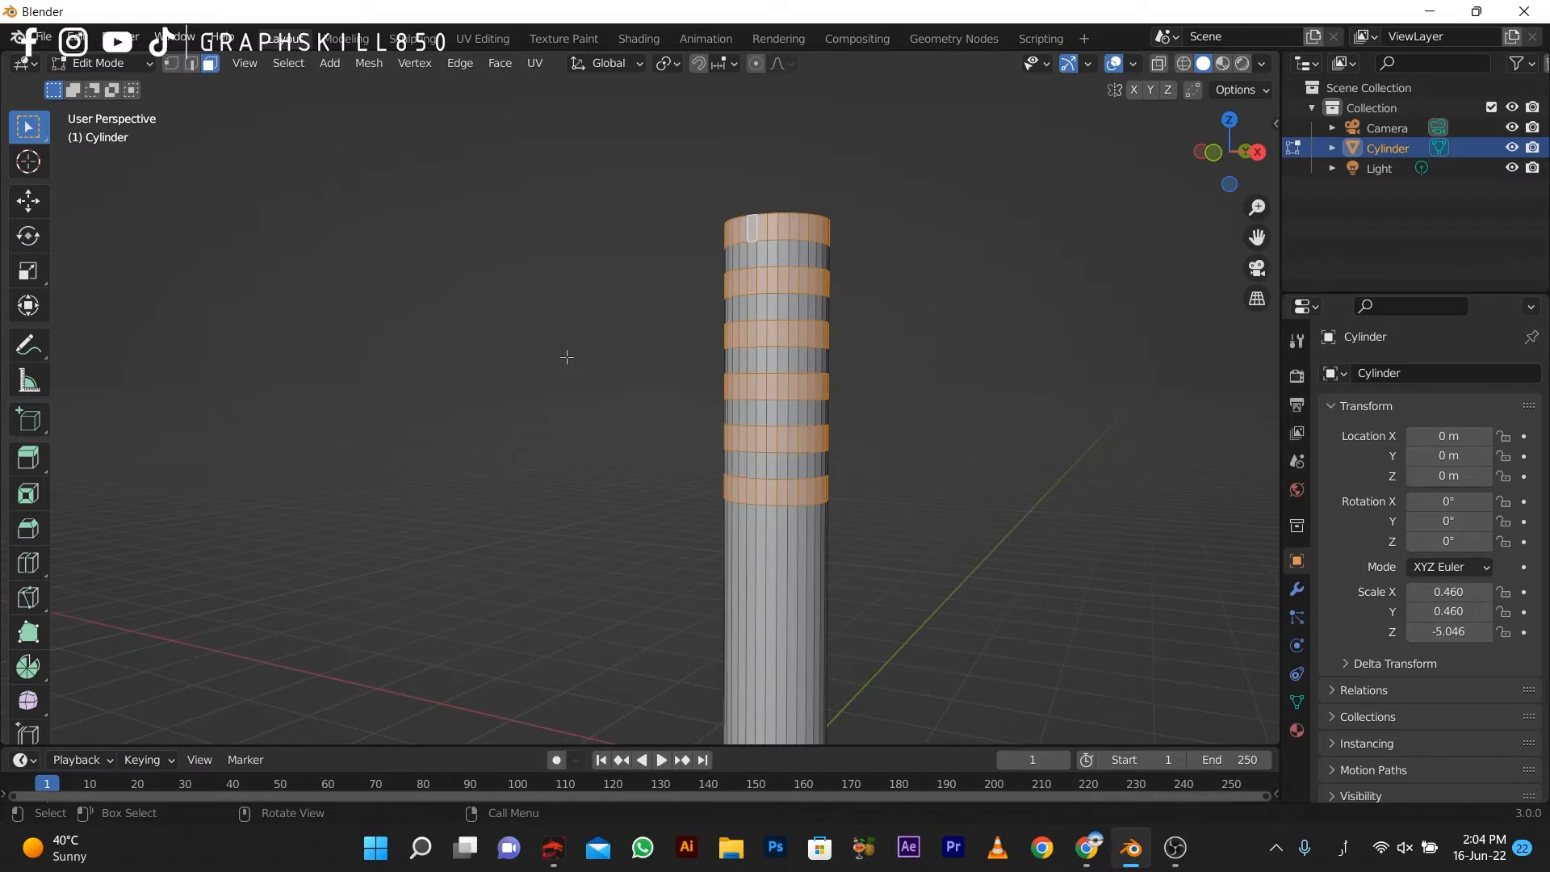
key(KP_1)
key(s)
key(Escape)
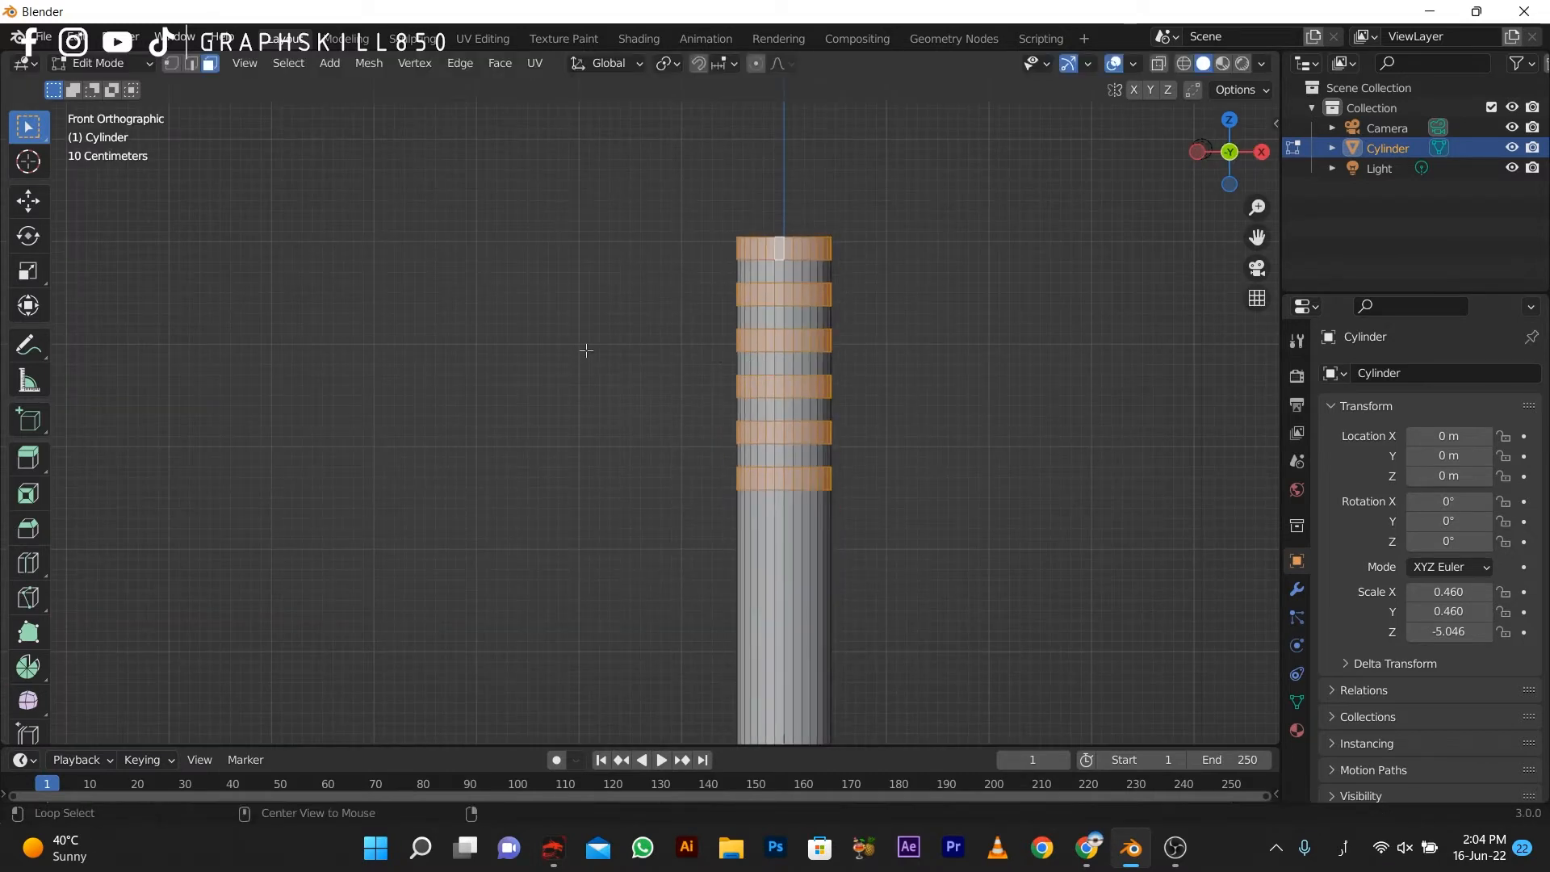
key(alt+e)
click(564, 394)
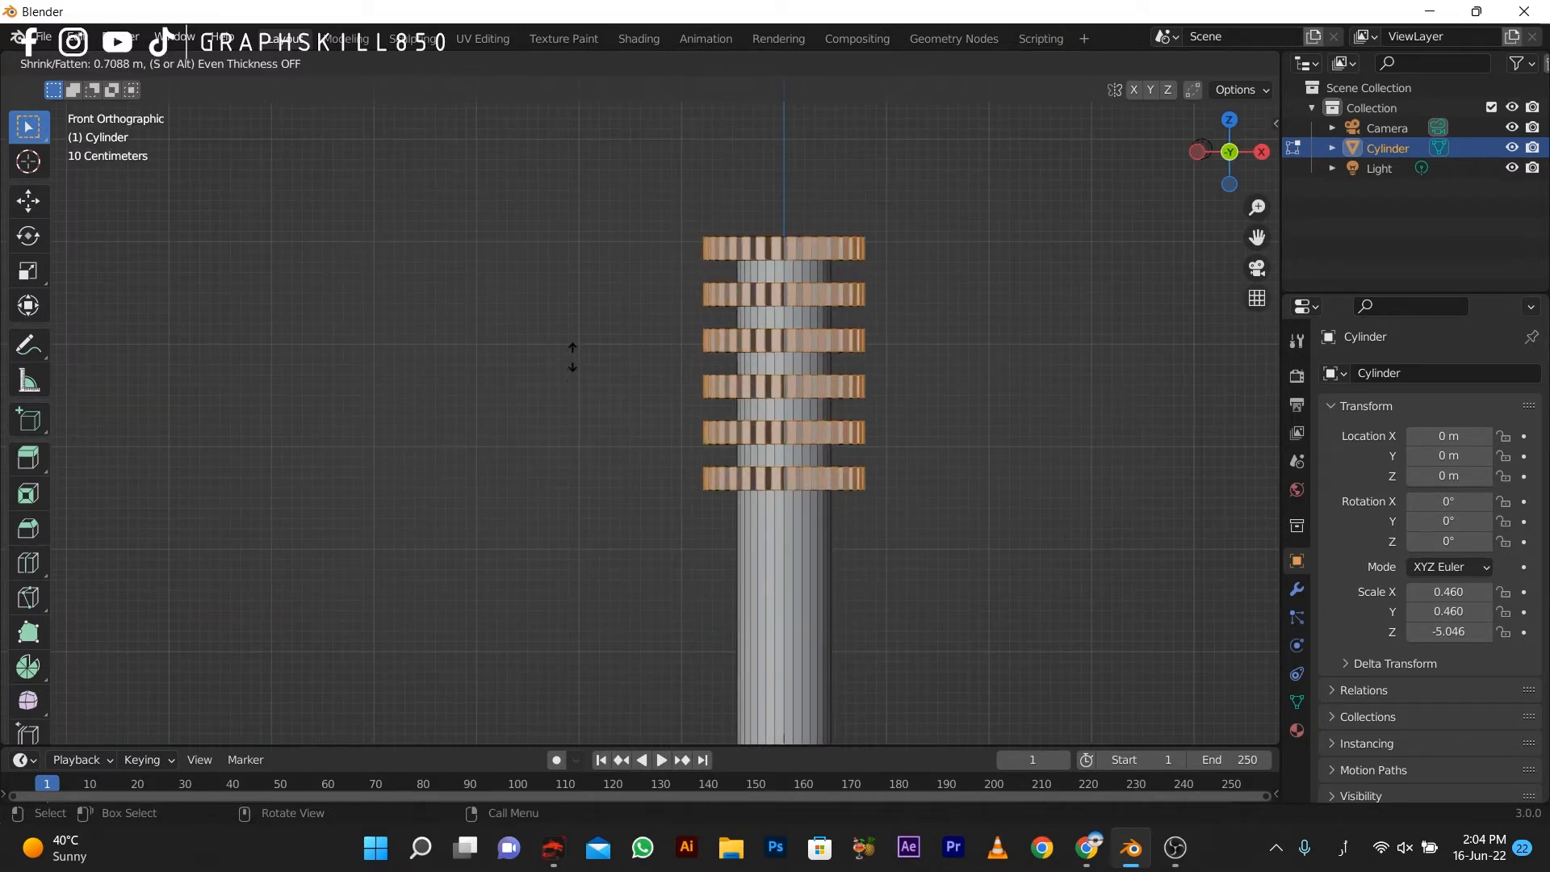
key(Escape)
key(alt+e)
click(573, 357)
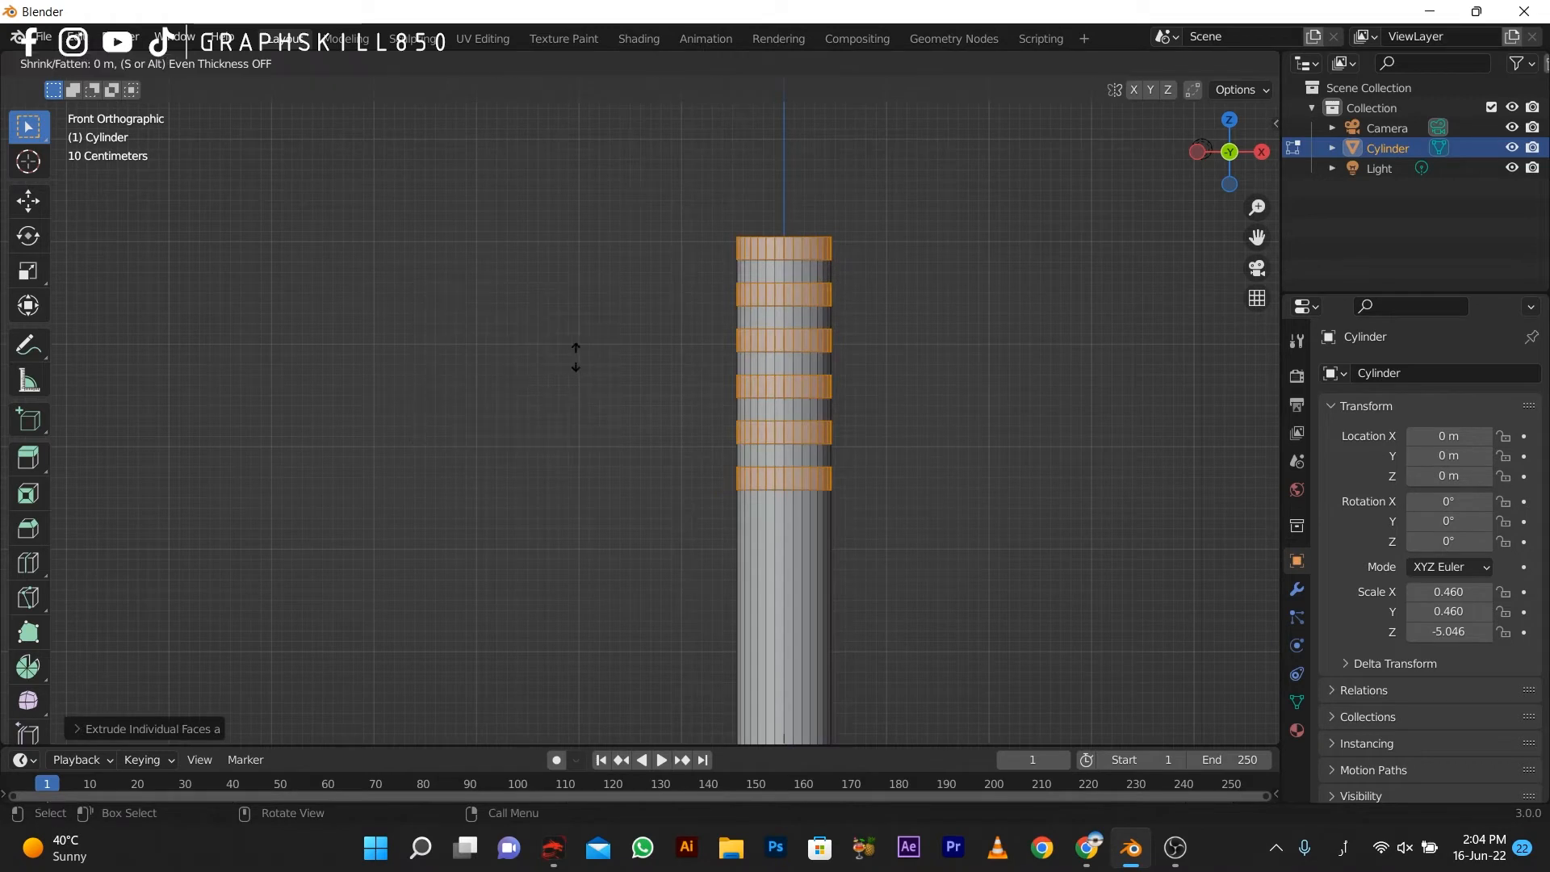
key(Escape)
key(alt+e)
click(575, 349)
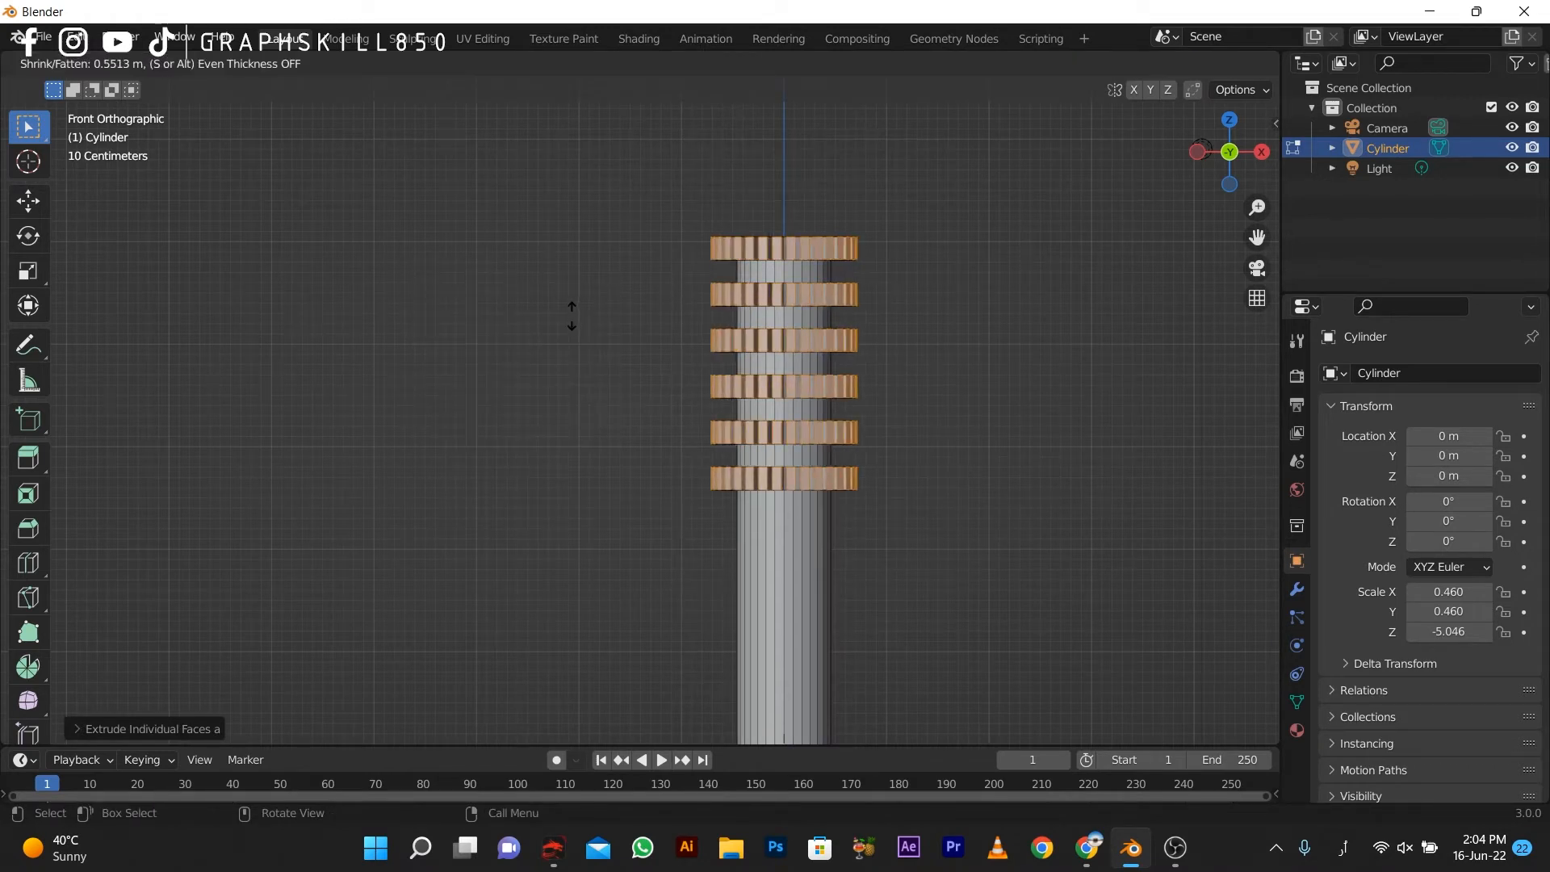
key(Escape)
key(alt+e)
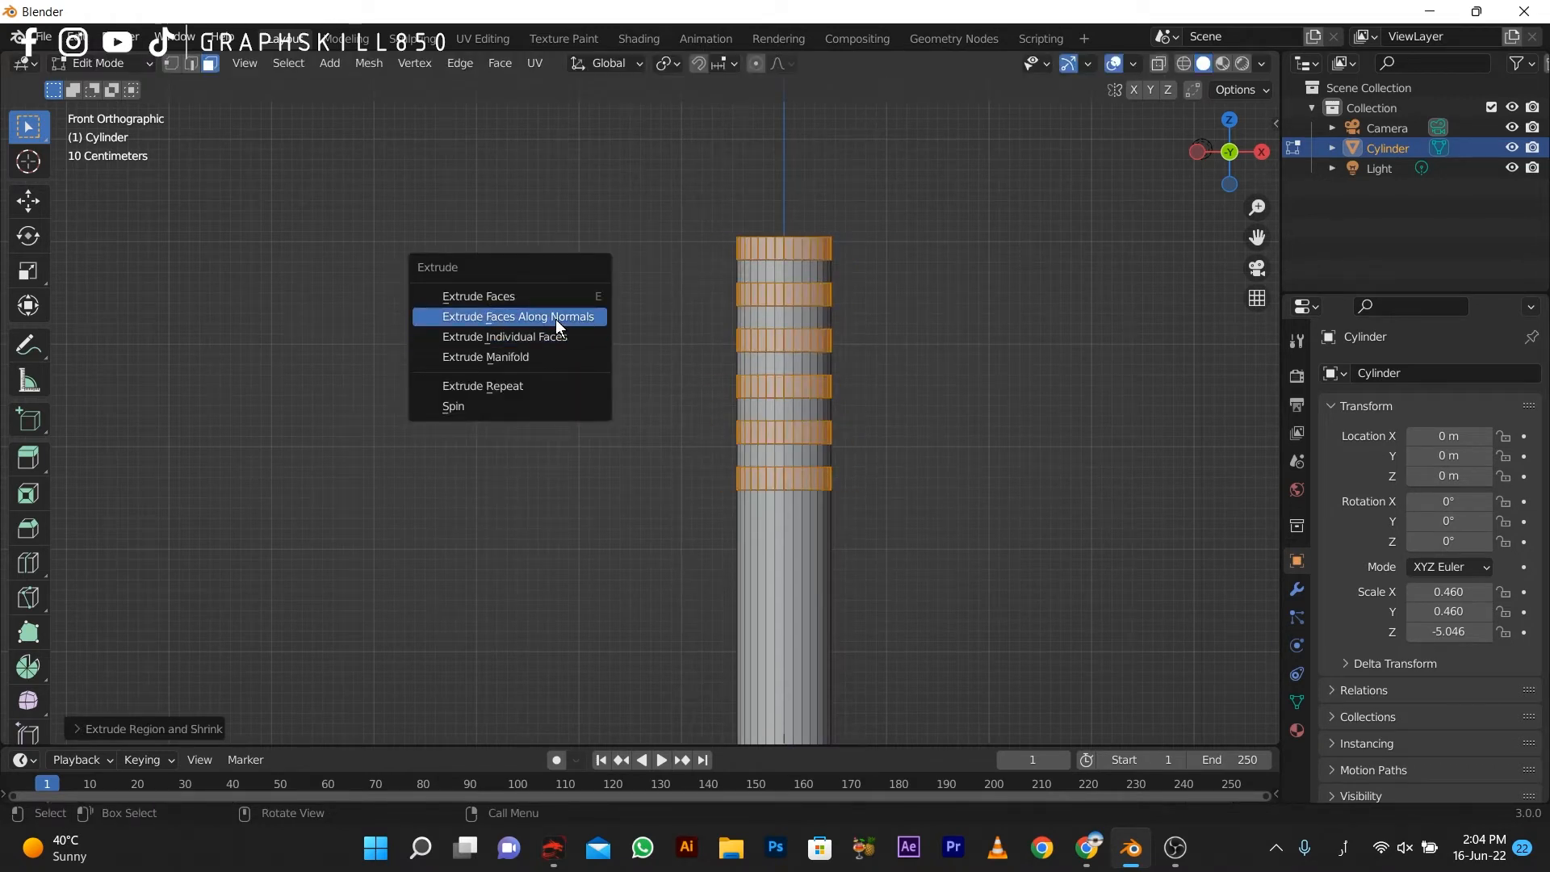
click(557, 336)
key(Escape)
Step: Try to extrude the six selected face loops outward, and undo the extrusions
key(alt+e)
click(557, 321)
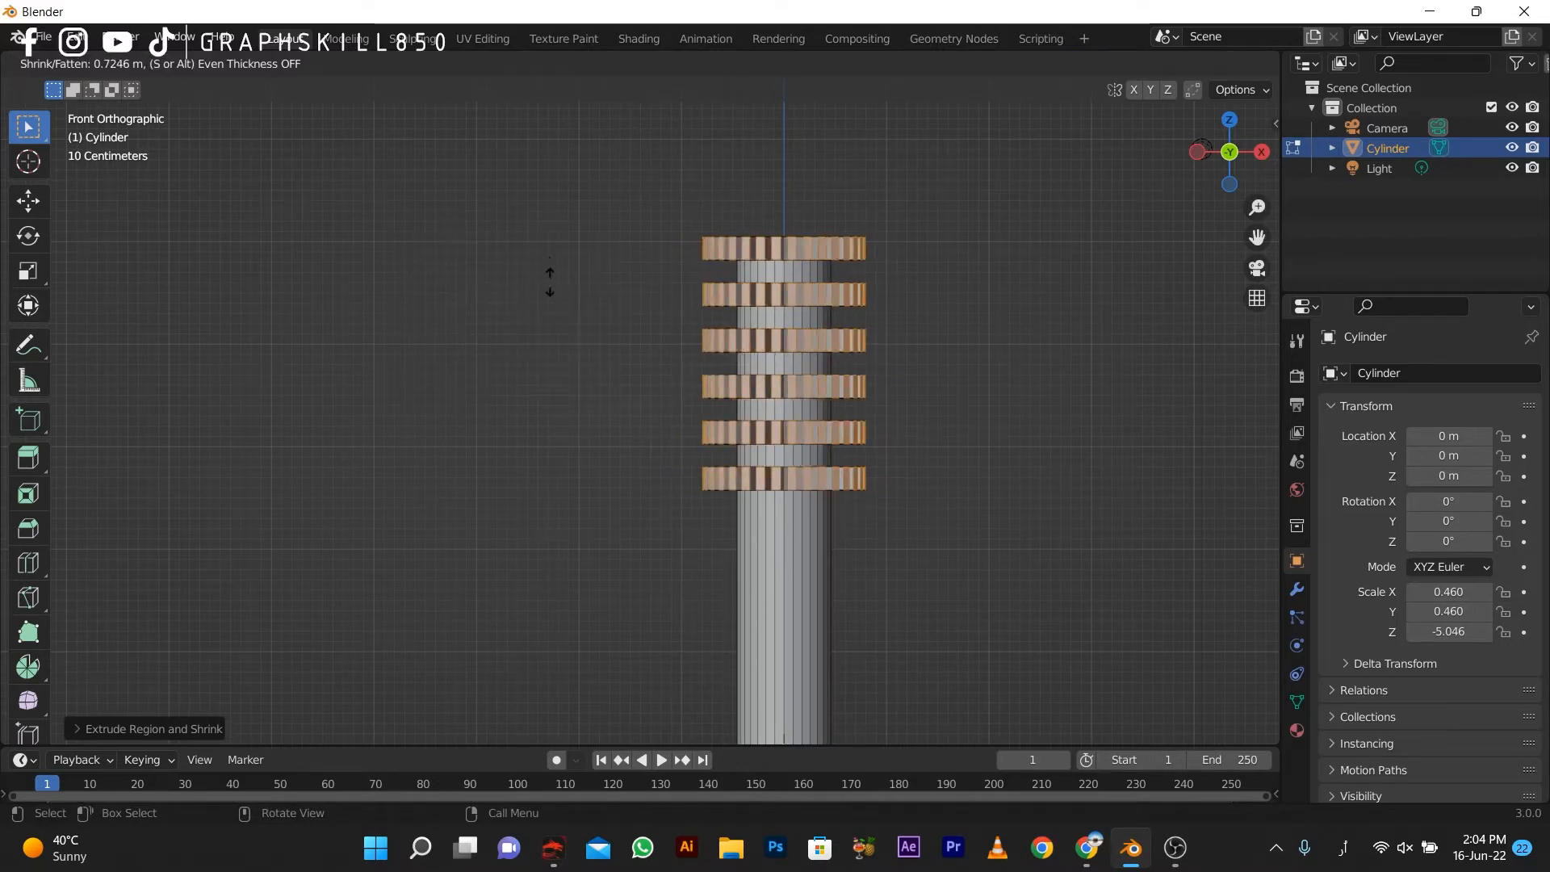
click(549, 271)
middle_drag(610, 428, 564, 432)
key(ctrl+z)
key(alt+e)
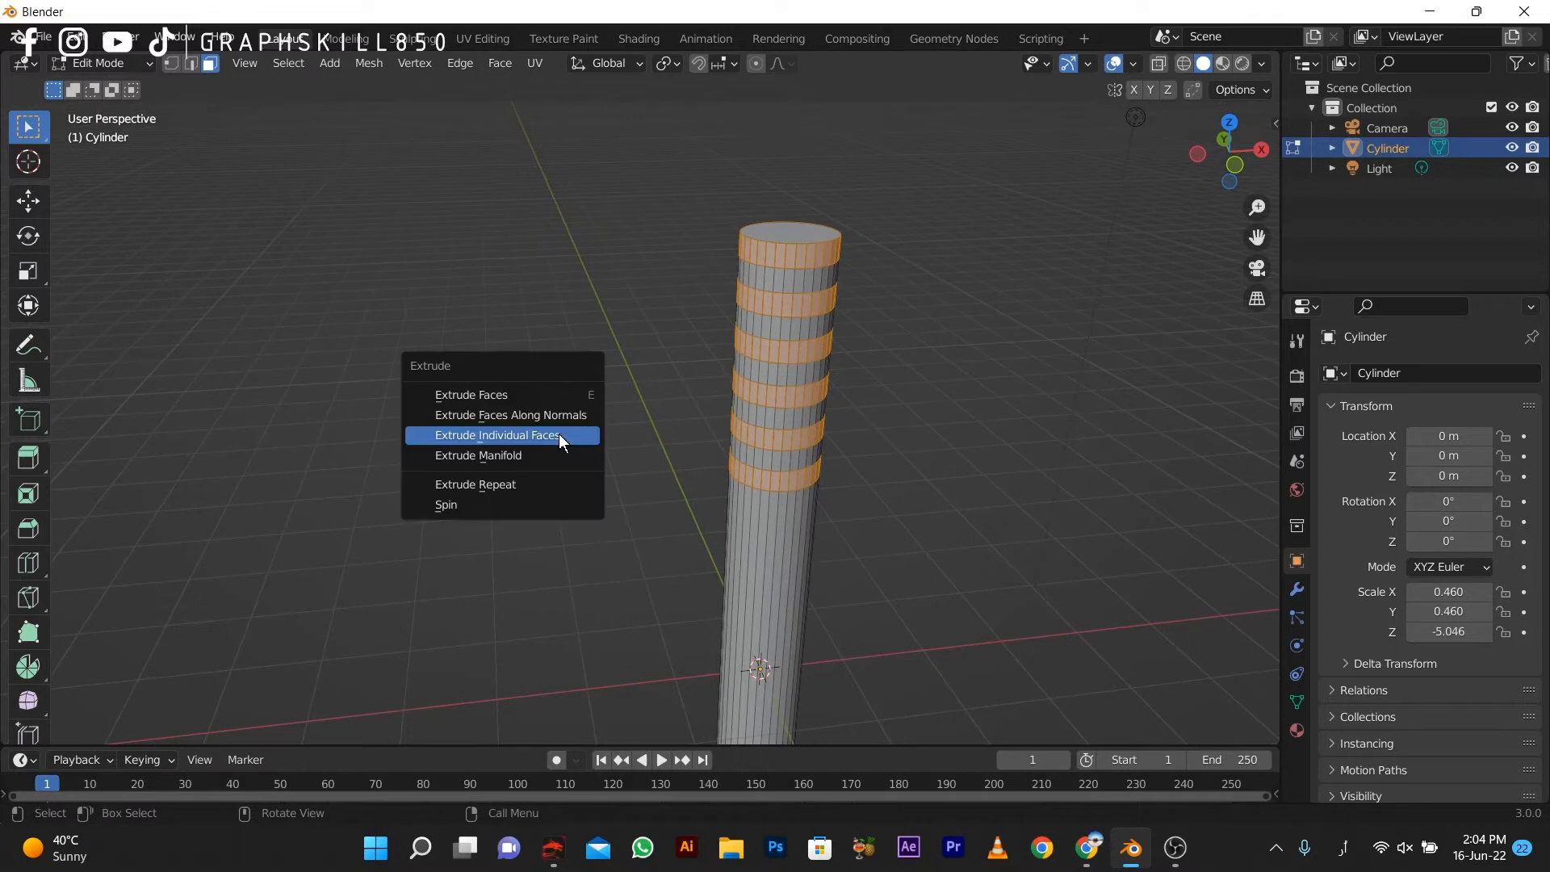
click(559, 434)
key(Escape)
key(ctrl+z)
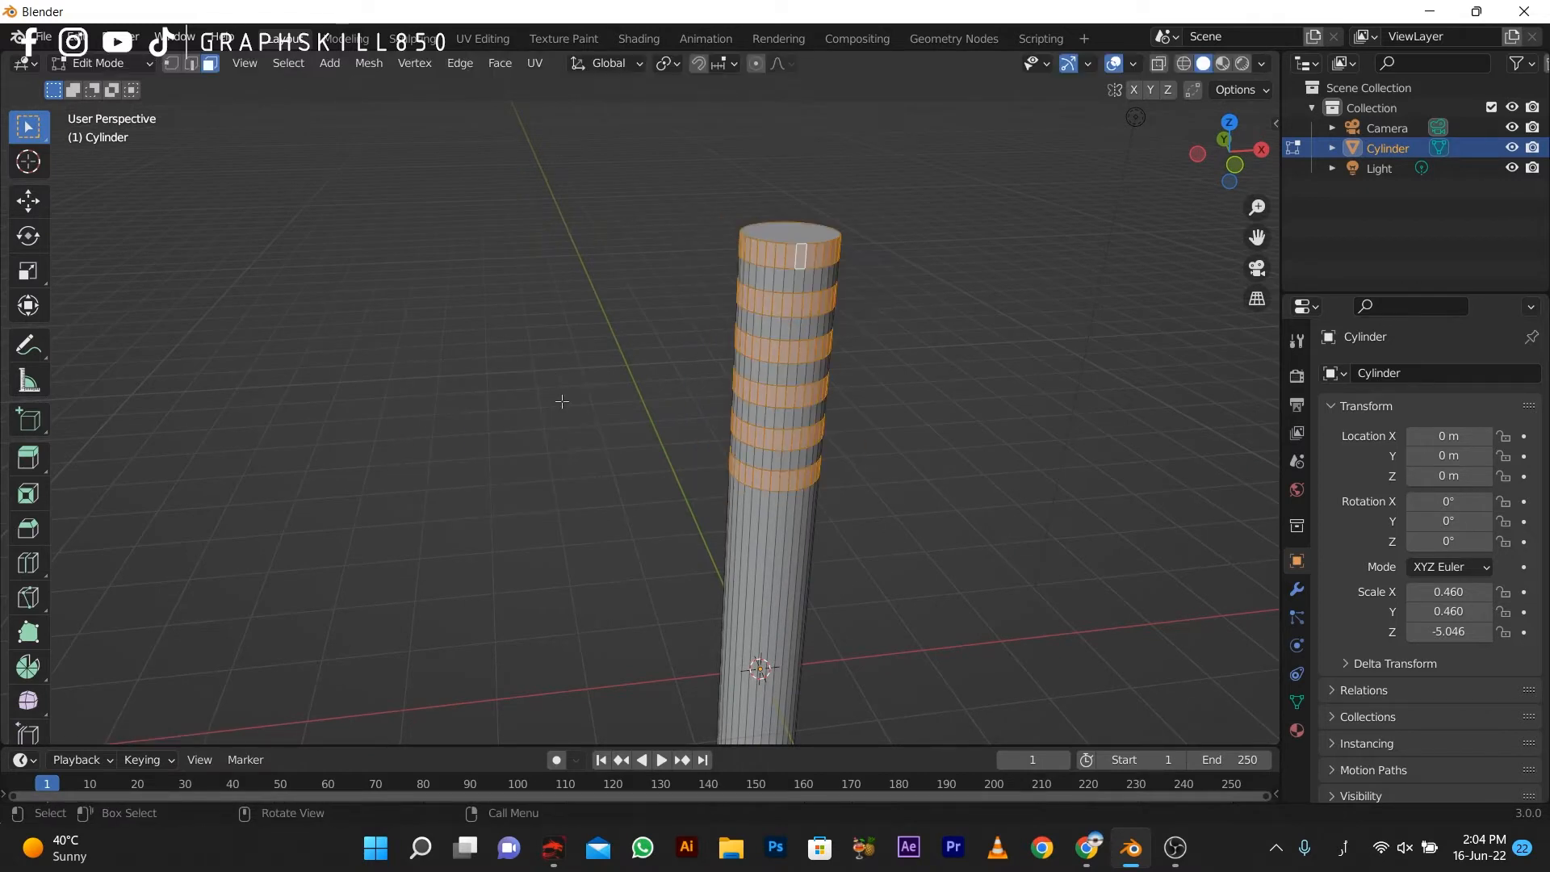
Step: Extrude the six selected face loops outward along their normals by about 0.8 m to form separate rings
key(alt+e)
click(570, 417)
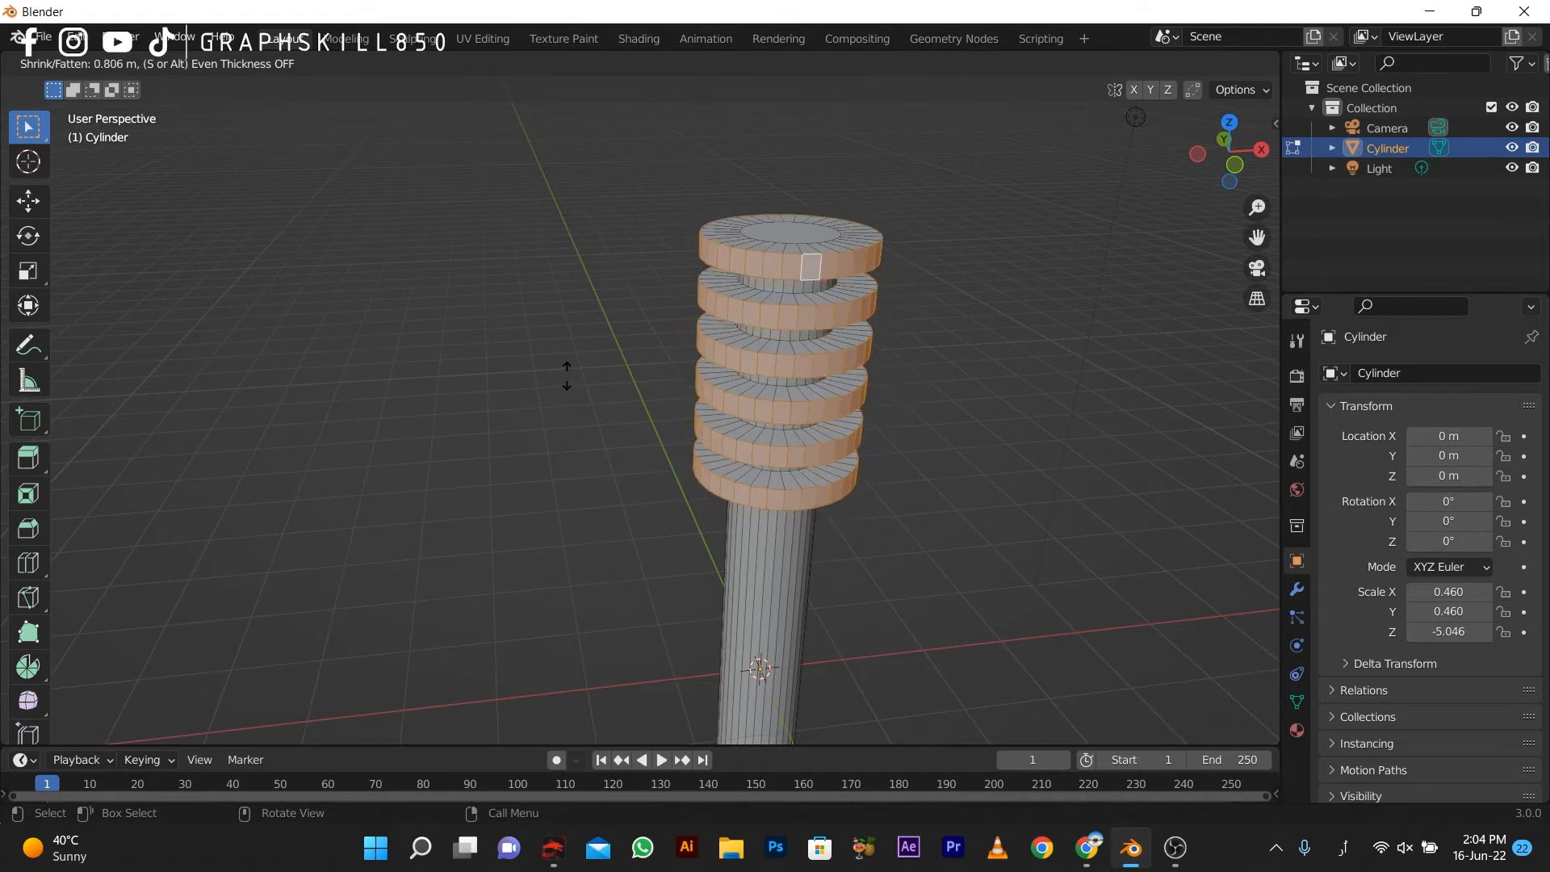
click(568, 408)
Step: Select only the outer face loops of the lowest and topmost rings
key(KP_1)
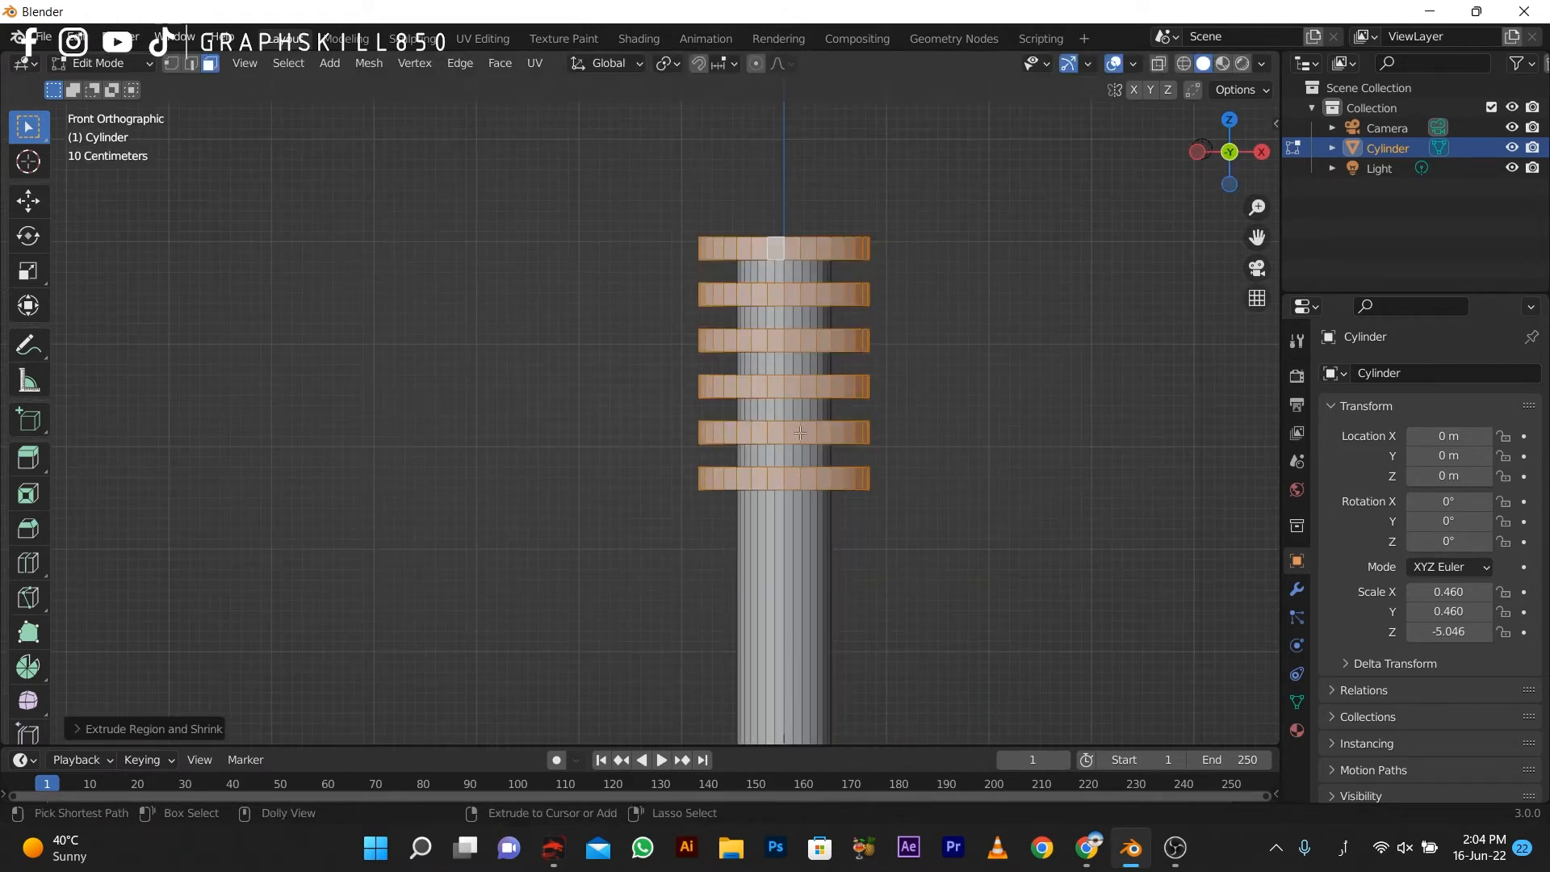
key(alt+a)
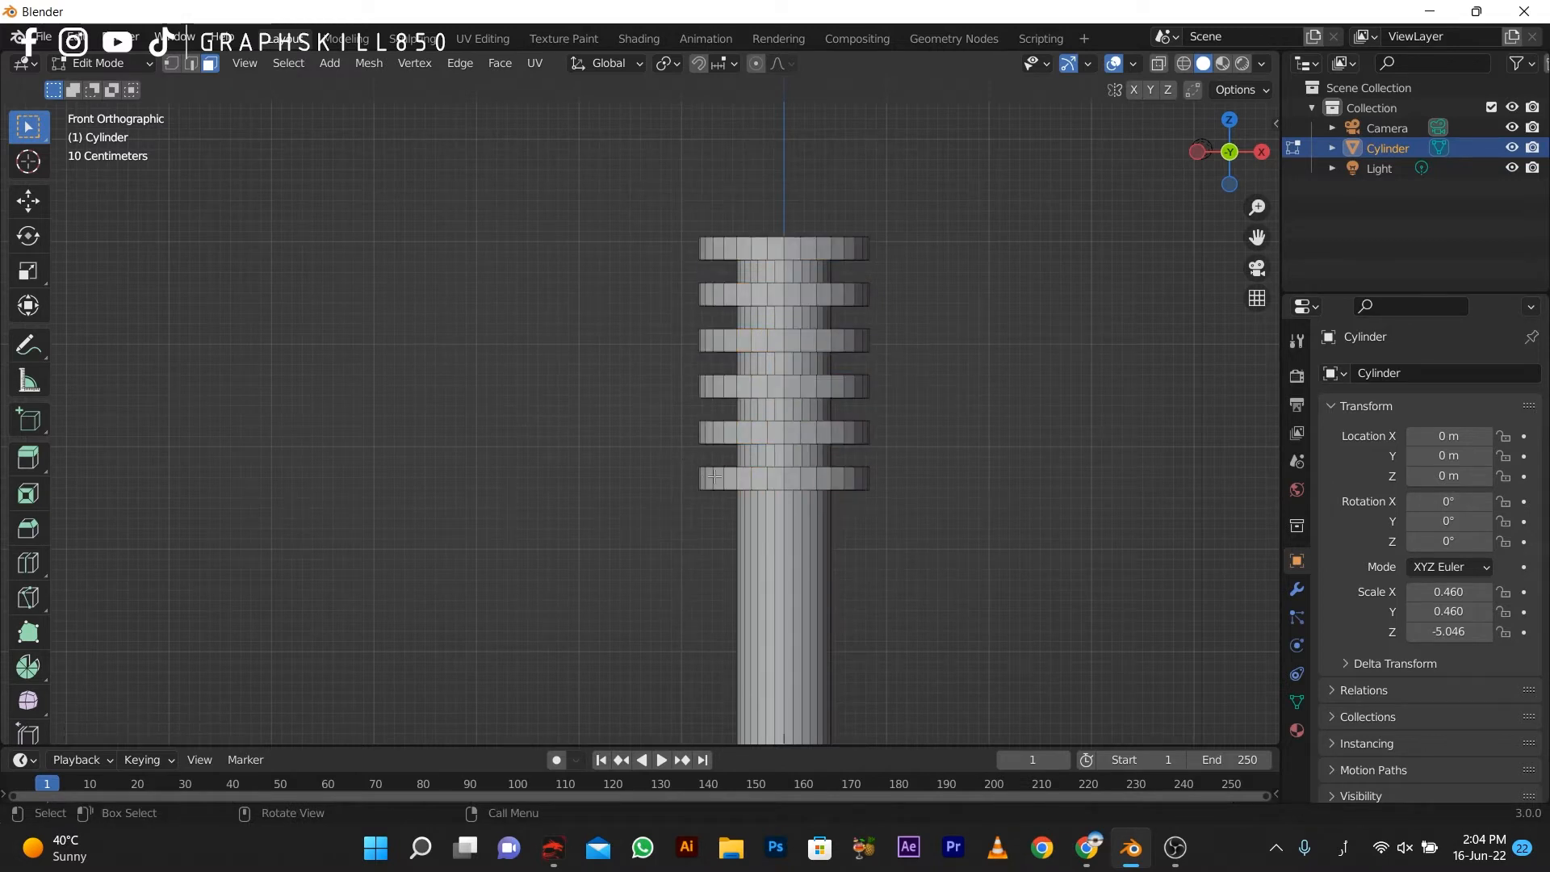
alt+click(730, 478)
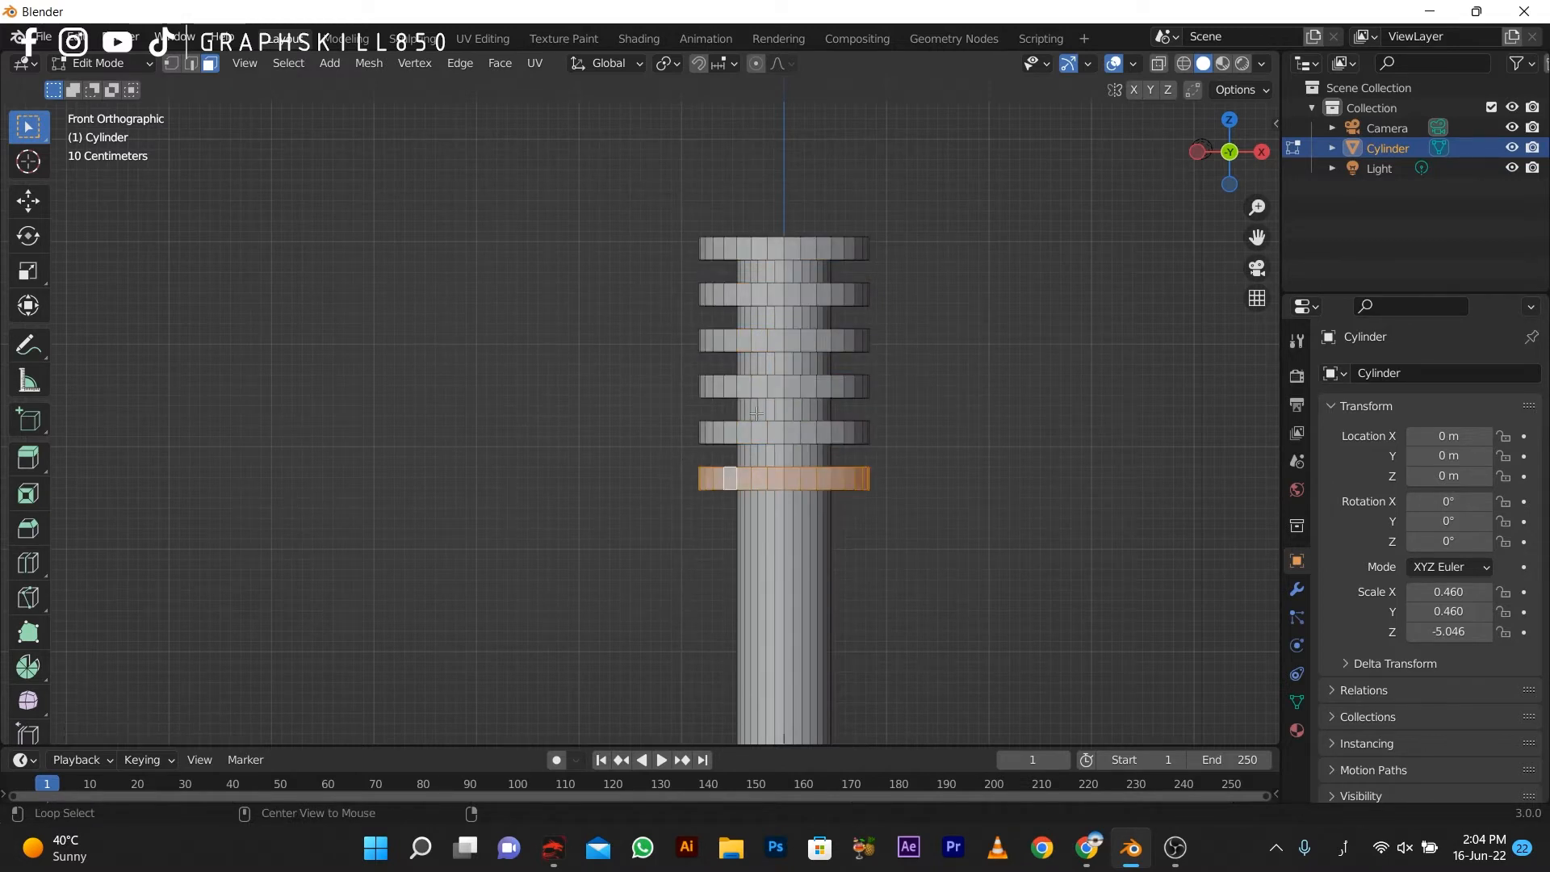
alt+shift+click(778, 251)
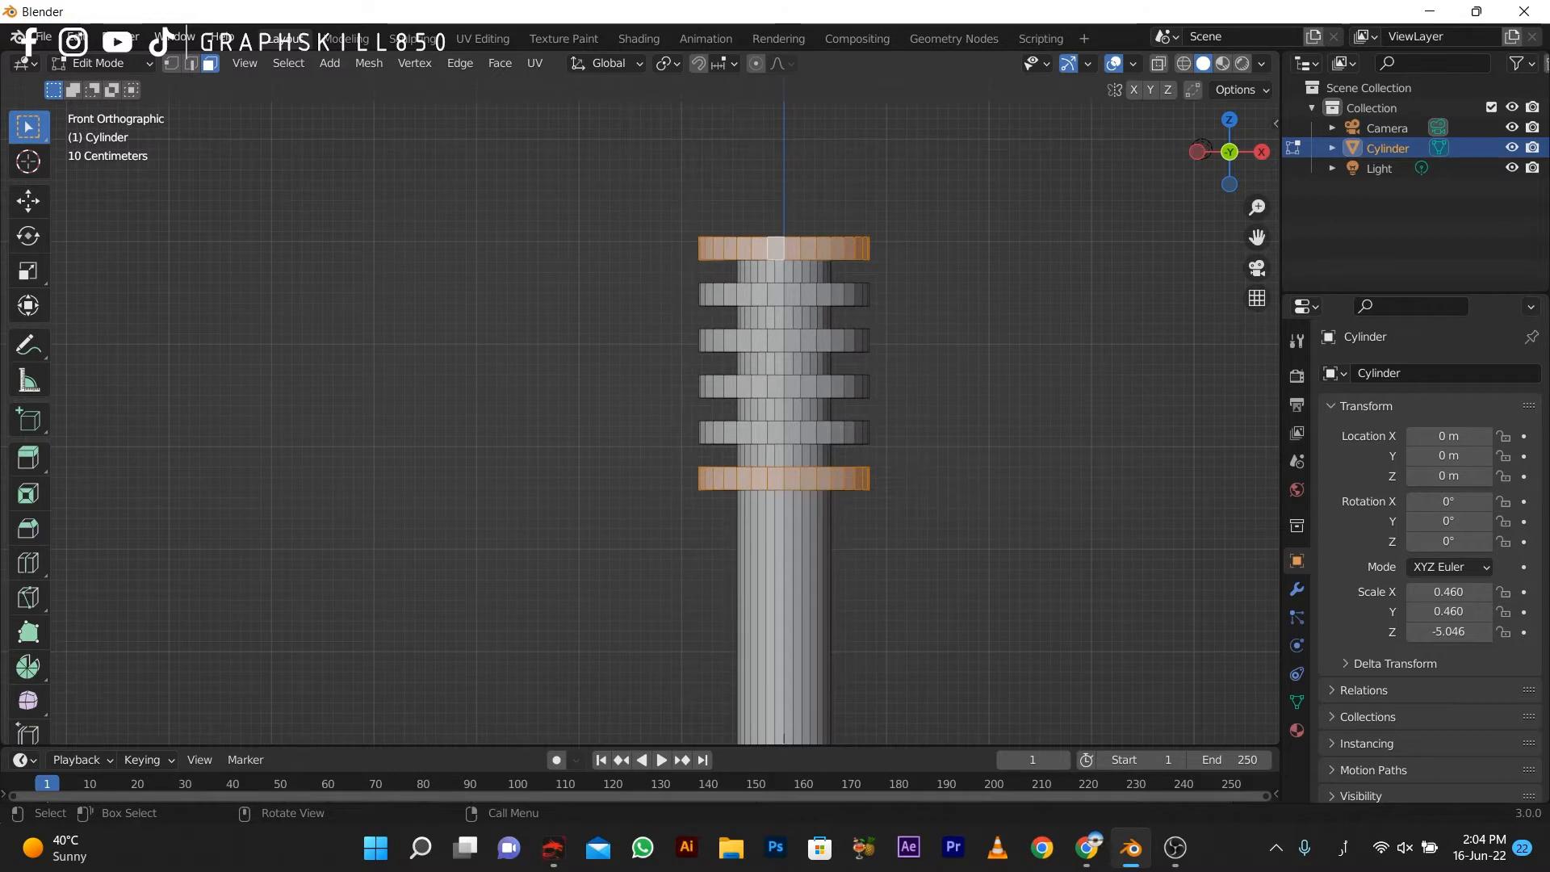
key(s)
right_click(888, 465)
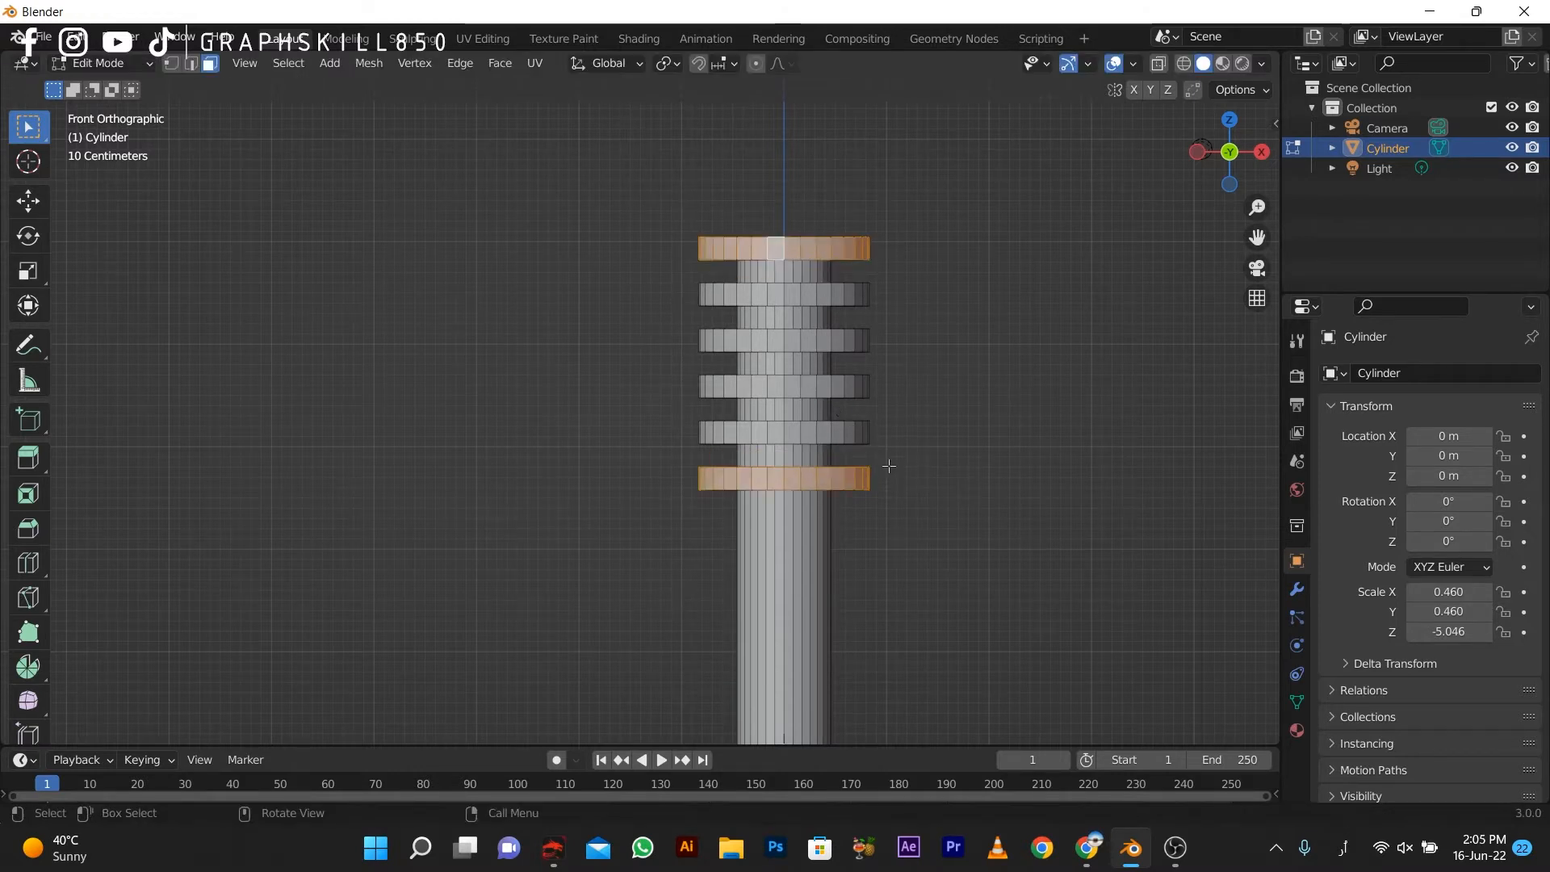
key(alt+e)
click(598, 453)
right_click(619, 454)
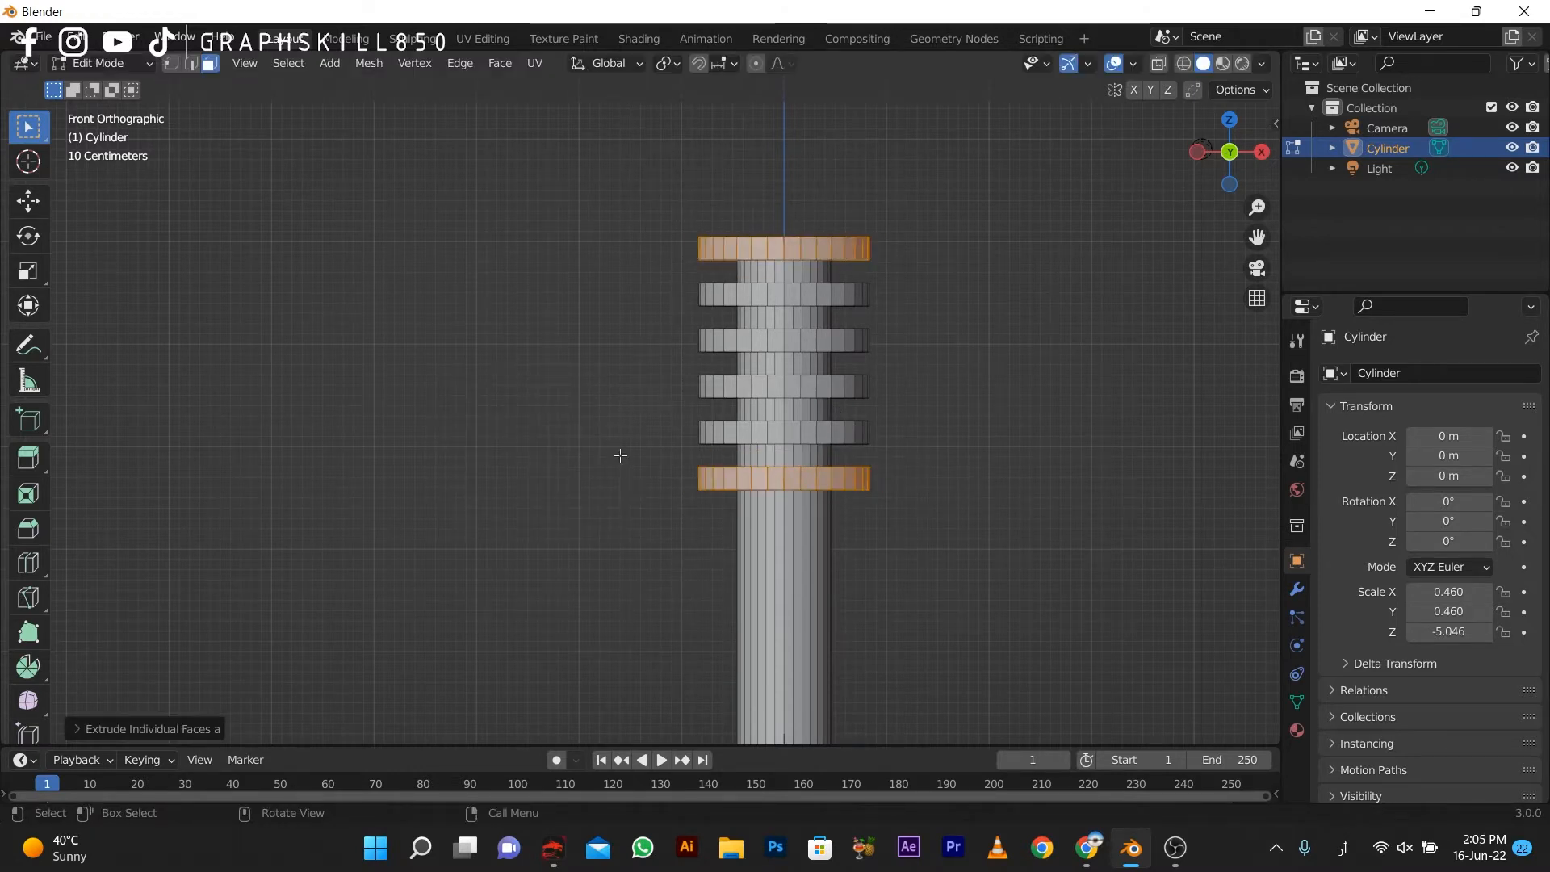
Step: Try to extrude the selected outer loops of the lowest and topmost rings along their normals, and undo the extrusion
key(alt+e)
click(607, 439)
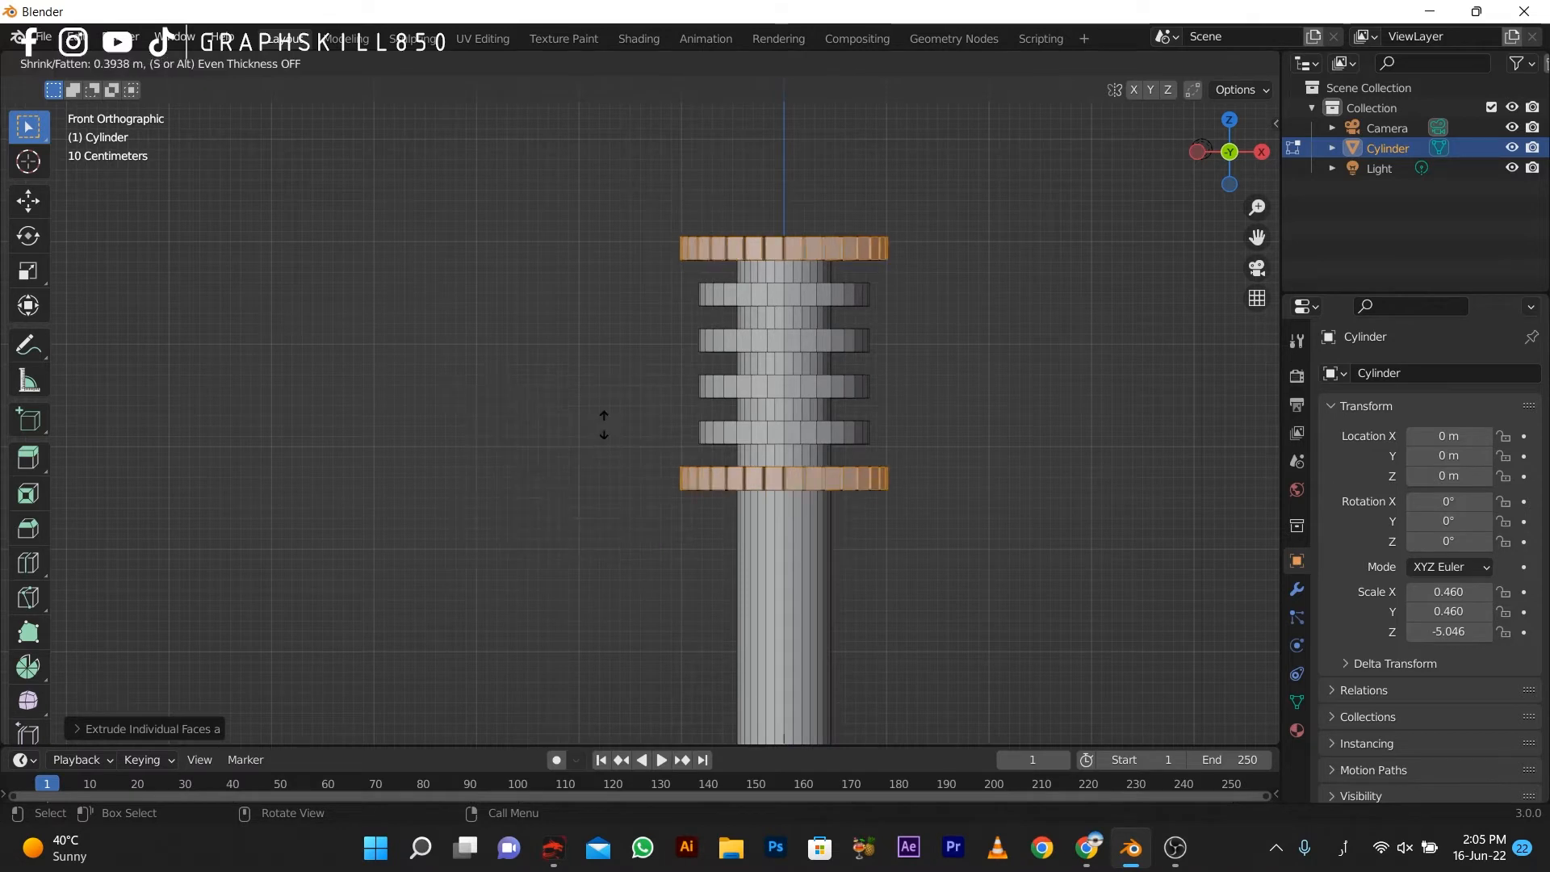
right_click(632, 492)
key(s)
right_click(647, 485)
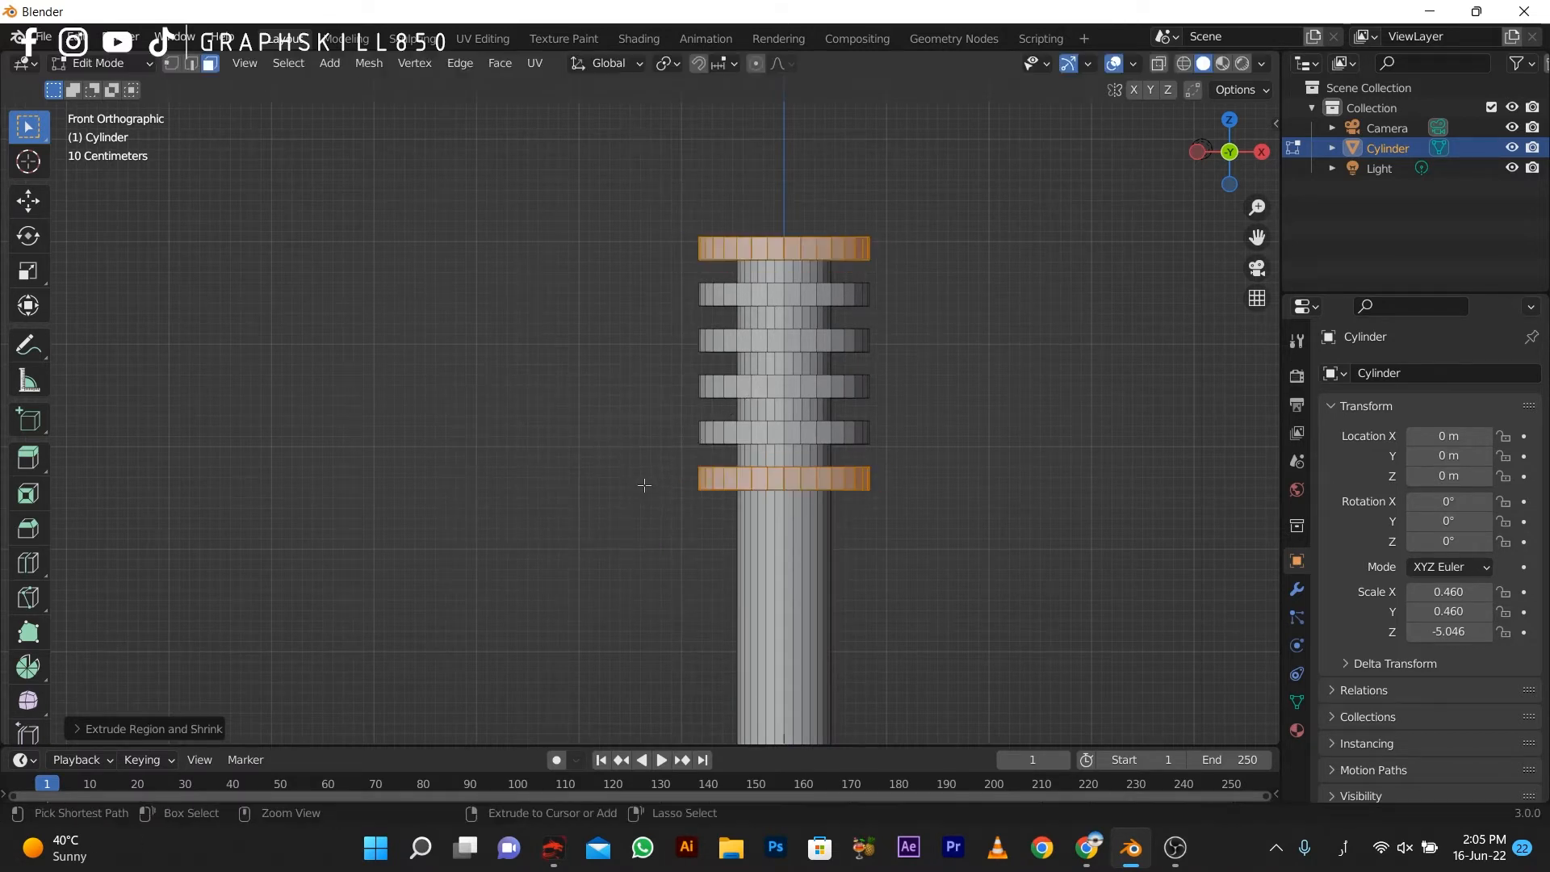
key(ctrl+z)
key(ctrl+z)
key(ctrl+z)
key(ctrl+shift+z)
key(s)
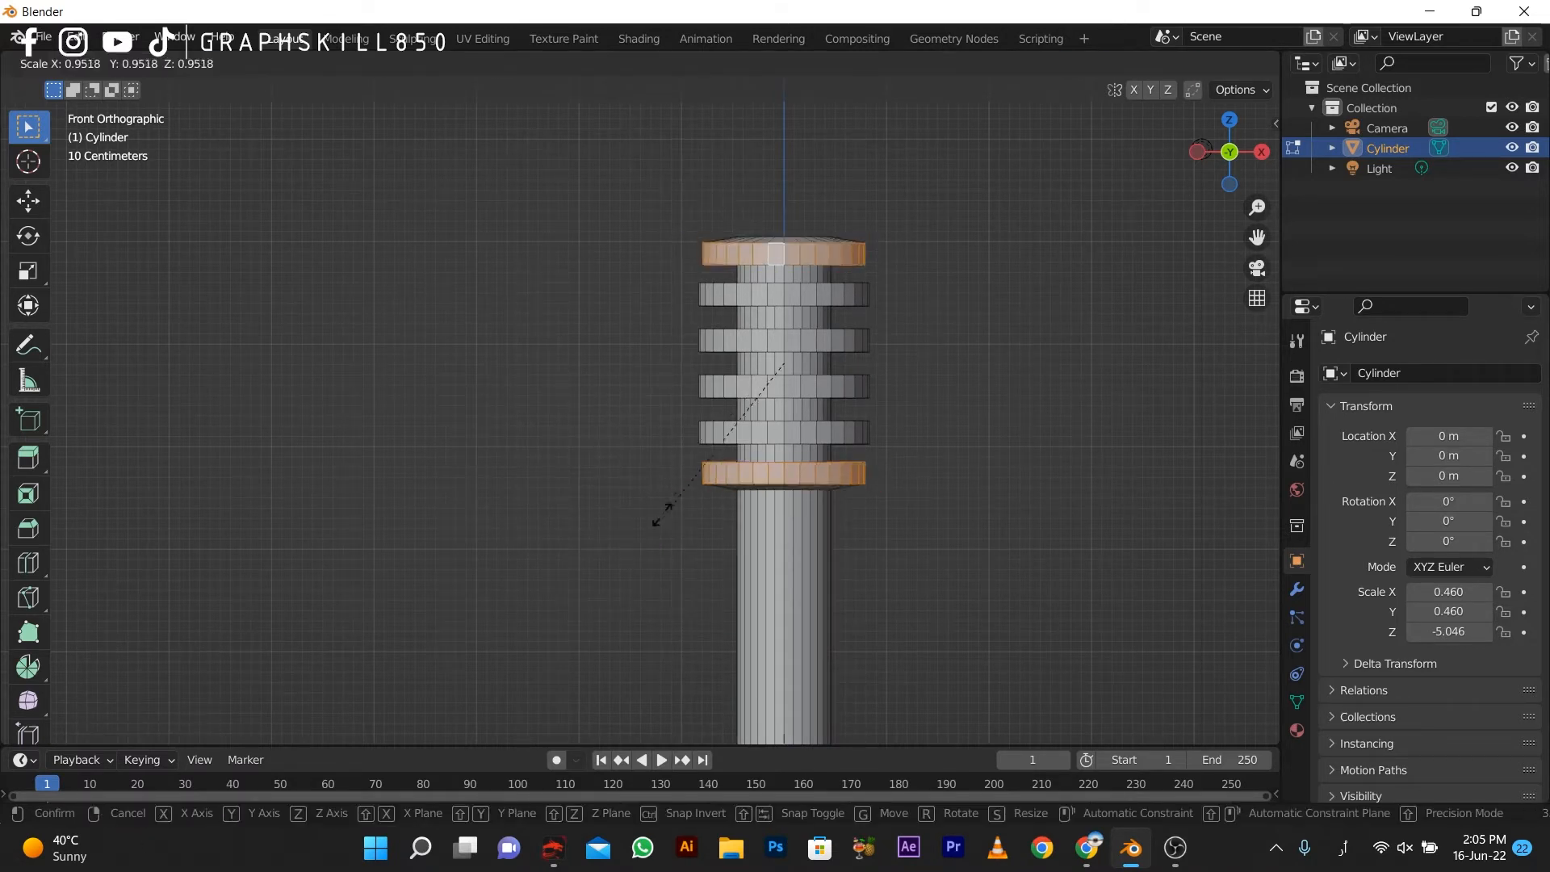
middle_drag(668, 508, 686, 589)
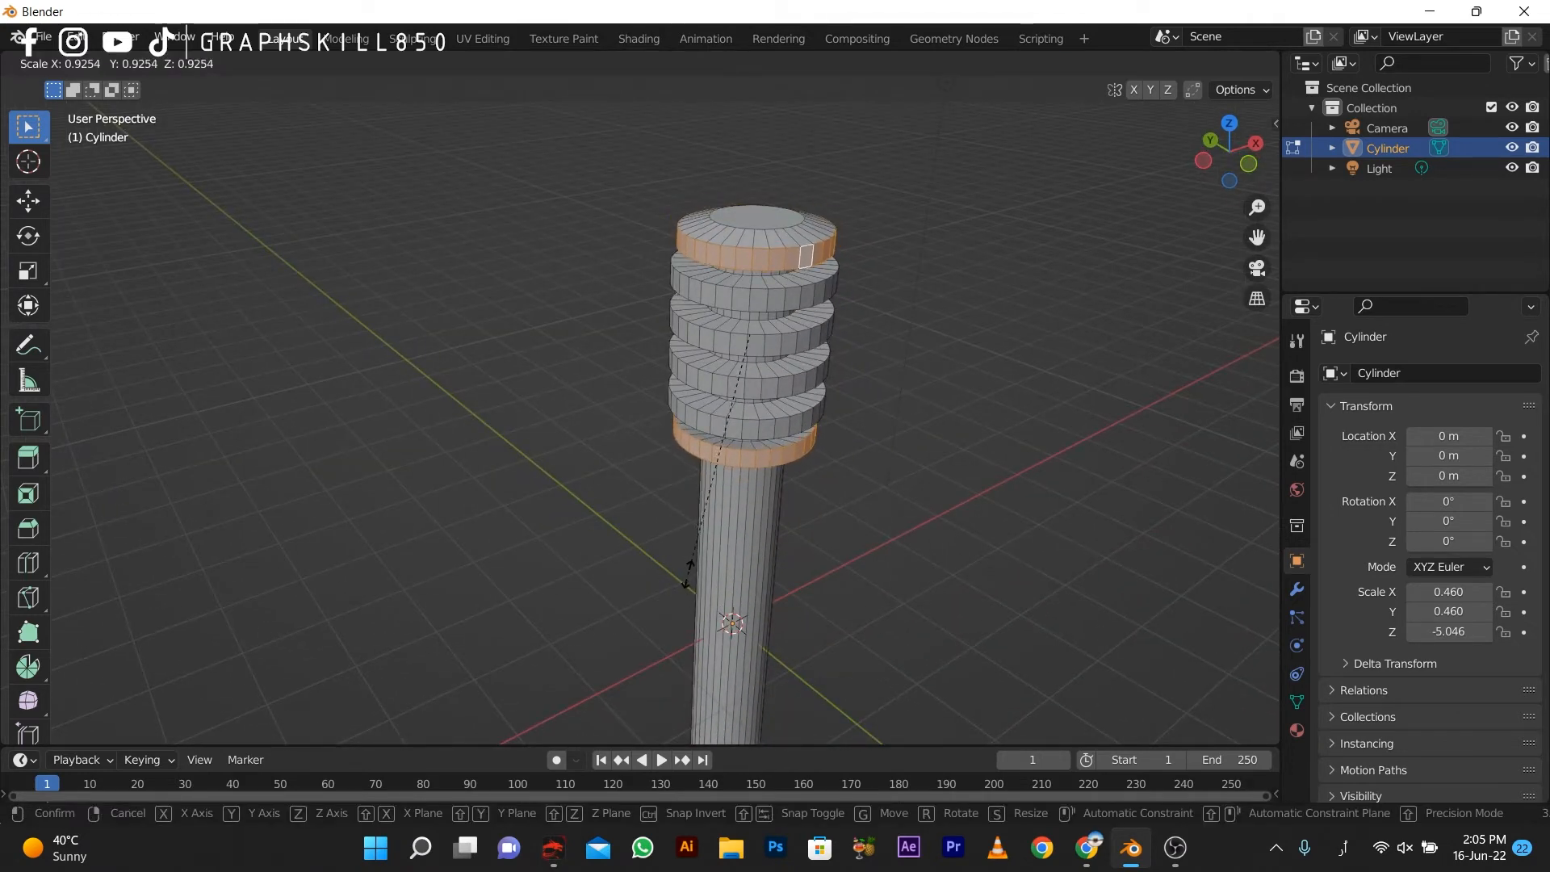
right_click(685, 553)
Step: Set the transform pivot to individual origins and scale the outer loops of the lowest and topmost rings inward
click(663, 63)
click(710, 129)
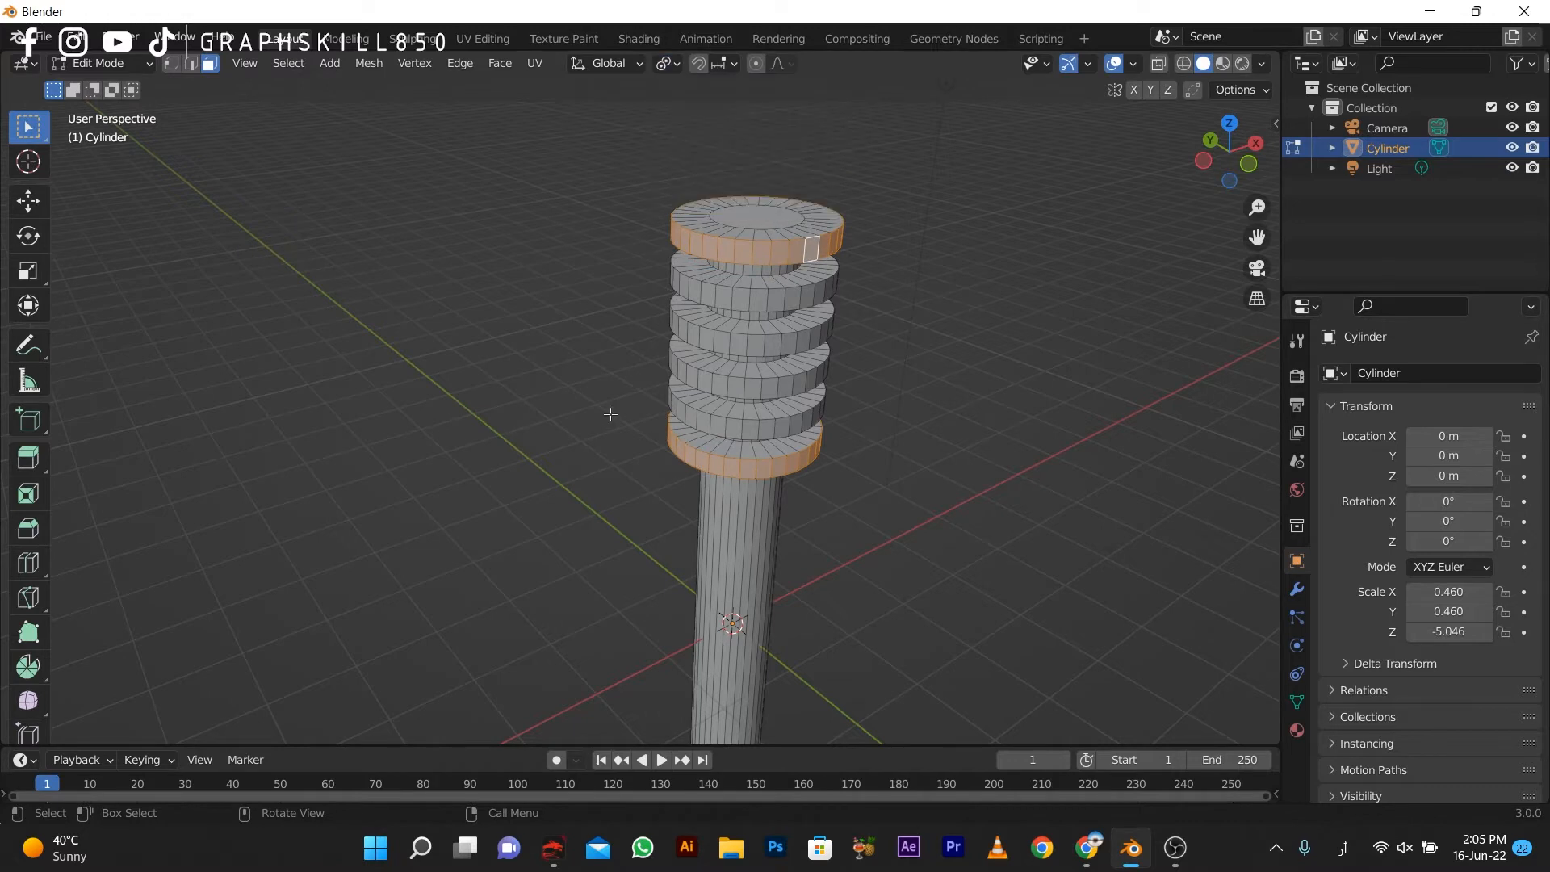
key(s)
click(623, 377)
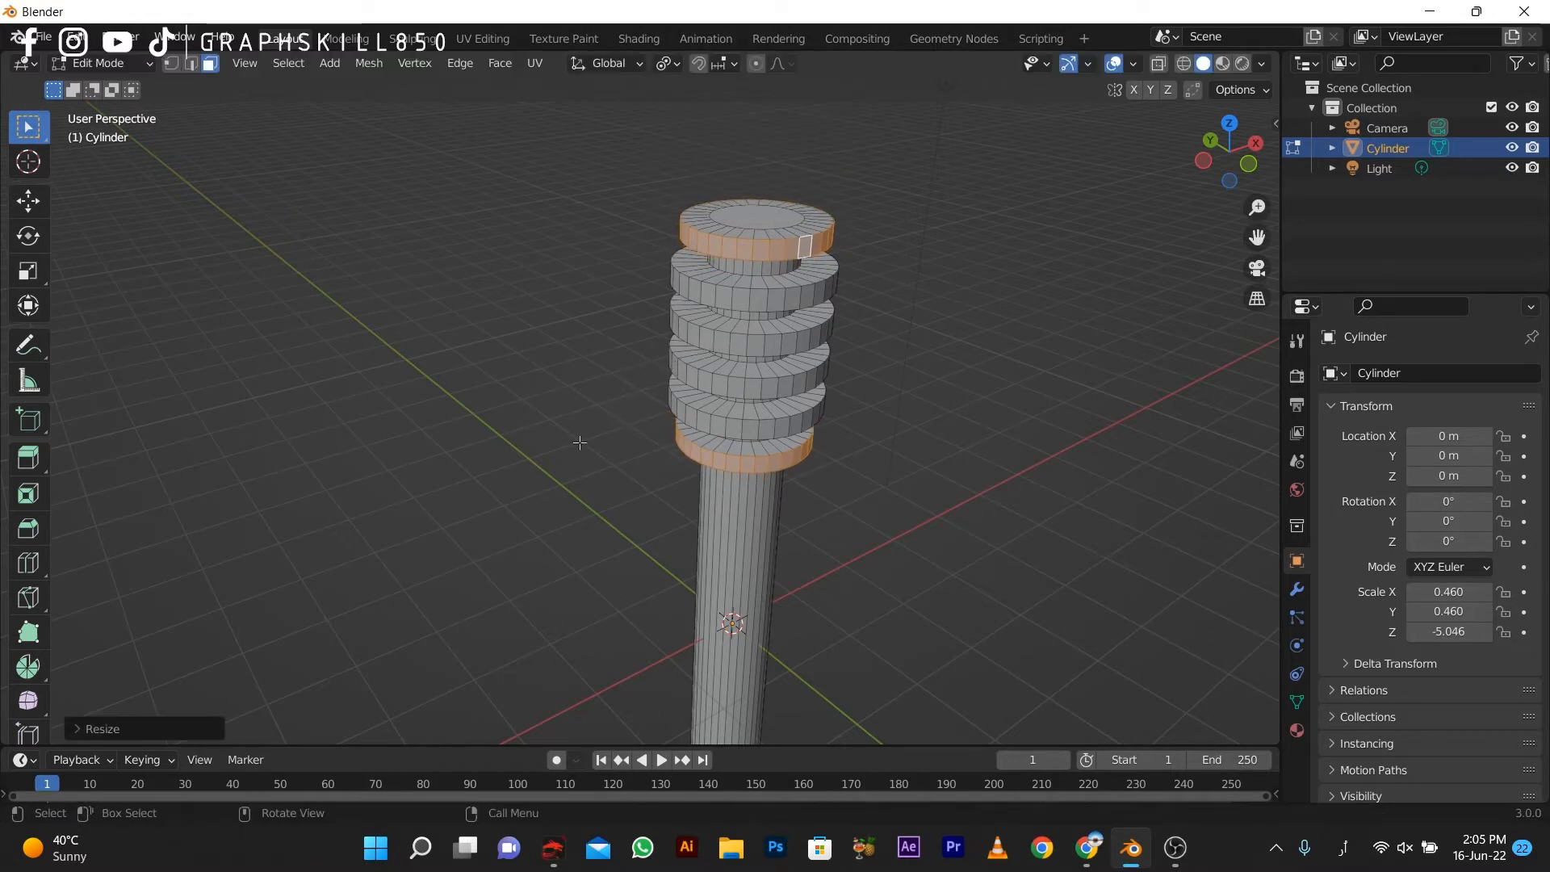
Step: In front view, scale the lowest and topmost ring loops down further by a factor of about 0.93
key(q)
key(KP_1)
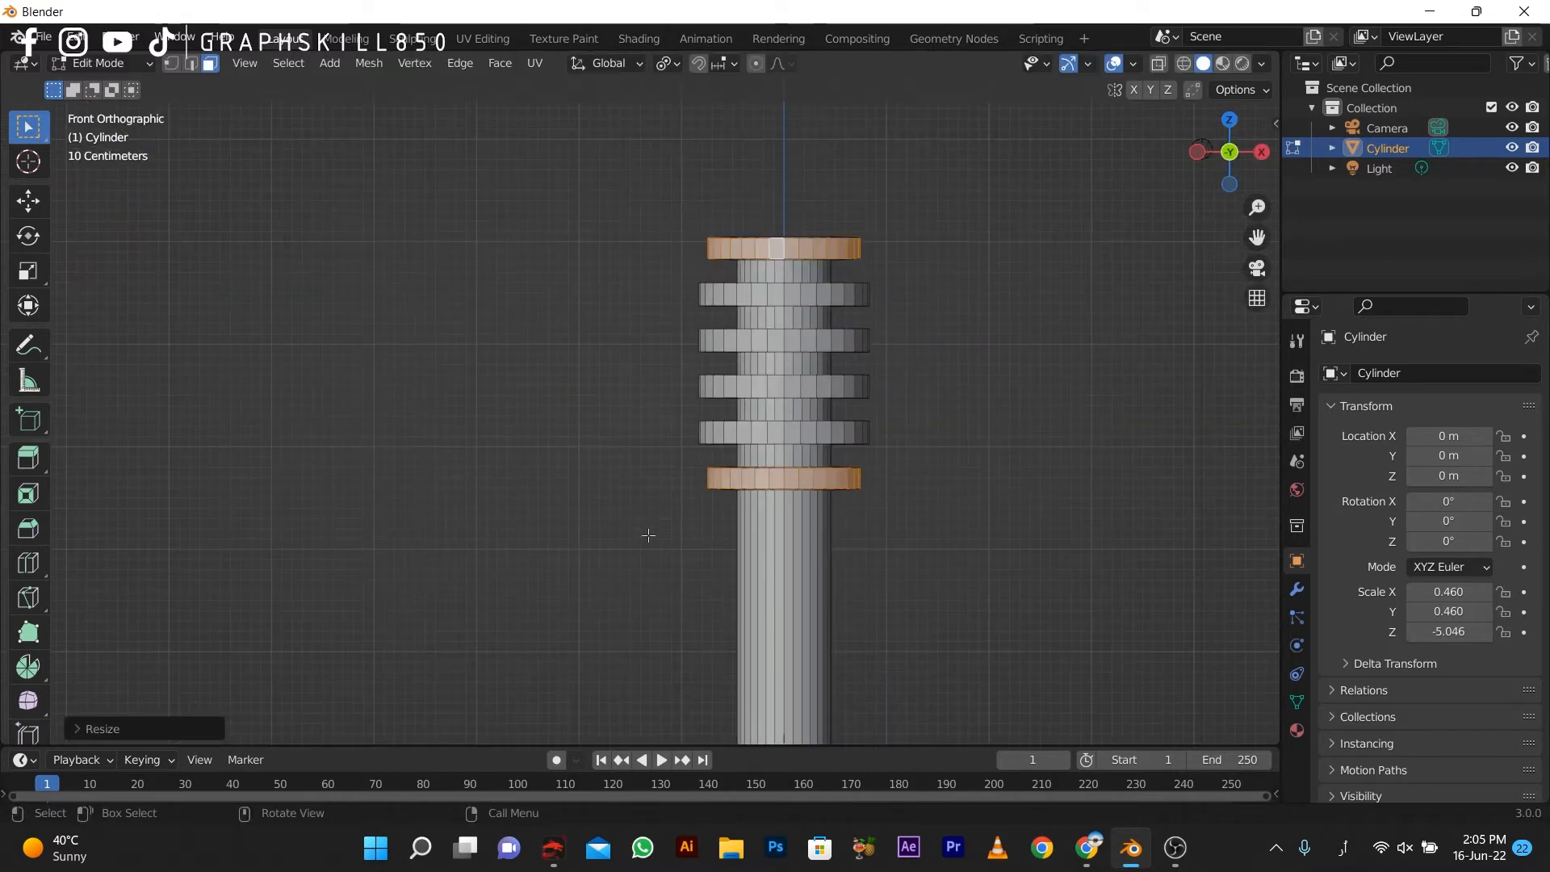
key(a)
key(ctrl+z)
key(s)
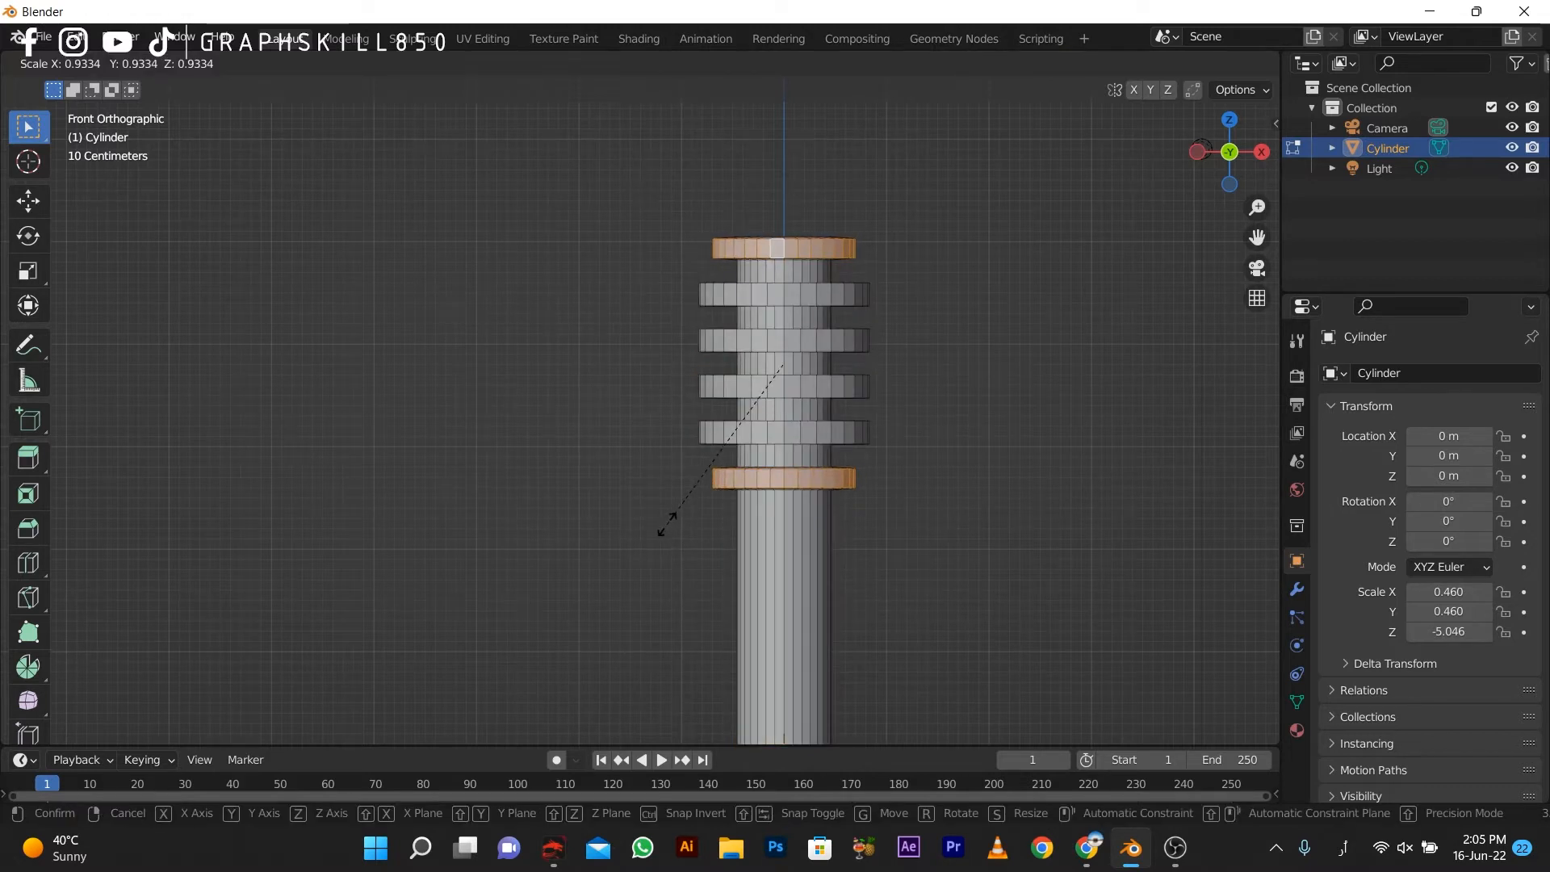
click(663, 526)
mouse_move(668, 526)
middle_down()
mouse_move(727, 501)
mouse_move(820, 508)
mouse_move(682, 523)
mouse_move(650, 477)
mouse_move(688, 506)
middle_up()
Step: Inspect the ringed model in wireframe and material preview shading from the front, and return to solid shading
click(763, 346)
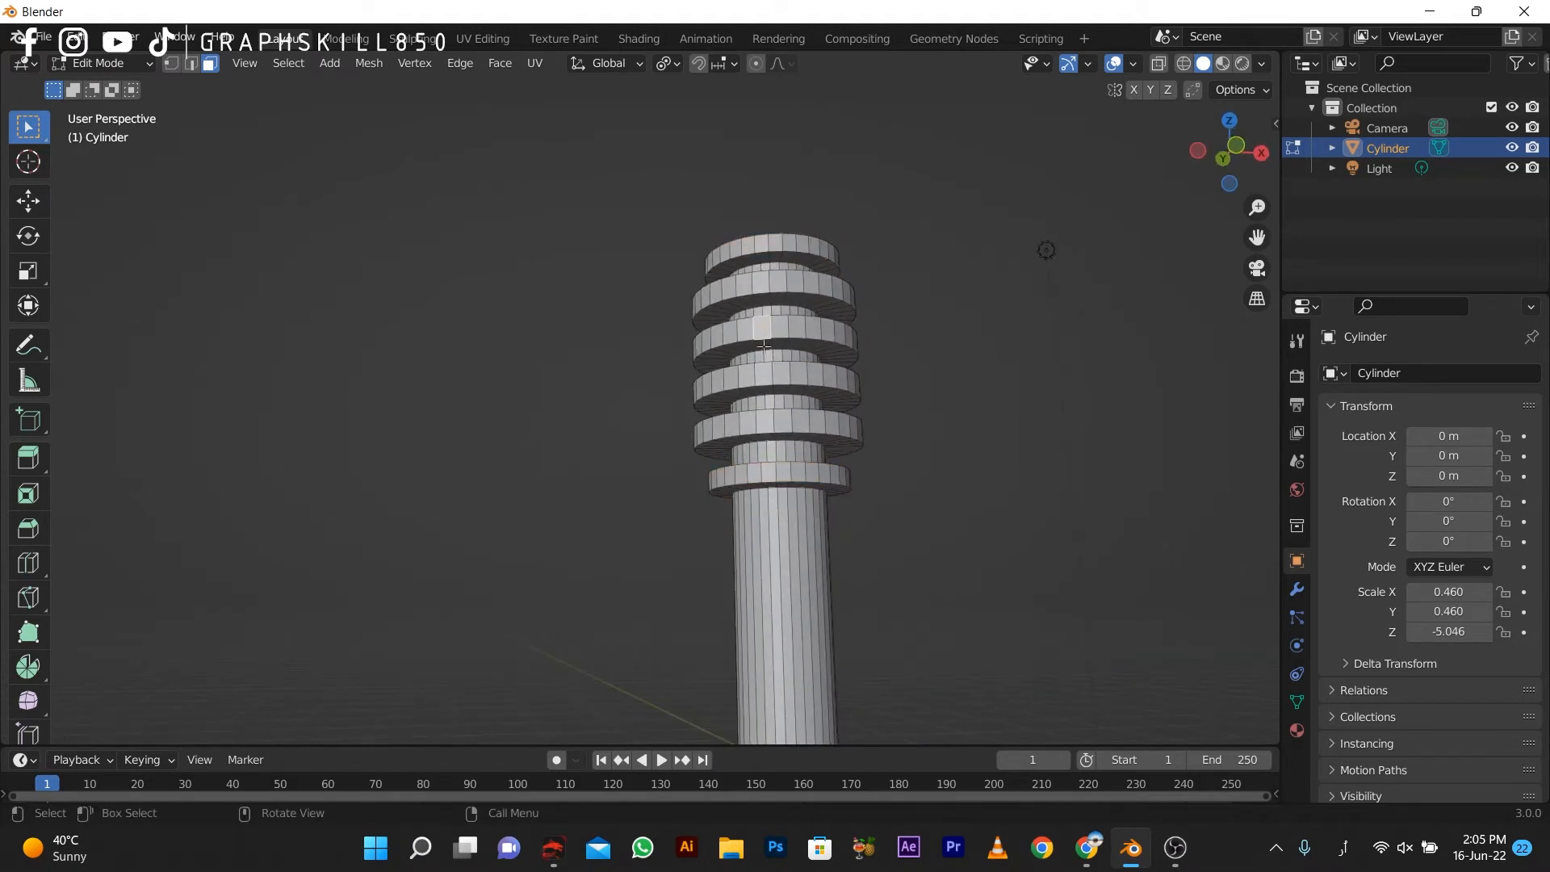
key(z)
click(656, 389)
key(KP_1)
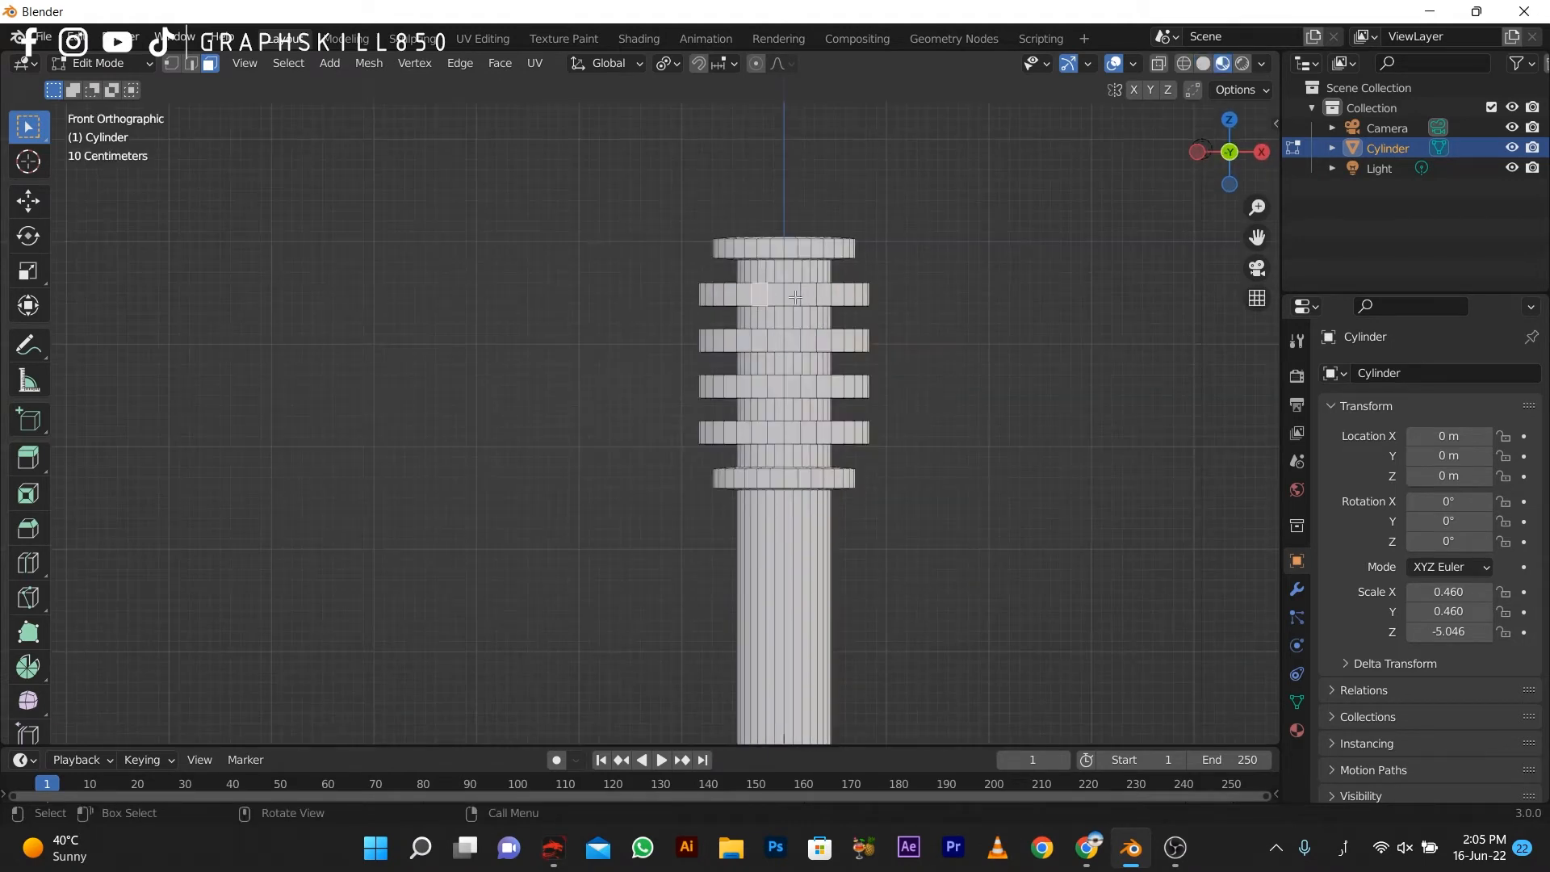
key(z)
click(758, 295)
key(z)
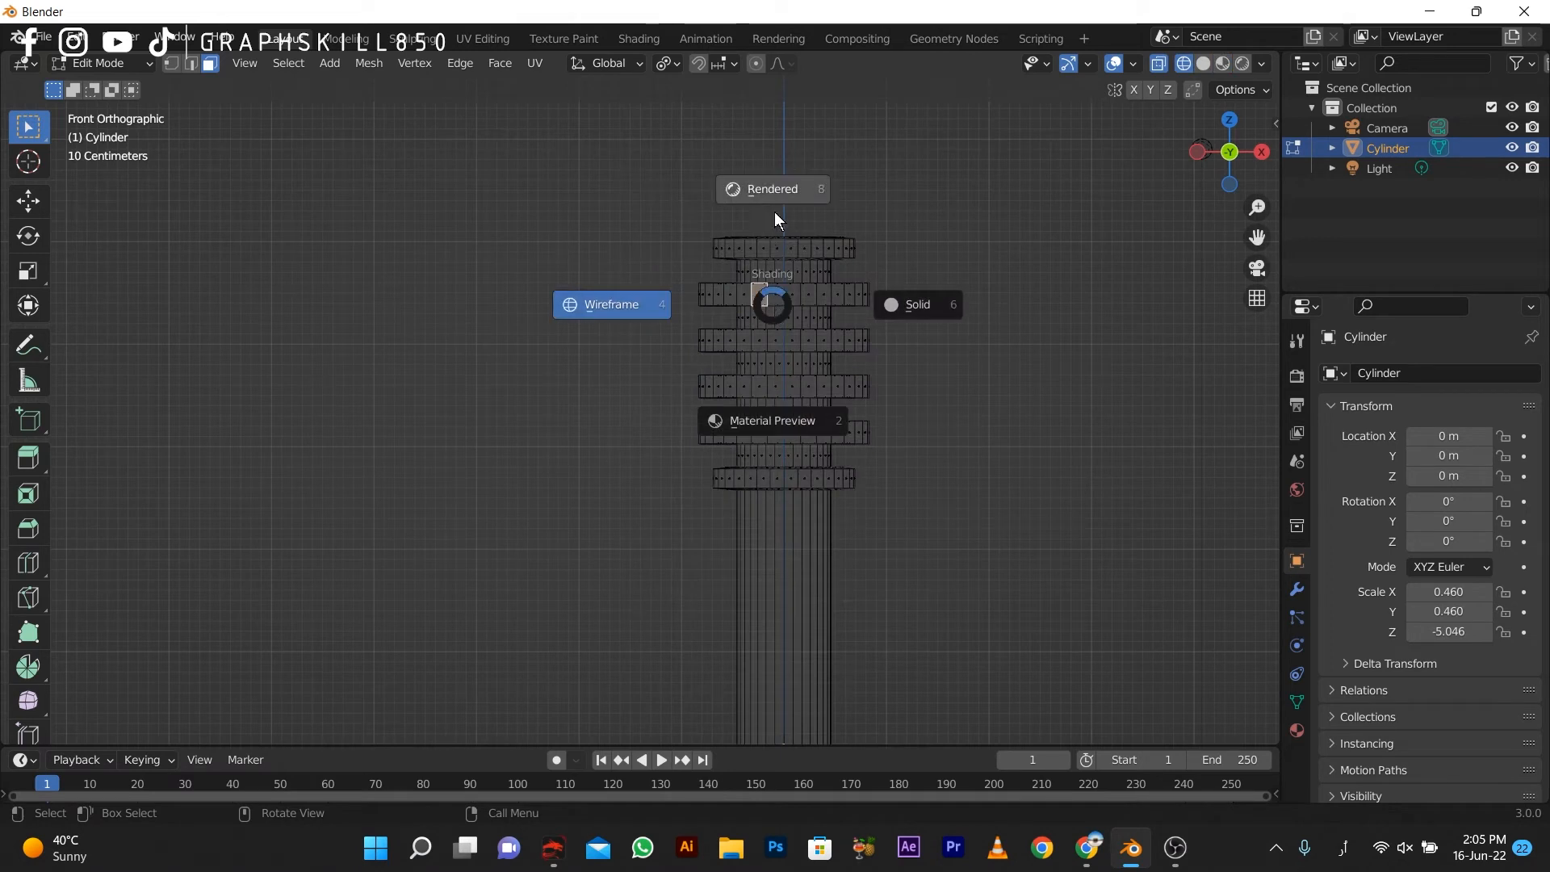
click(773, 212)
key(z)
click(752, 413)
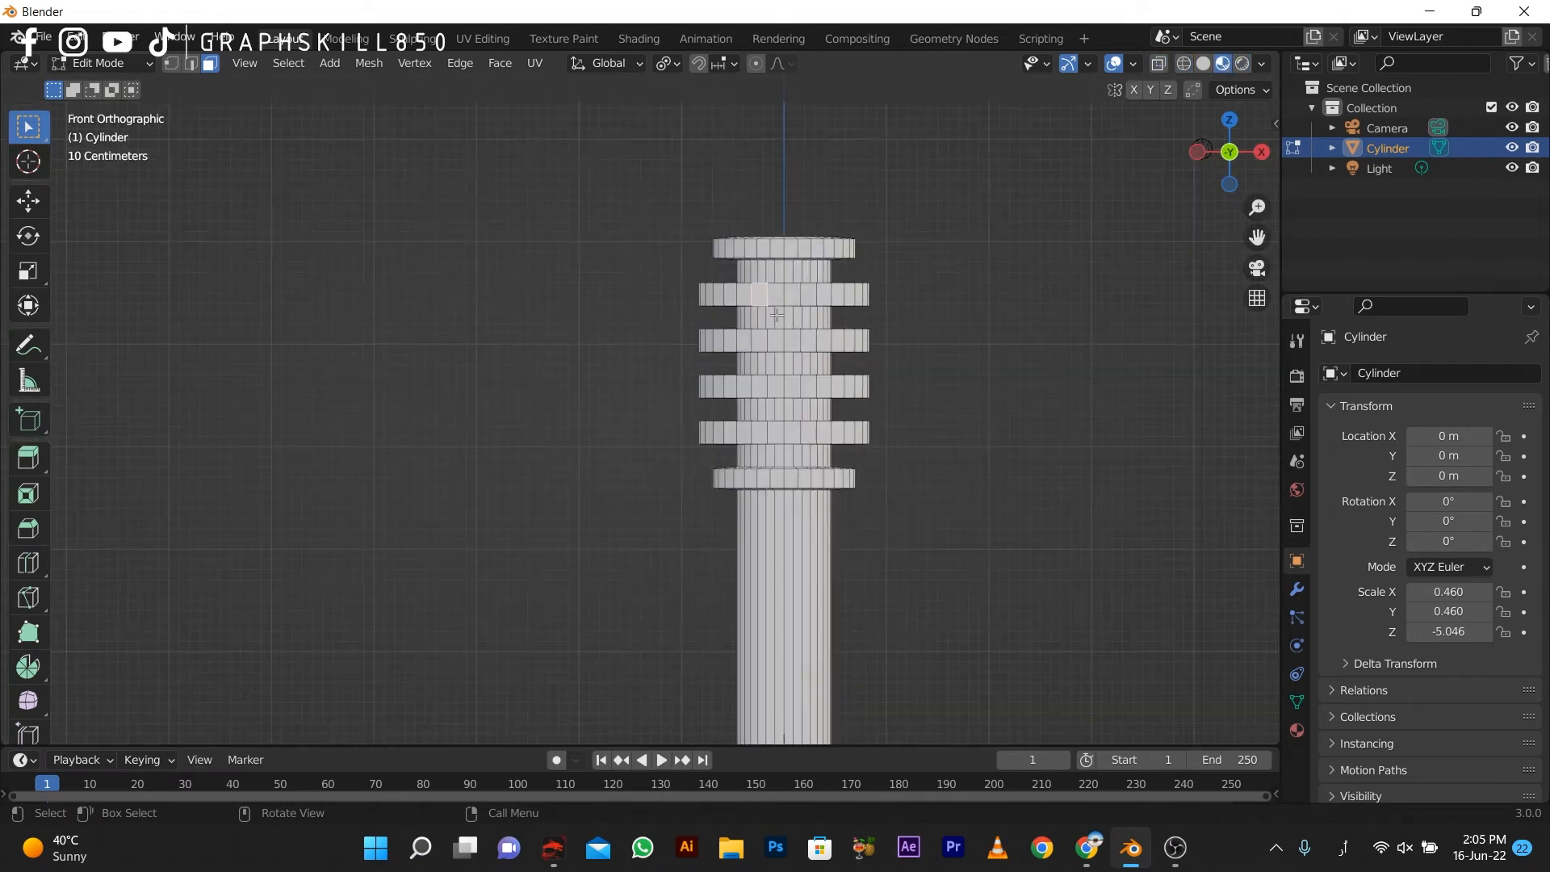
key(z)
key(6)
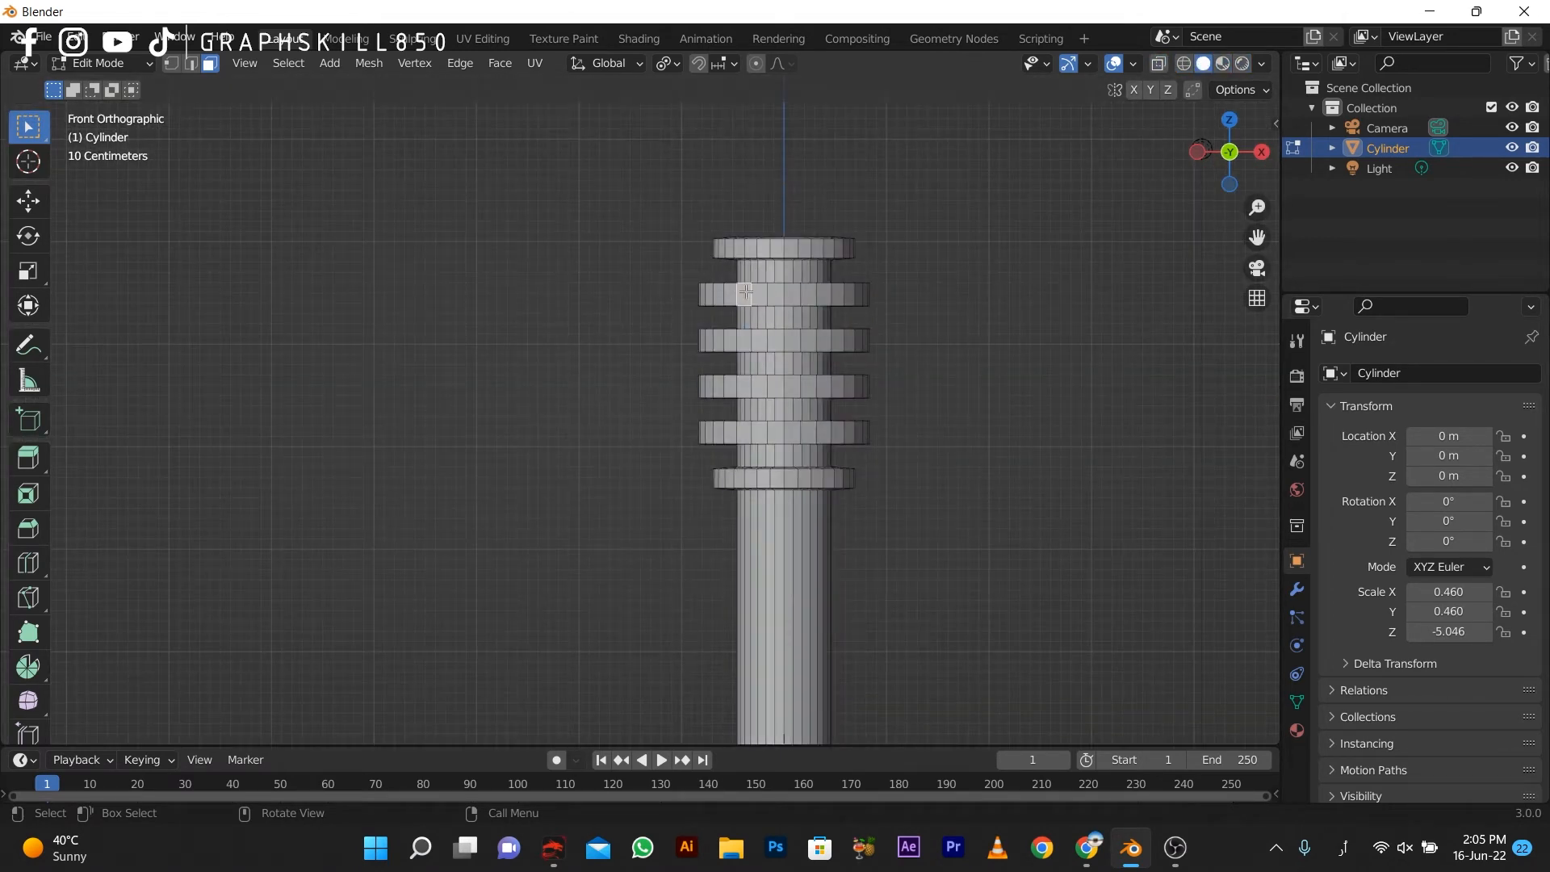
Step: Select the outer face loops of the two middle rings
alt+click(767, 296)
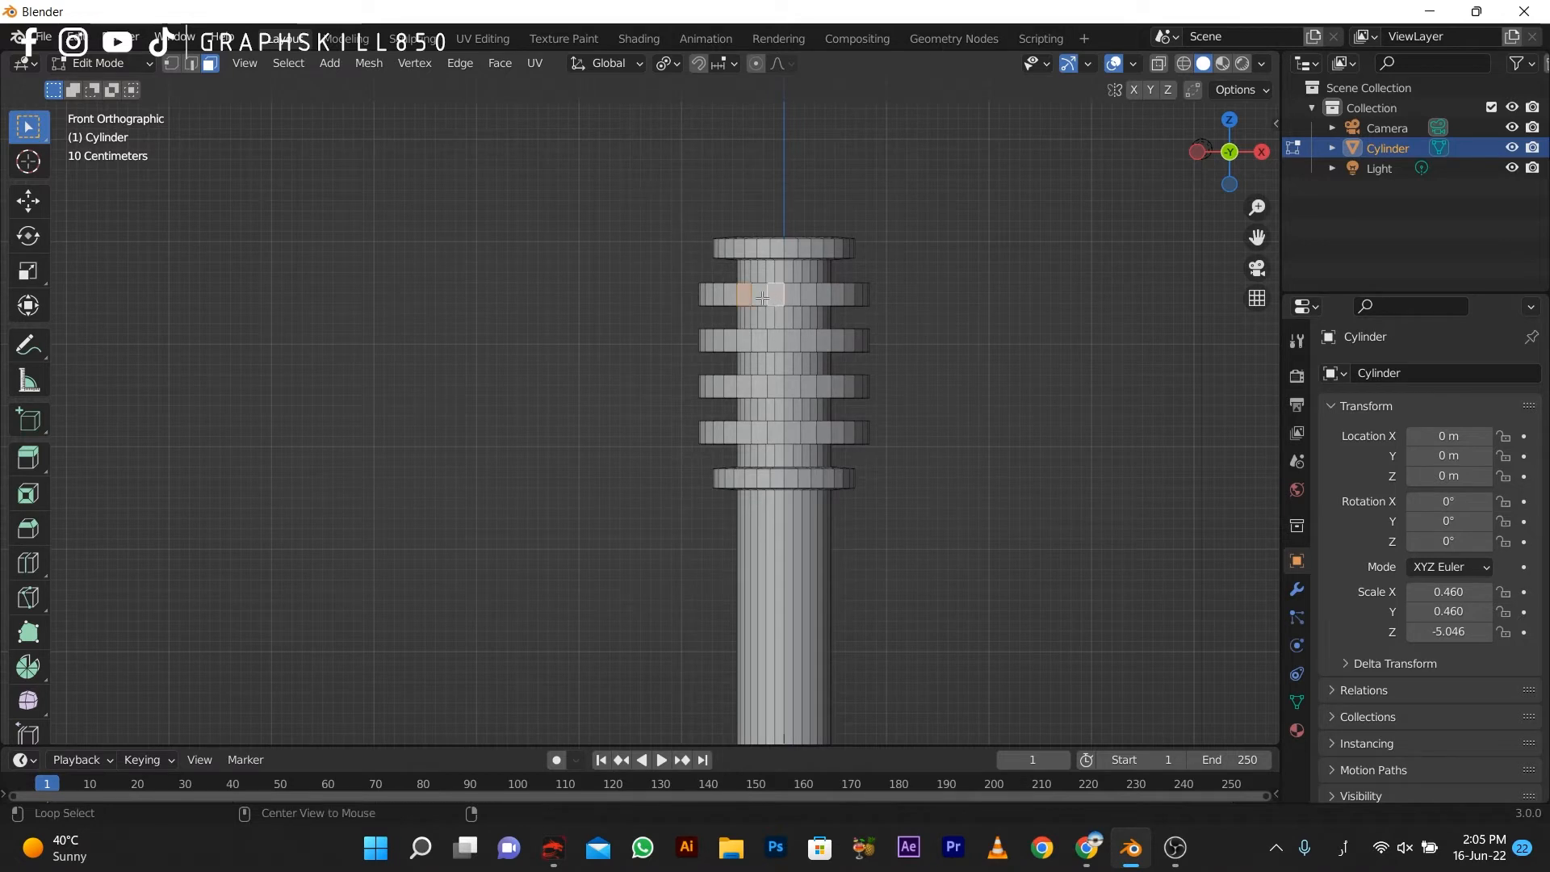
click(777, 341)
alt+click(790, 345)
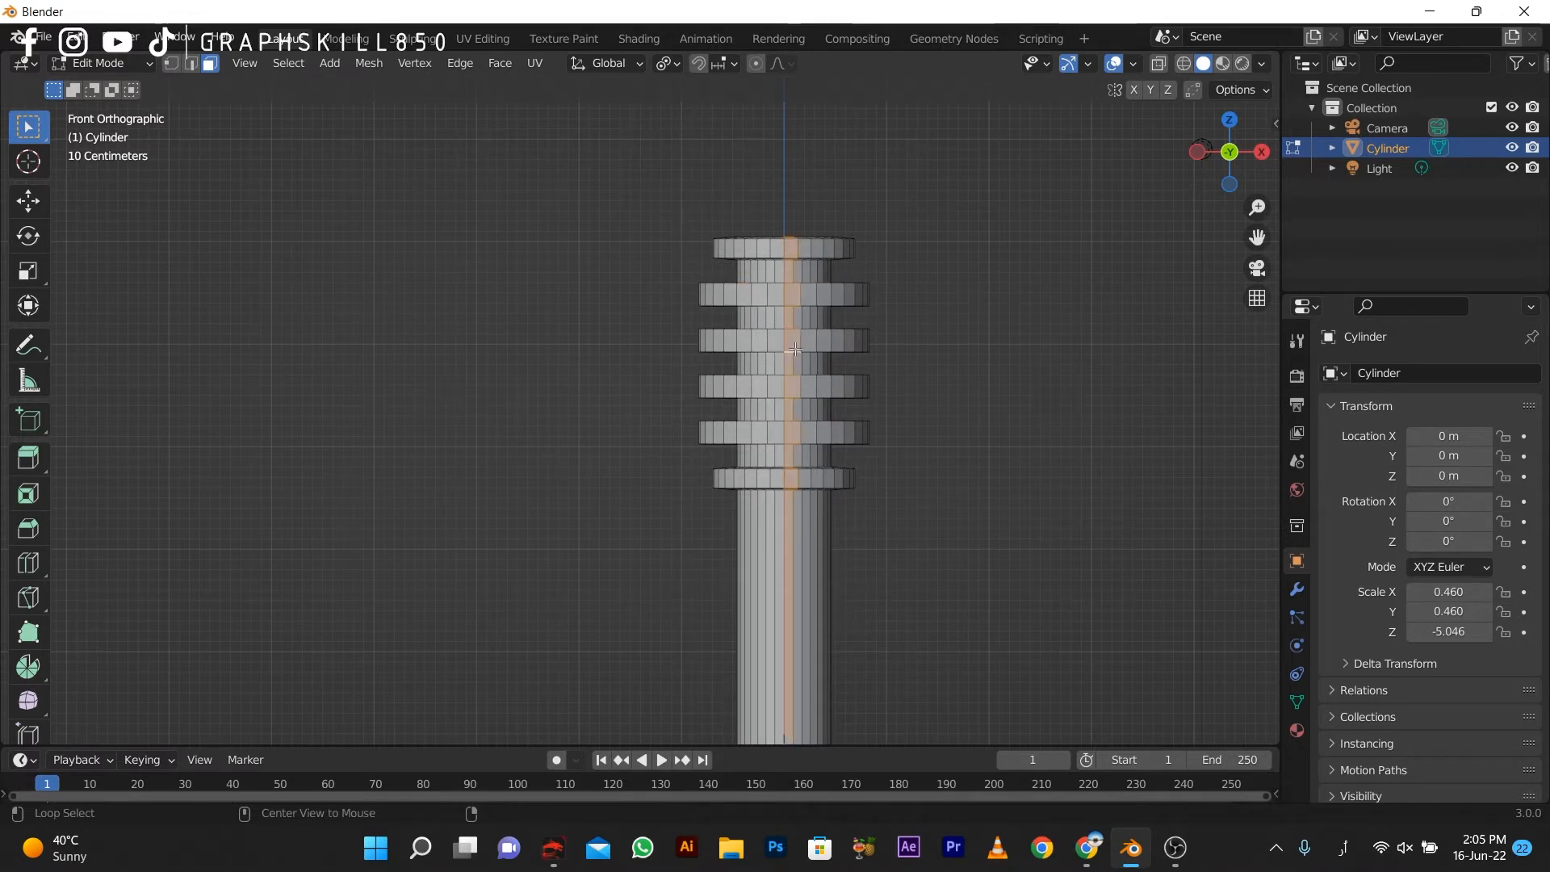
click(792, 341)
alt+click(794, 339)
alt+shift+click(786, 384)
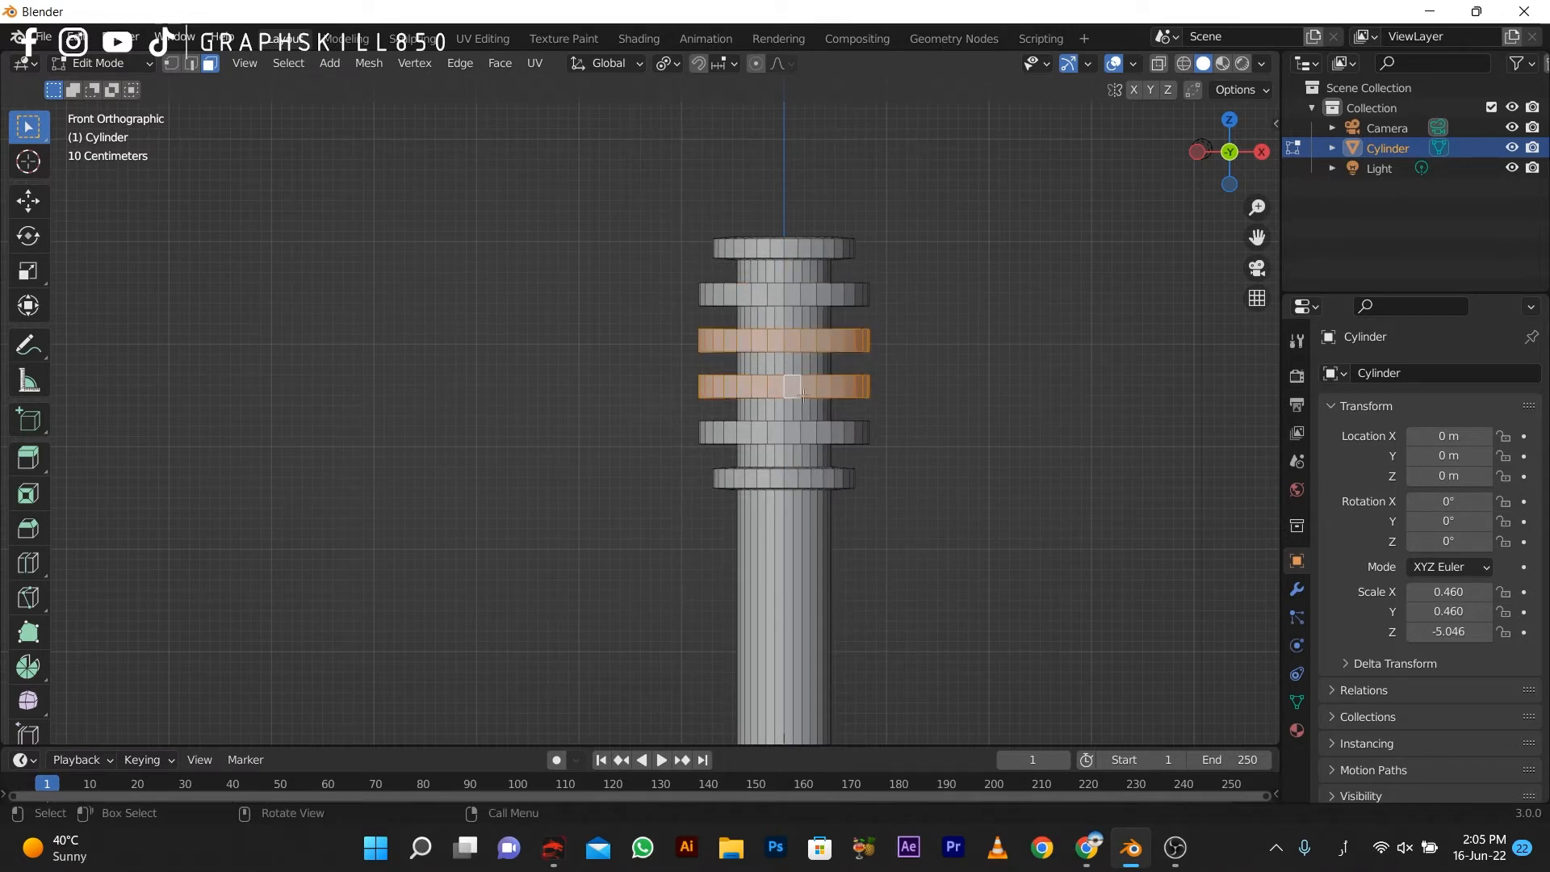
Step: Extrude the outer face loops of the two middle rings outward along their normals, and return to Object Mode
key(s)
click(861, 397)
key(alt+e)
click(835, 394)
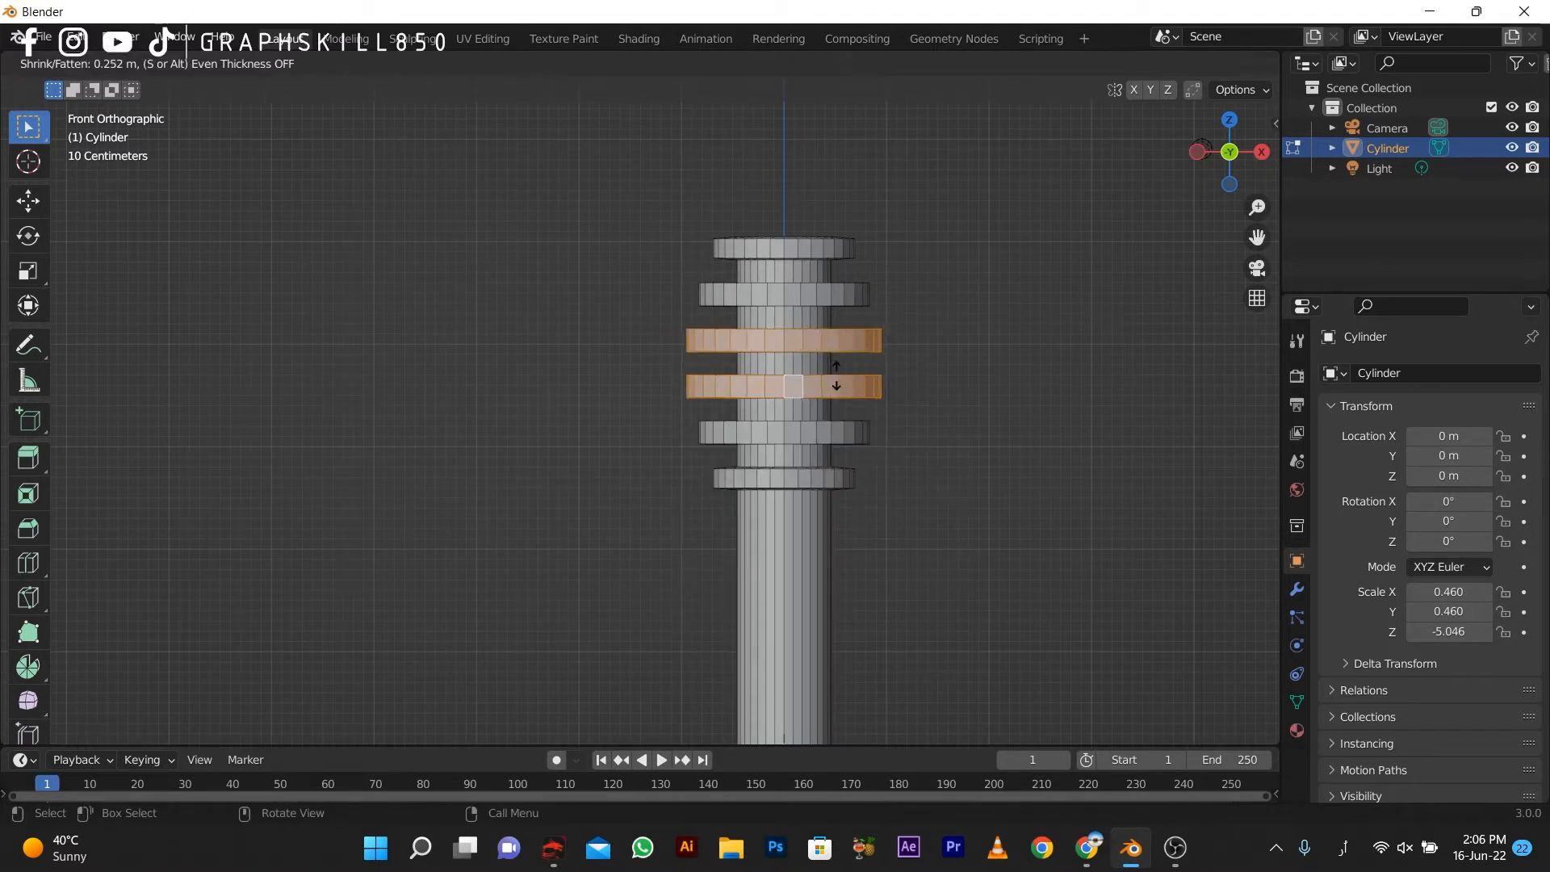
click(835, 367)
middle_drag(835, 367, 753, 531)
key(Tab)
scroll(733, 442, down, 3)
middle_drag(714, 478, 707, 473)
middle_drag(701, 287, 549, 292)
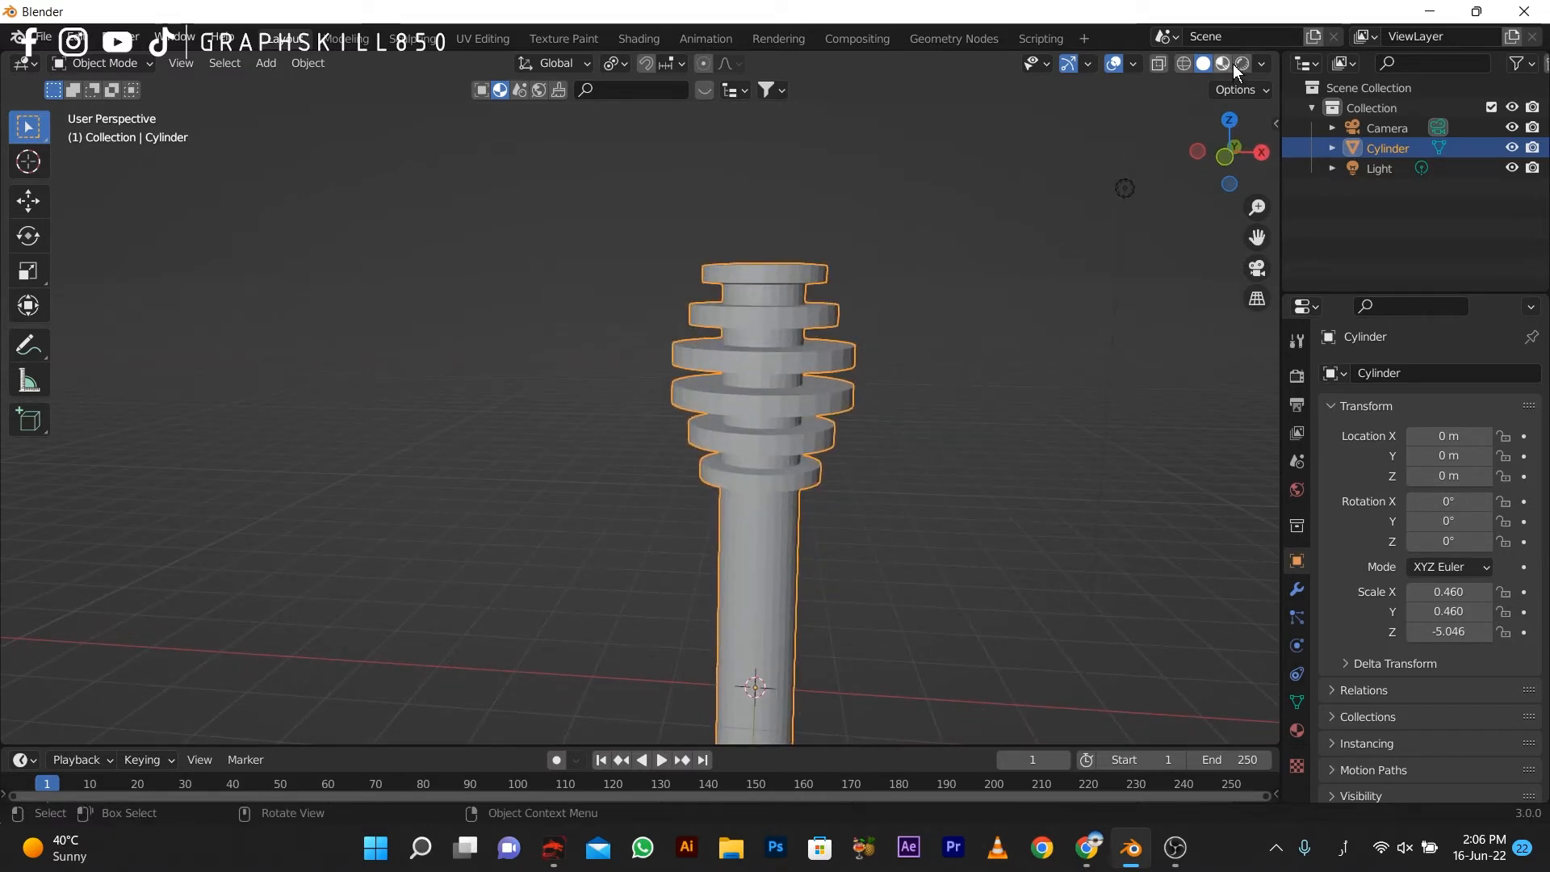
Step: Add a Subdivision Surface modifier to the cylinder with the viewport level set to 5
click(1372, 373)
click(1296, 590)
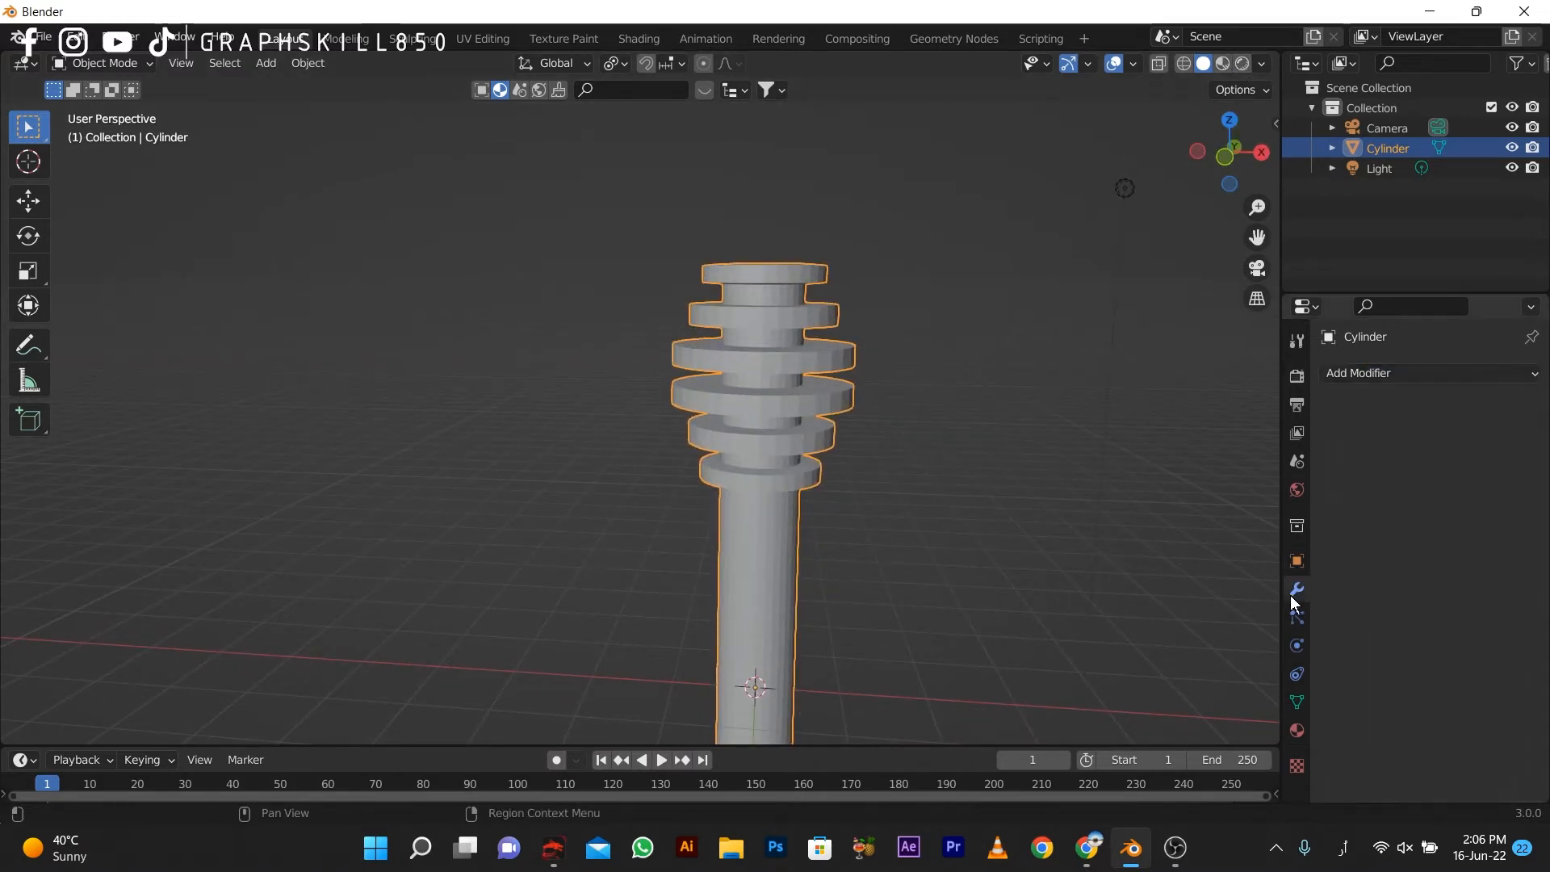
click(1372, 375)
click(1187, 737)
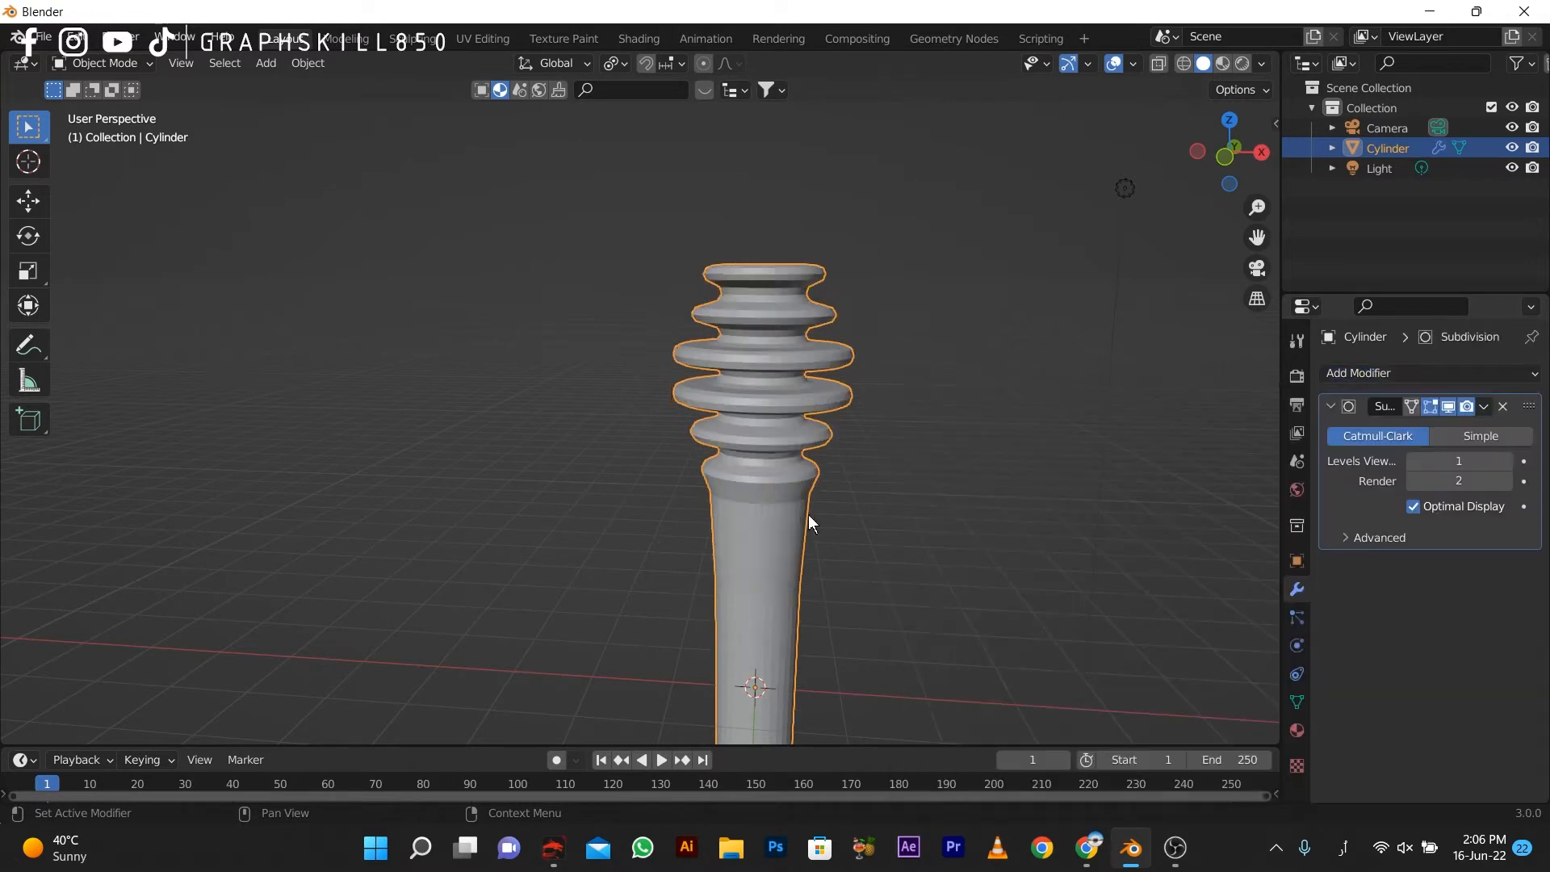
click(1506, 462)
click(1506, 462)
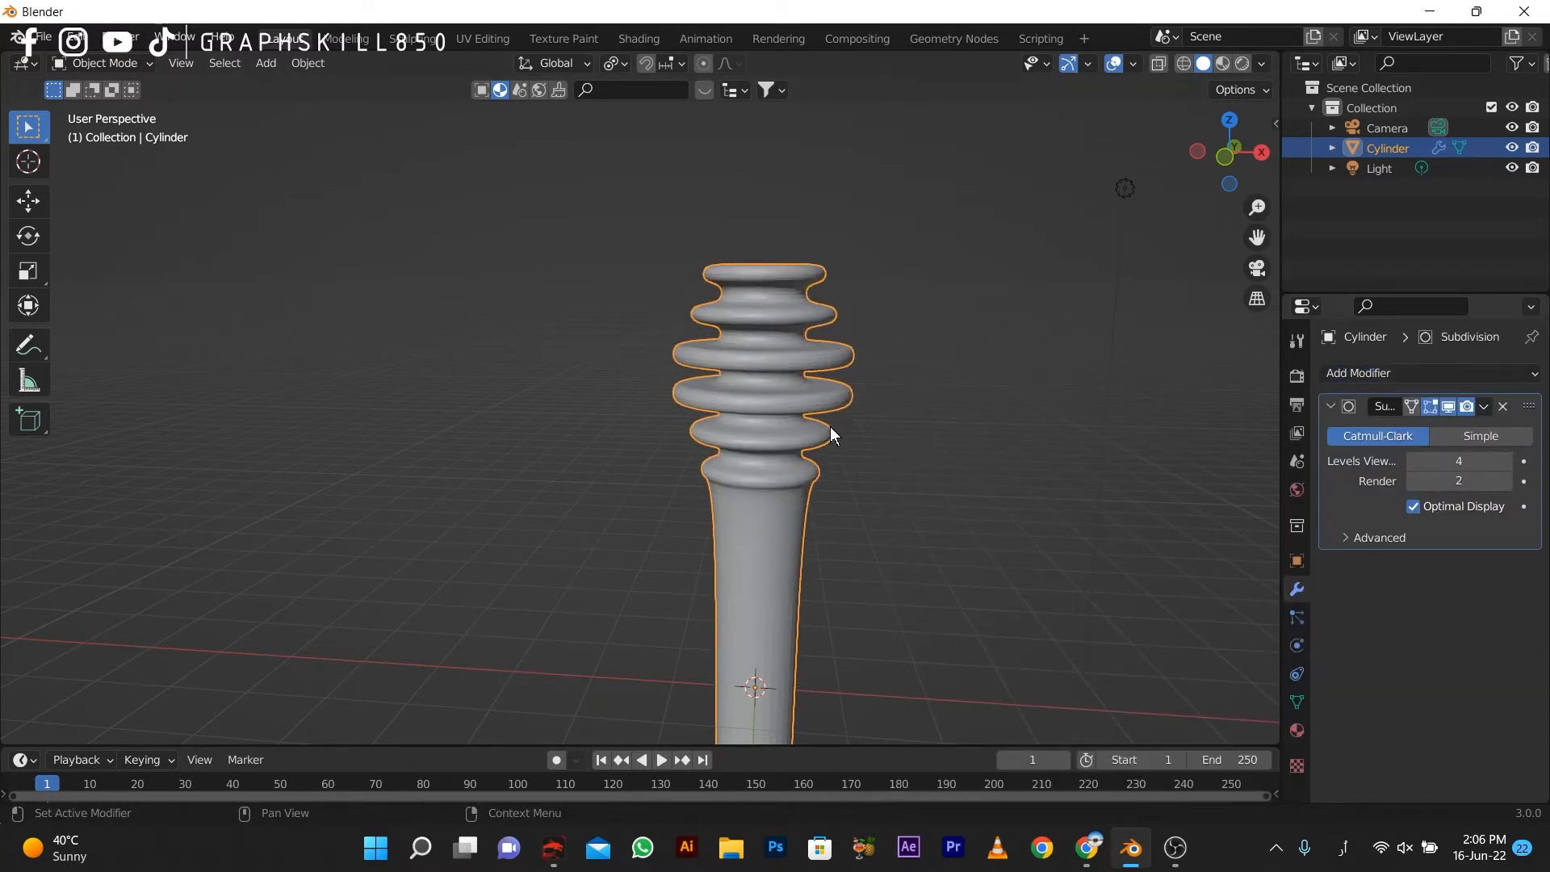
key(ctrl+5)
Step: In Edit Mode, add a loop cut around the lower of the two widest rings and slide it to the ring's upper edge
middle_drag(791, 387, 752, 404)
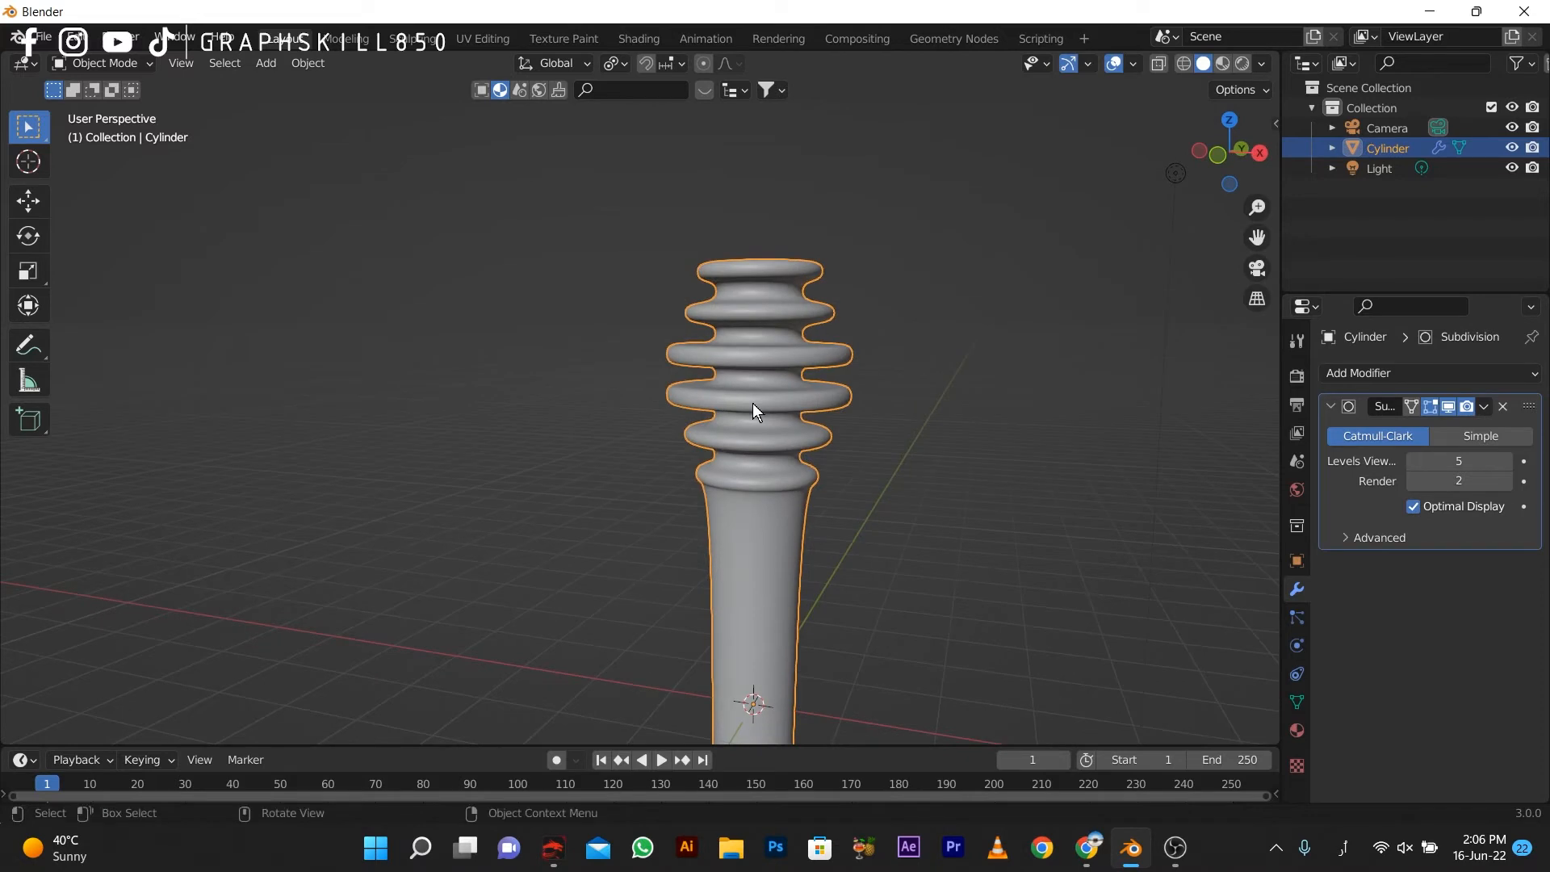
scroll(773, 357, up, 2)
key(Tab)
scroll(788, 331, up, 1)
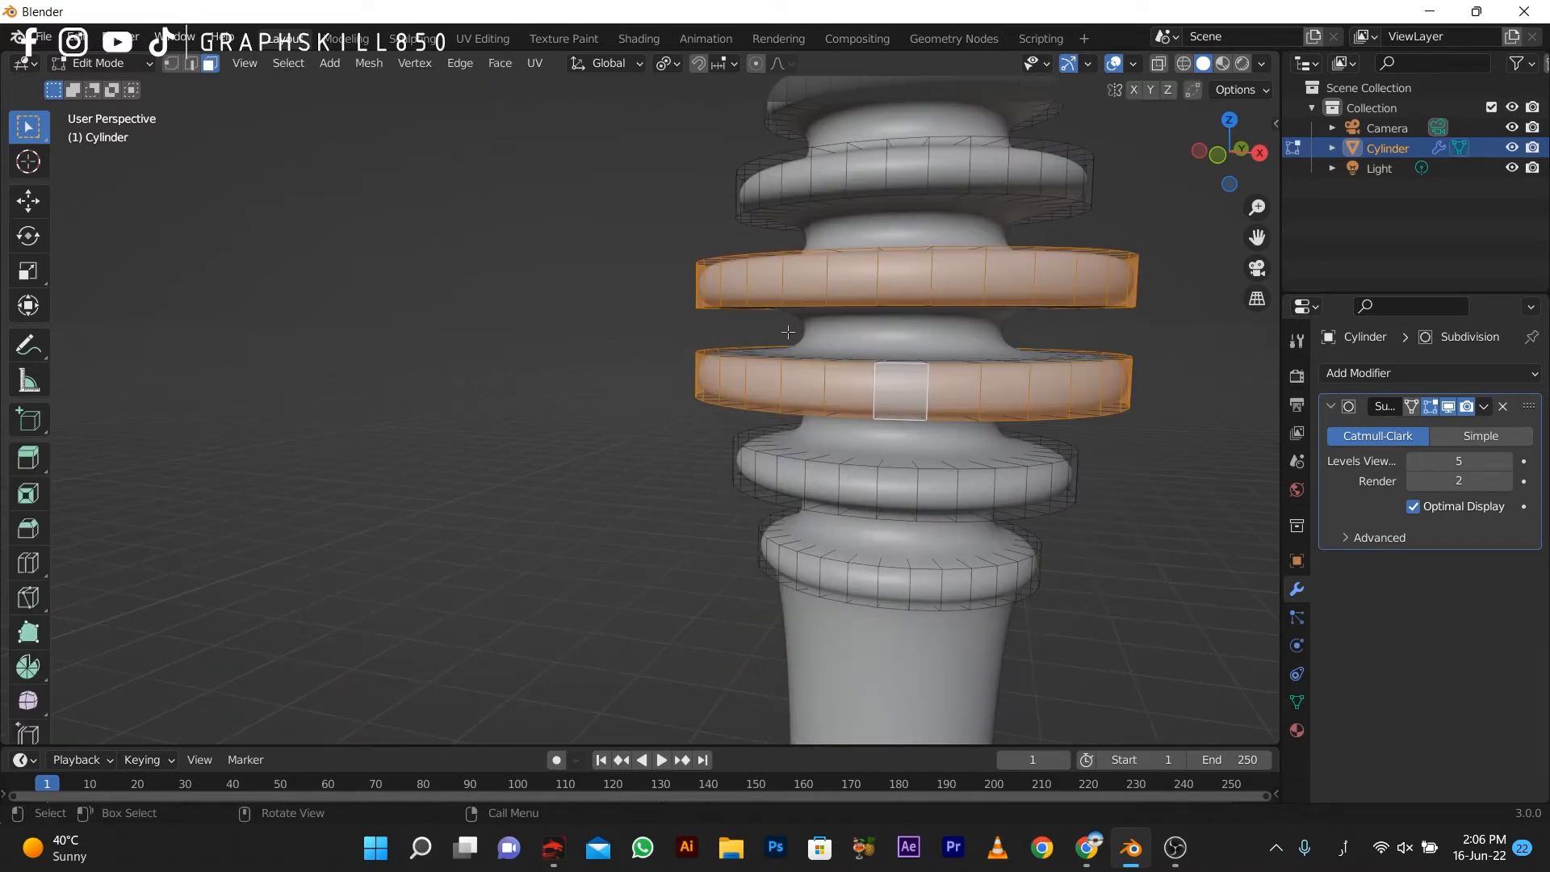
scroll(799, 330, down, 1)
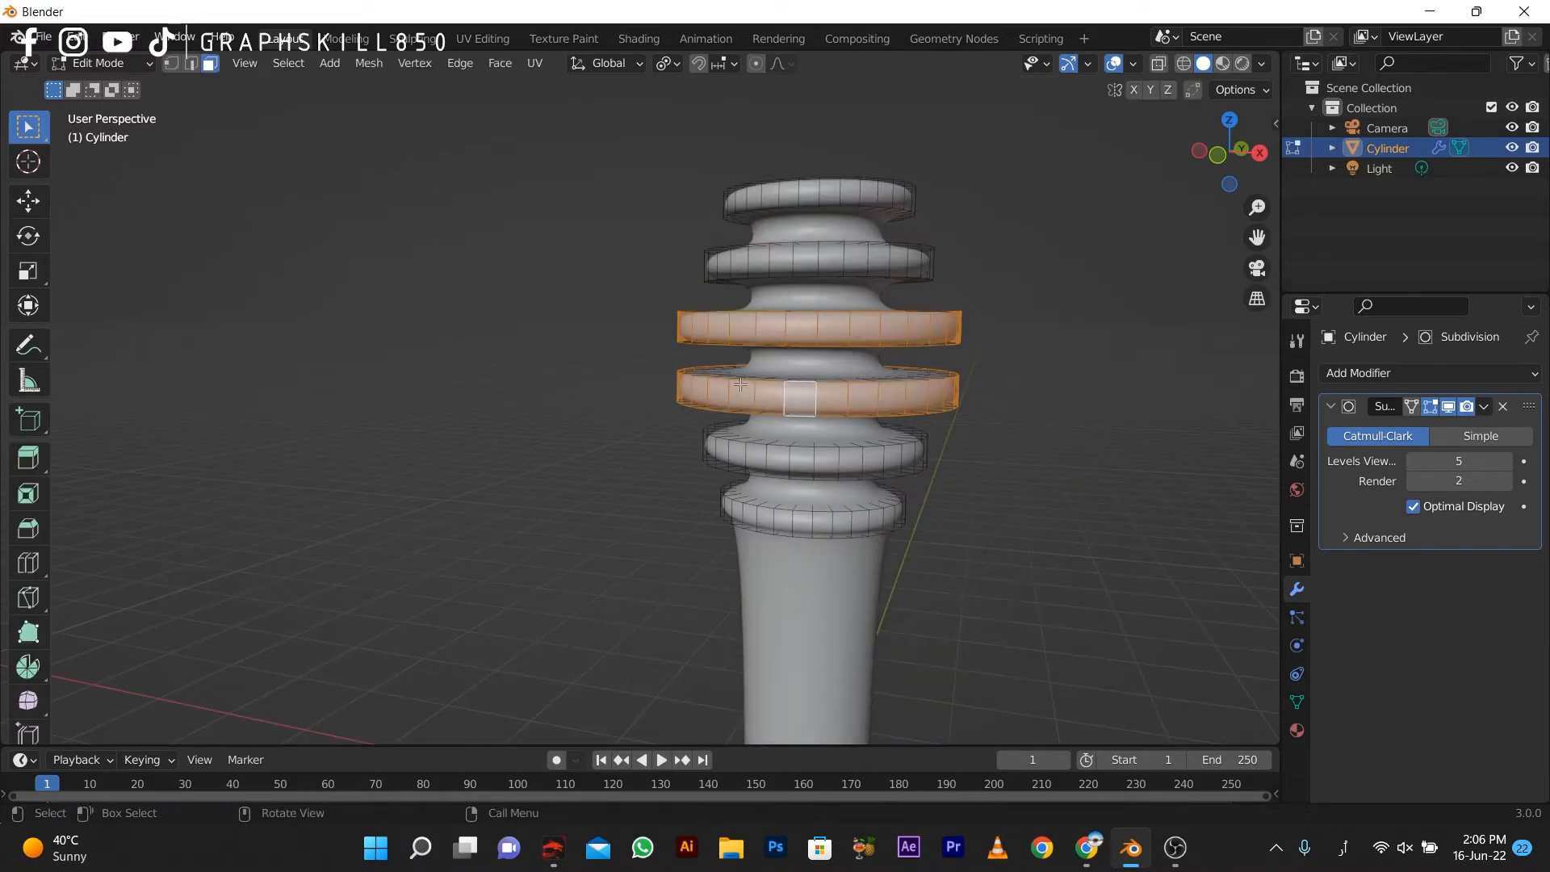
key(ctrl+r)
click(799, 398)
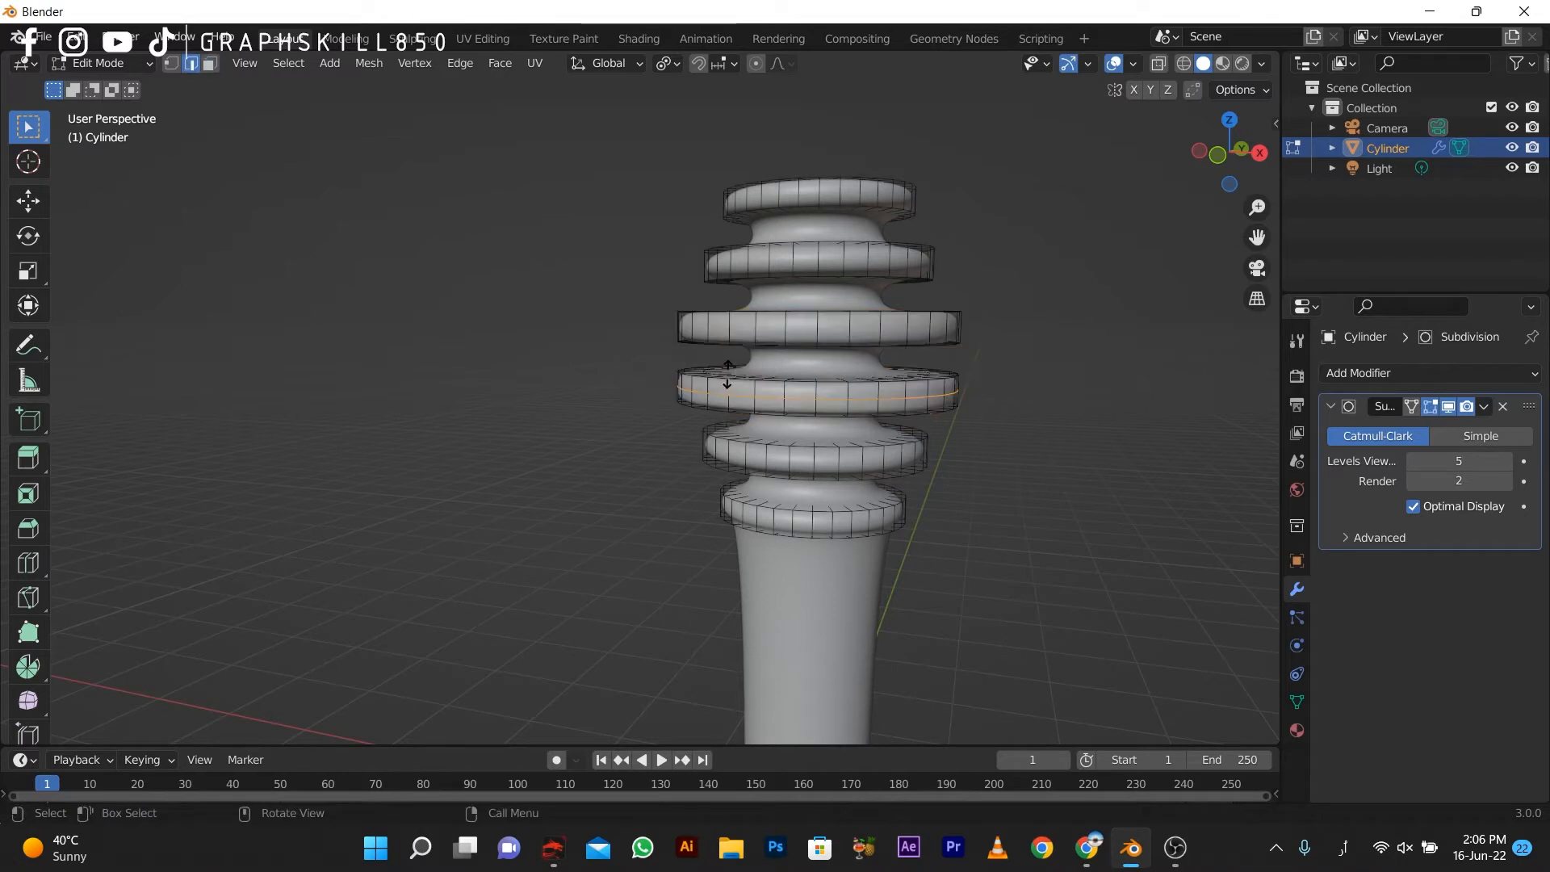
click(756, 391)
Step: Add a second loop cut to the same ring, slid to its lower edge, and return to Object Mode
key(ctrl+r)
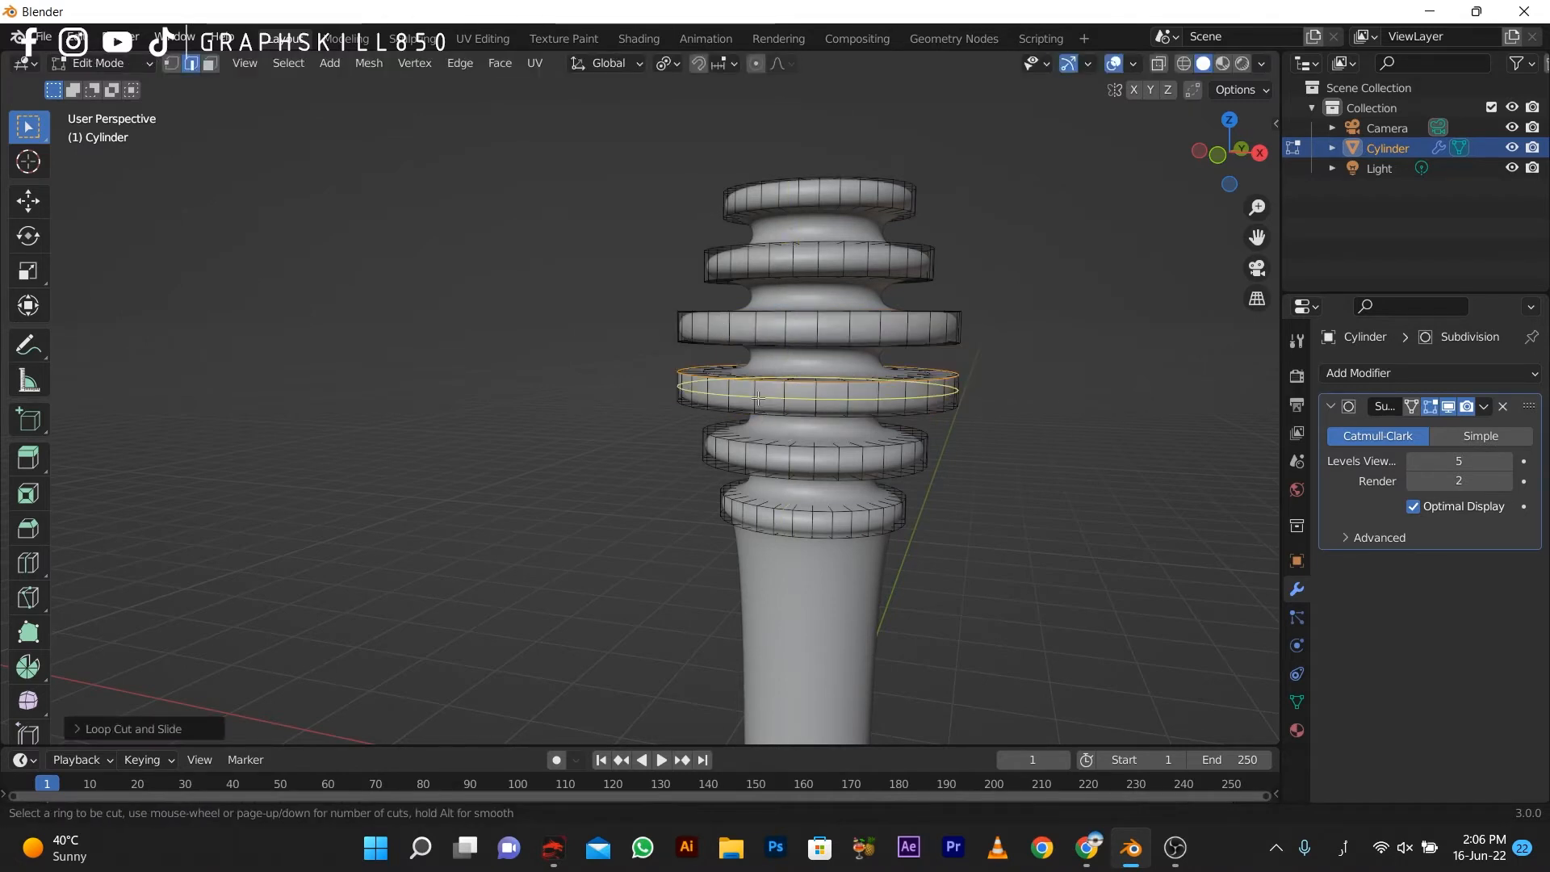
click(761, 395)
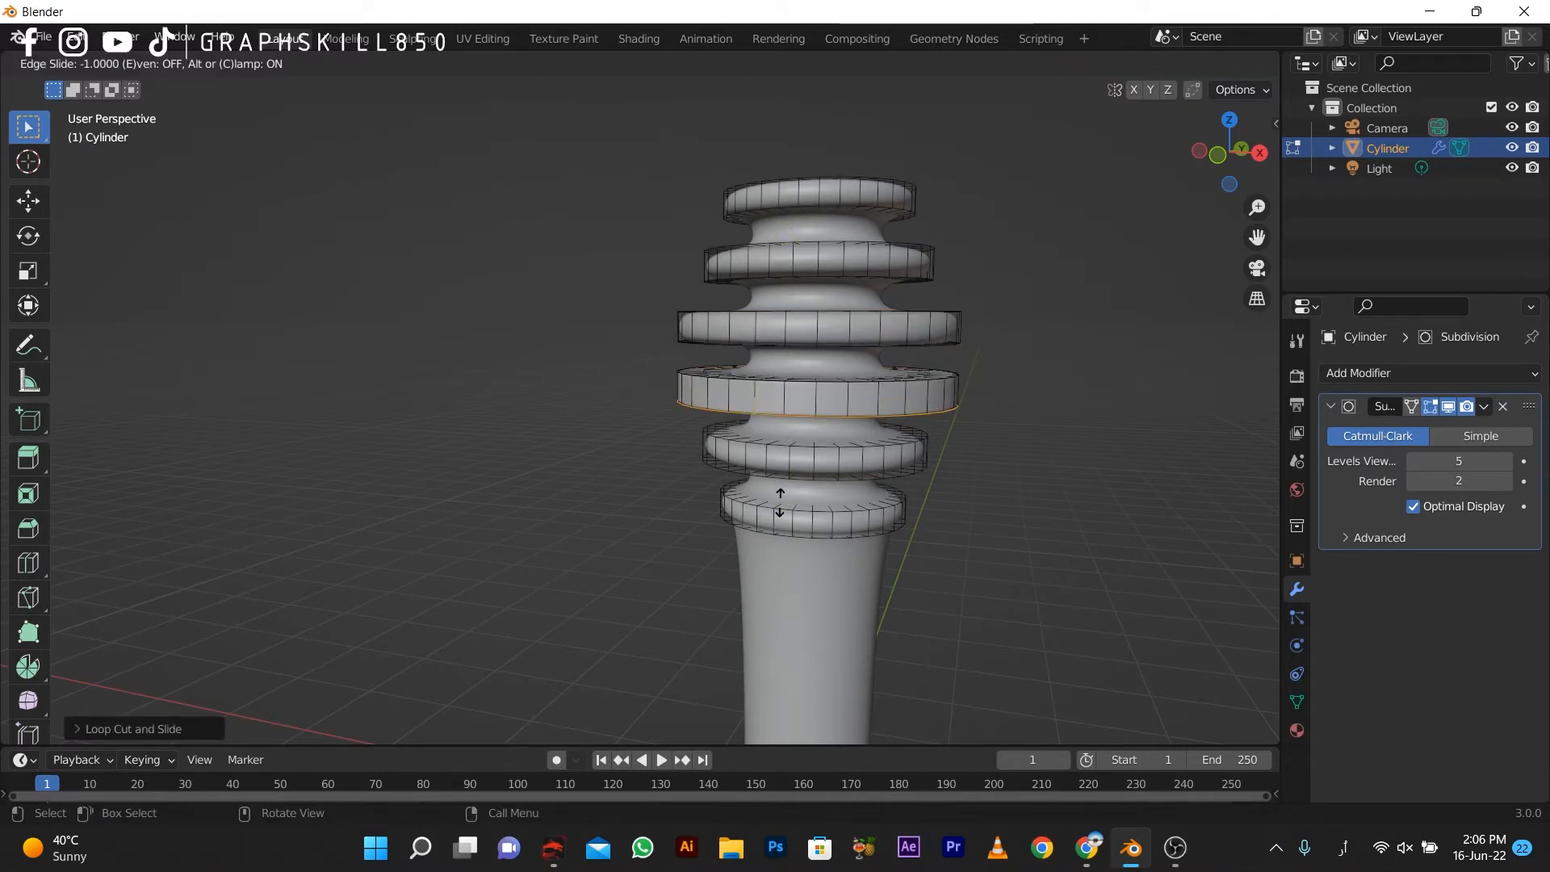
click(704, 417)
key(Tab)
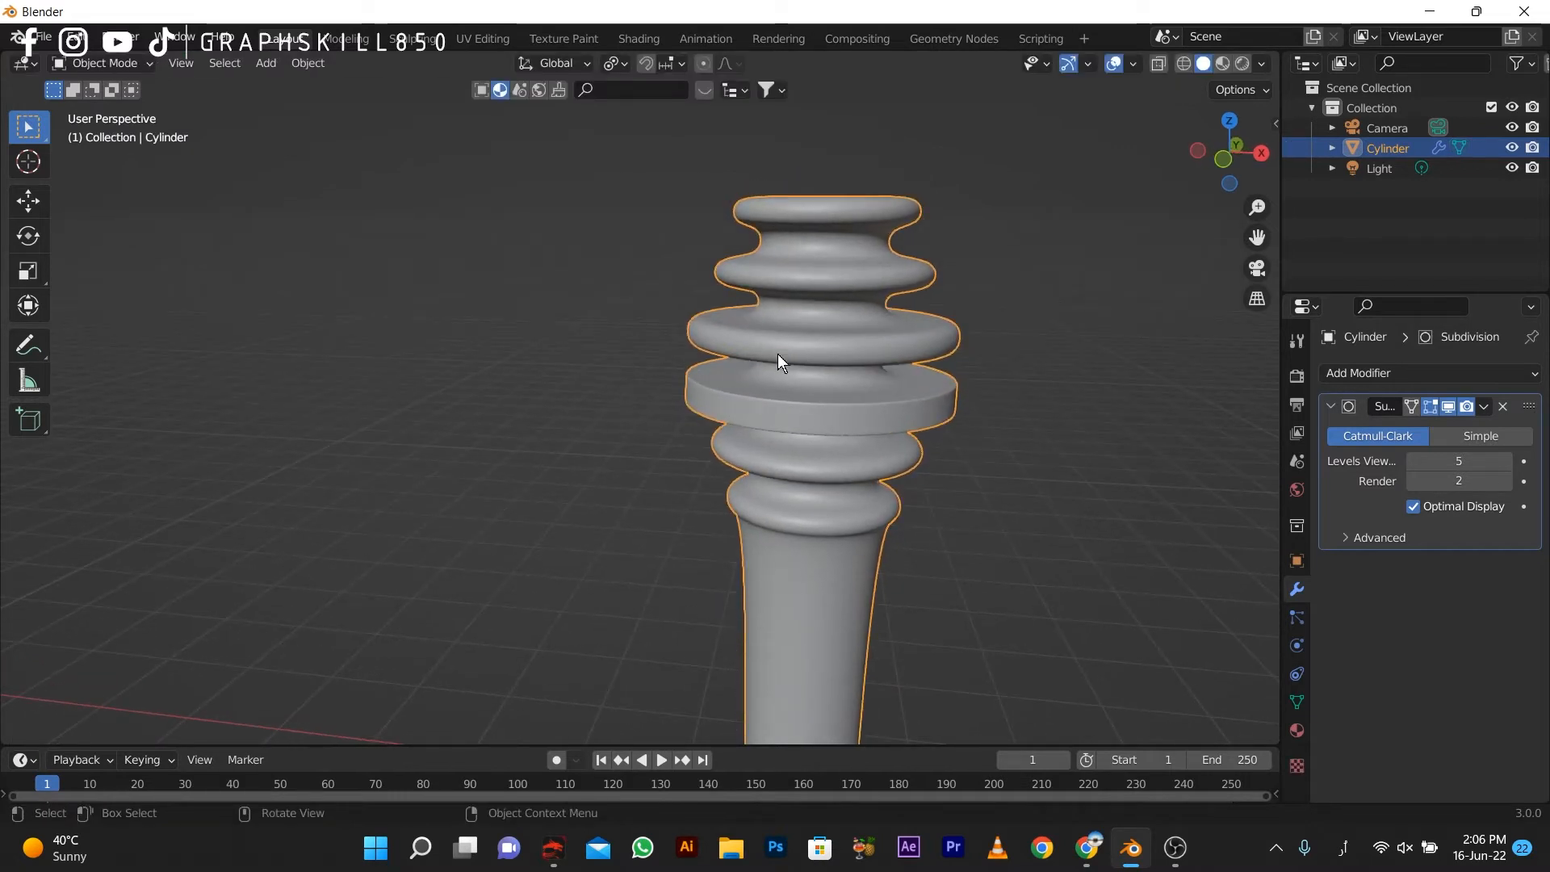
key(ctrl+s)
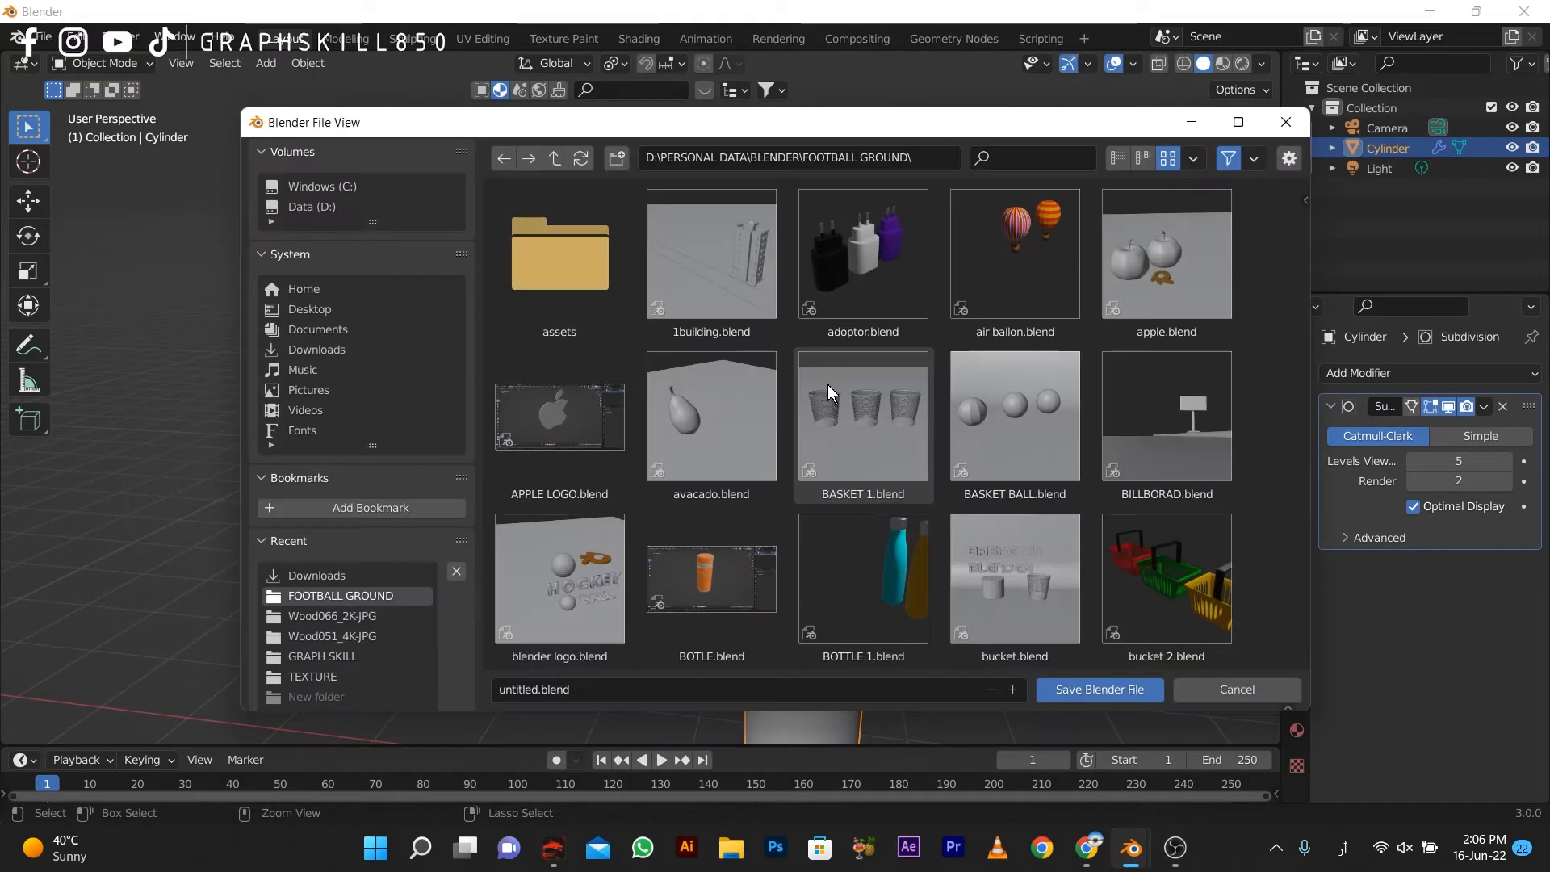
click(1241, 694)
Step: Add loop cuts at the upper and lower edges of the upper widest ring, and turn off the subdivision modifier's Edit Mode display
scroll(870, 361, up, 2)
key(KP_1)
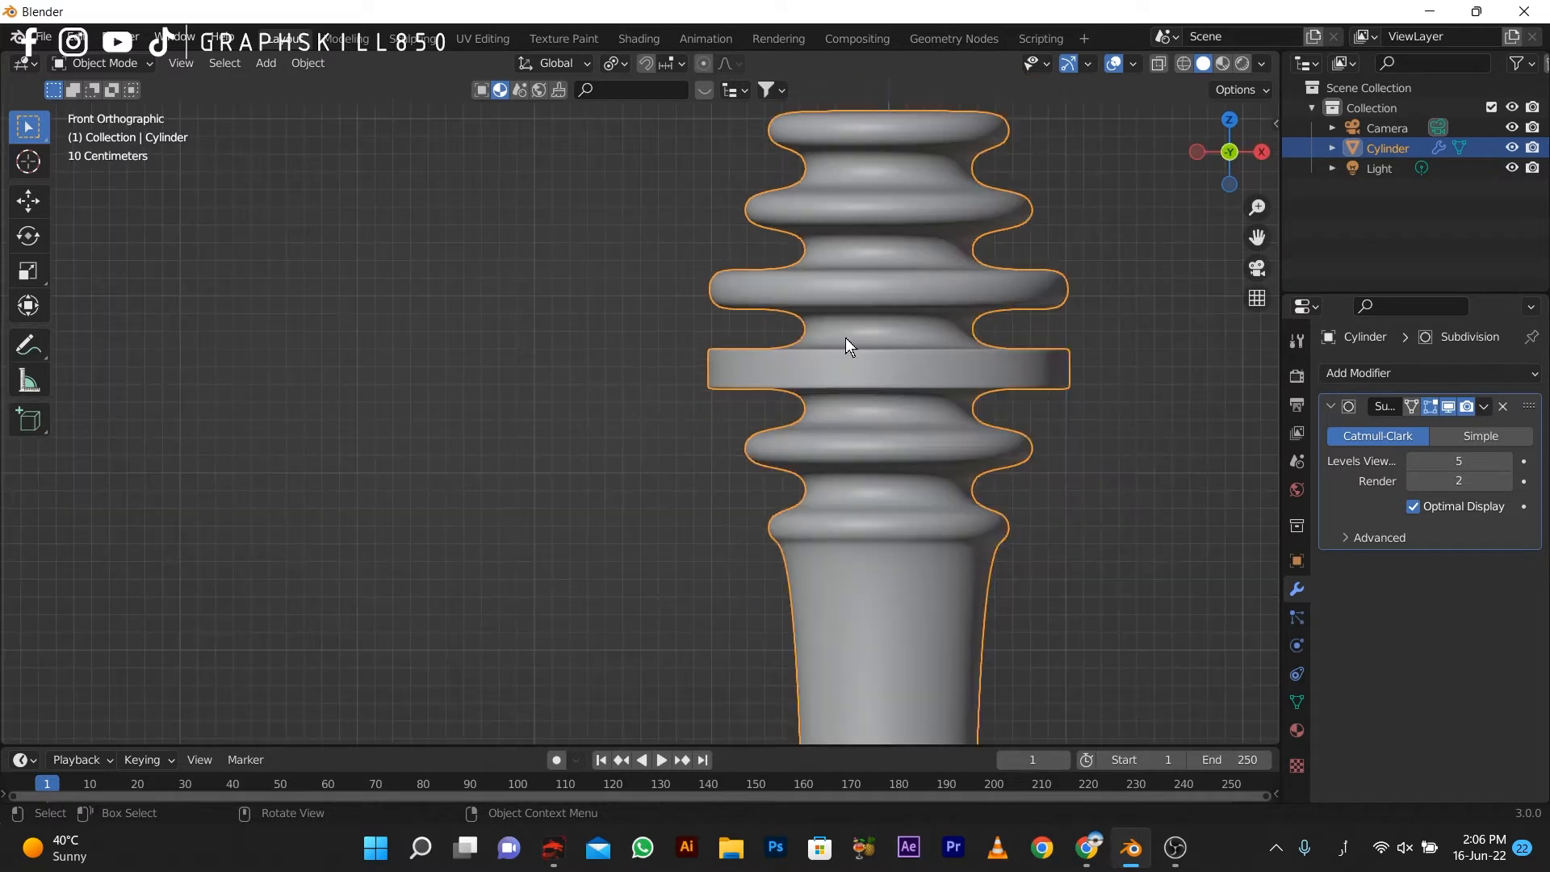
key(Tab)
key(ctrl+r)
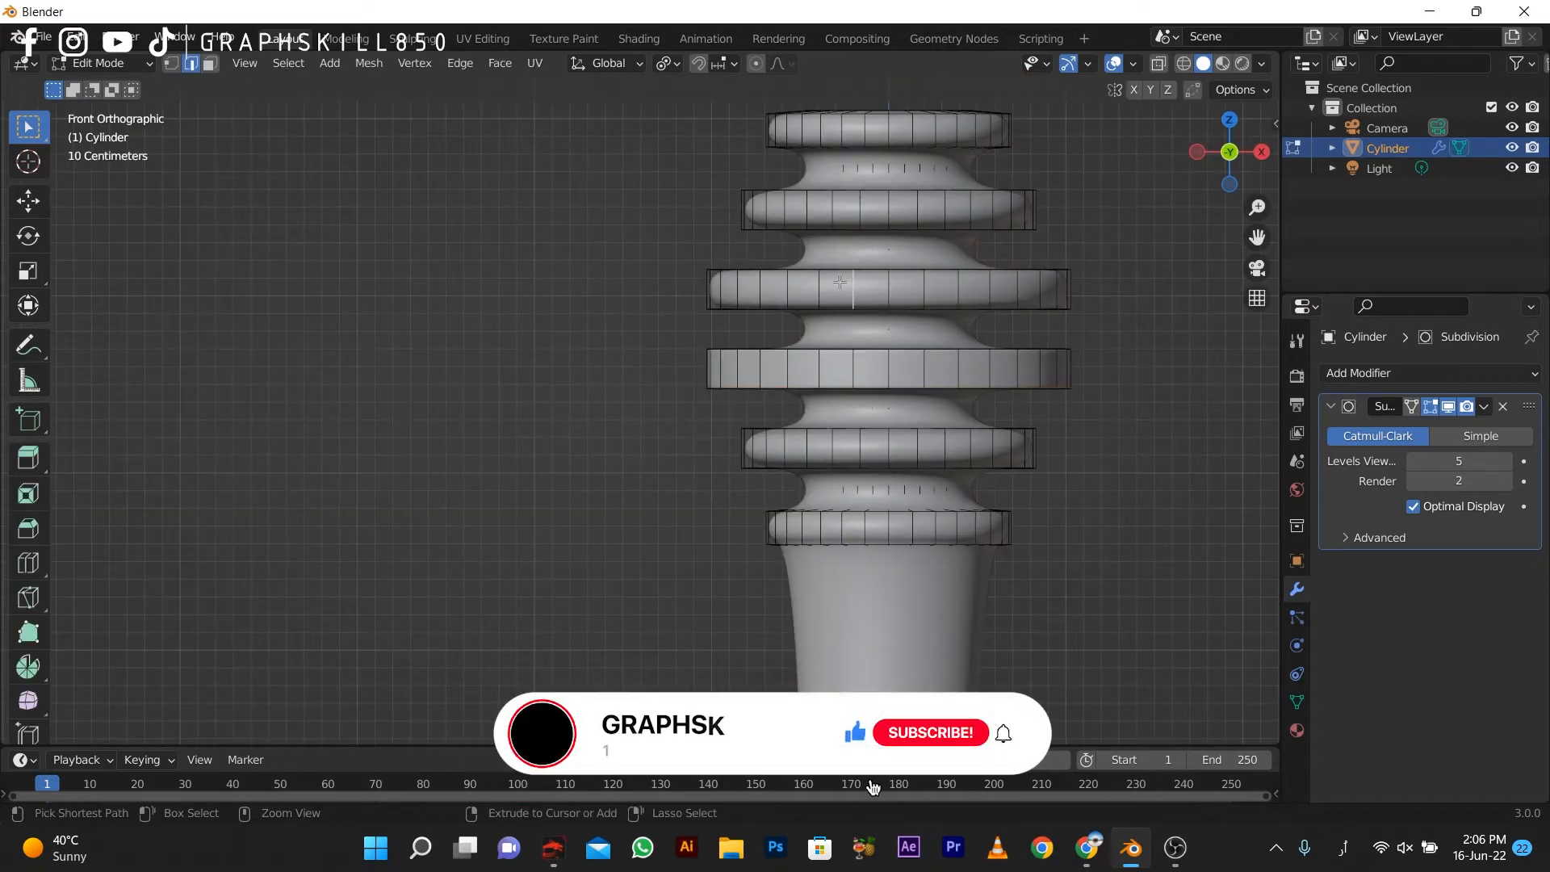
click(853, 289)
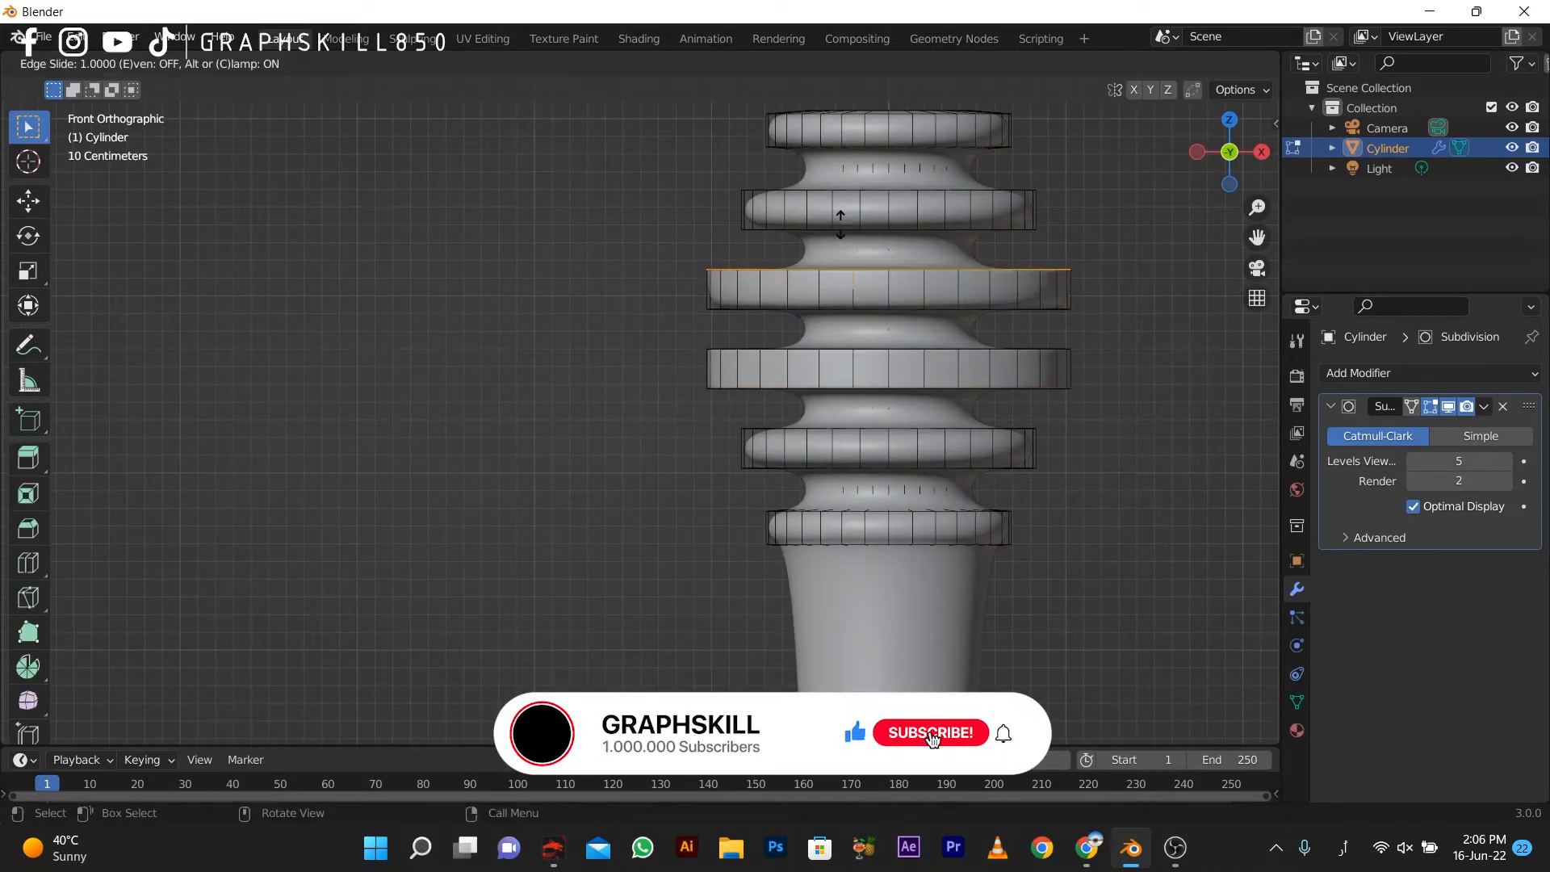
right_click(843, 218)
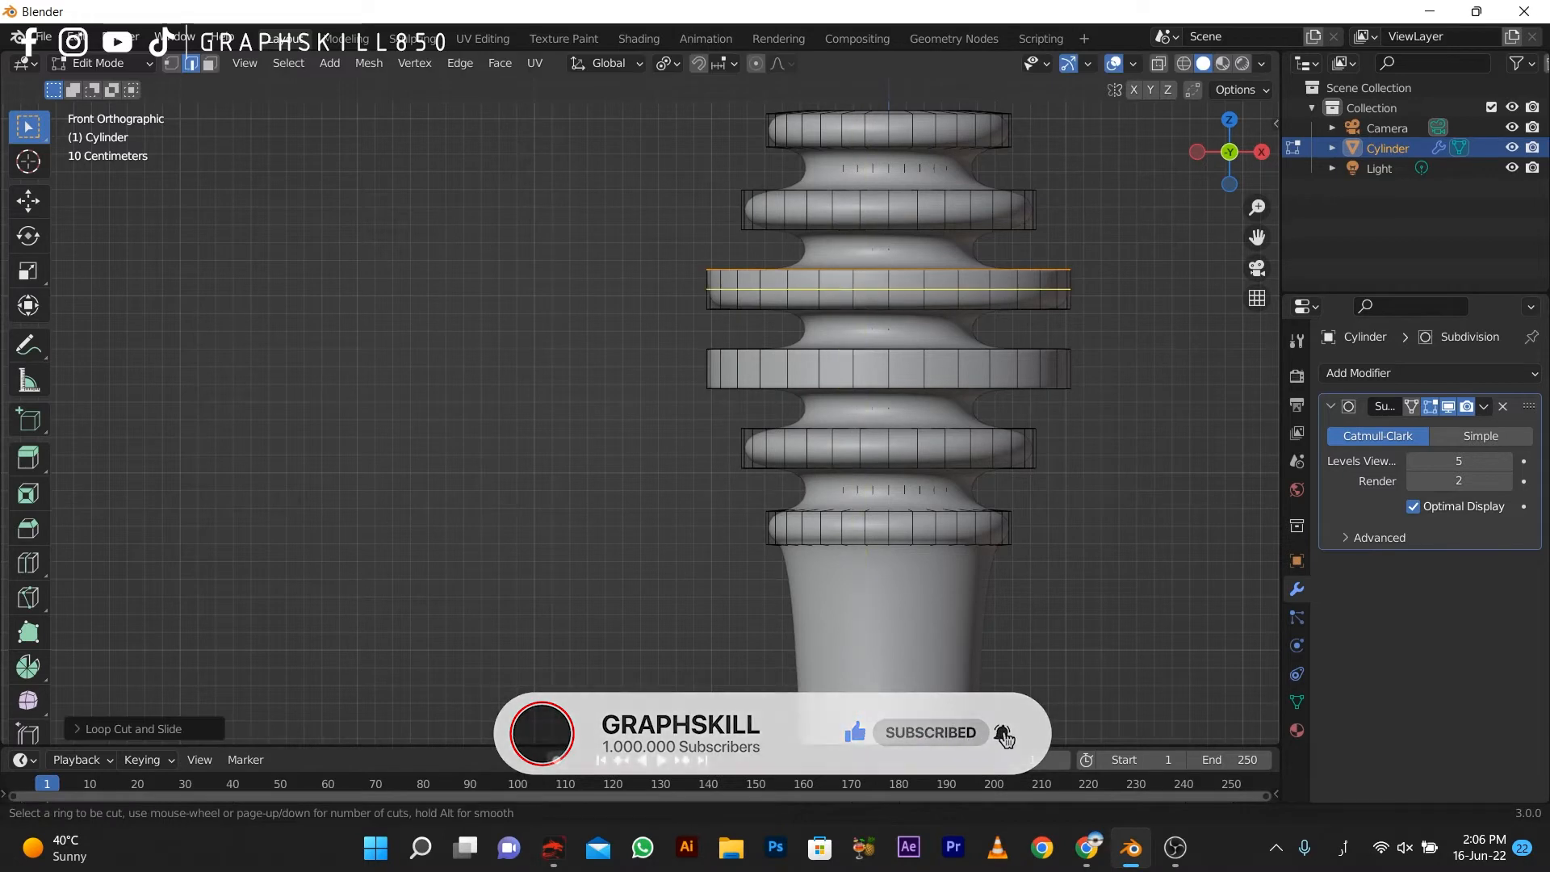
key(g)
key(g)
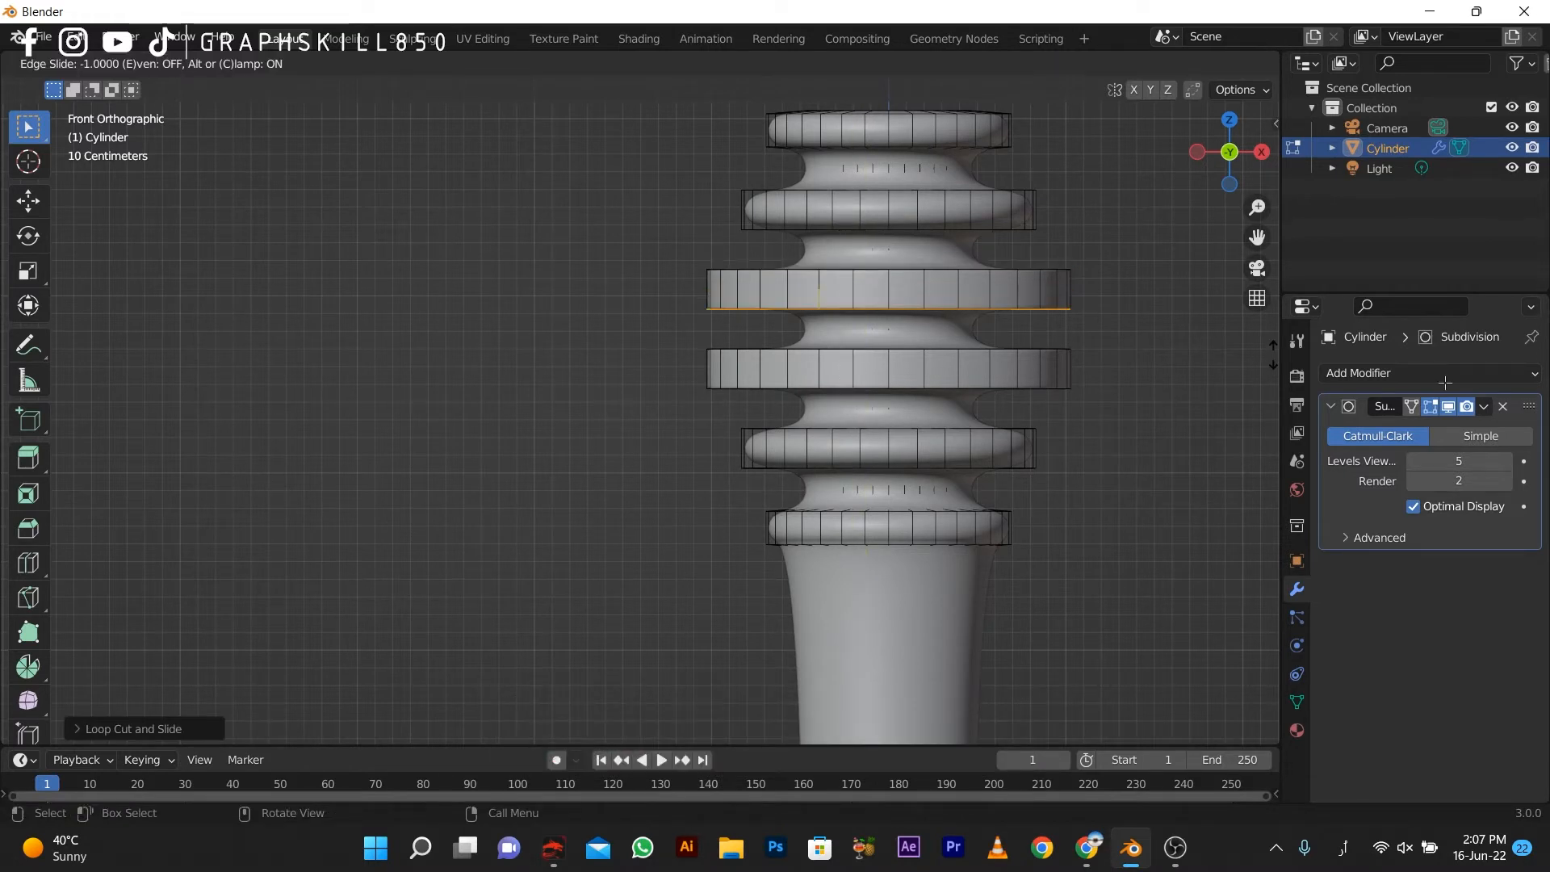
click(1433, 418)
click(1430, 406)
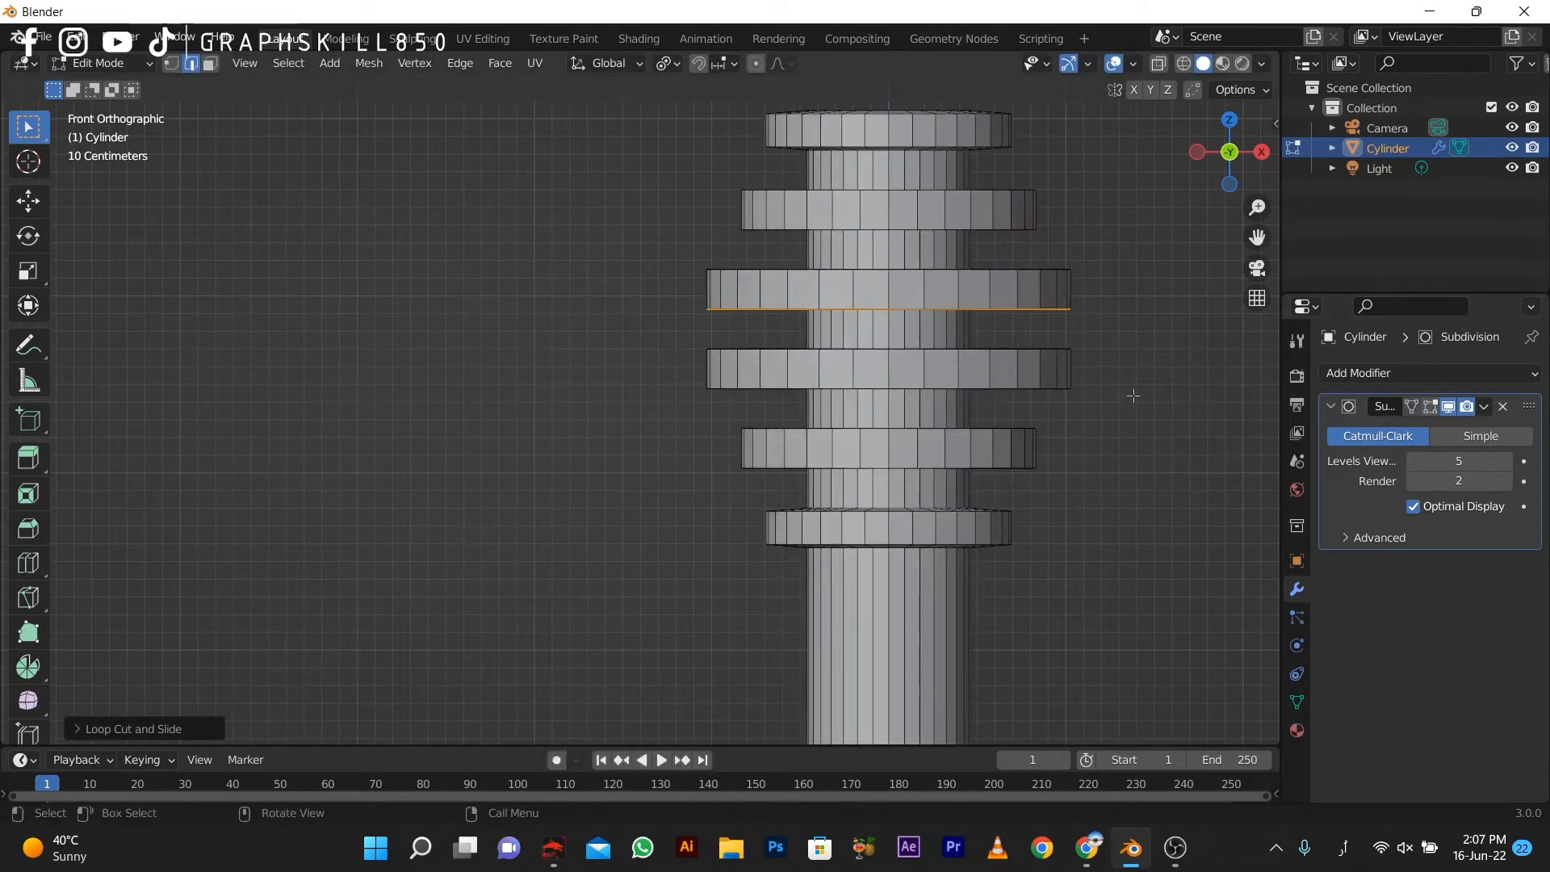
Step: Add loop cuts at the lower and upper edges of the second-highest ring, plus one centred vertical loop cut through the model
key(ctrl+r)
click(880, 211)
click(882, 251)
key(ctrl+r)
click(854, 192)
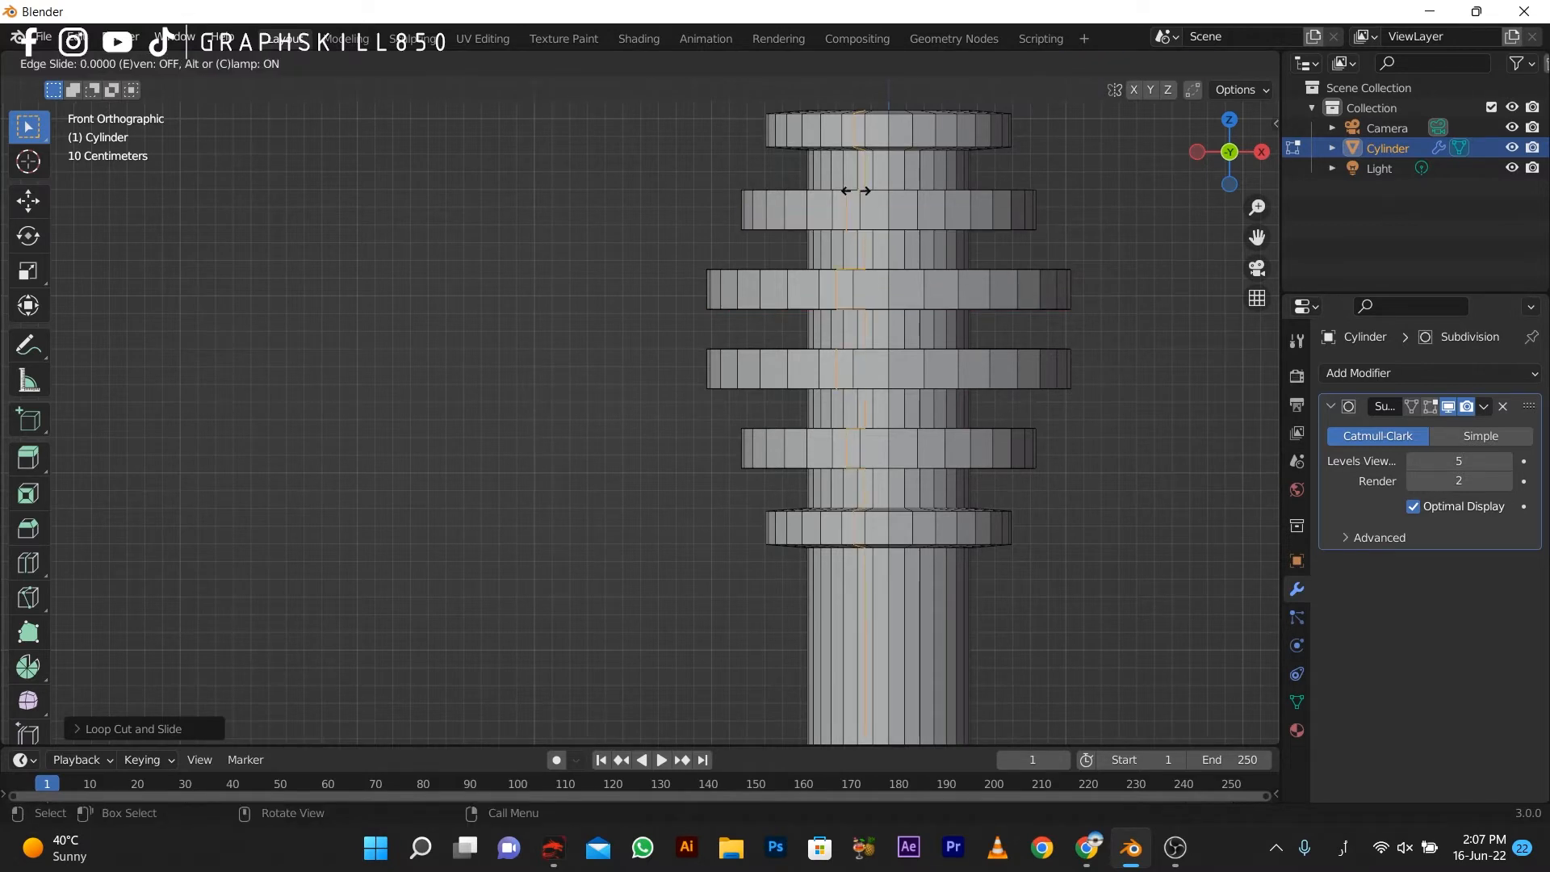
right_click(840, 218)
key(ctrl+r)
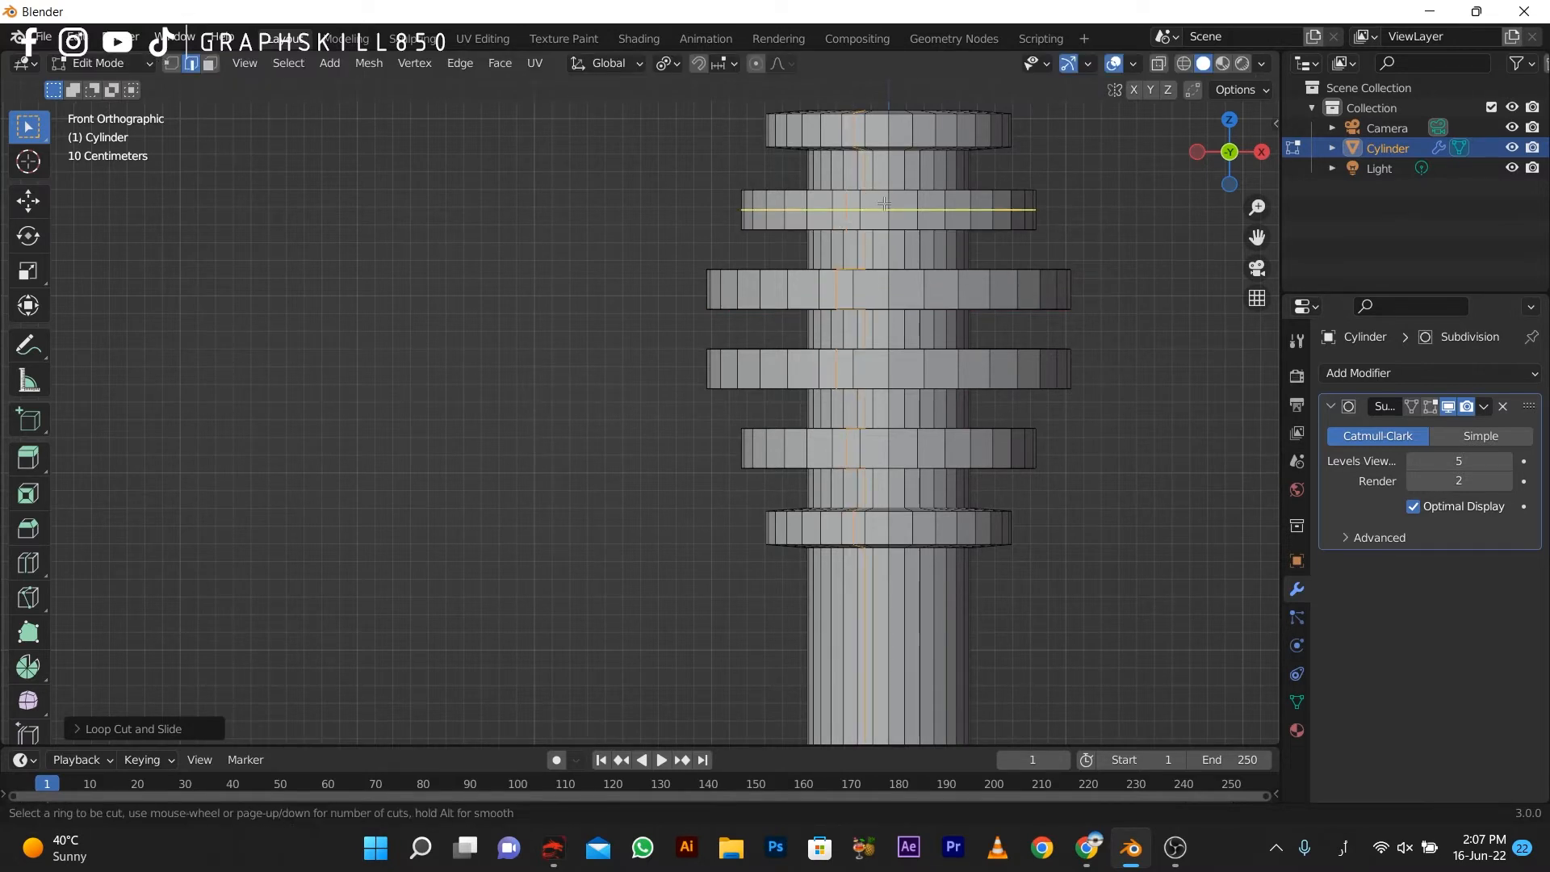
click(880, 208)
click(883, 180)
Step: Add two loop cuts to the topmost ring, sliding one to its lower edge and the other to its upper edge
scroll(872, 181, down, 1)
scroll(831, 180, up, 2)
shift+middle_drag(828, 203, 791, 363)
key(ctrl+r)
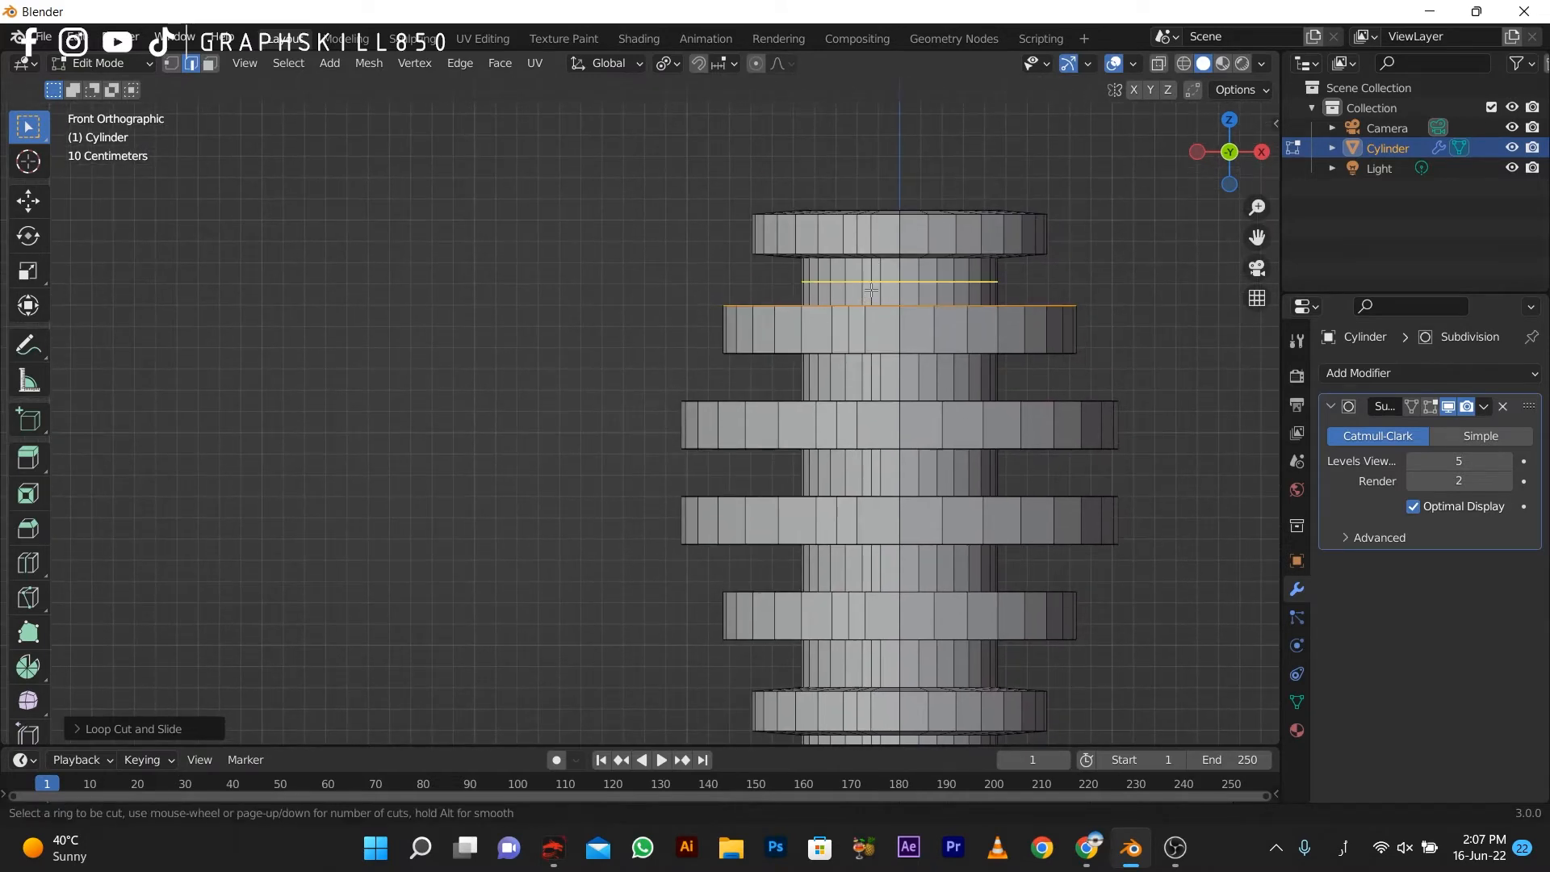
click(851, 243)
click(851, 259)
key(ctrl+r)
click(825, 225)
click(821, 192)
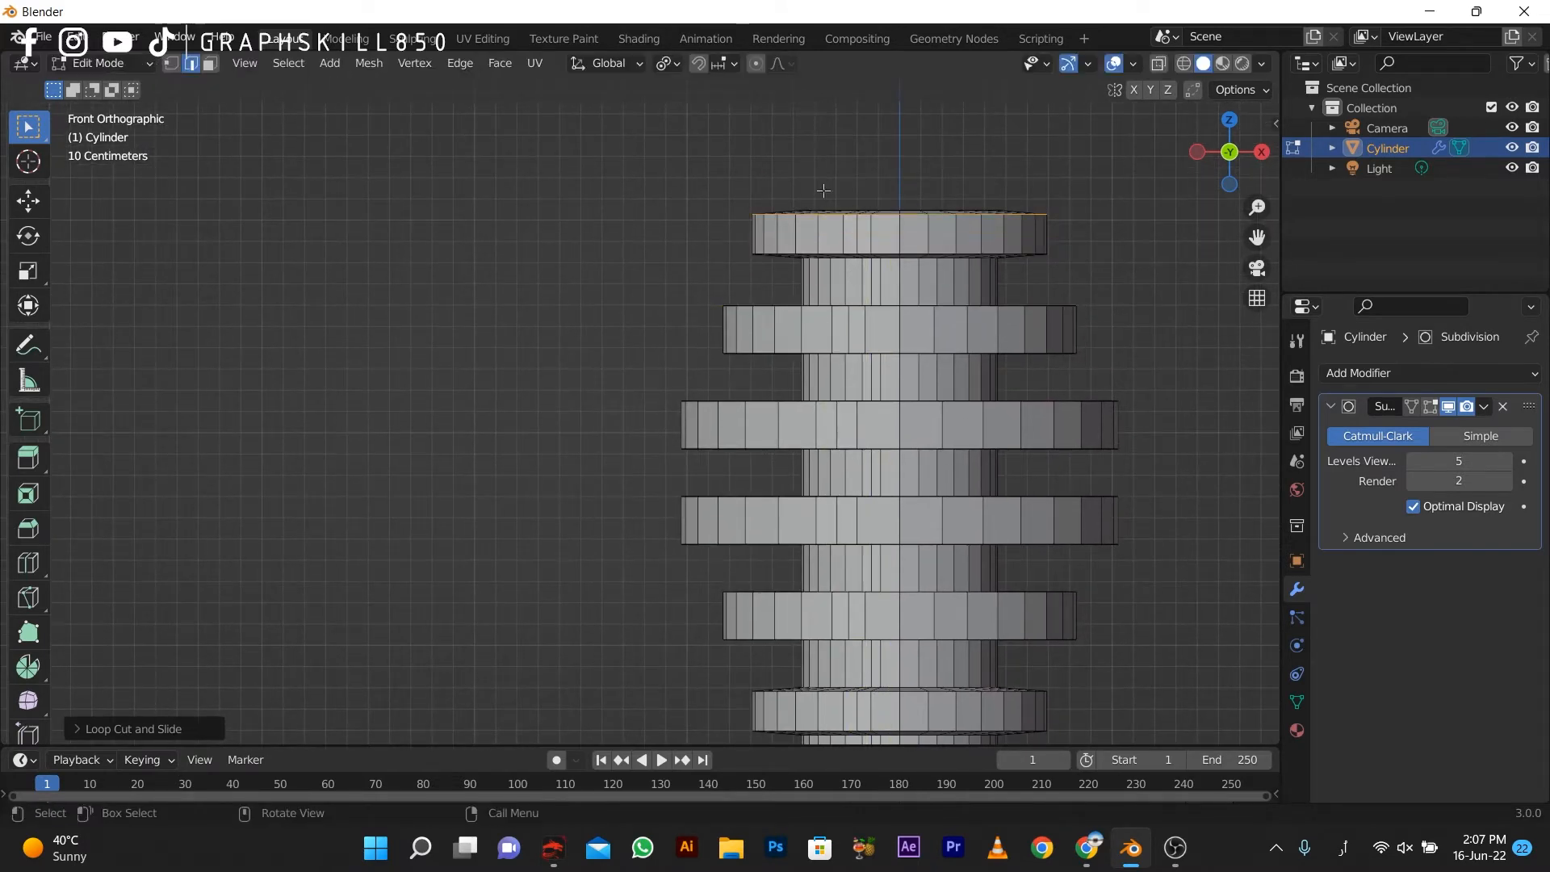
Step: In Object Mode, compare the rings with the subdivision modifier's viewport display turned on and off
scroll(820, 192, down, 2)
shift+middle_drag(840, 388, 824, 212)
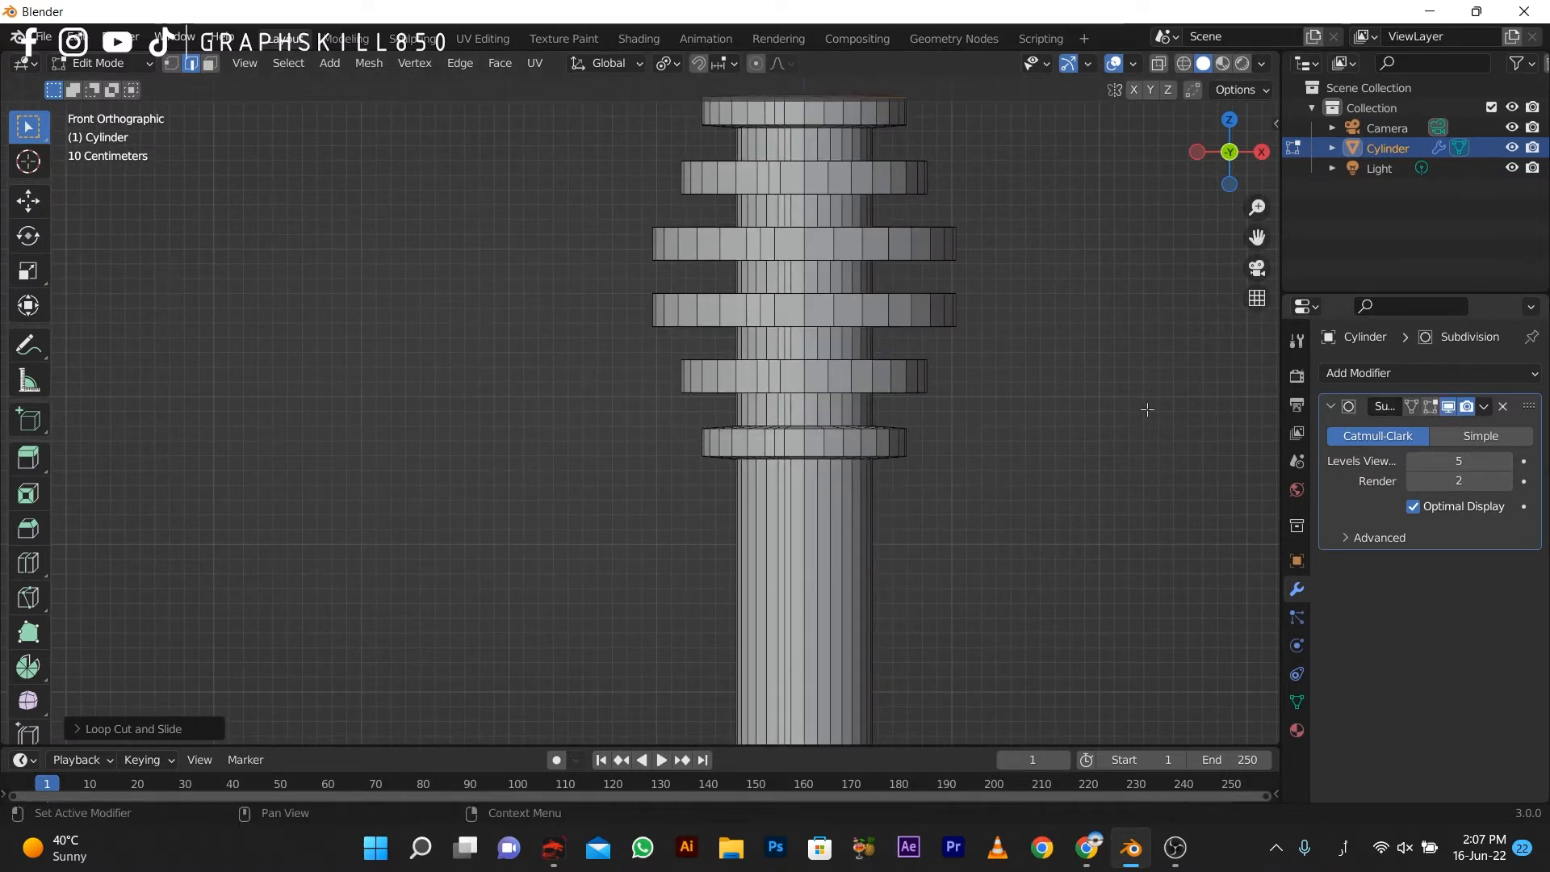
middle_drag(1146, 409, 961, 434)
key(Tab)
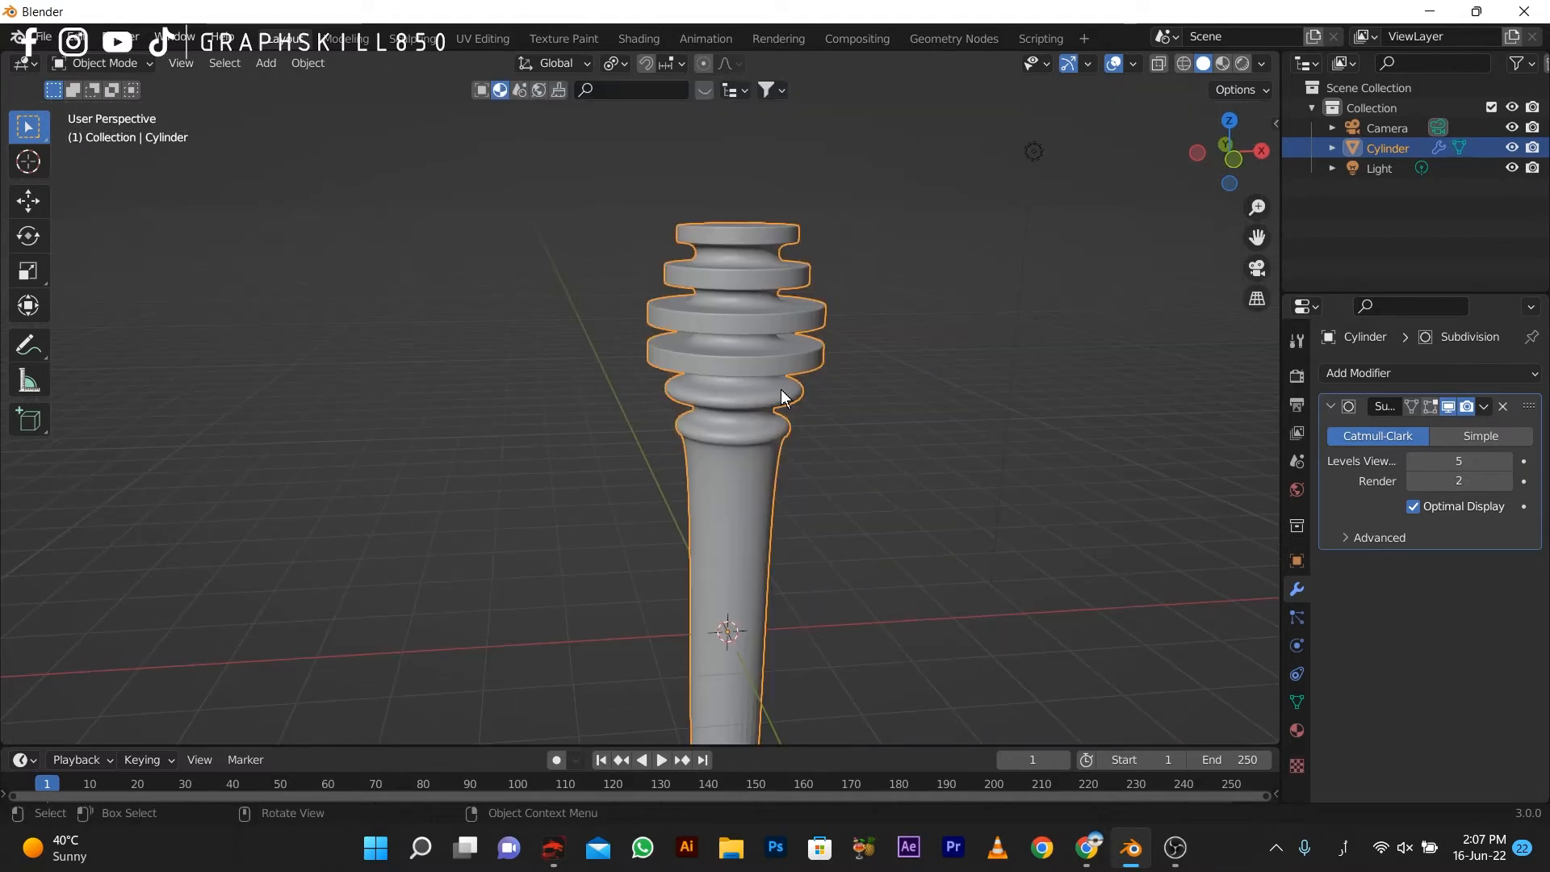
click(1448, 406)
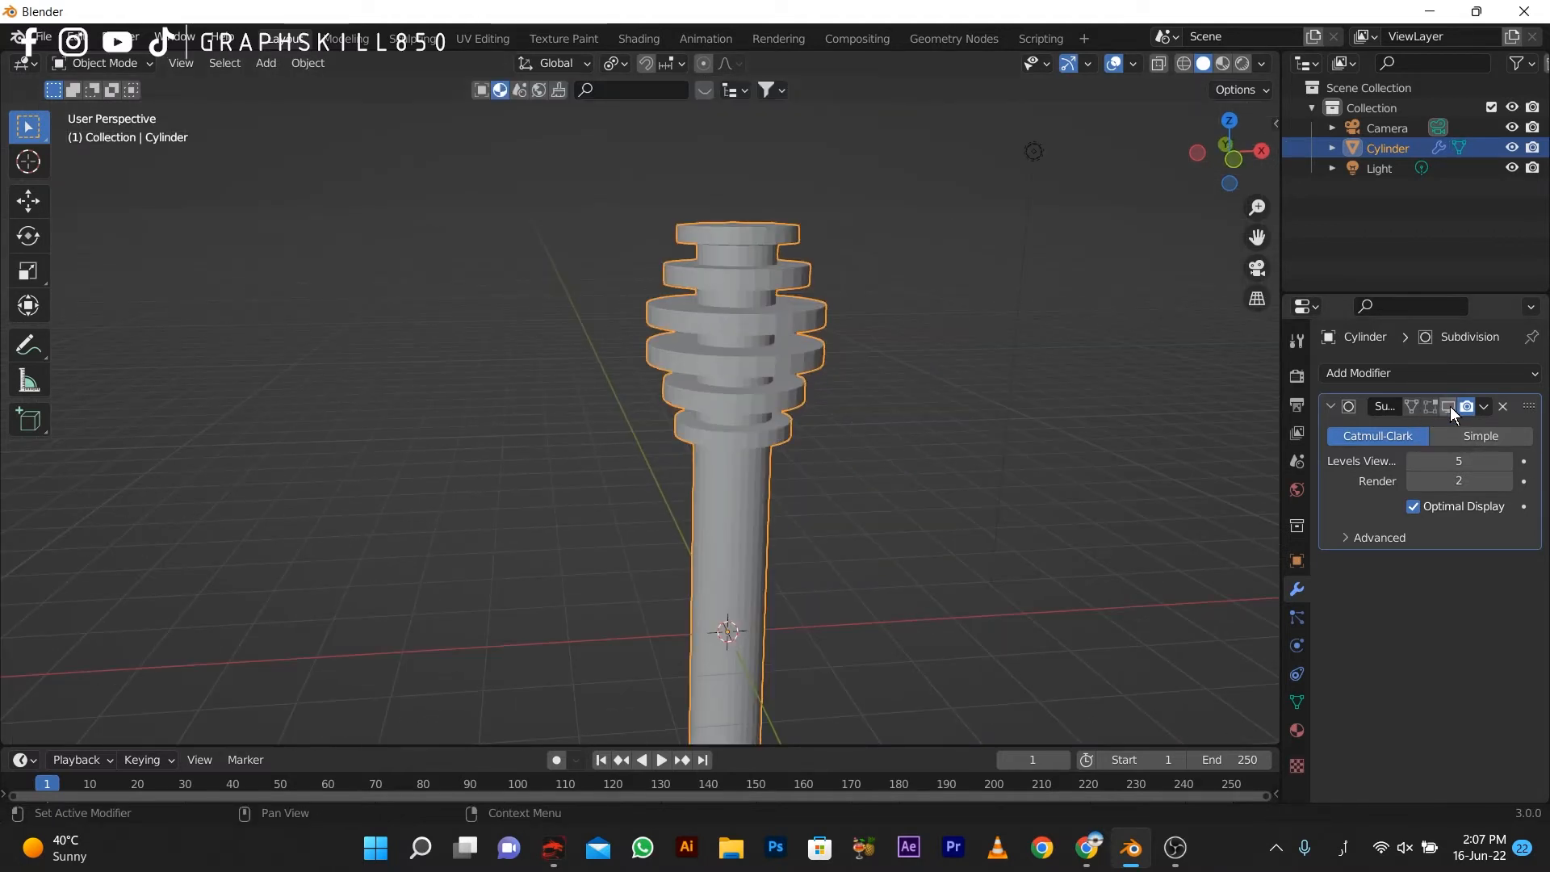
click(1450, 406)
key(Tab)
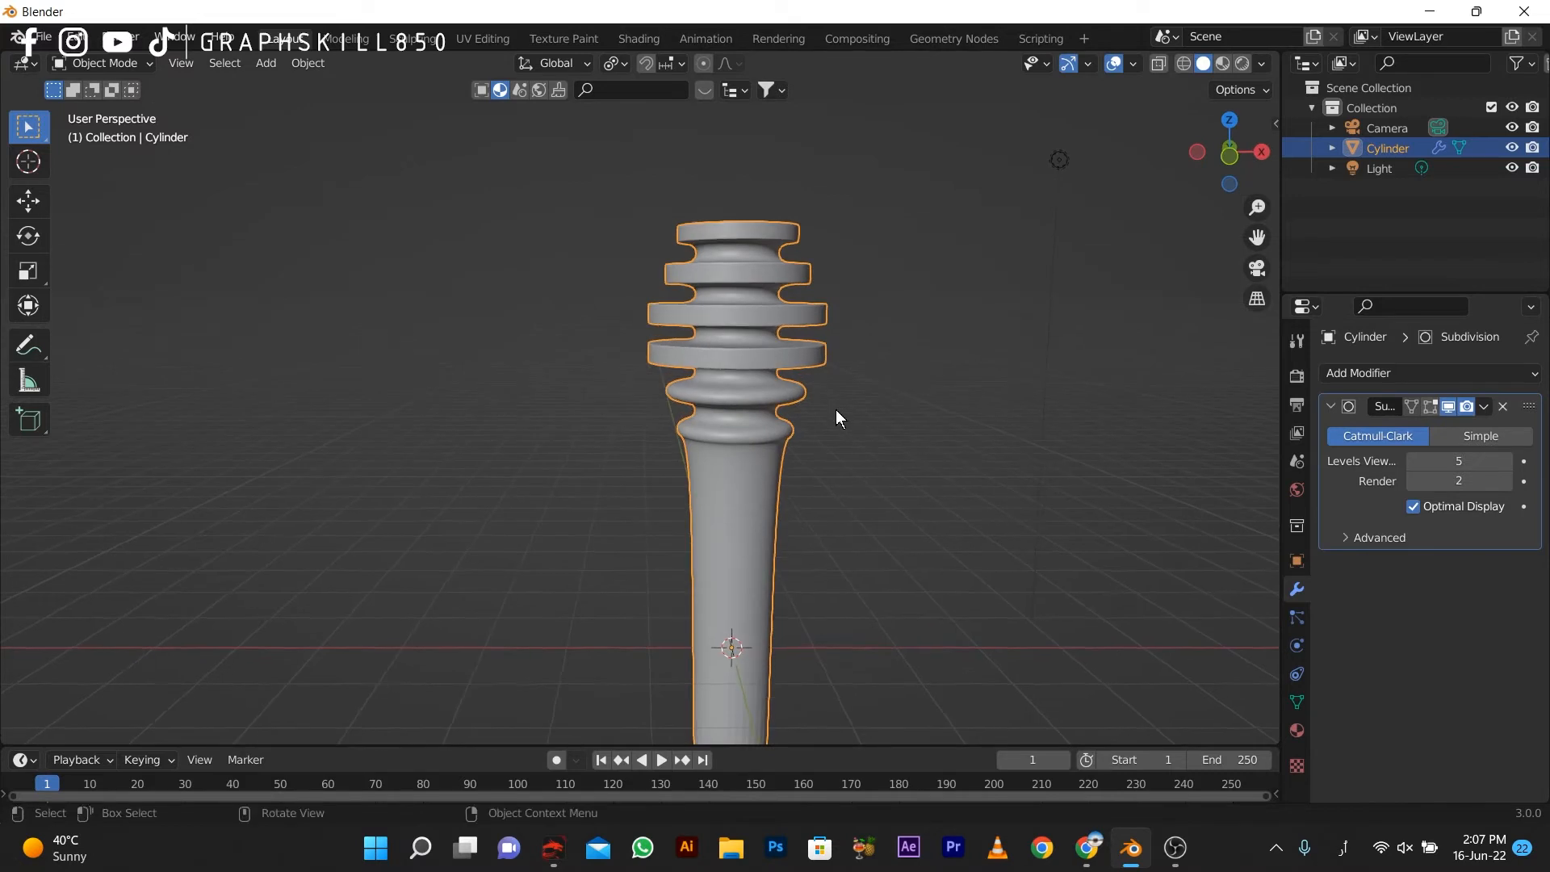
scroll(835, 409, up, 2)
scroll(749, 409, up, 2)
key(Tab)
click(1448, 406)
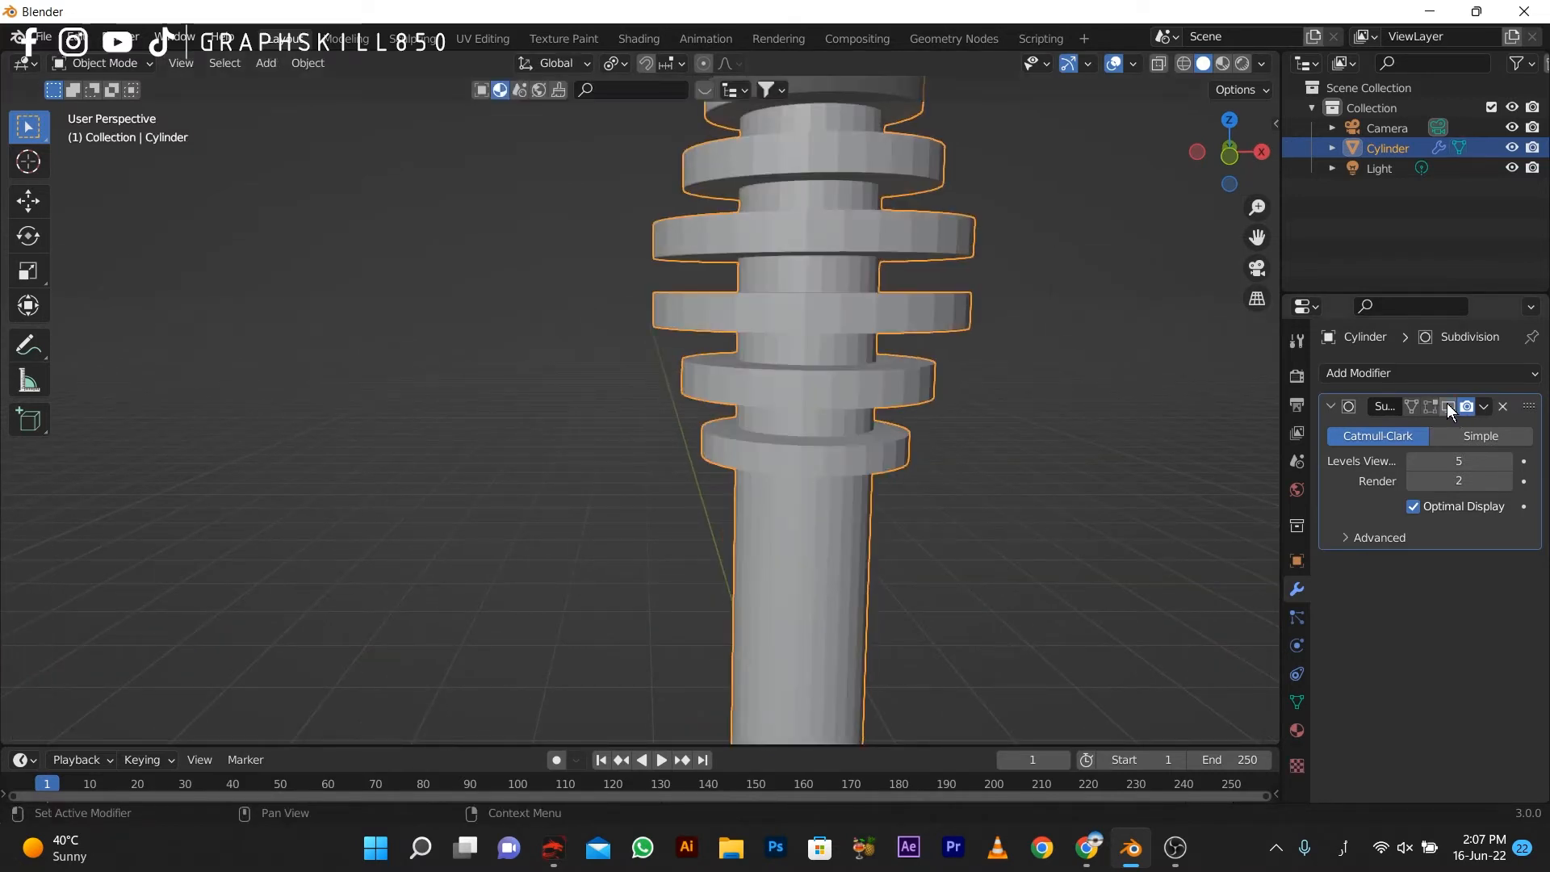
click(1447, 406)
click(1445, 407)
Step: From the front view in Edit Mode, add loop cuts at the upper and lower edges of the two lowest rings, and return to Object Mode
key(KP_1)
key(Tab)
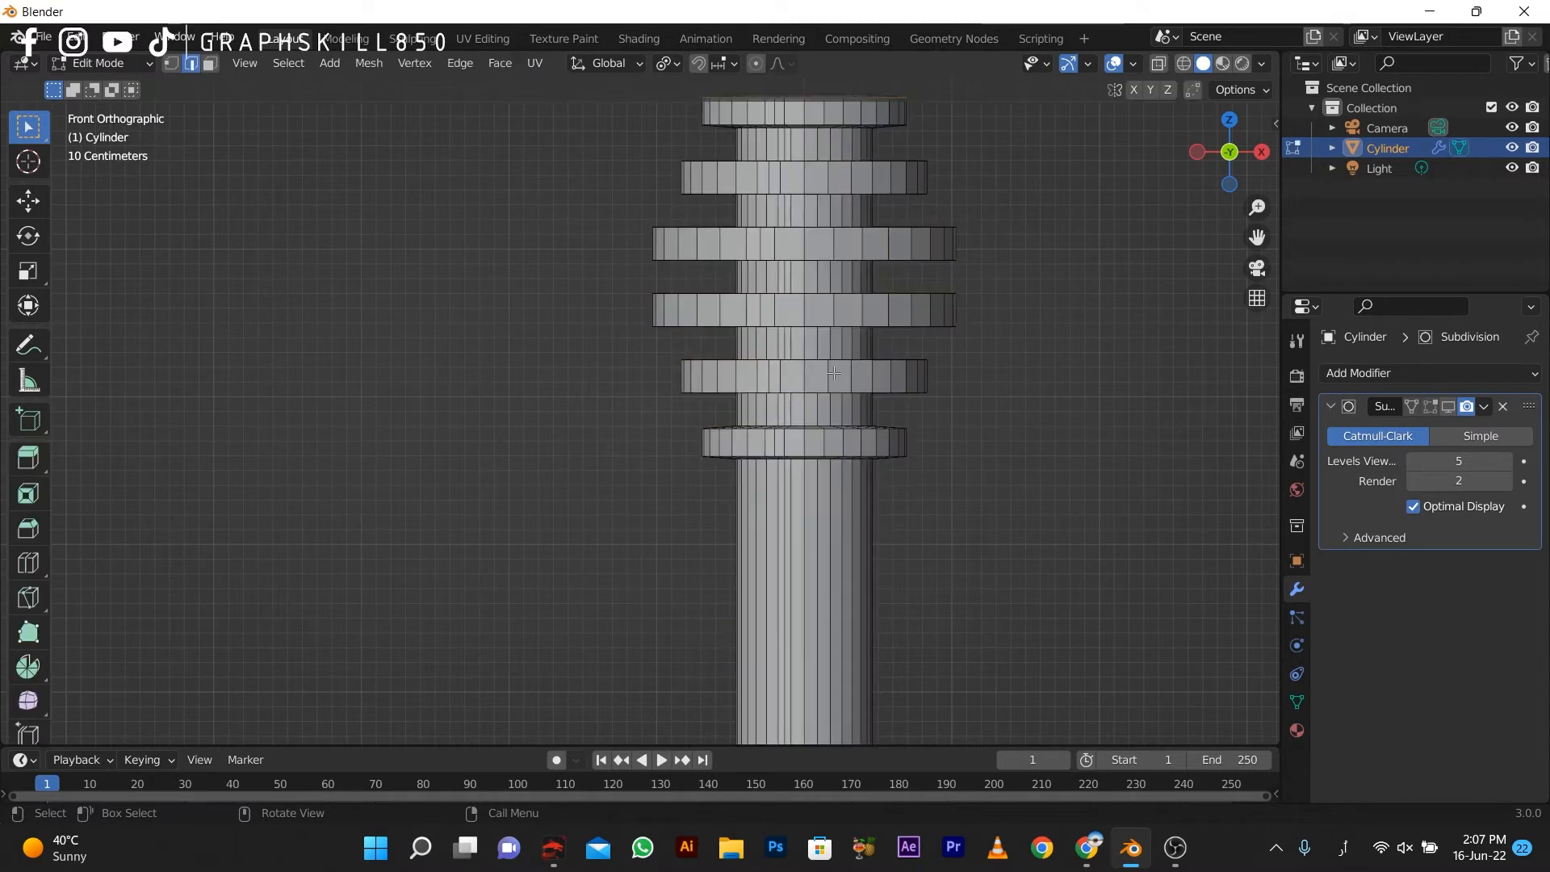
key(ctrl+r)
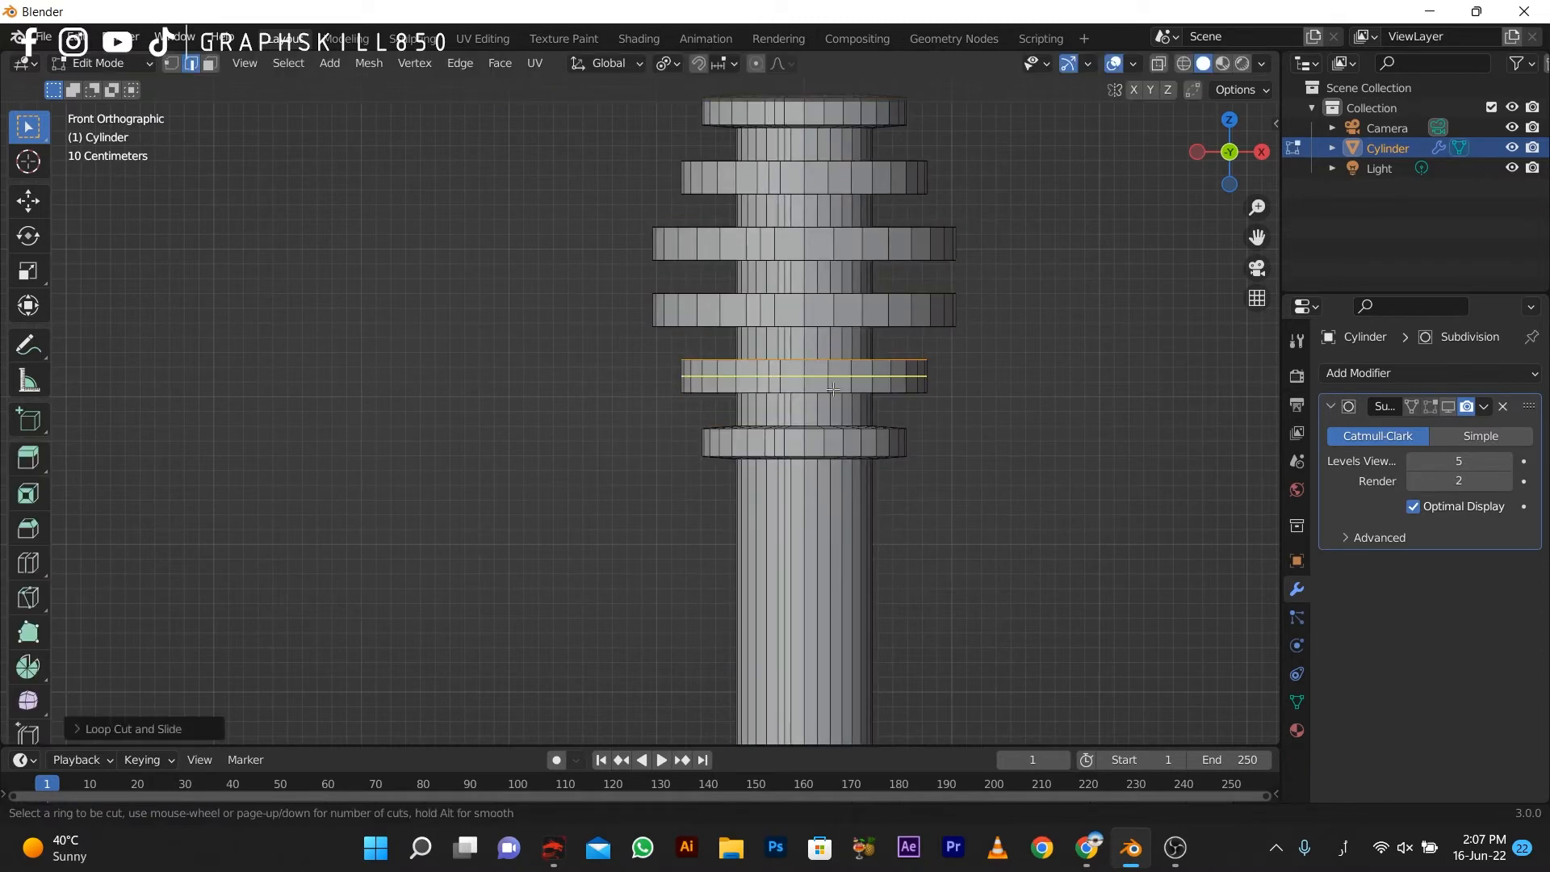
click(833, 441)
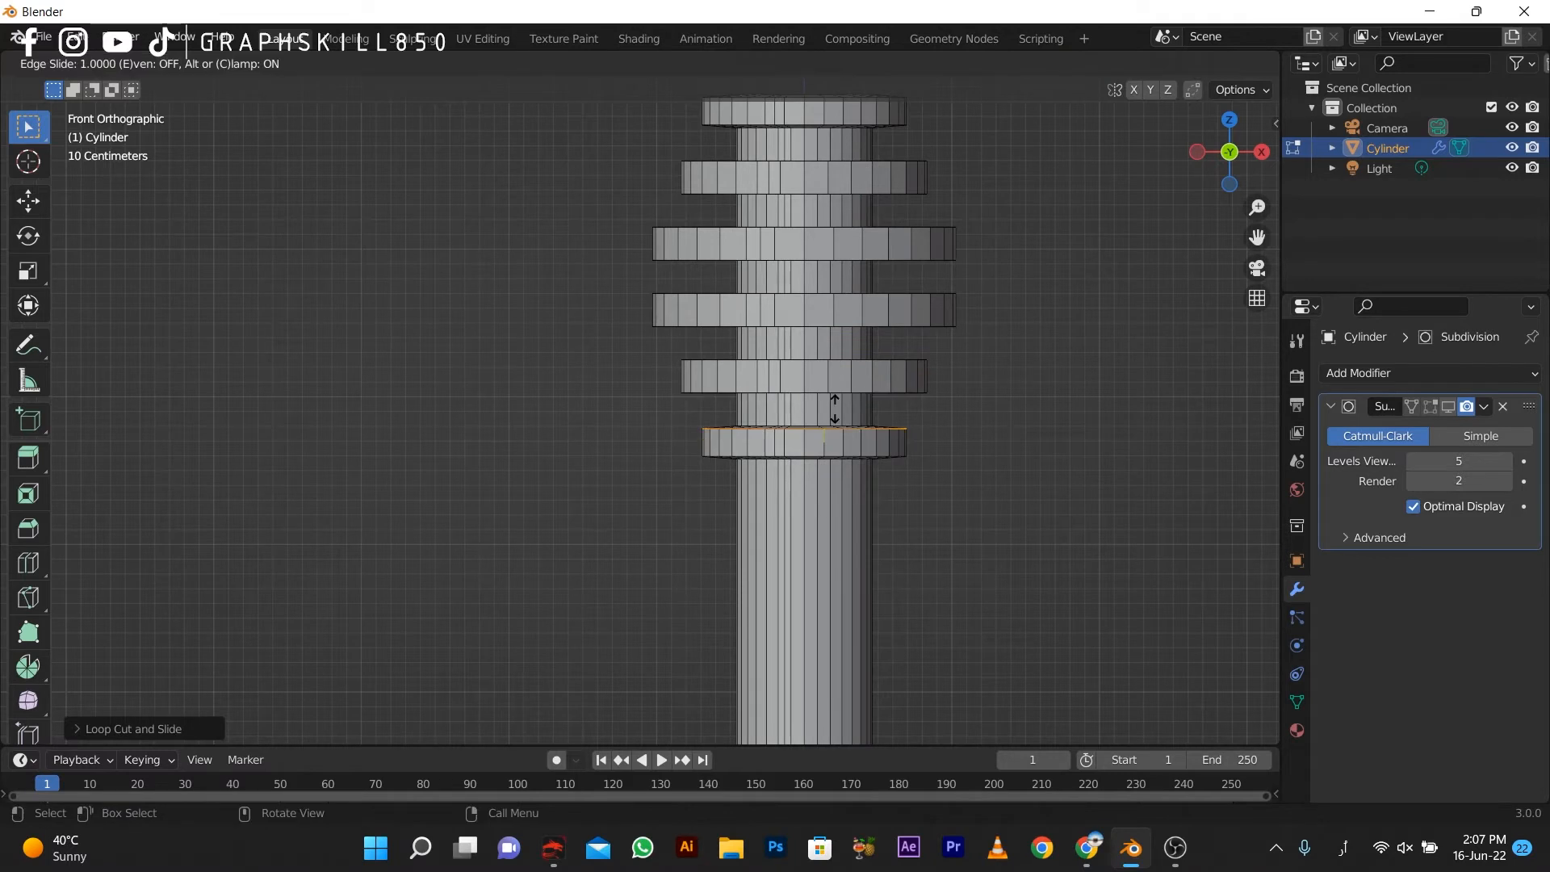
click(835, 464)
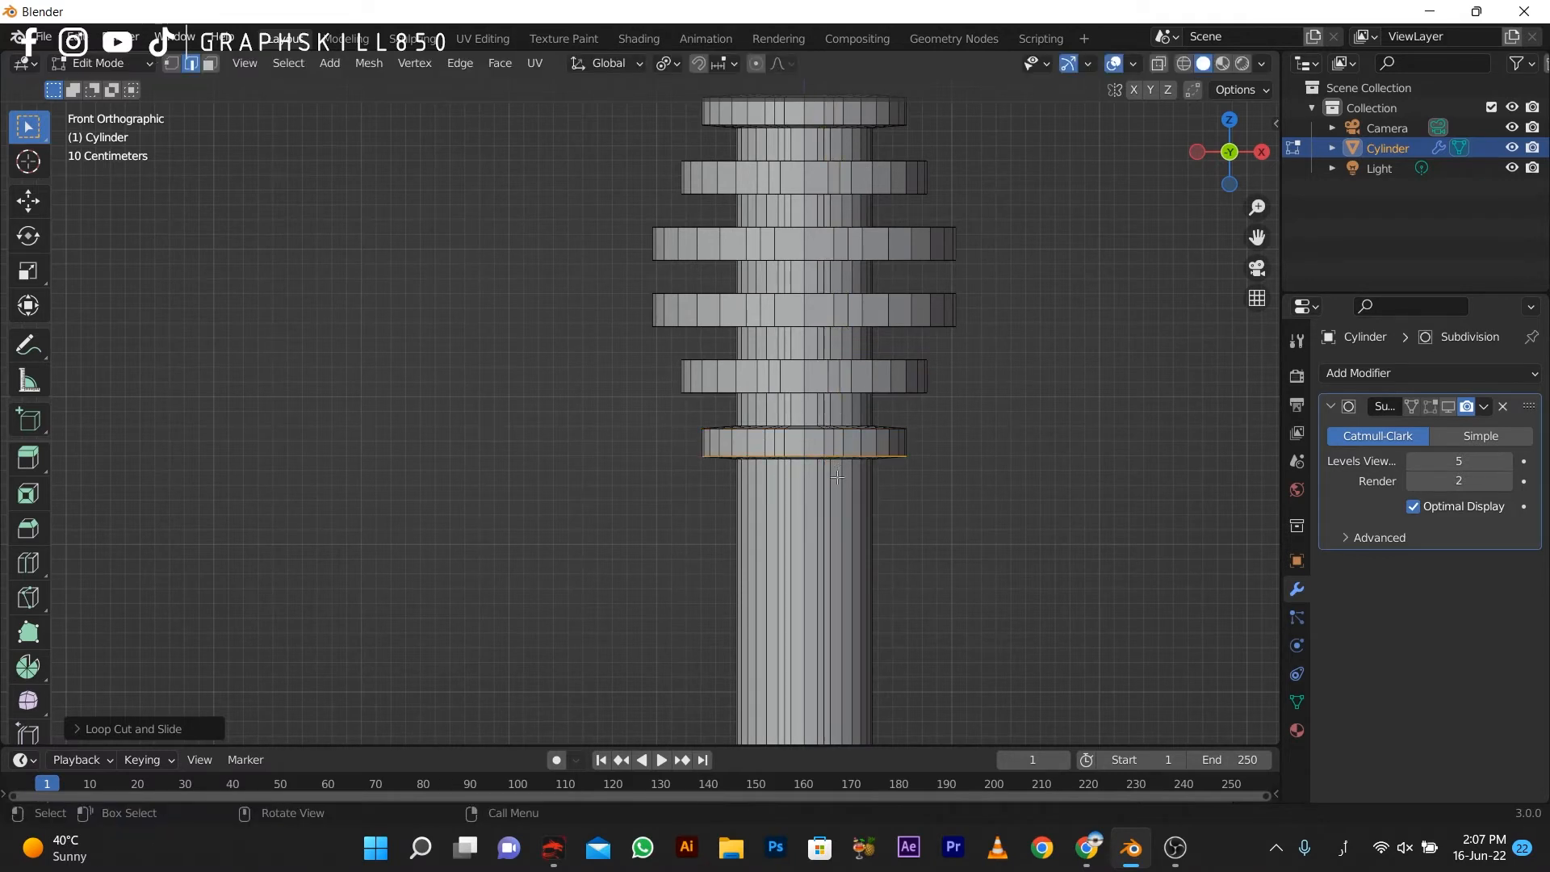
key(Tab)
Step: In Edit Mode, add a loop cut around the shaft and slide it down to the shaft's bottom end
scroll(801, 408, down, 5)
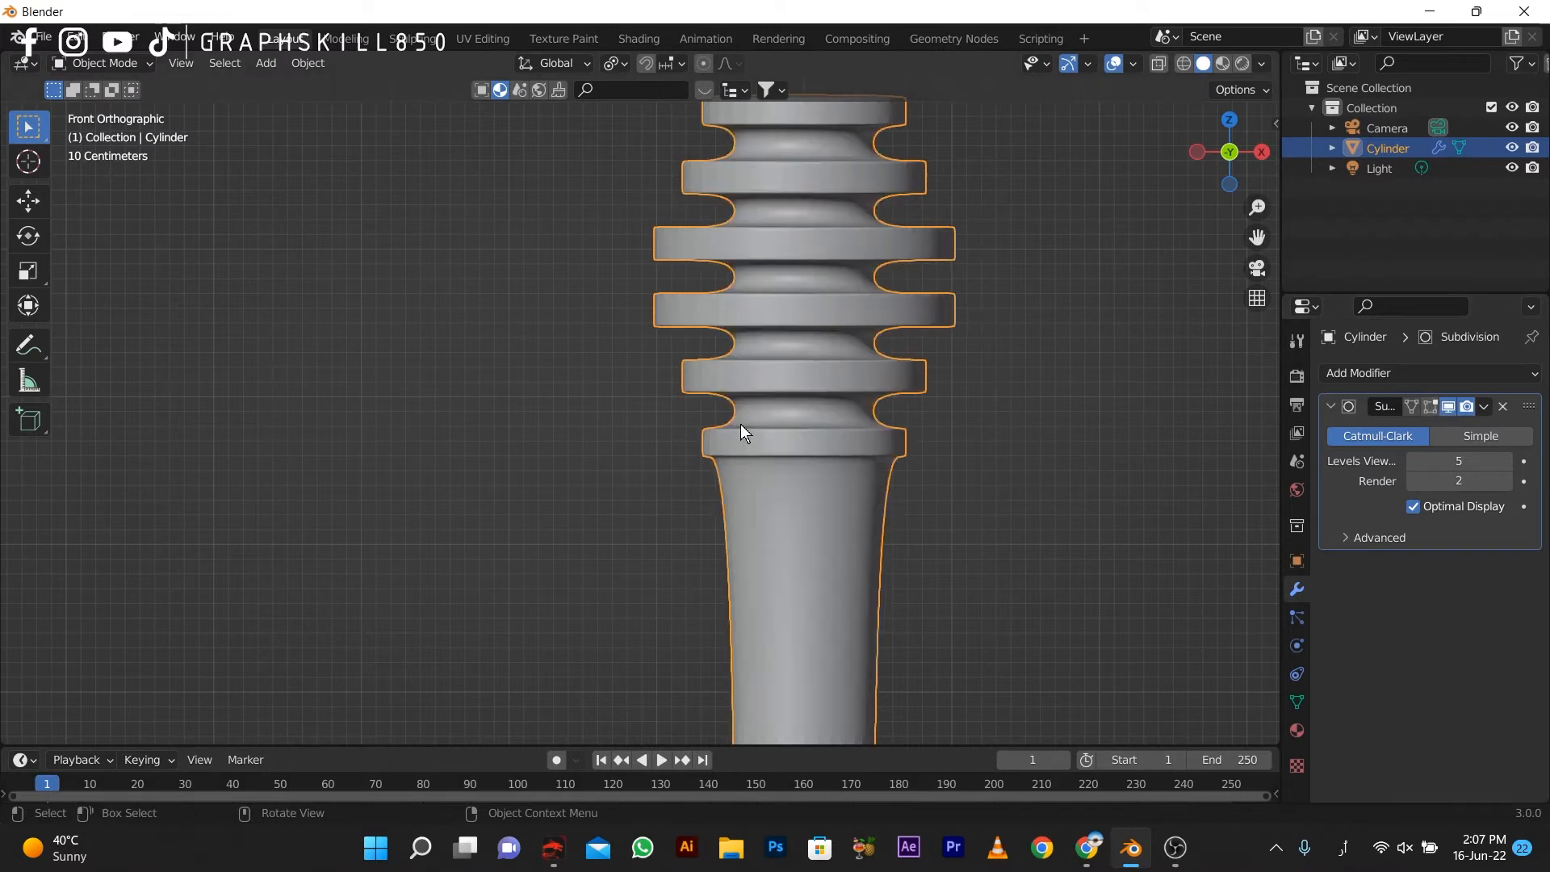
middle_drag(608, 422, 696, 440)
scroll(690, 512, down, 4)
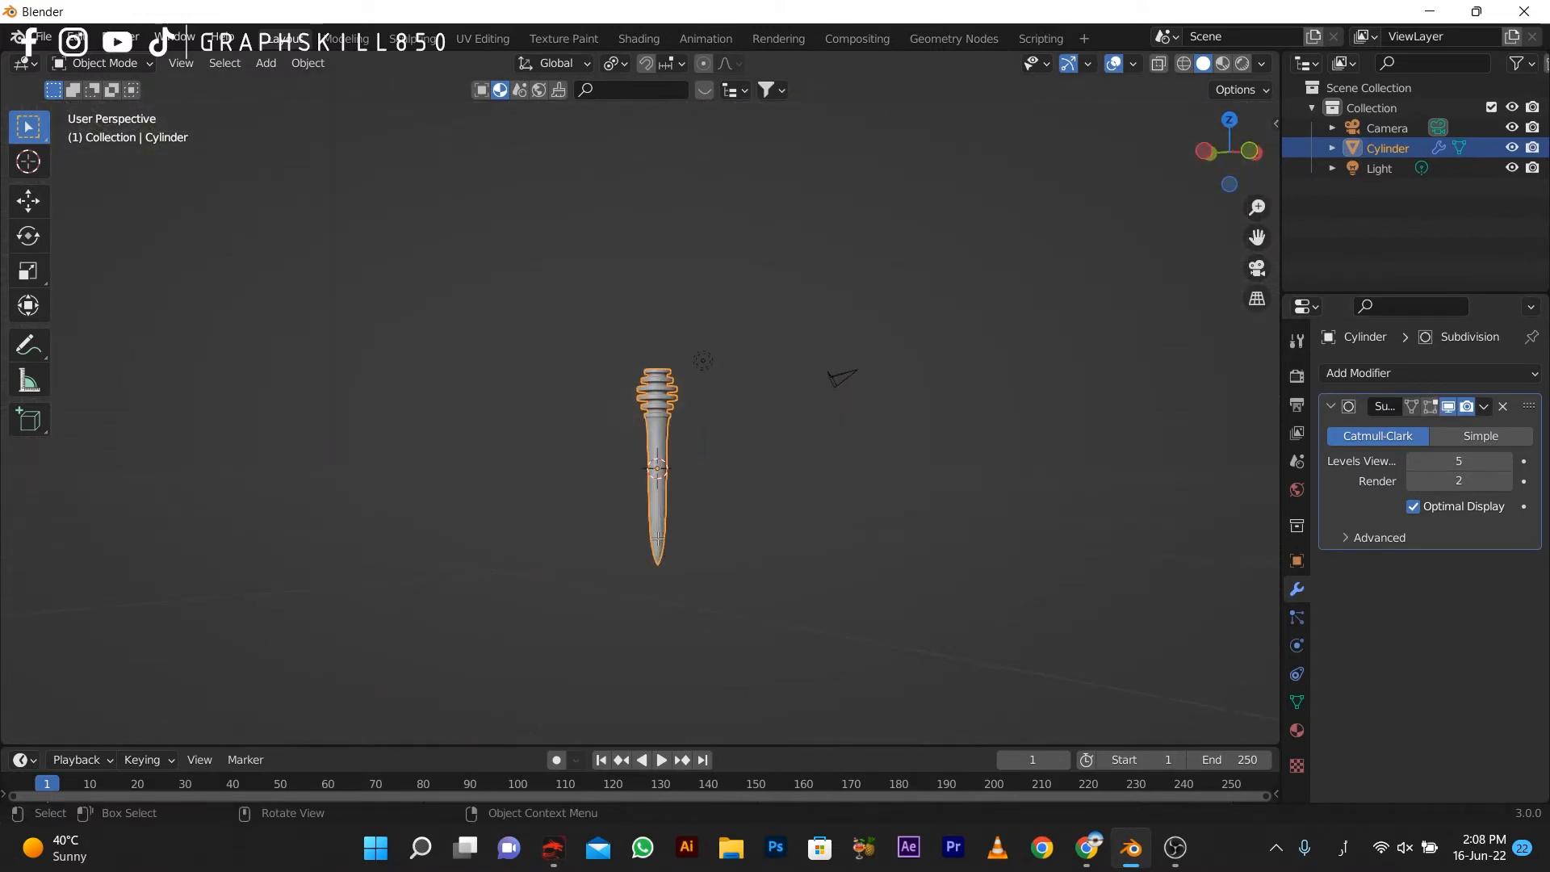
key(Tab)
scroll(701, 516, up, 4)
middle_drag(710, 638, 689, 662)
key(ctrl+r)
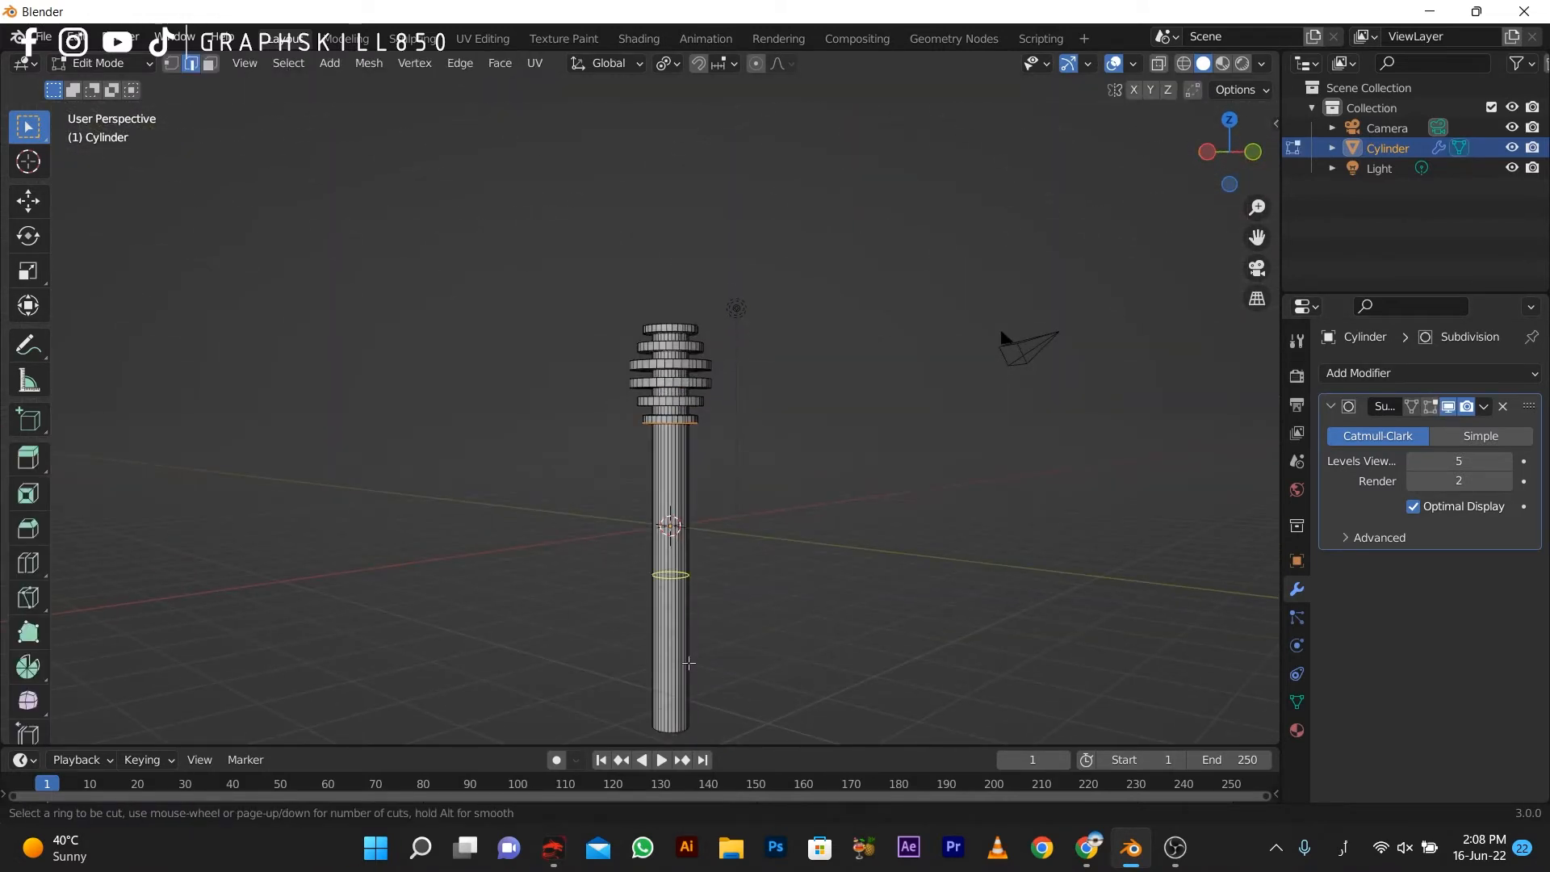
click(689, 662)
click(761, 194)
Step: In face selection, extrude the inner circular face on top of the model upward into a short stub
scroll(720, 322, down, 3)
middle_drag(717, 322, 710, 380)
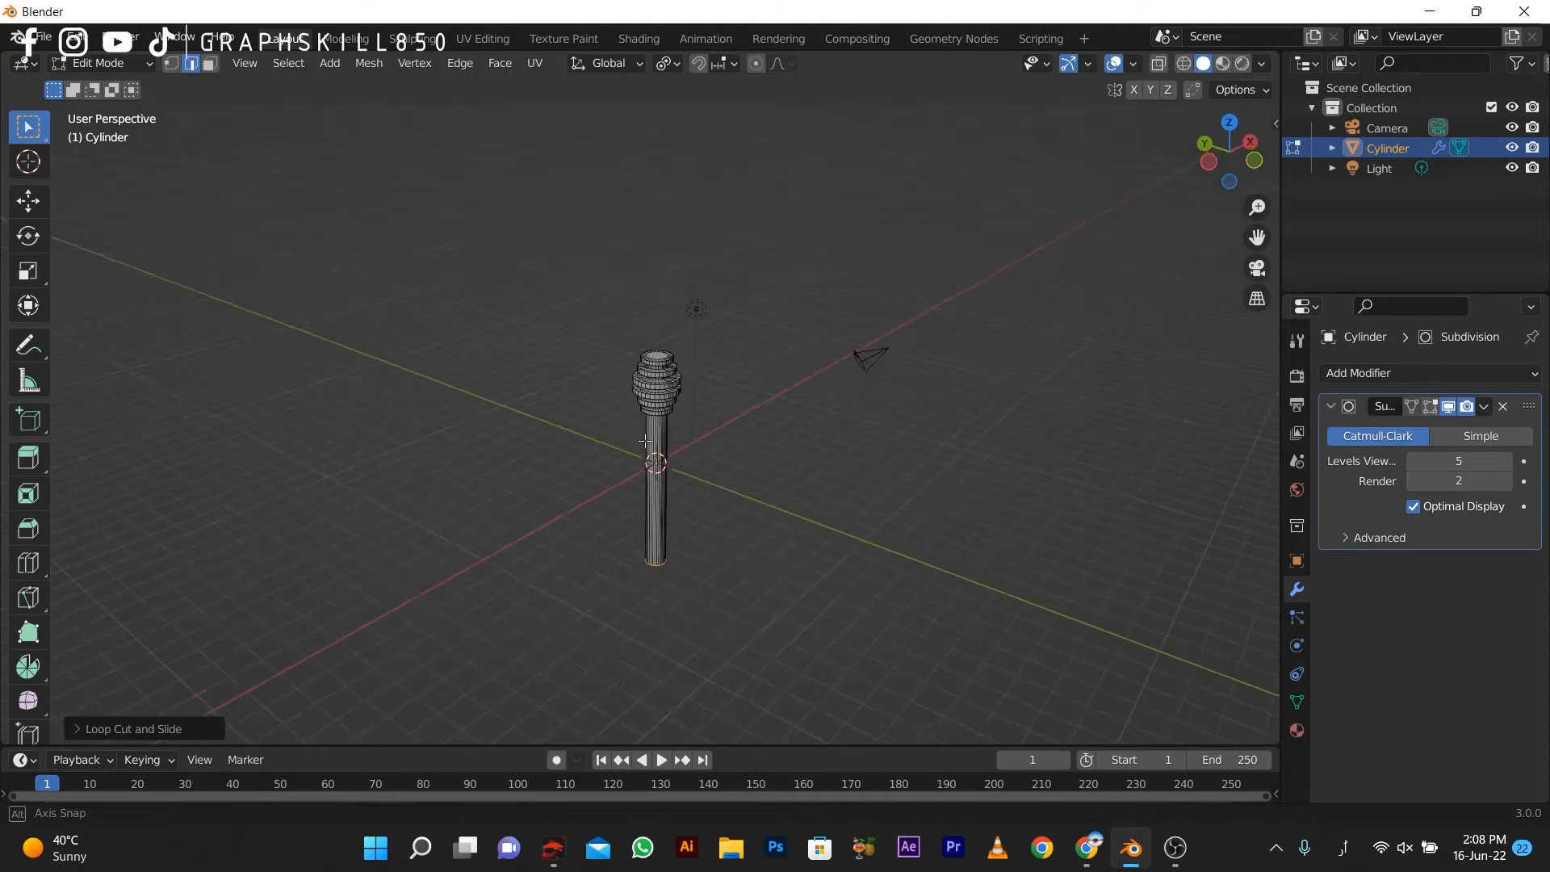
scroll(704, 307, up, 7)
shift+middle_drag(701, 217, 693, 346)
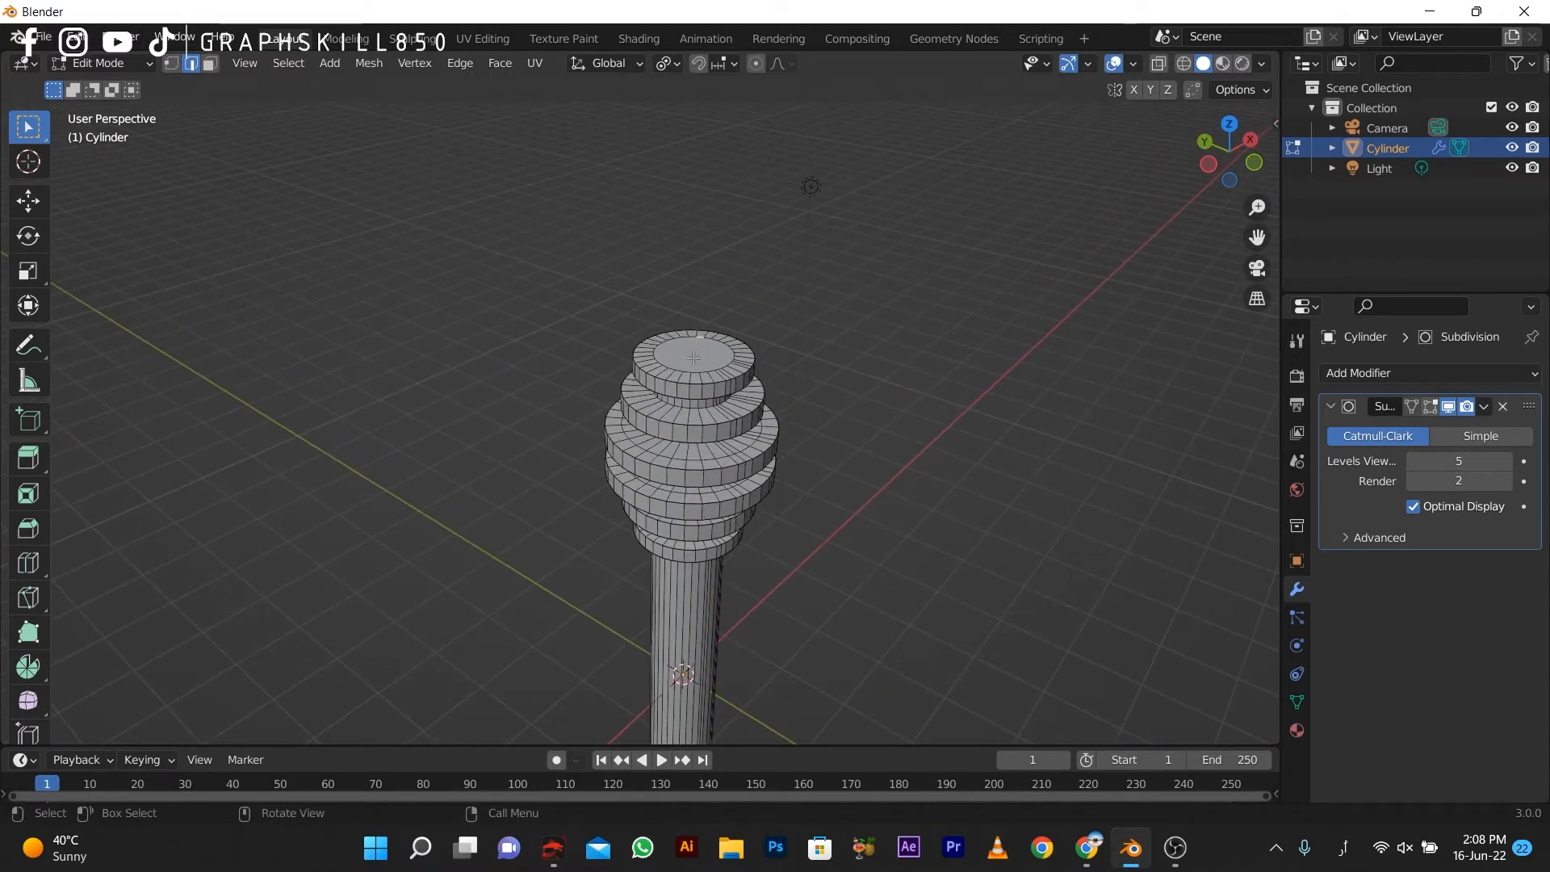
click(210, 63)
click(699, 363)
key(e)
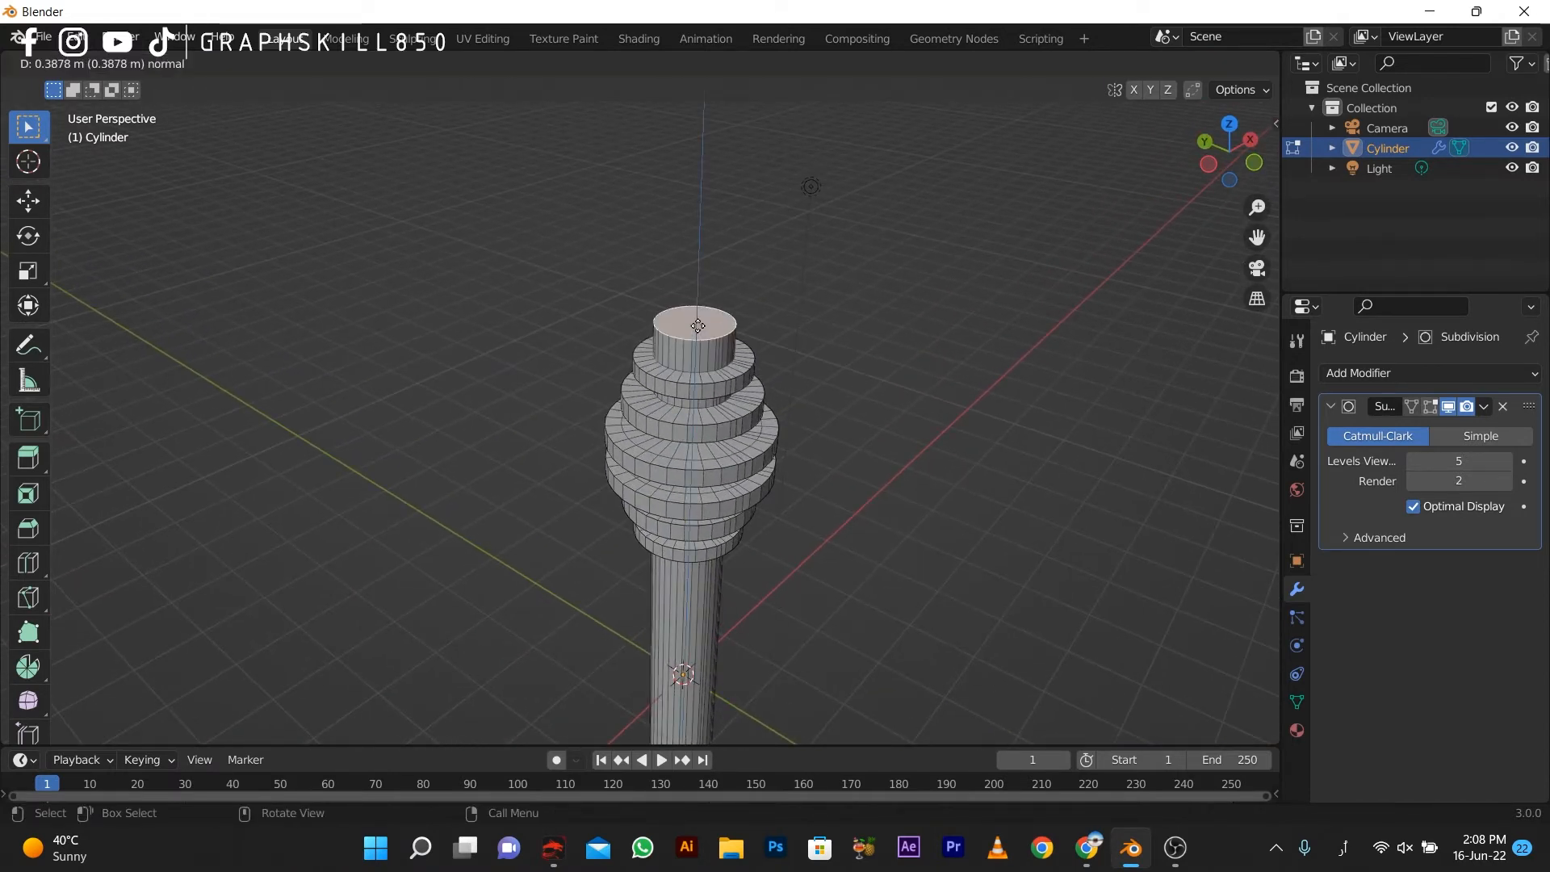
click(702, 373)
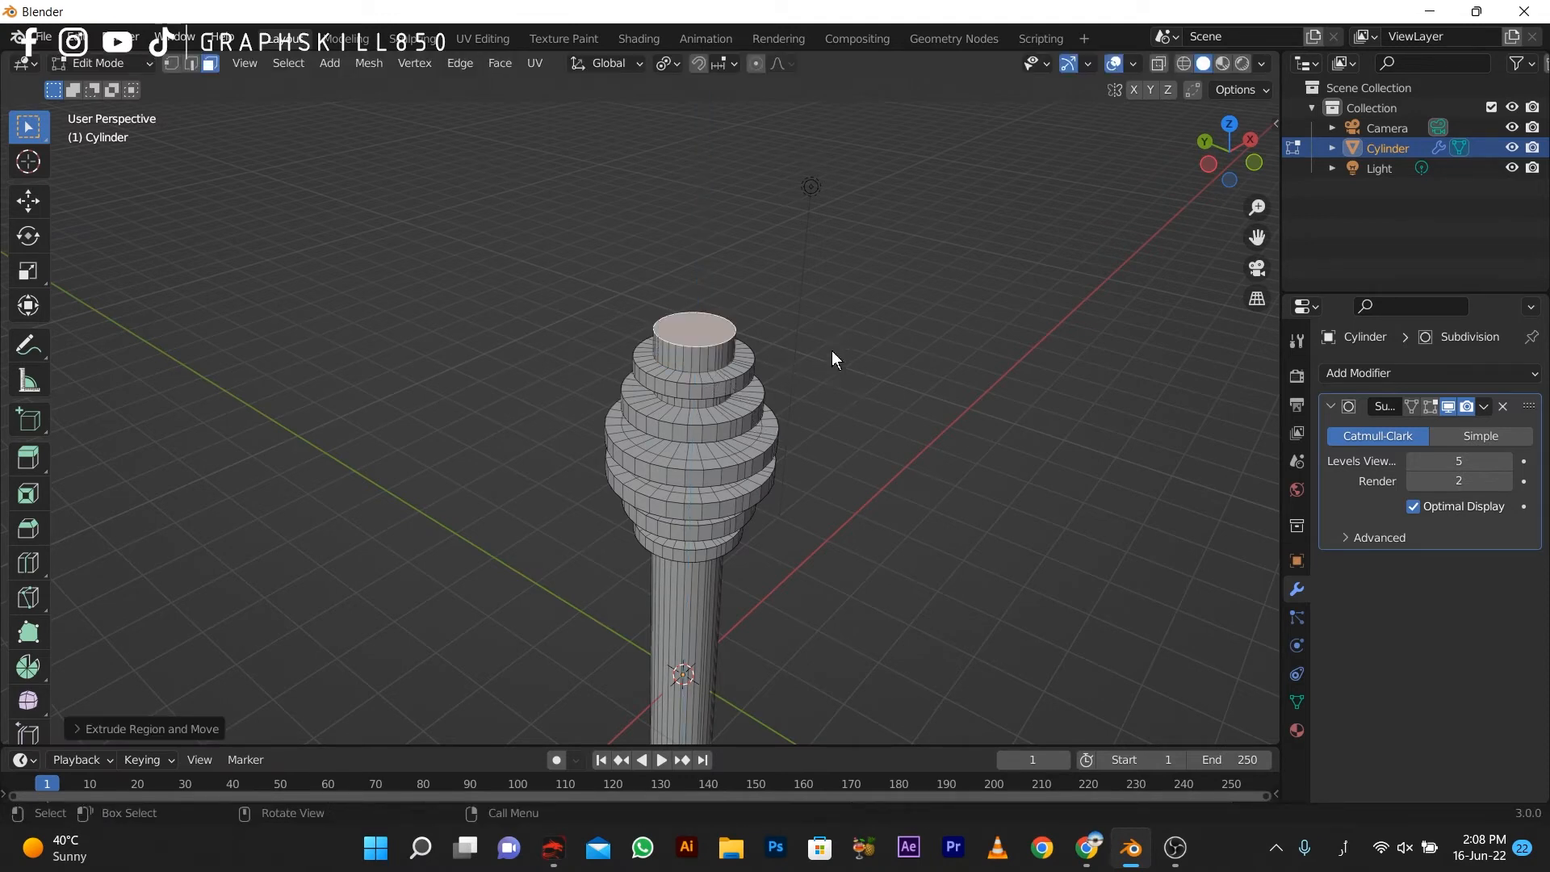
Step: Return to Object Mode and apply all transforms to the cylinder
key(Tab)
middle_drag(788, 343, 738, 326)
key(Tab)
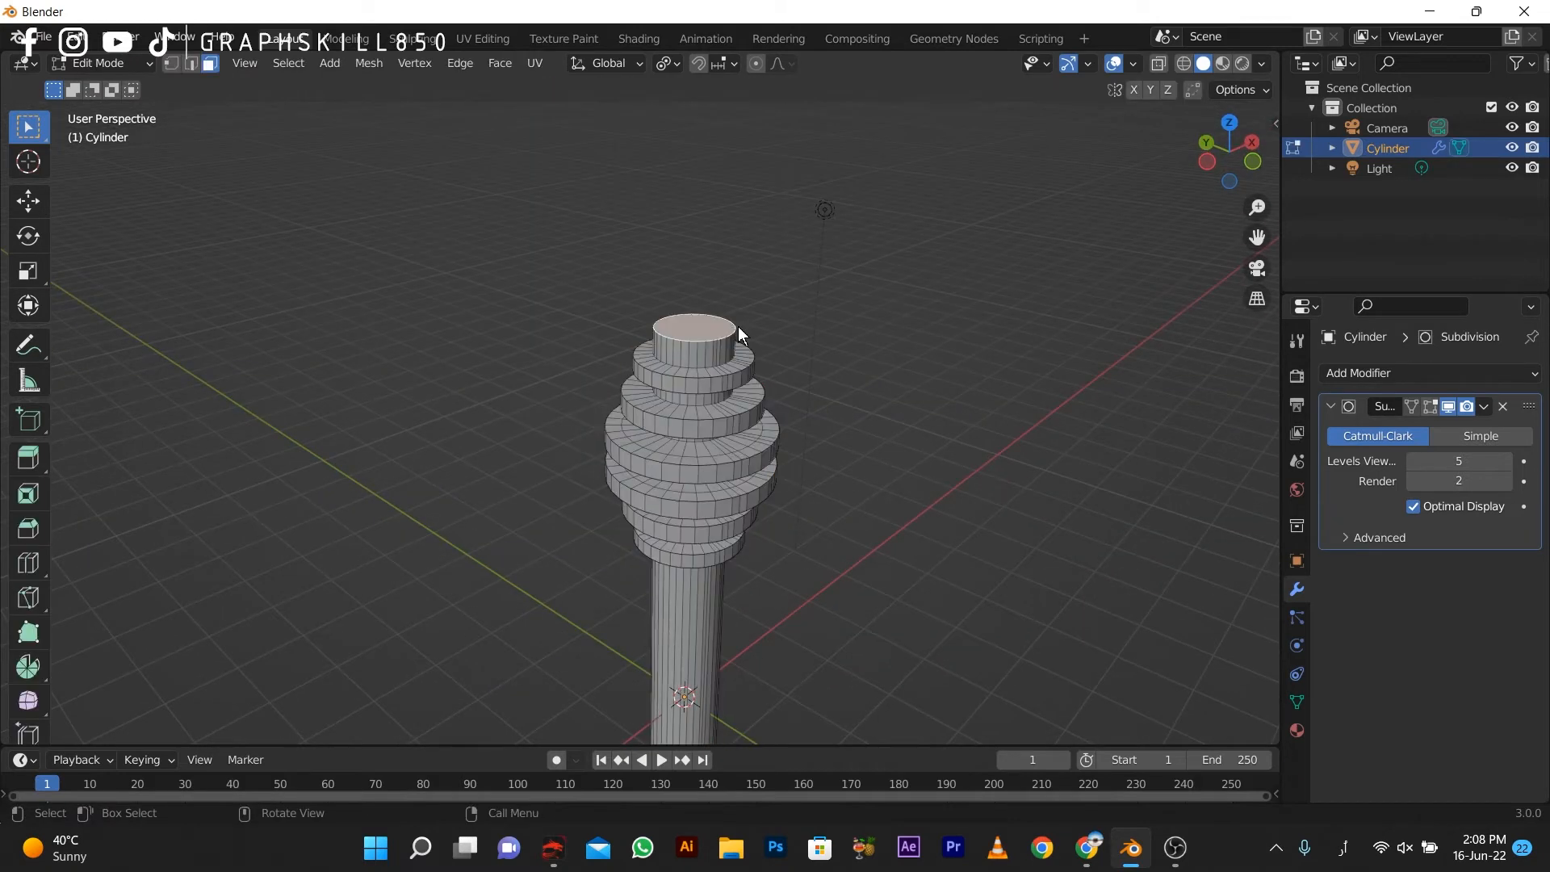
key(Tab)
key(ctrl+a)
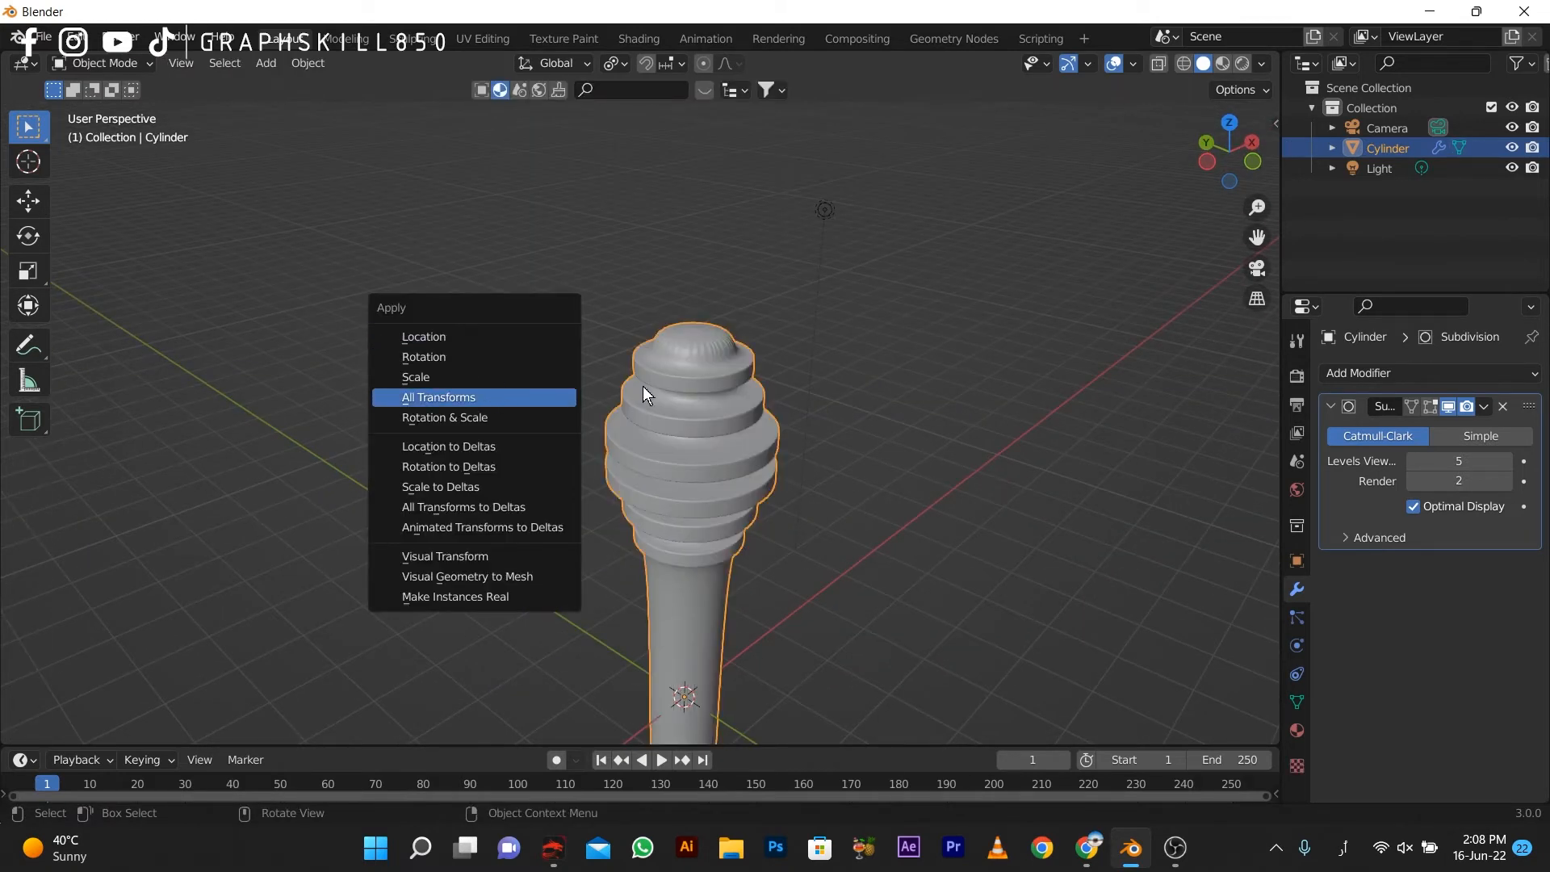
key(Return)
Step: Bevel the extruded top face into a dome with 5 segments and a width of about 0.366 m, and return to Object Mode
key(Tab)
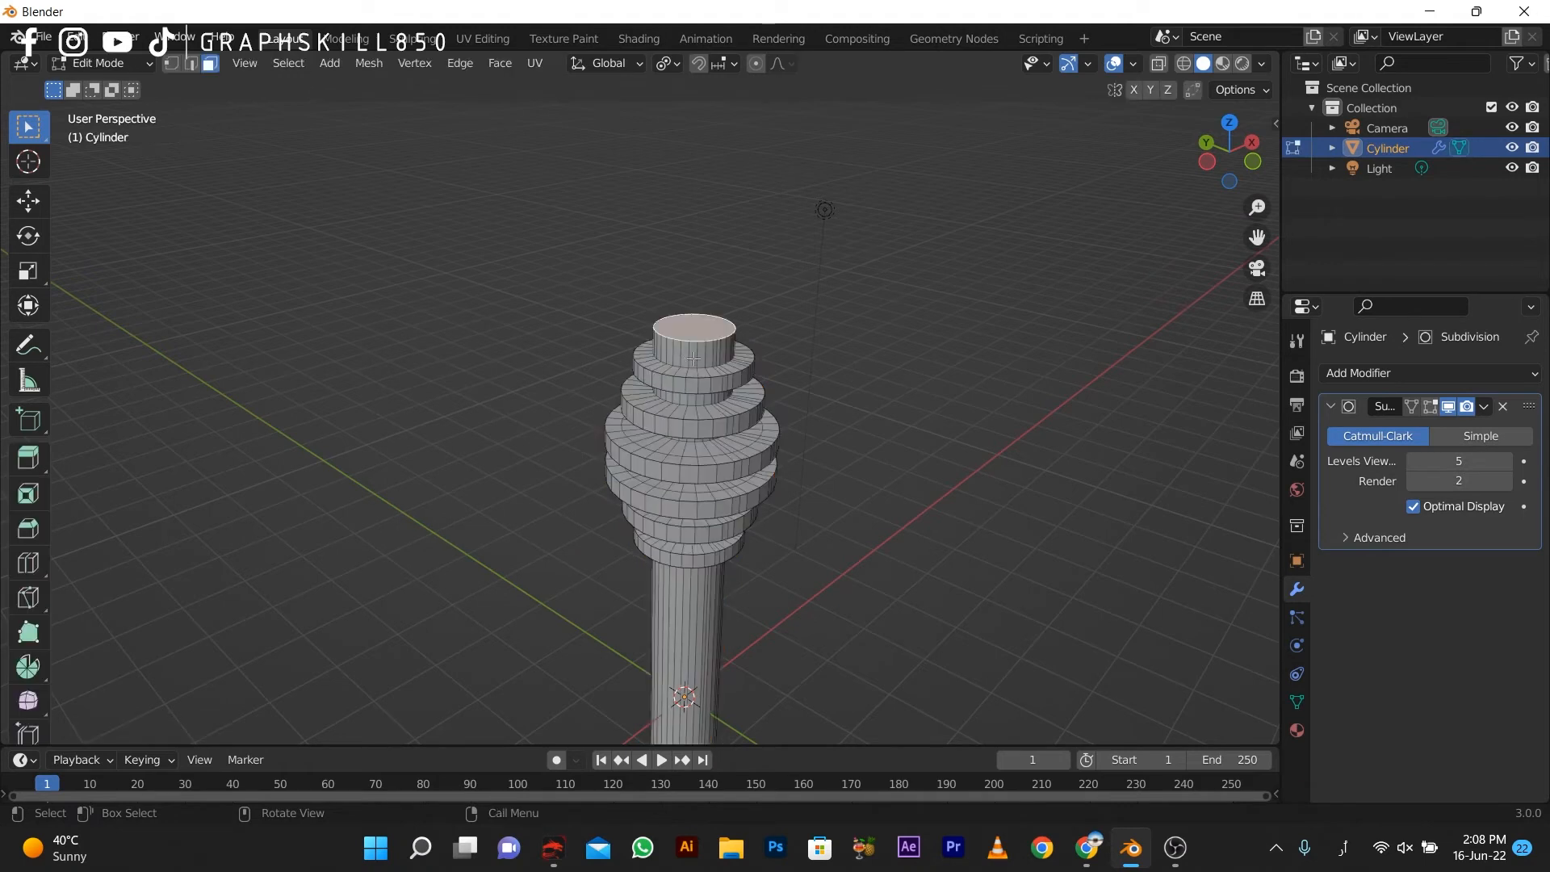
key(ctrl+b)
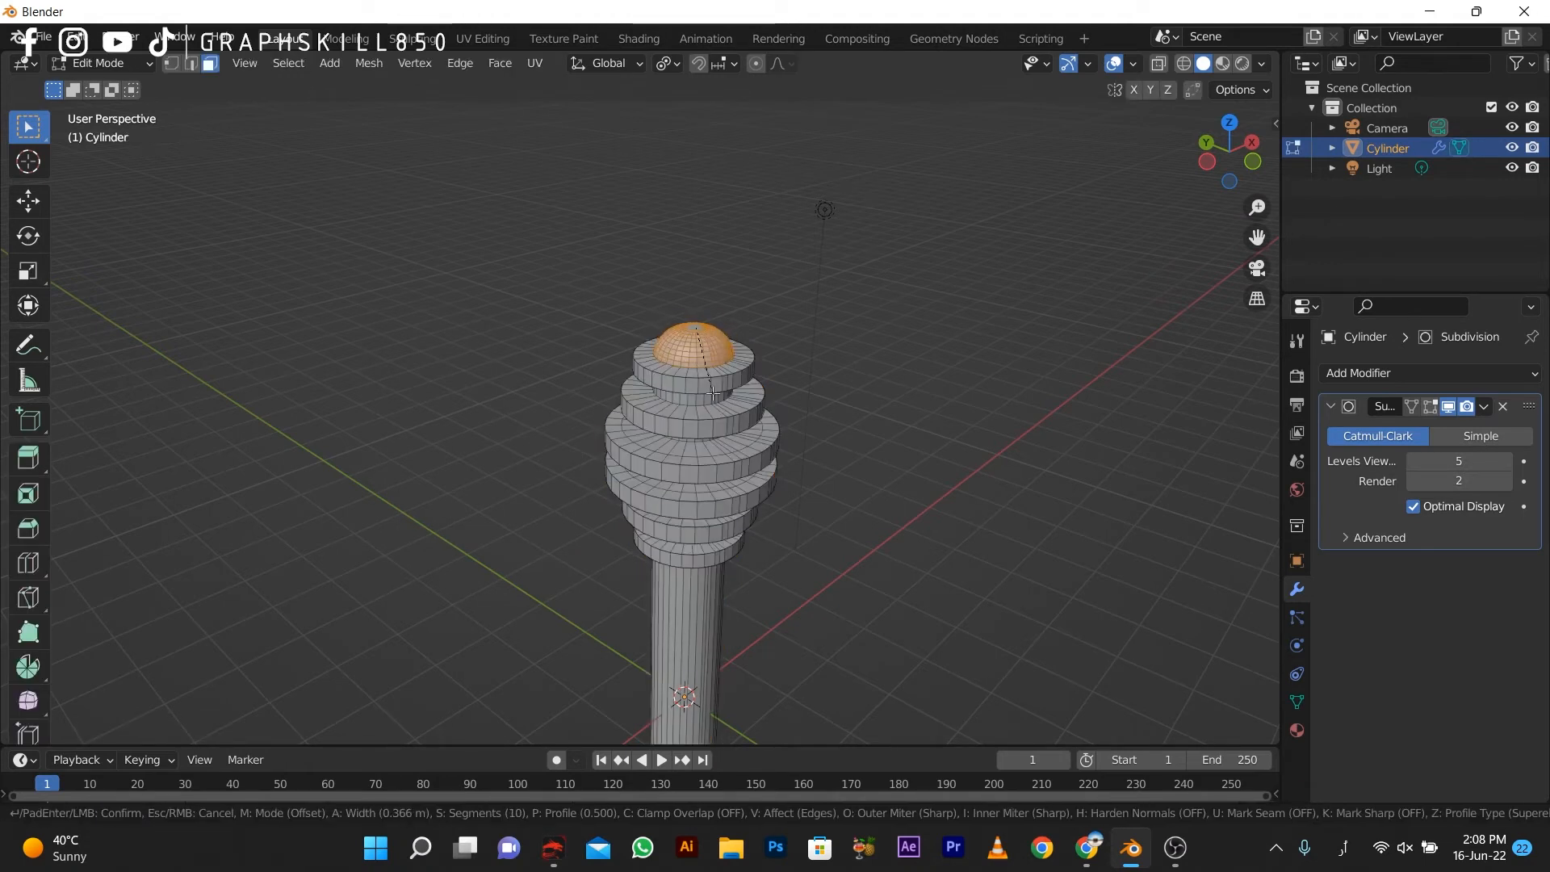
click(713, 394)
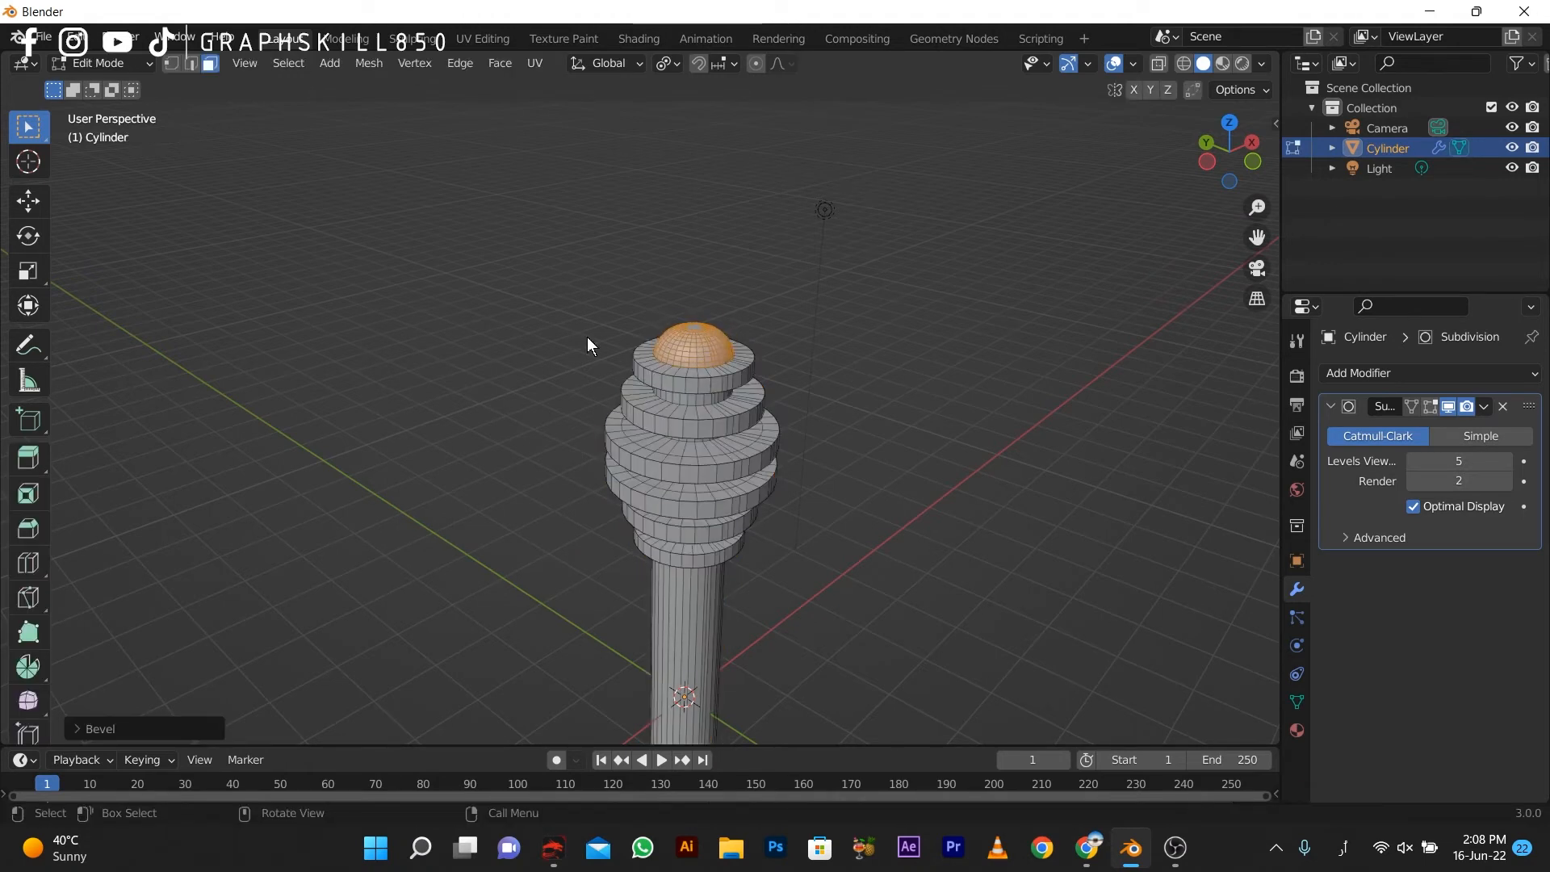
scroll(588, 336, down, 3)
key(Tab)
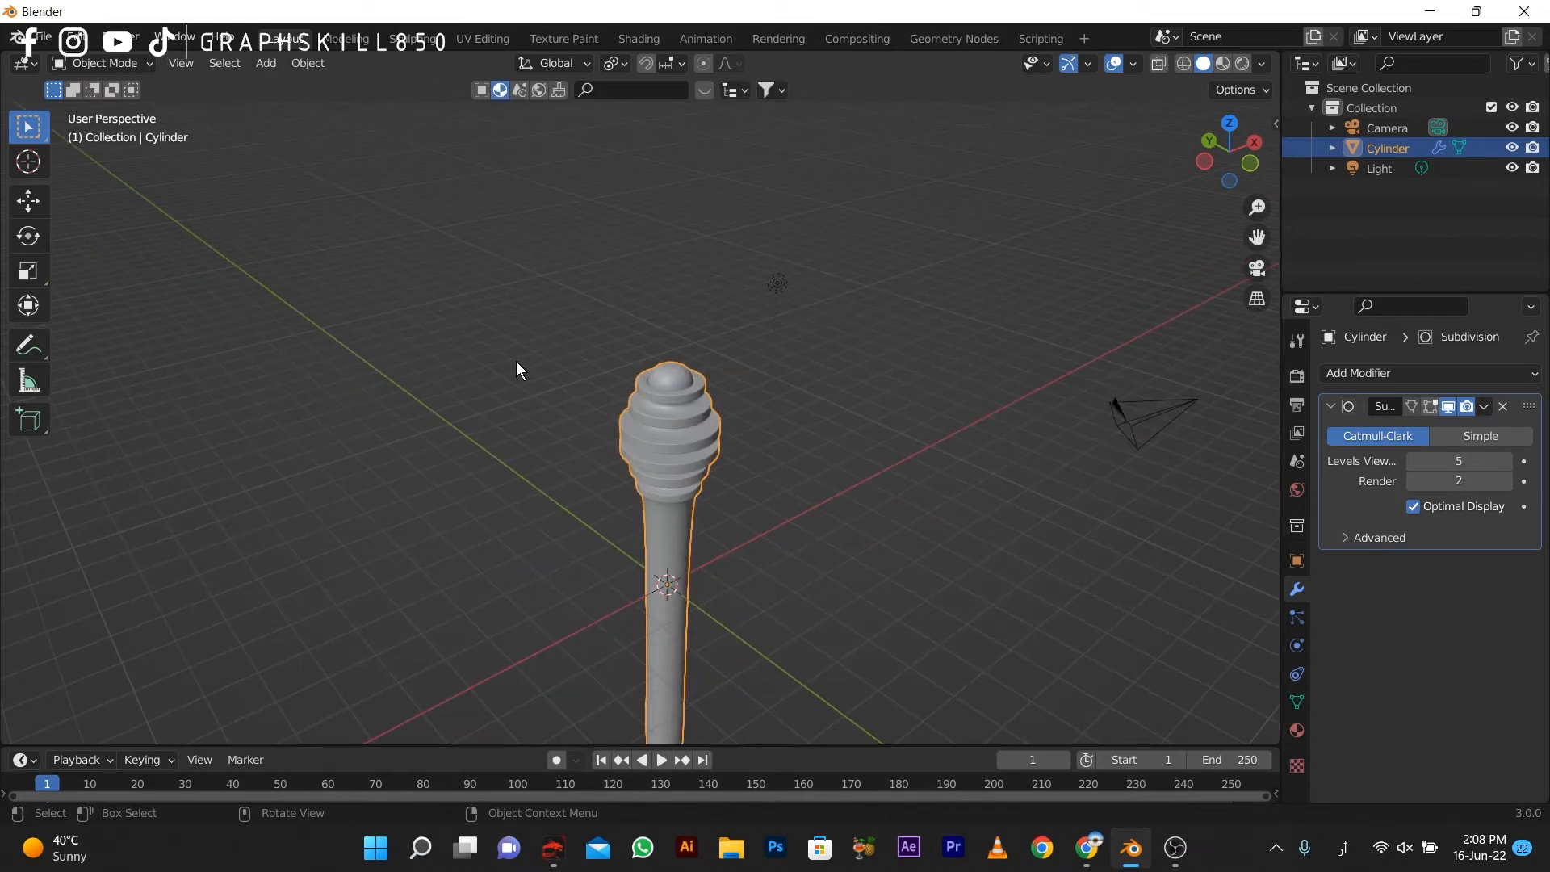
Step: Add a loop cut around the shaft, slide it up against the underside of the lowest ring, and return to Object Mode
middle_drag(515, 367, 549, 321)
scroll(676, 516, up, 2)
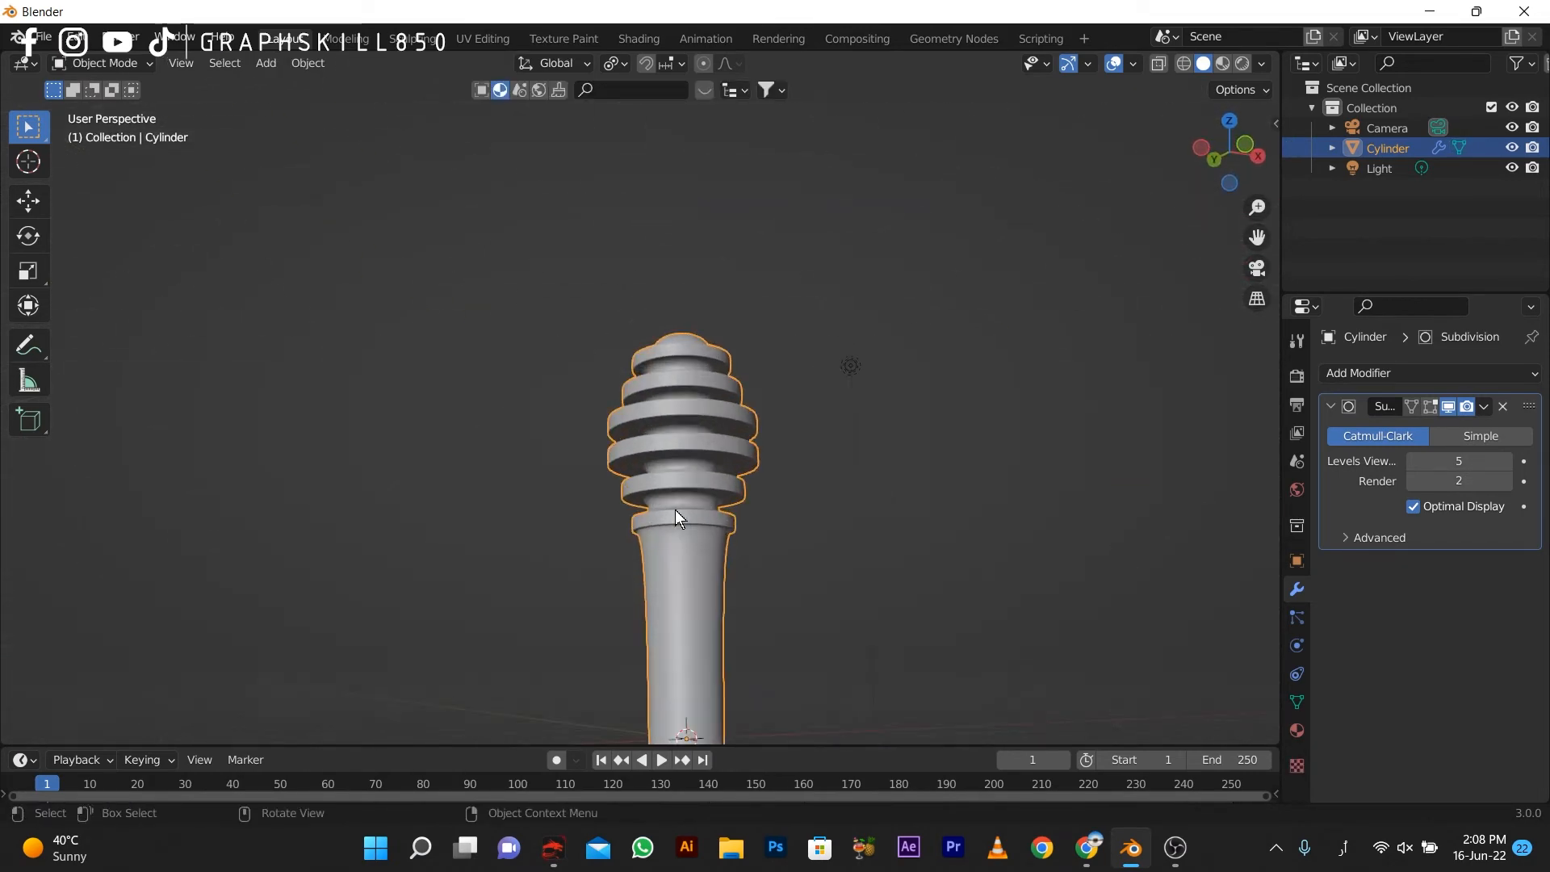
key(Tab)
middle_drag(678, 573, 690, 585)
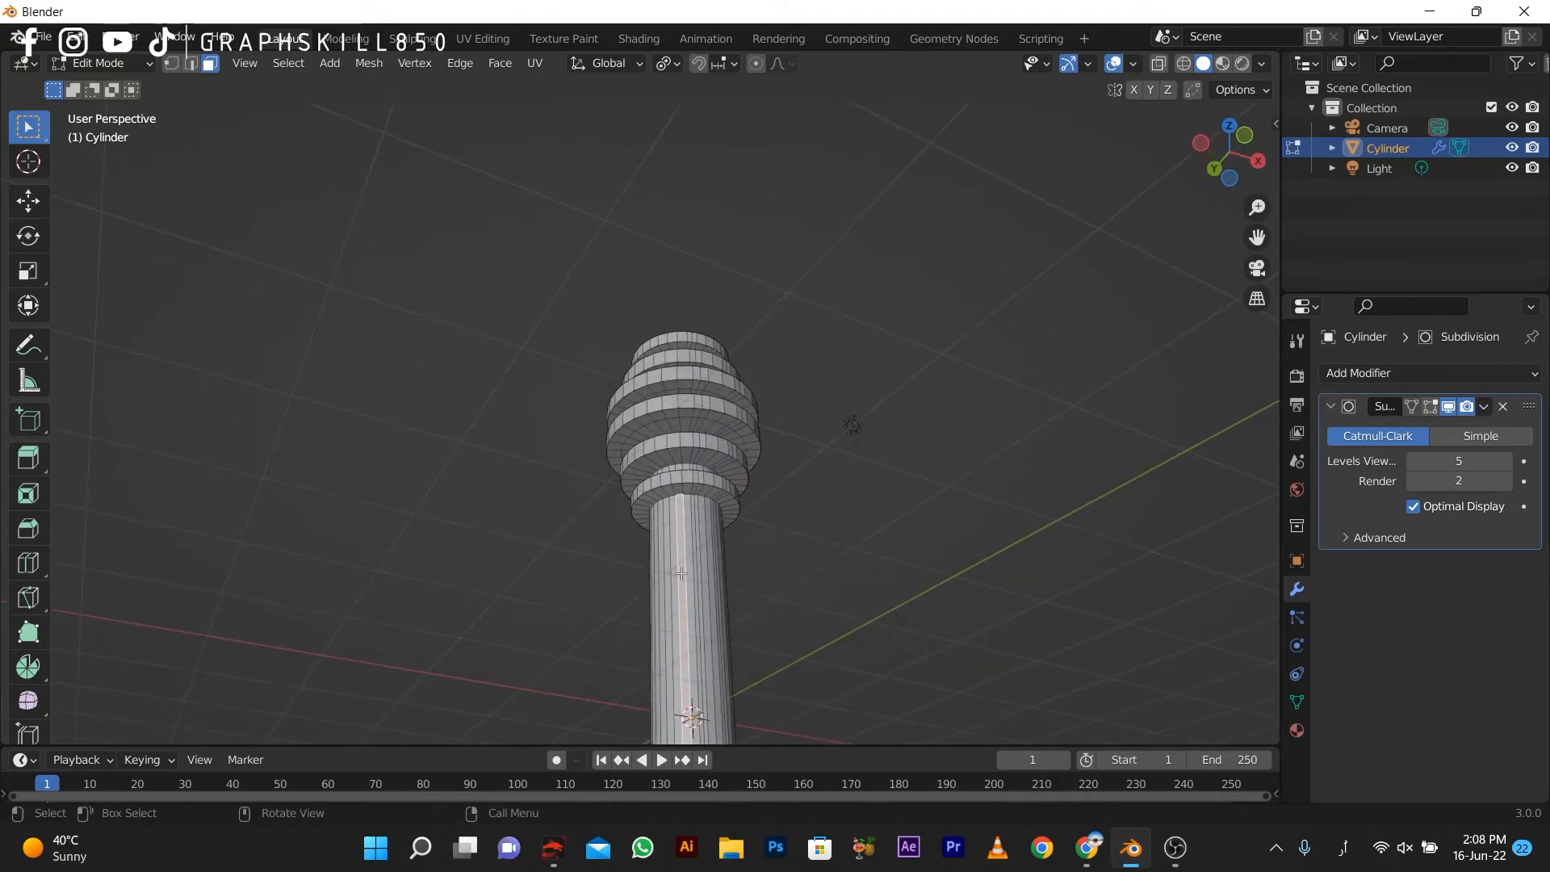
key(ctrl+r)
key(Escape)
scroll(589, 514, down, 3)
middle_drag(631, 611, 673, 654)
key(ctrl+r)
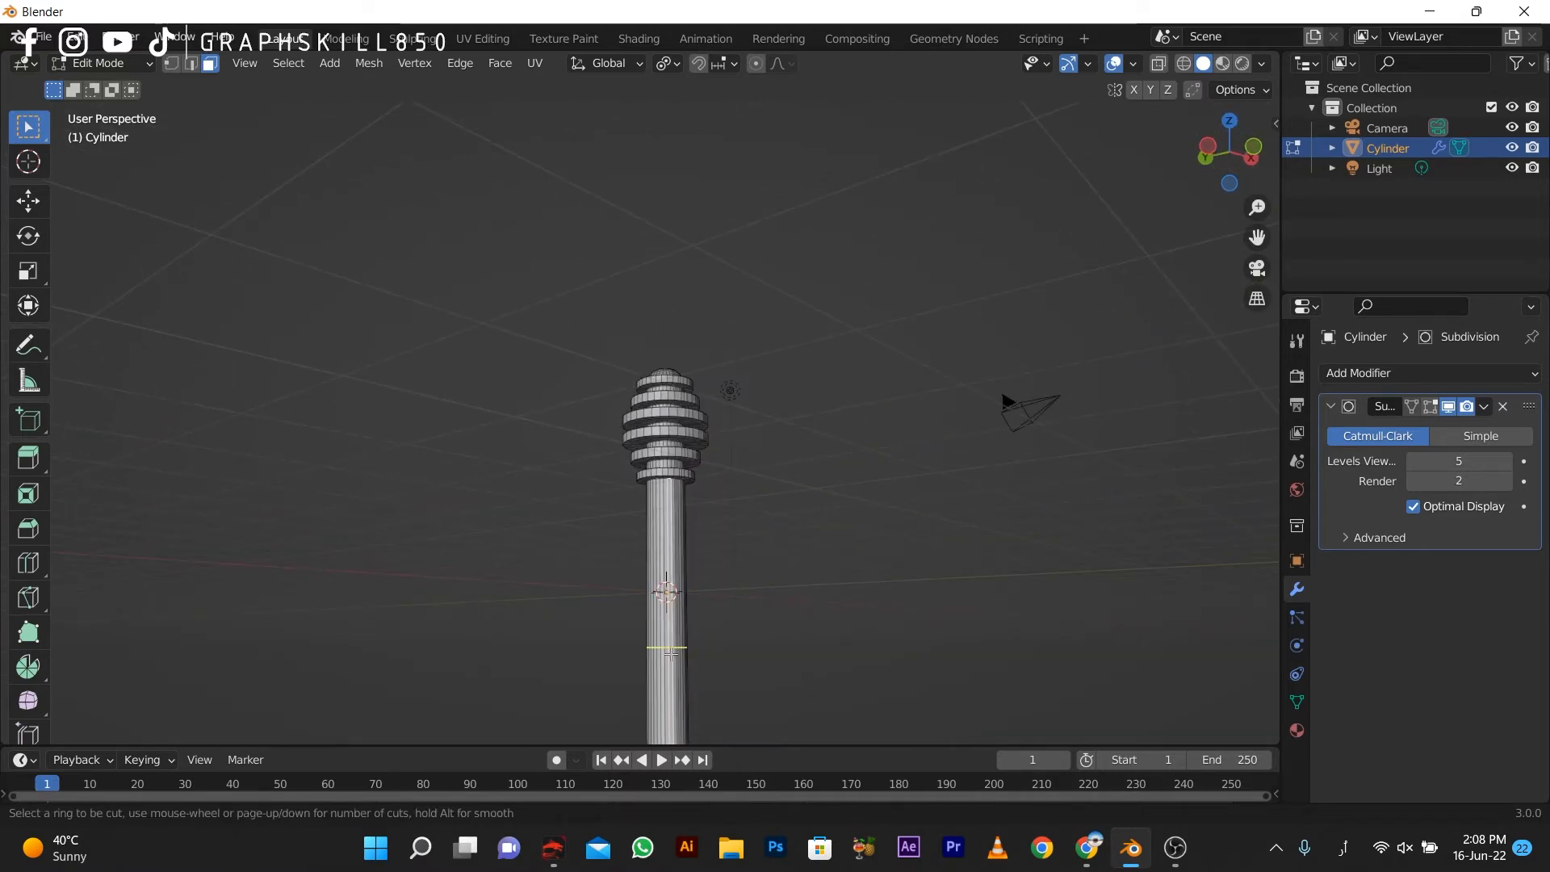
click(671, 652)
click(667, 445)
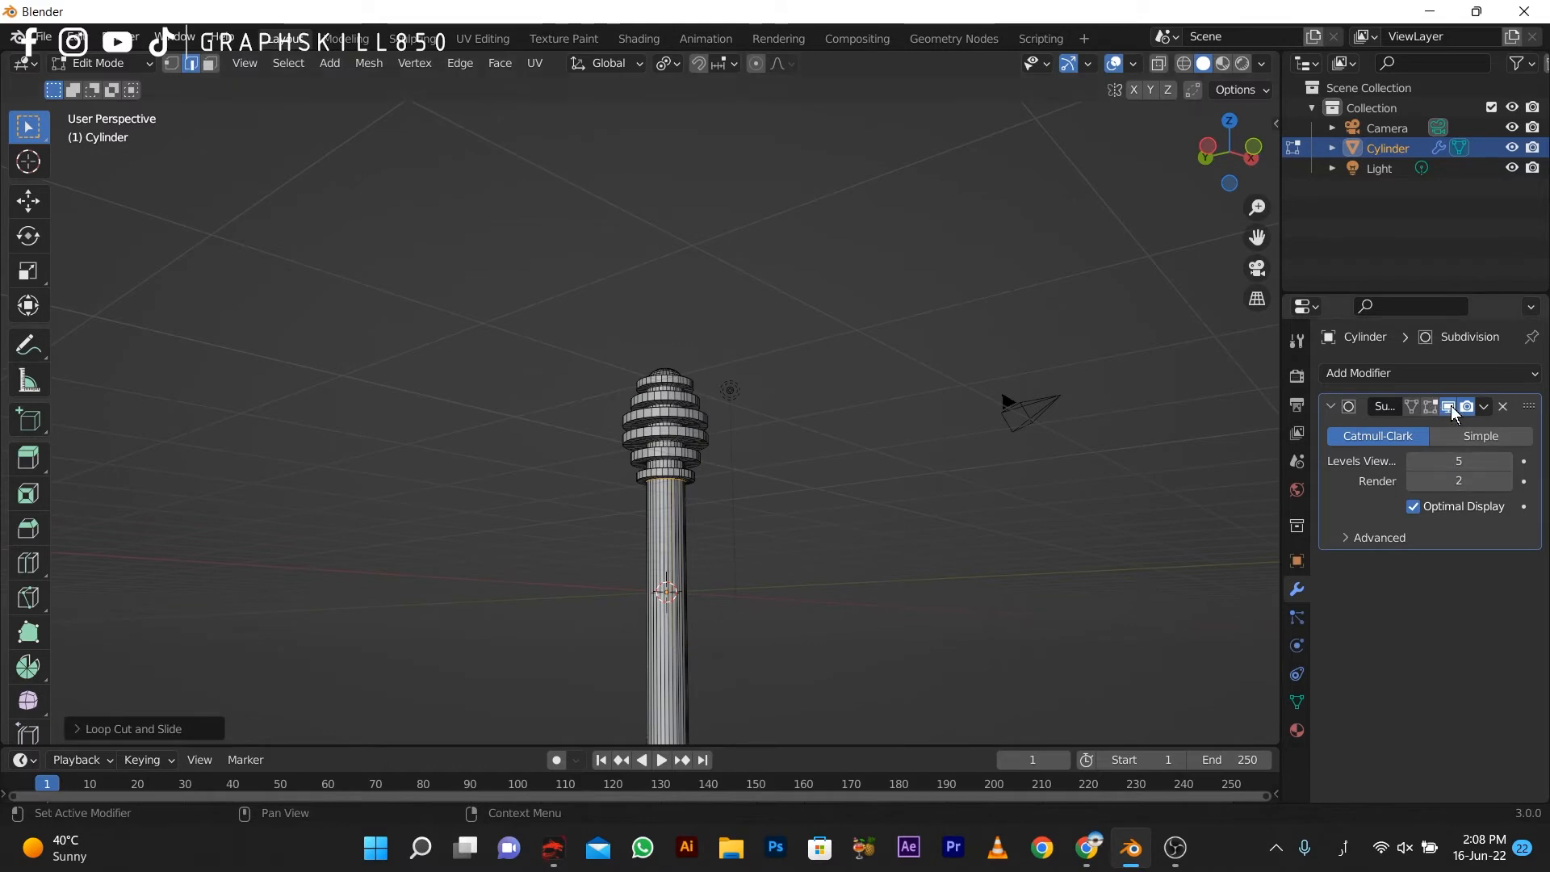
key(g)
middle_drag(740, 570, 706, 574)
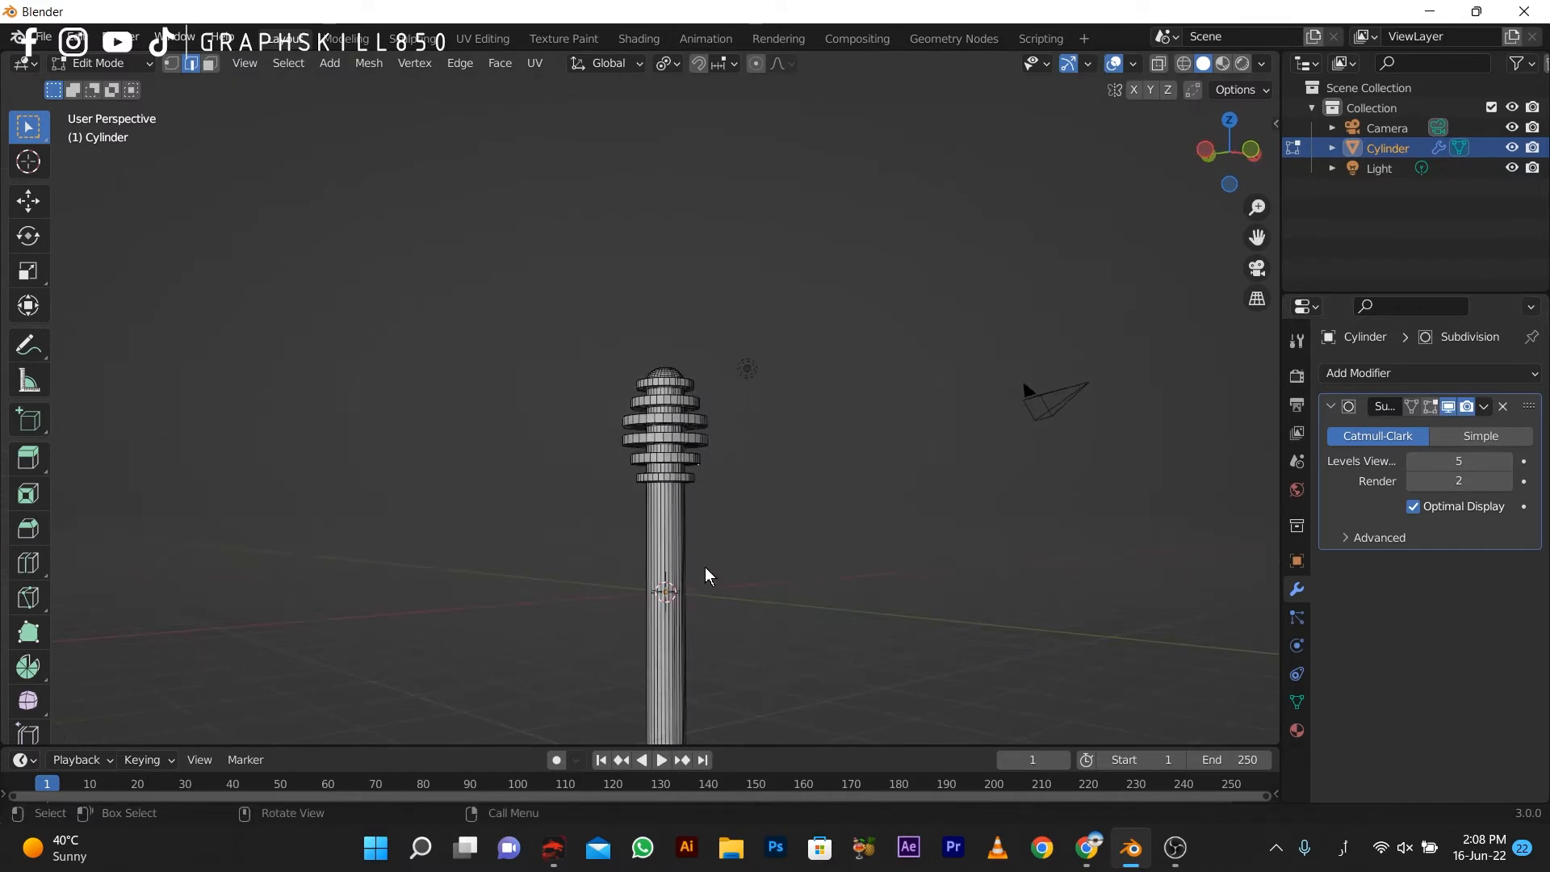
key(Tab)
Step: Reselect the cylinder and, in Edit Mode, add another loop cut around the shaft at its bottom end
click(747, 524)
middle_drag(747, 524, 747, 432)
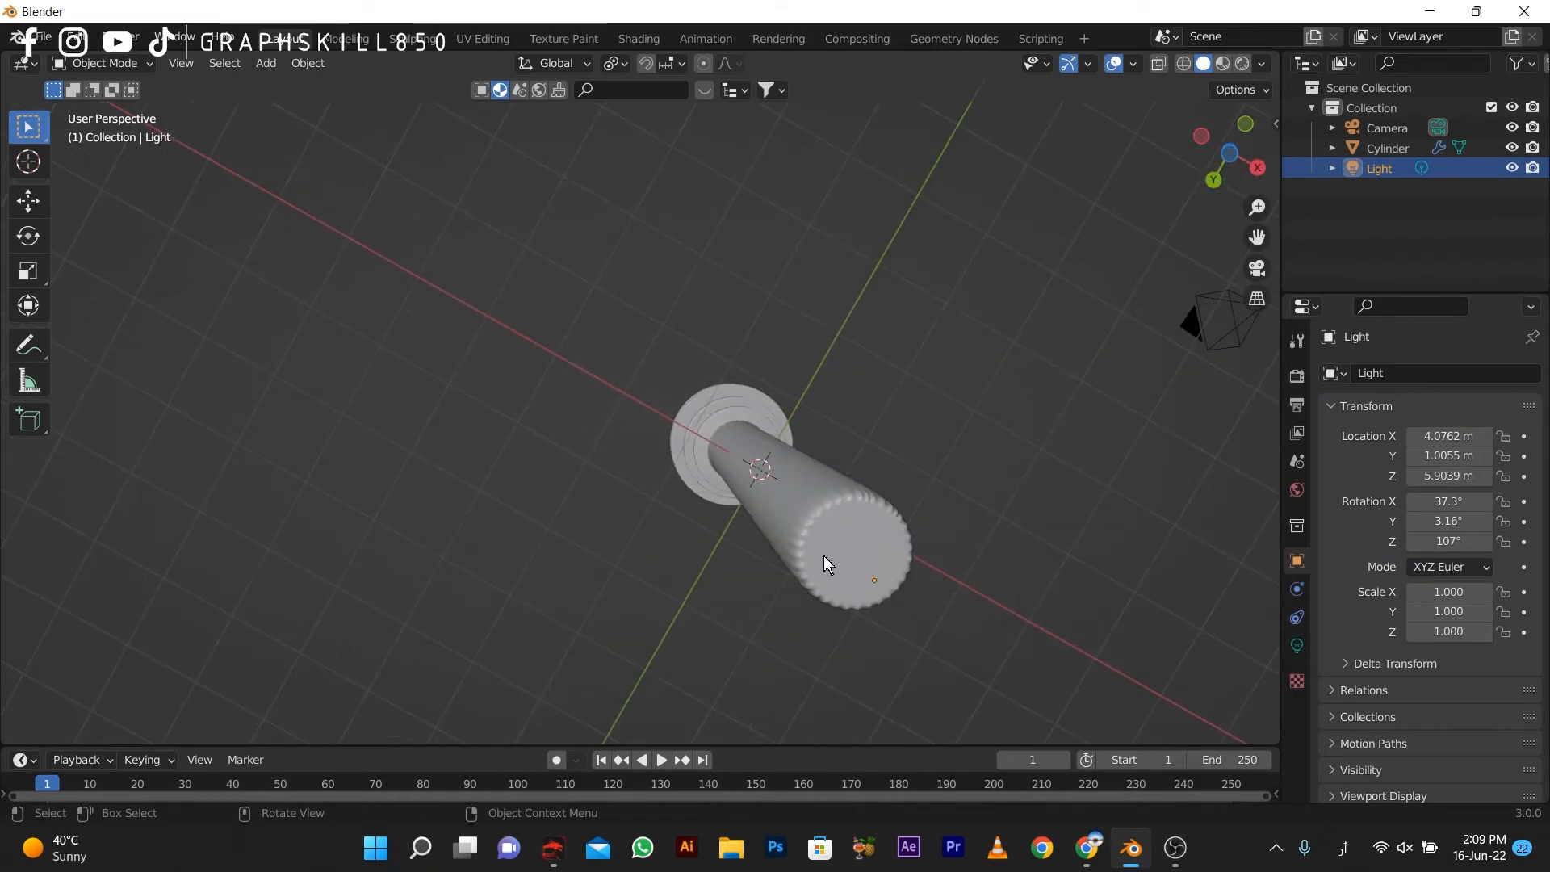
click(824, 555)
middle_drag(829, 550, 854, 569)
key(Tab)
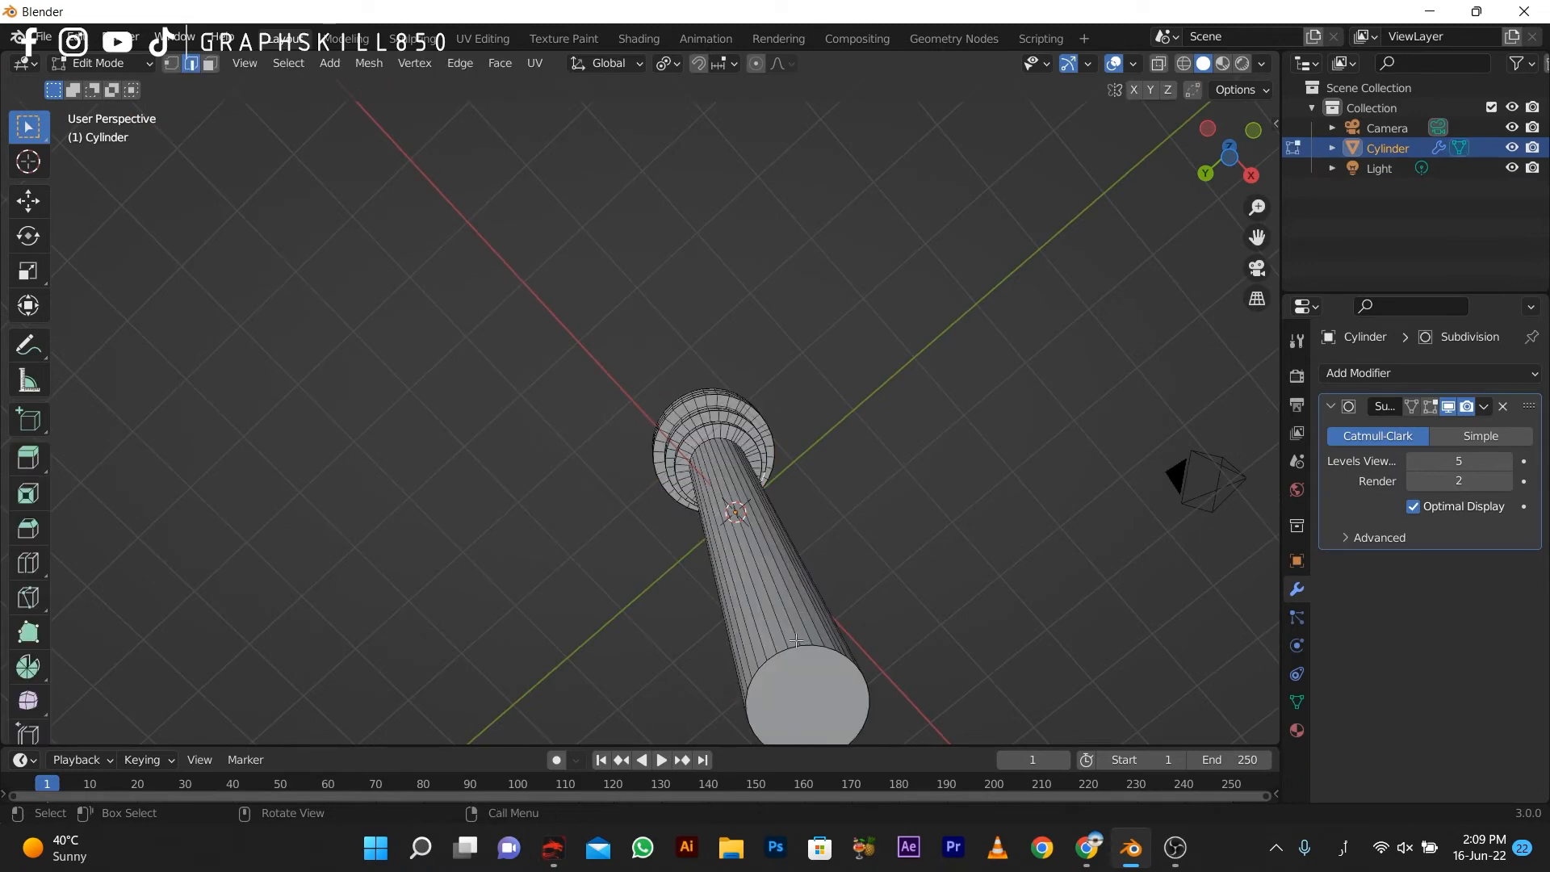
key(ctrl+r)
click(775, 603)
click(775, 603)
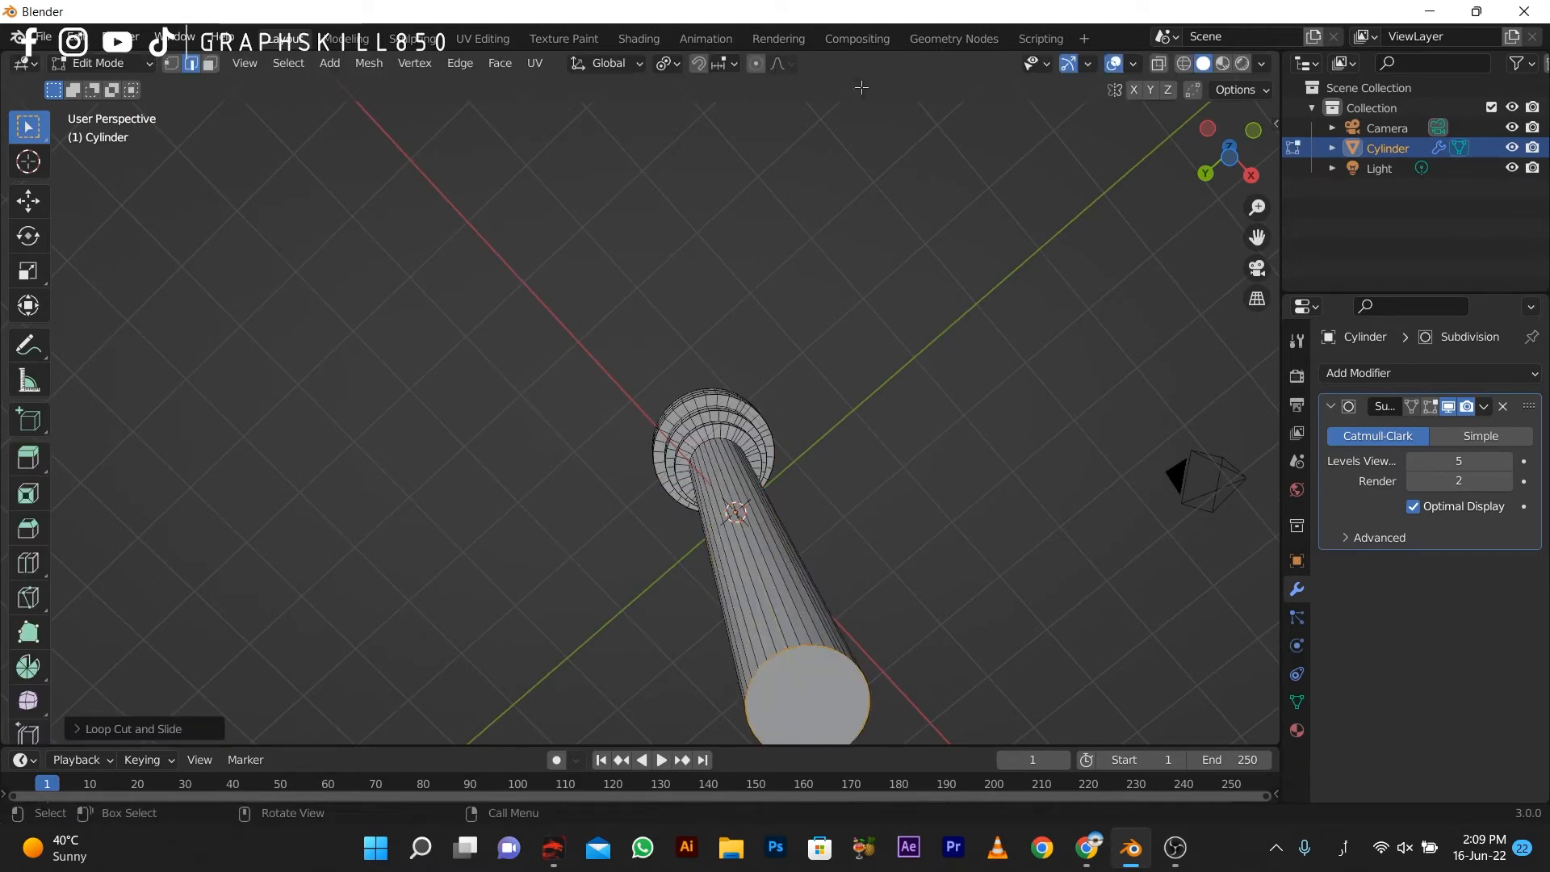
Step: Add another loop cut around the shaft and slide it down to the shaft's bottom end
scroll(794, 411, down, 3)
middle_drag(793, 411, 806, 436)
key(ctrl+r)
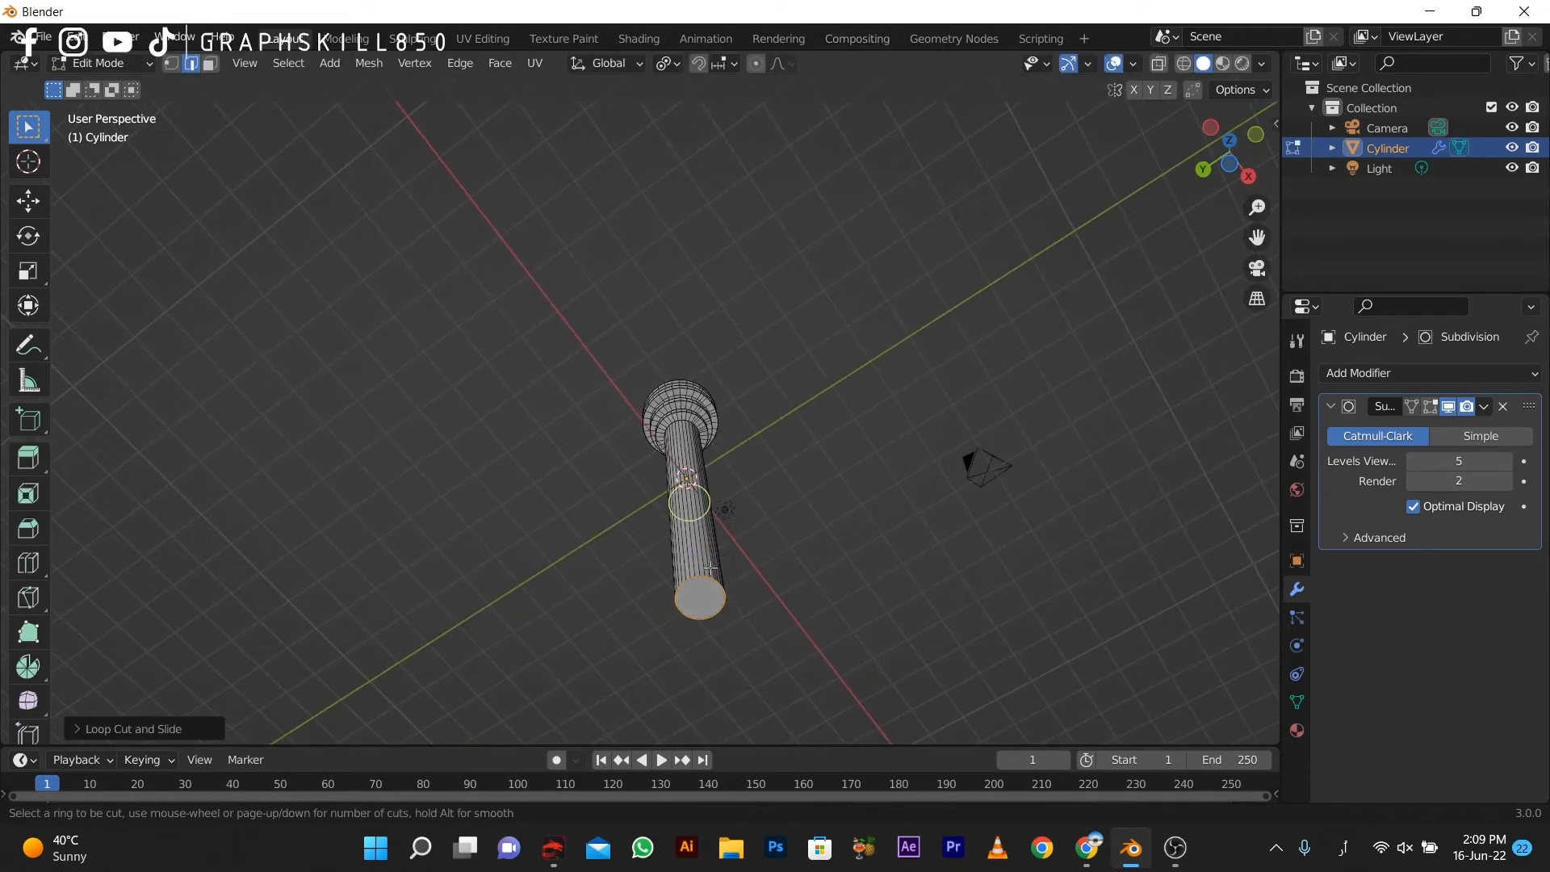
click(721, 540)
click(729, 656)
scroll(702, 608, up, 1)
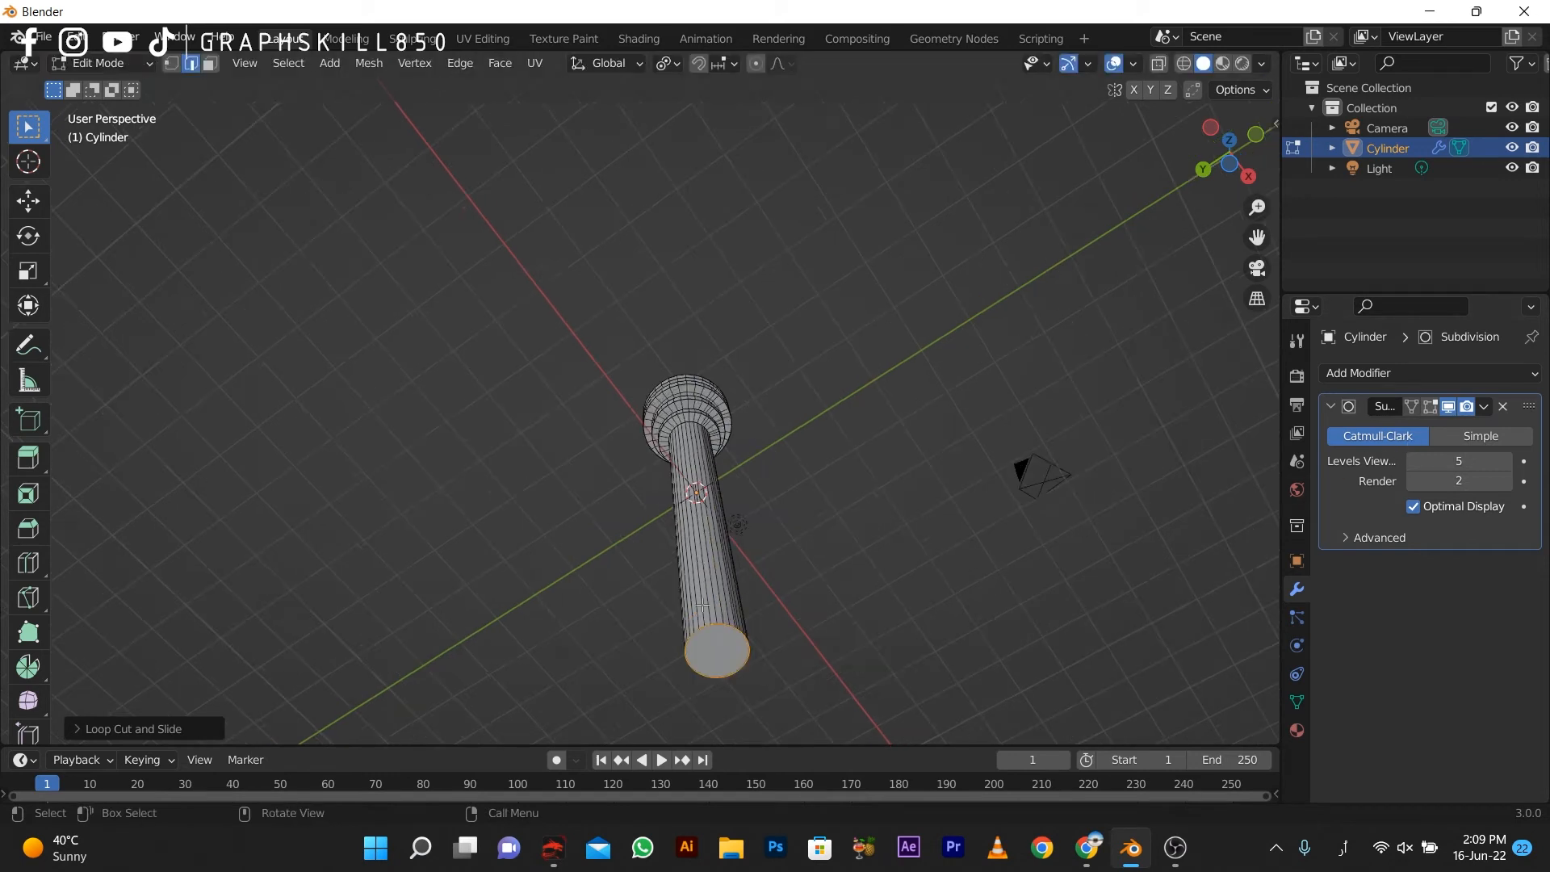
Step: Switch to face selection and extrude the shaft's bottom face slightly outward
shift+middle_drag(702, 608, 730, 493)
click(210, 64)
click(759, 497)
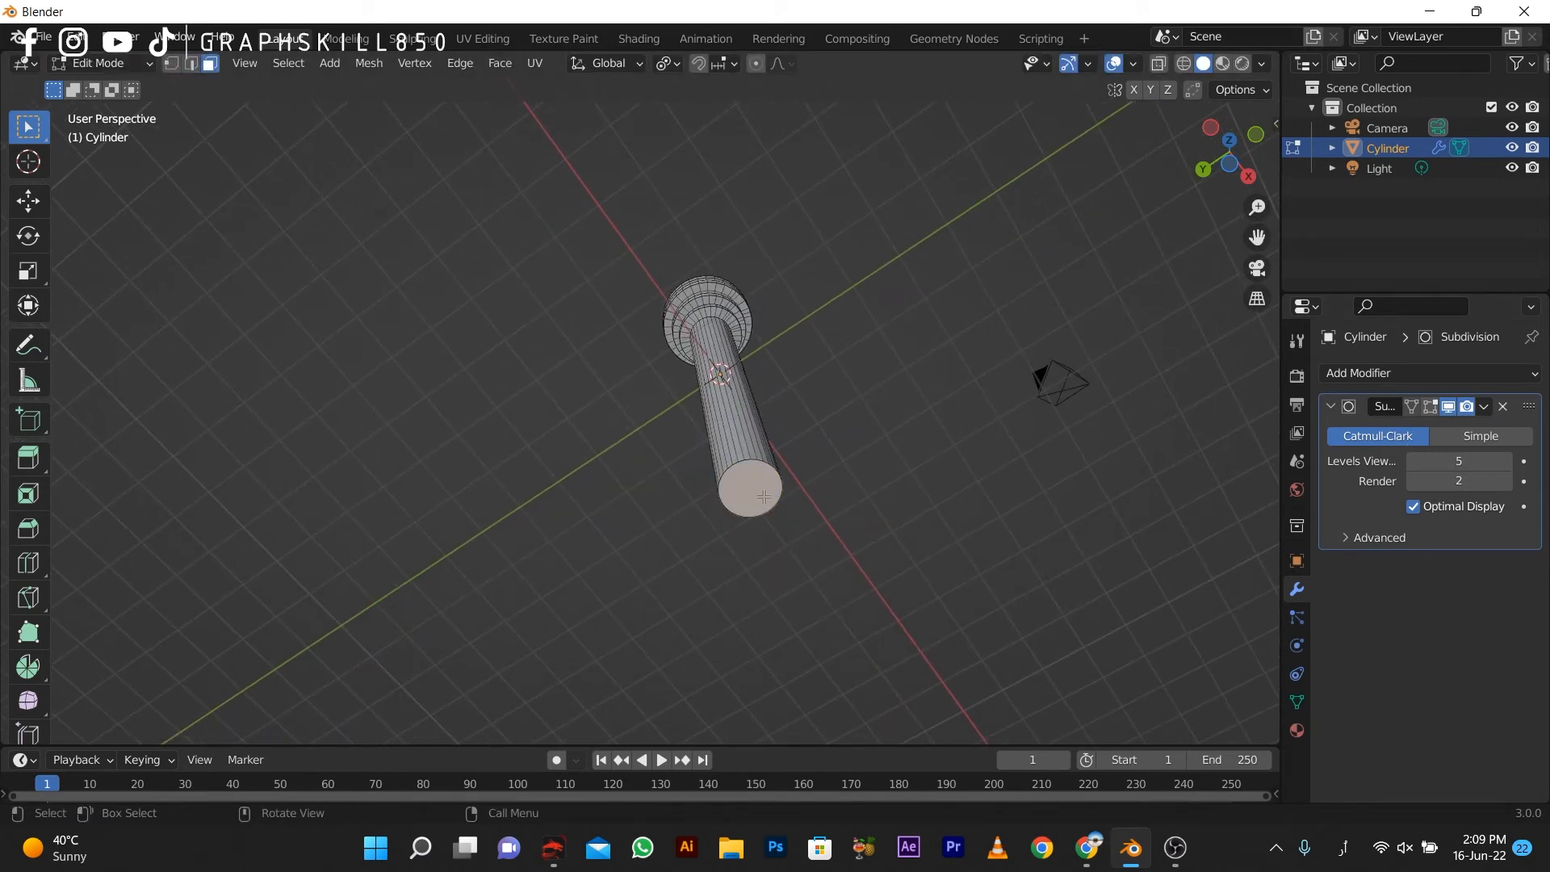
key(e)
click(763, 514)
Step: Bevel the extruded bottom face into a rounded dome with about 10 segments, and return to Object Mode
key(ctrl+b)
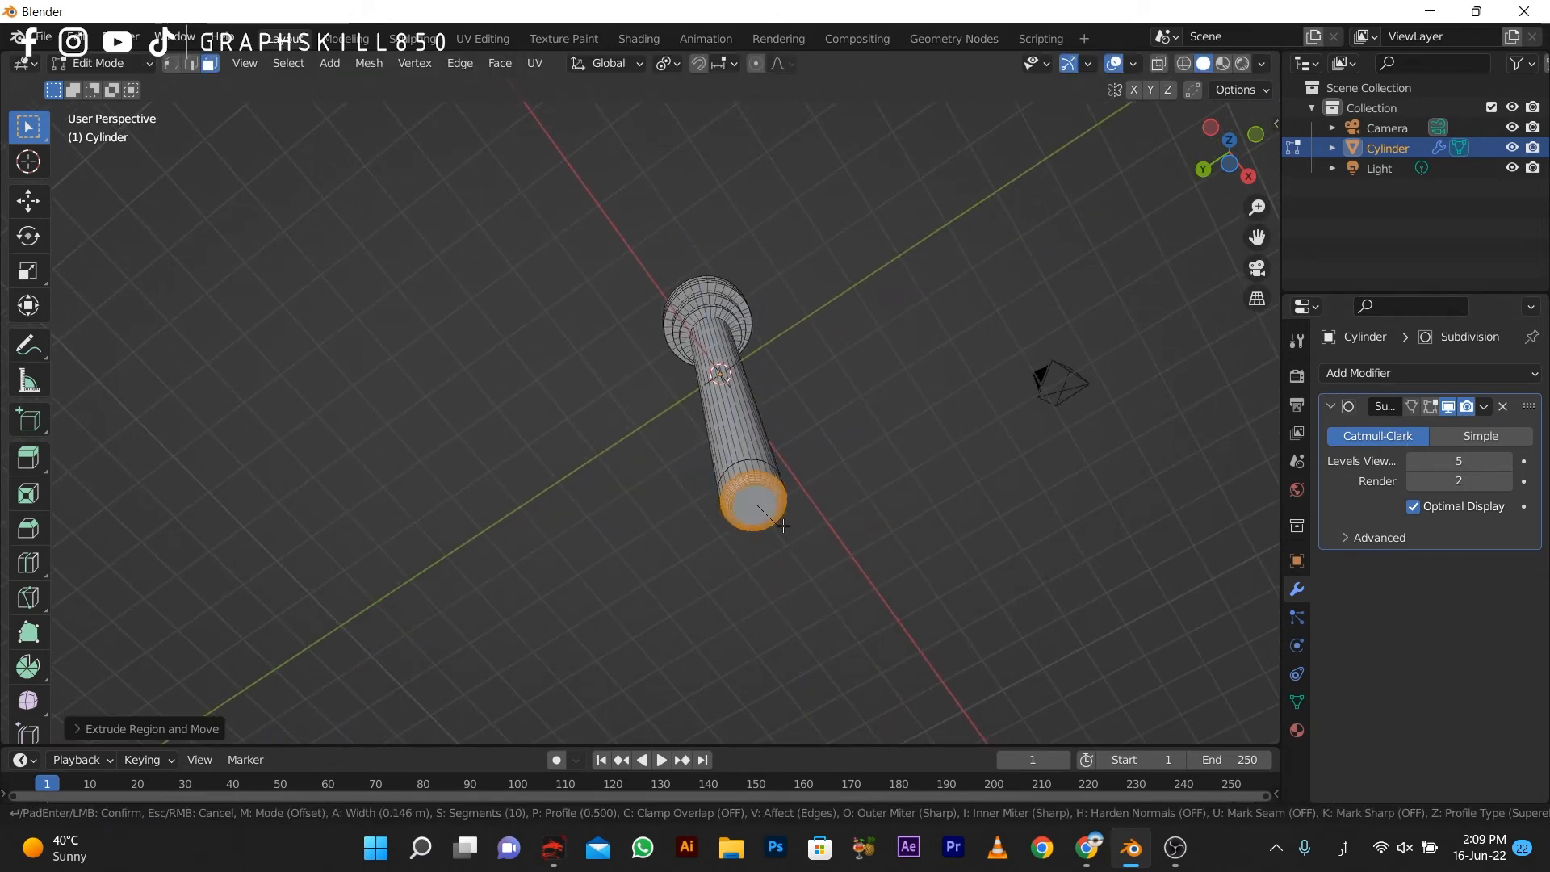
scroll(807, 534, up, 6)
click(799, 532)
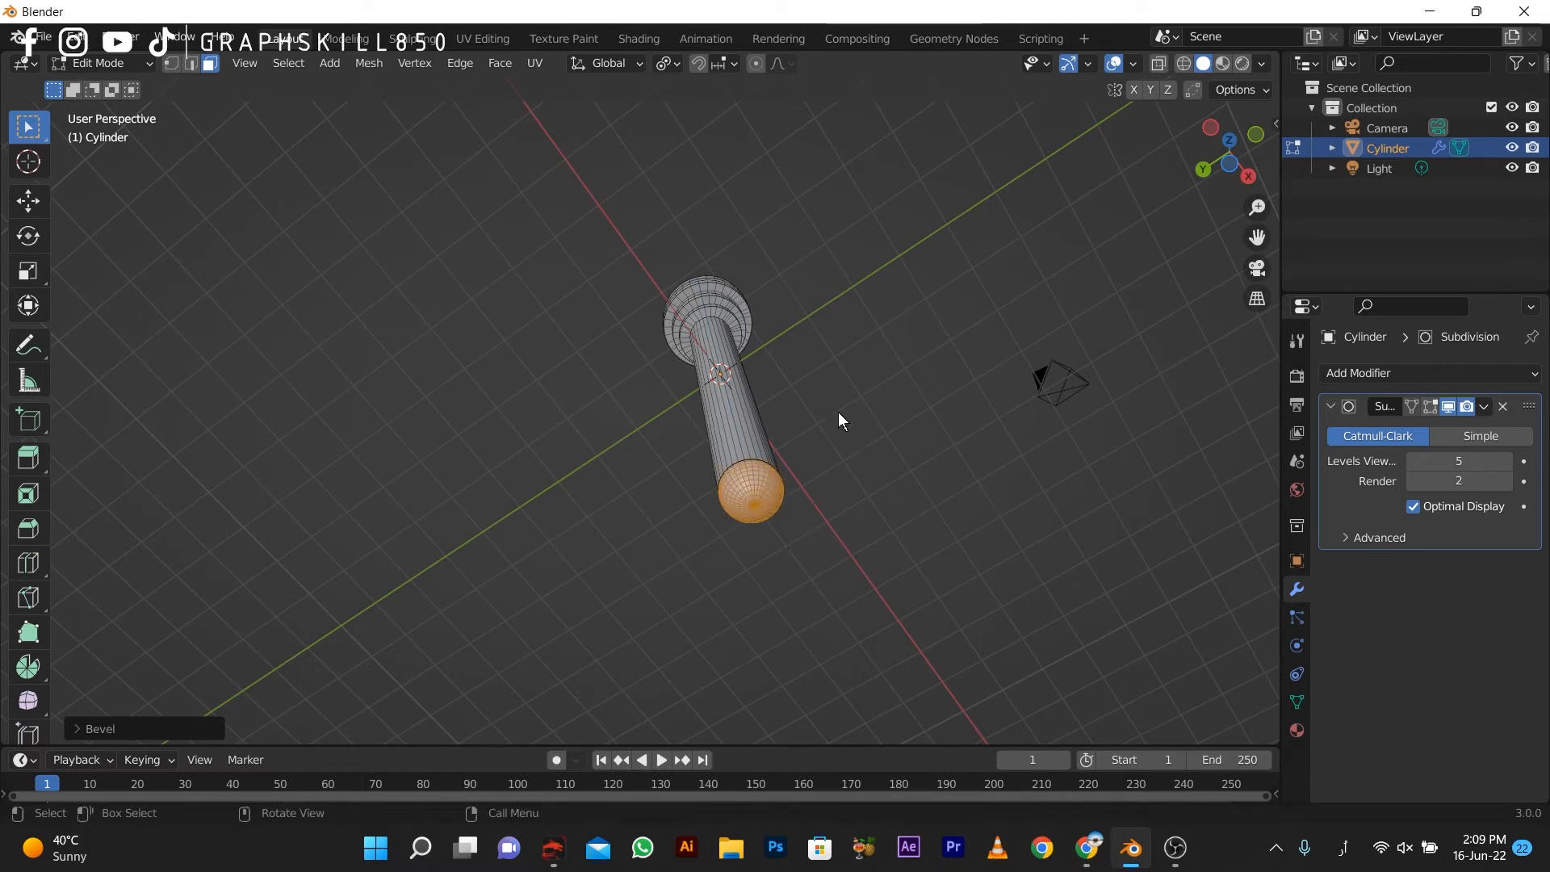
key(Tab)
middle_drag(838, 412, 786, 439)
scroll(786, 431, down, 2)
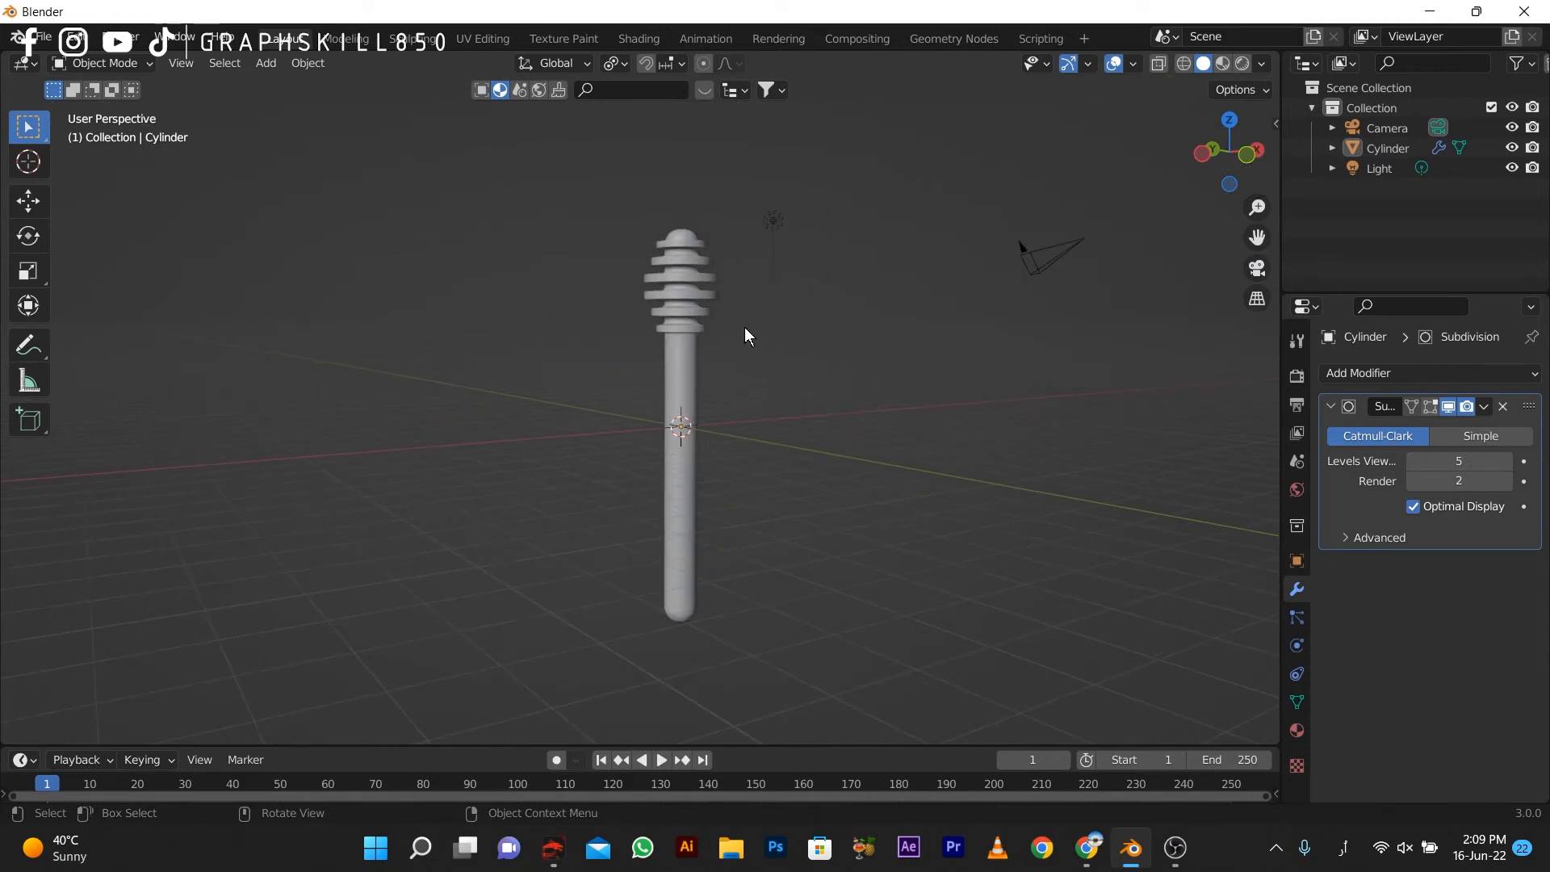
Step: Switch the viewport to material preview and search the BlenderKit material library for "wood"
shift+middle_drag(744, 327, 842, 345)
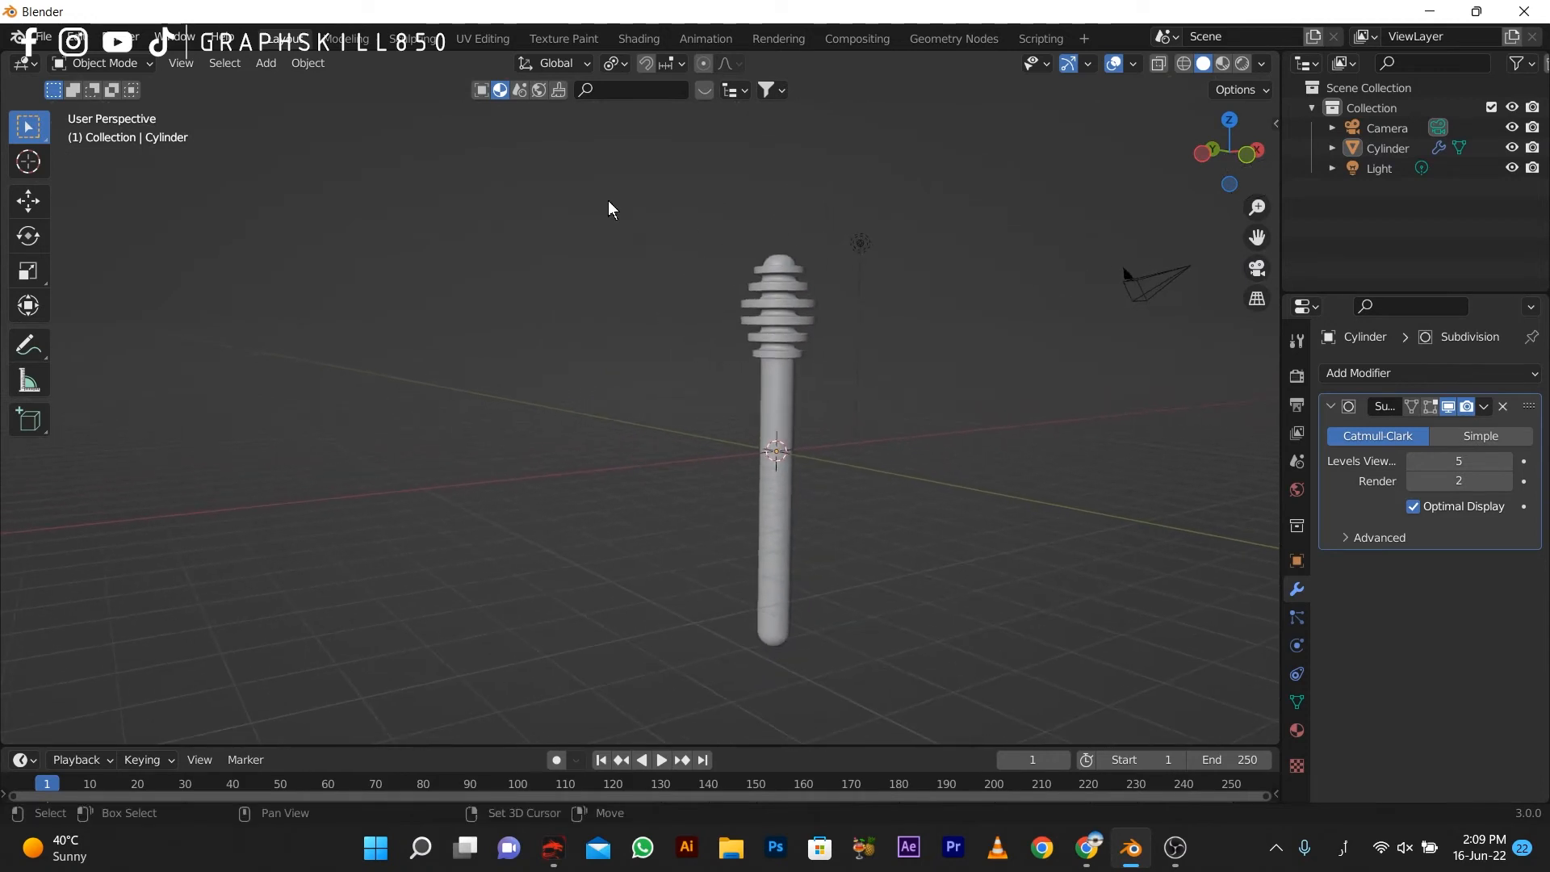
click(1222, 63)
click(699, 90)
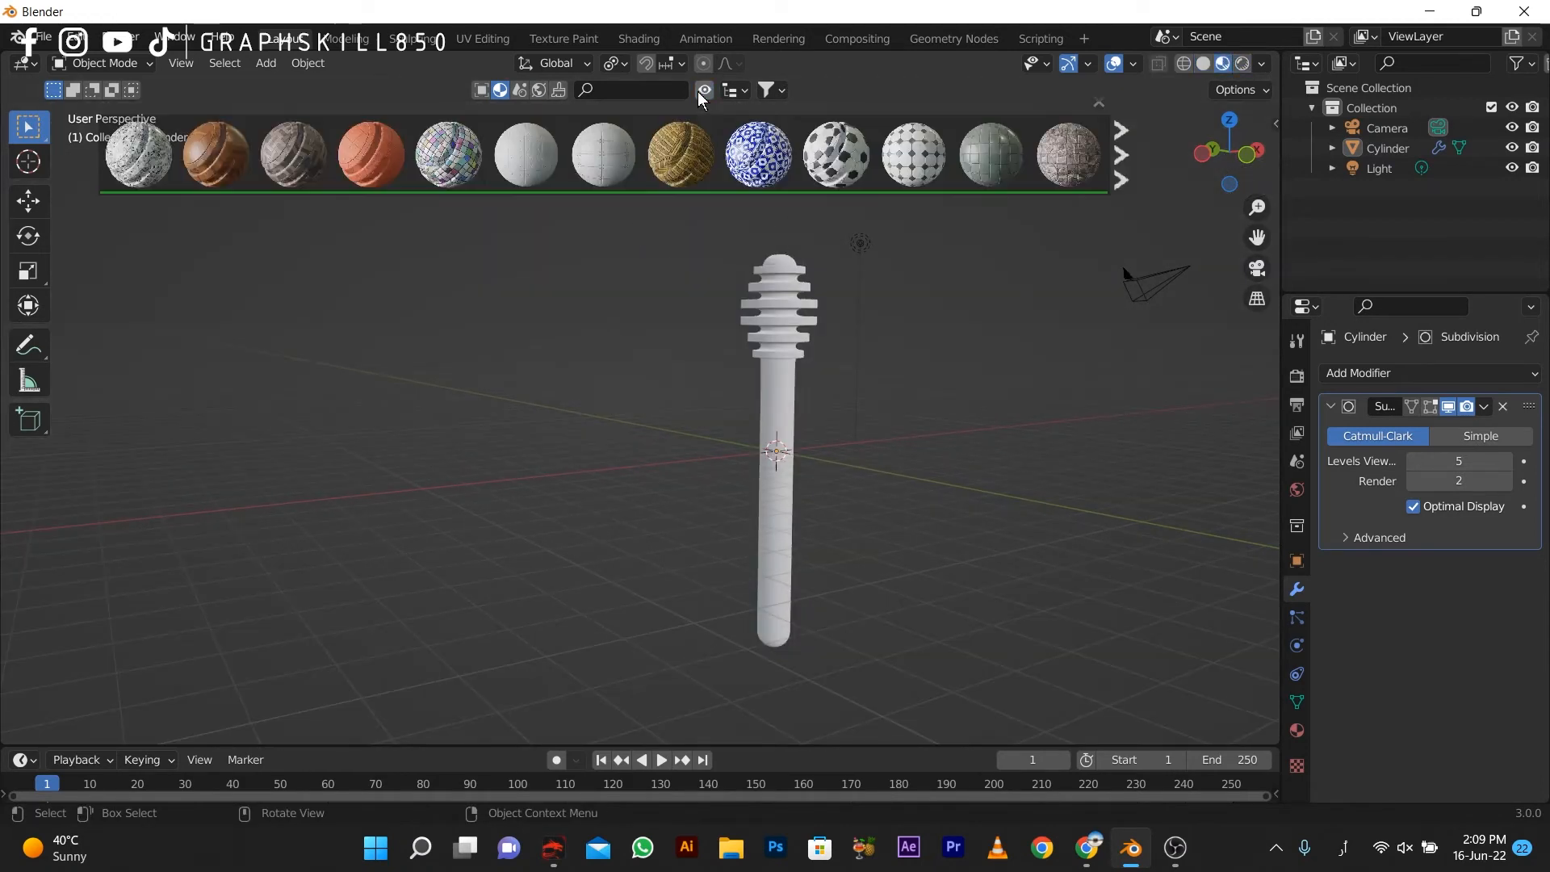
click(1122, 149)
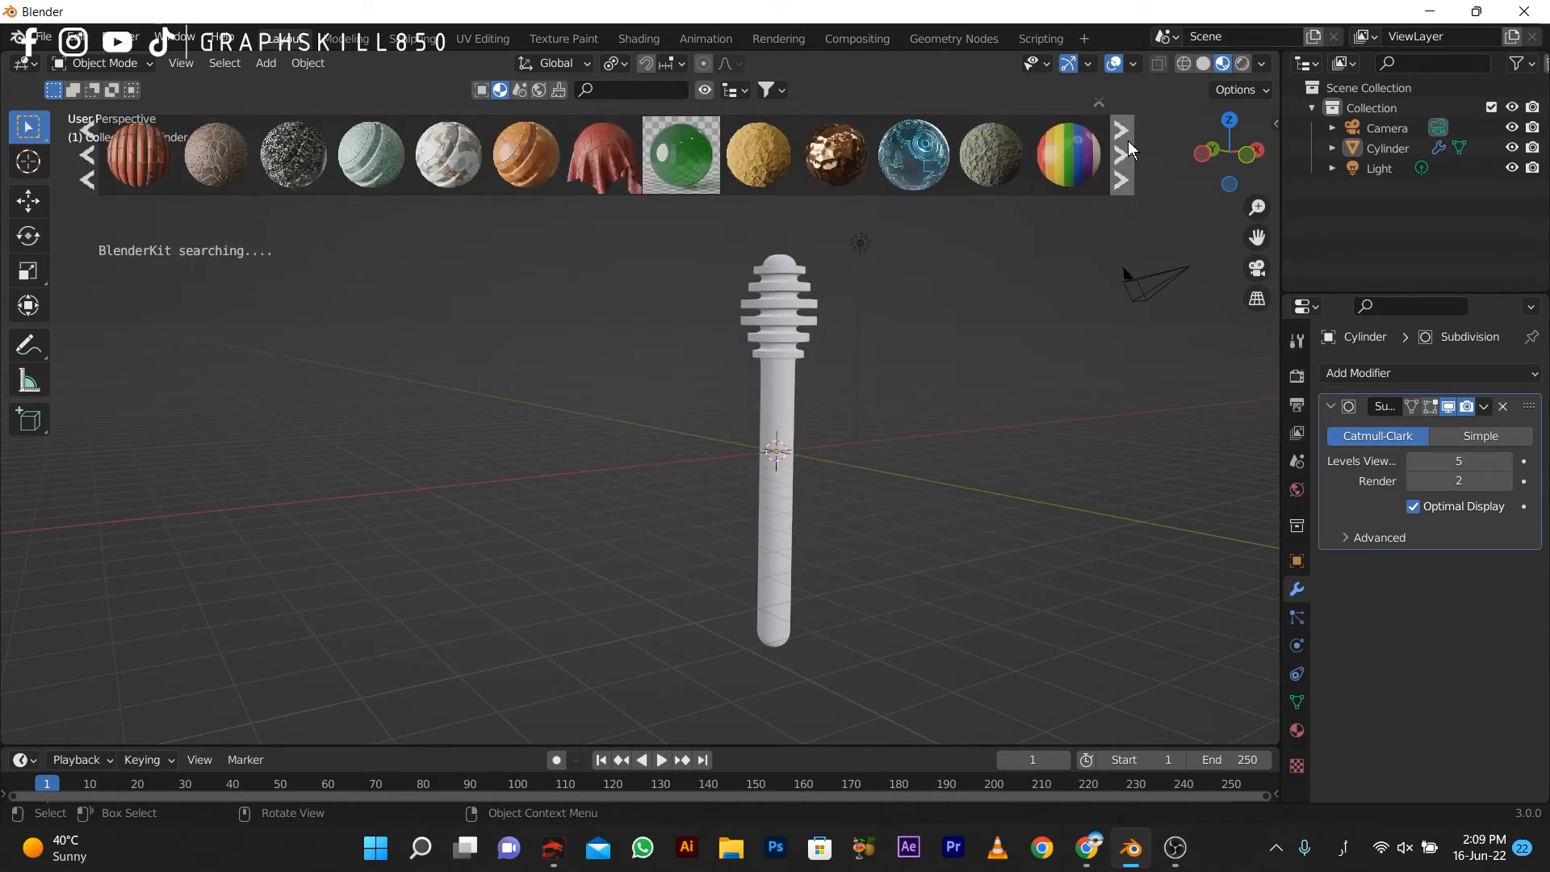
click(647, 90)
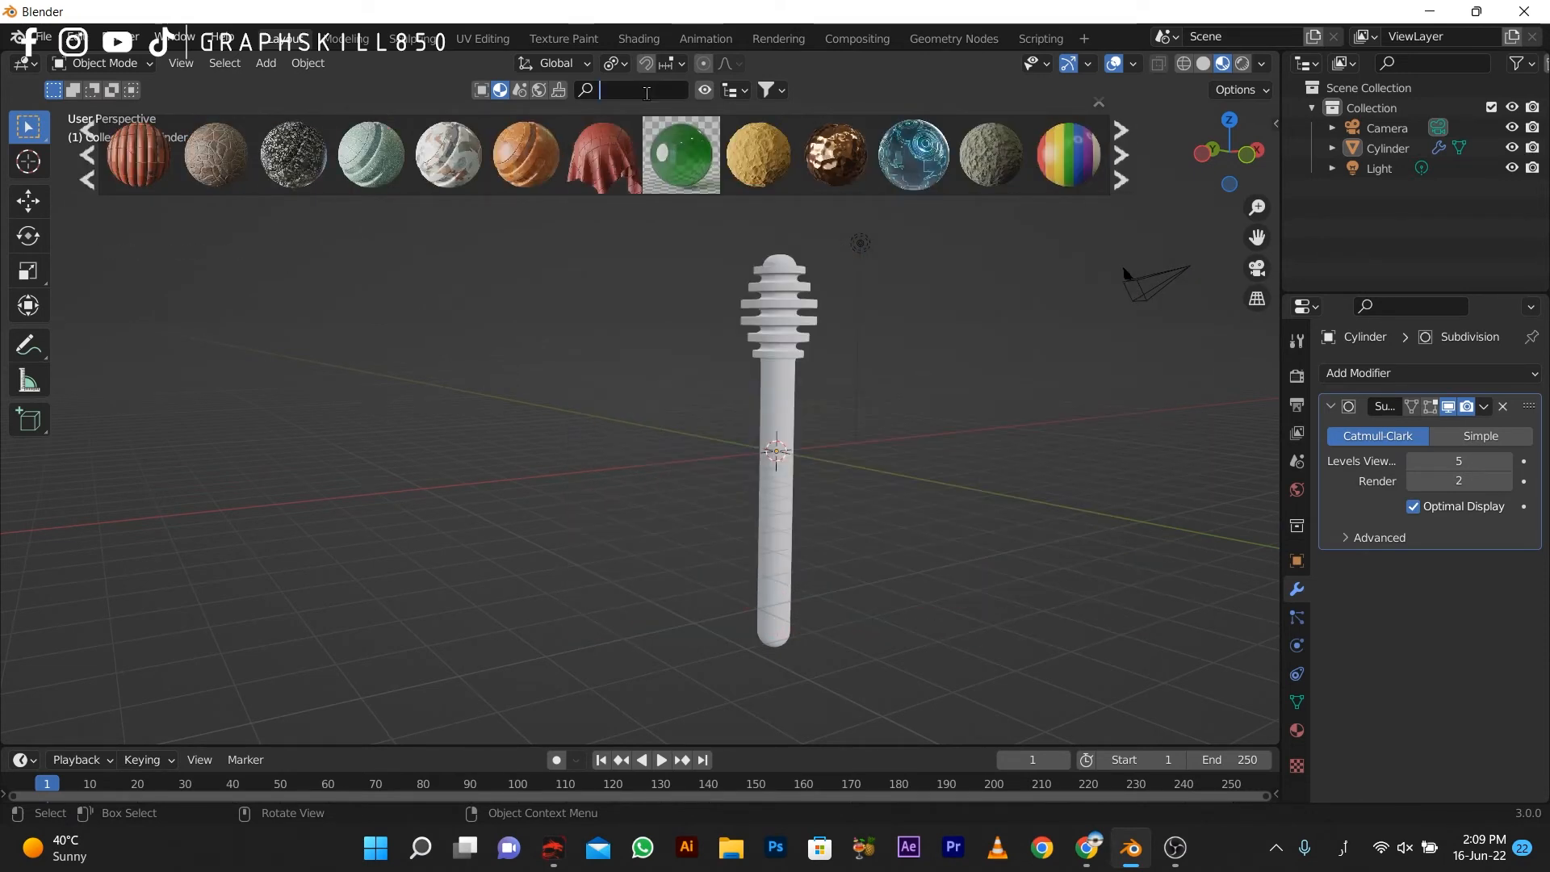
key(BackSpace)
key(BackSpace)
key(super+space)
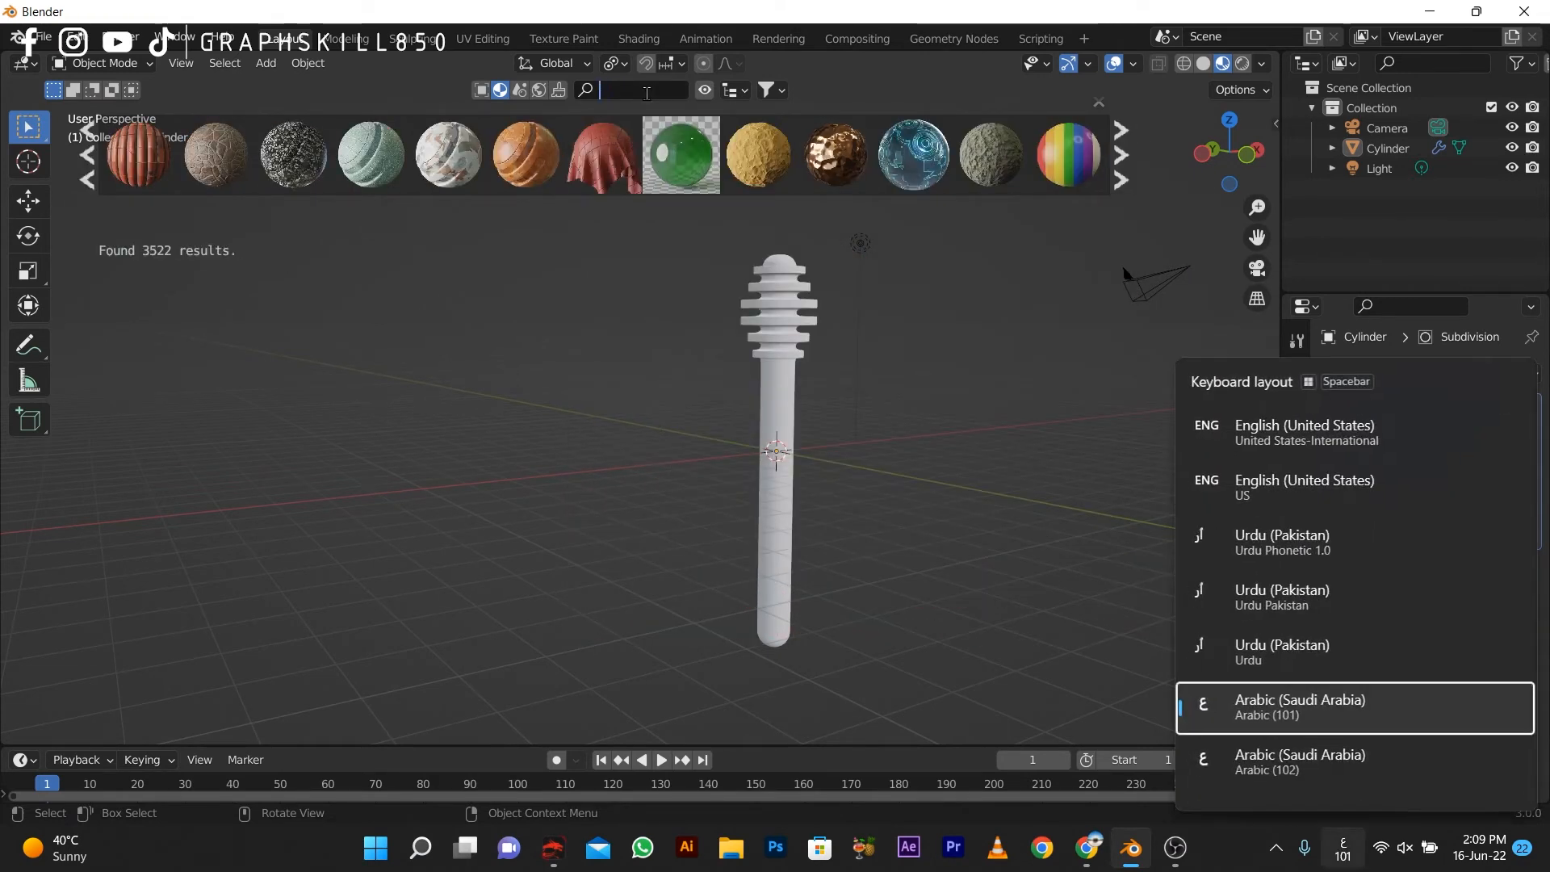
text(wp)
text(ood)
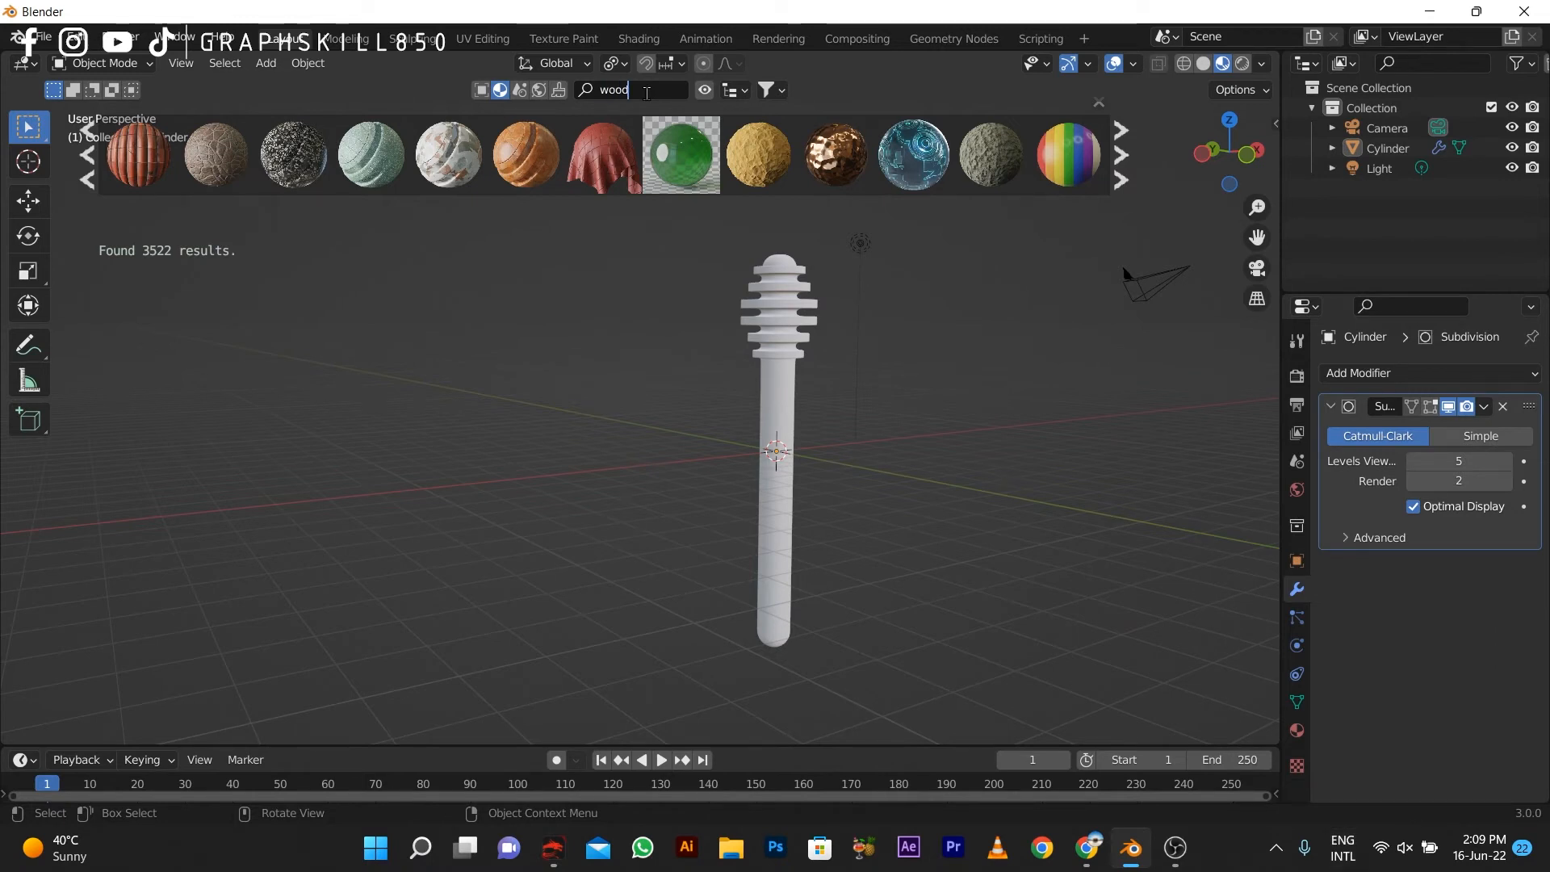
key(Return)
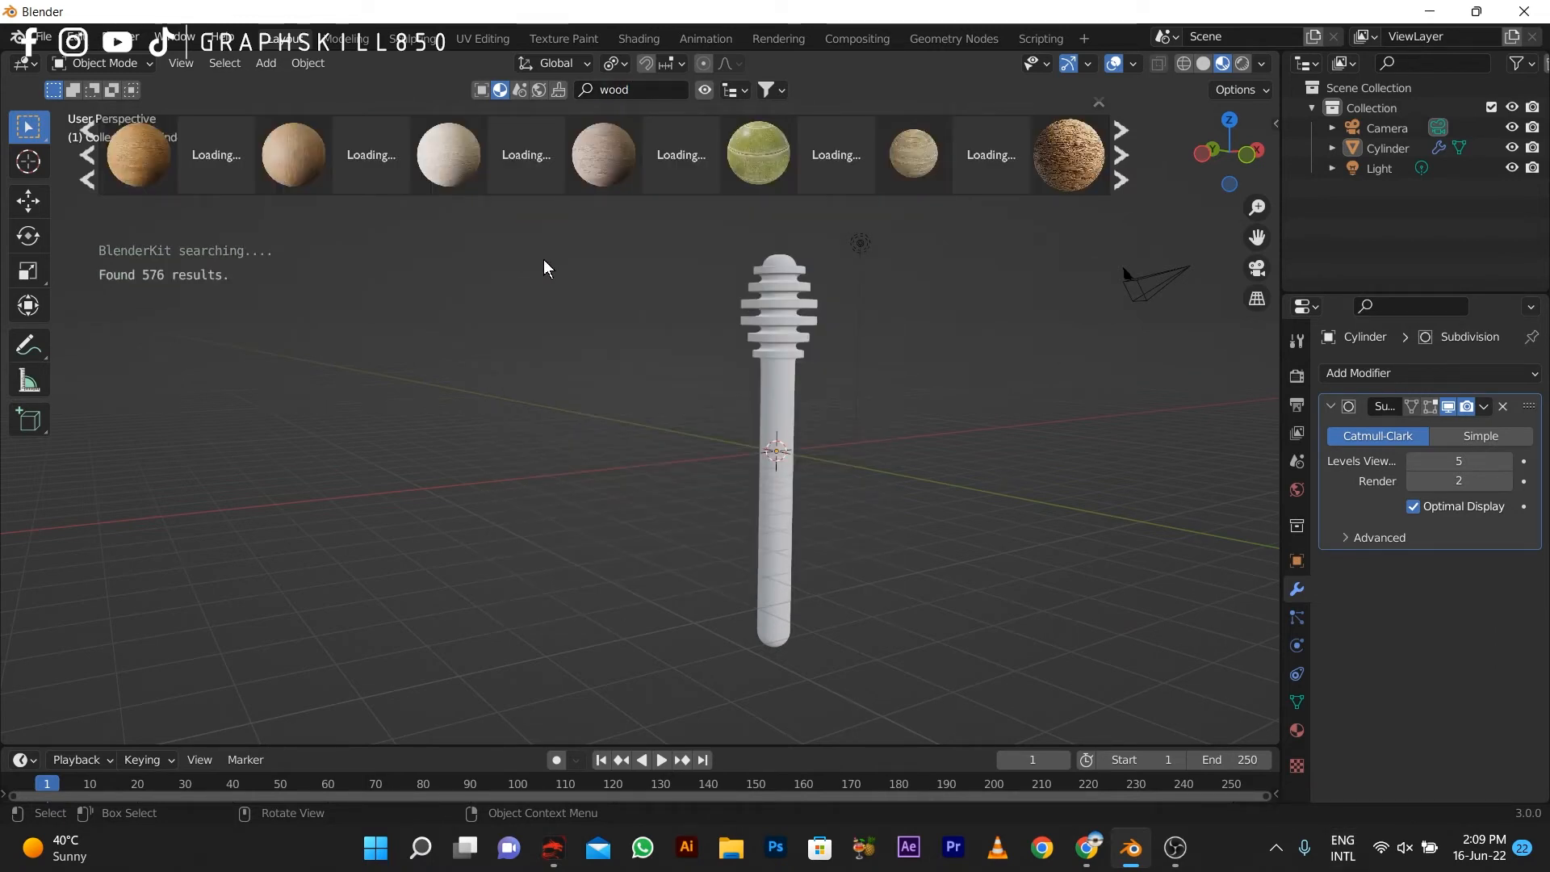
Step: Apply the light brown wood material, third in the search results, to the cylinder and close the asset bar
mouse_move(278, 153)
drag(277, 151, 312, 184)
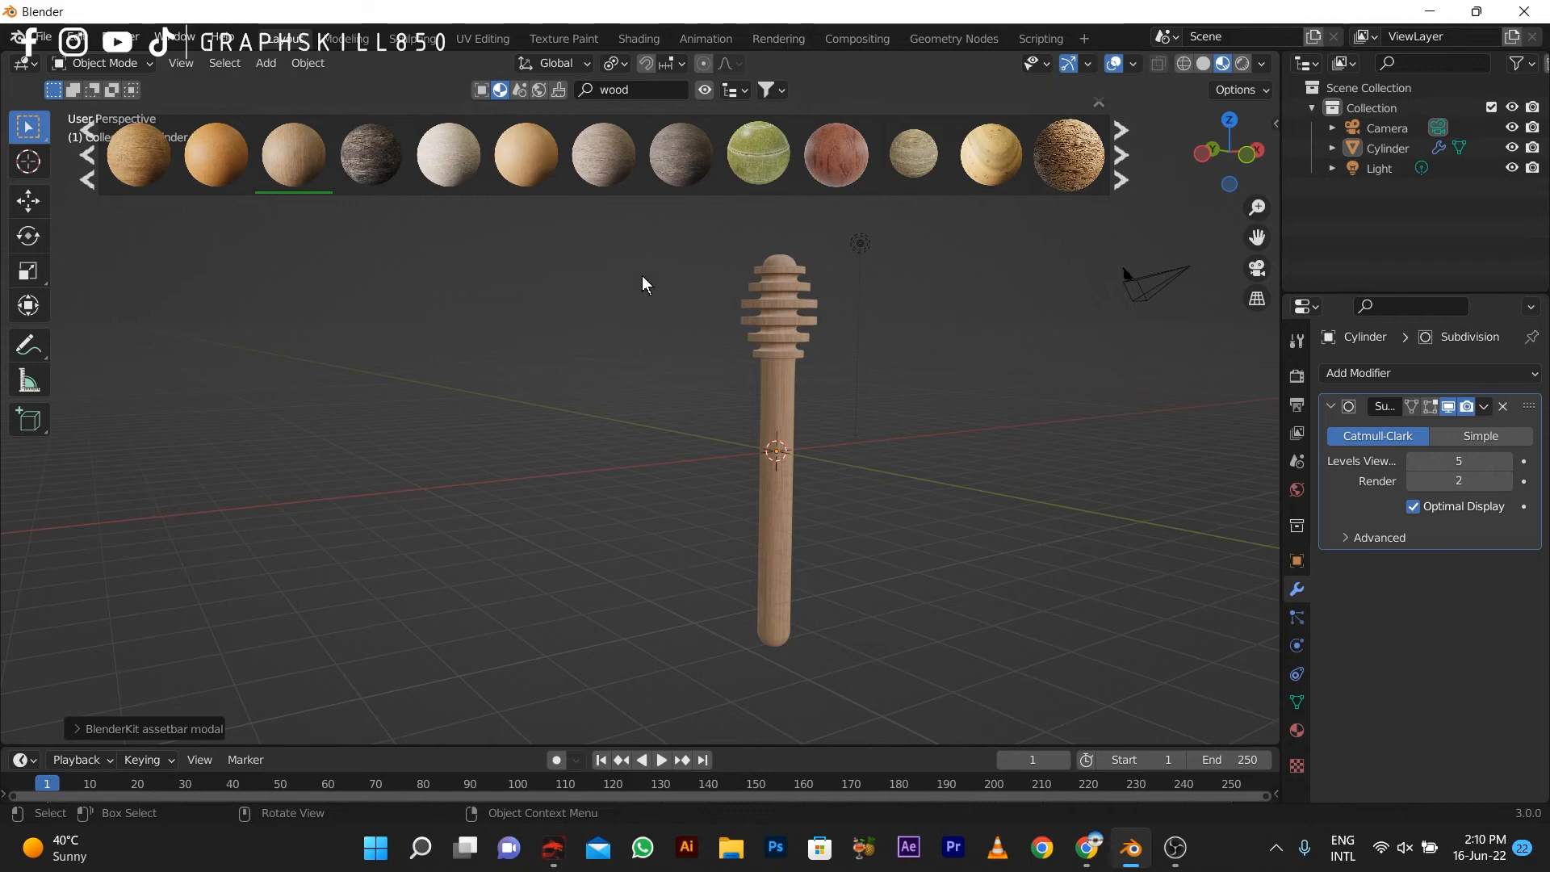
click(1101, 101)
middle_drag(738, 391, 700, 430)
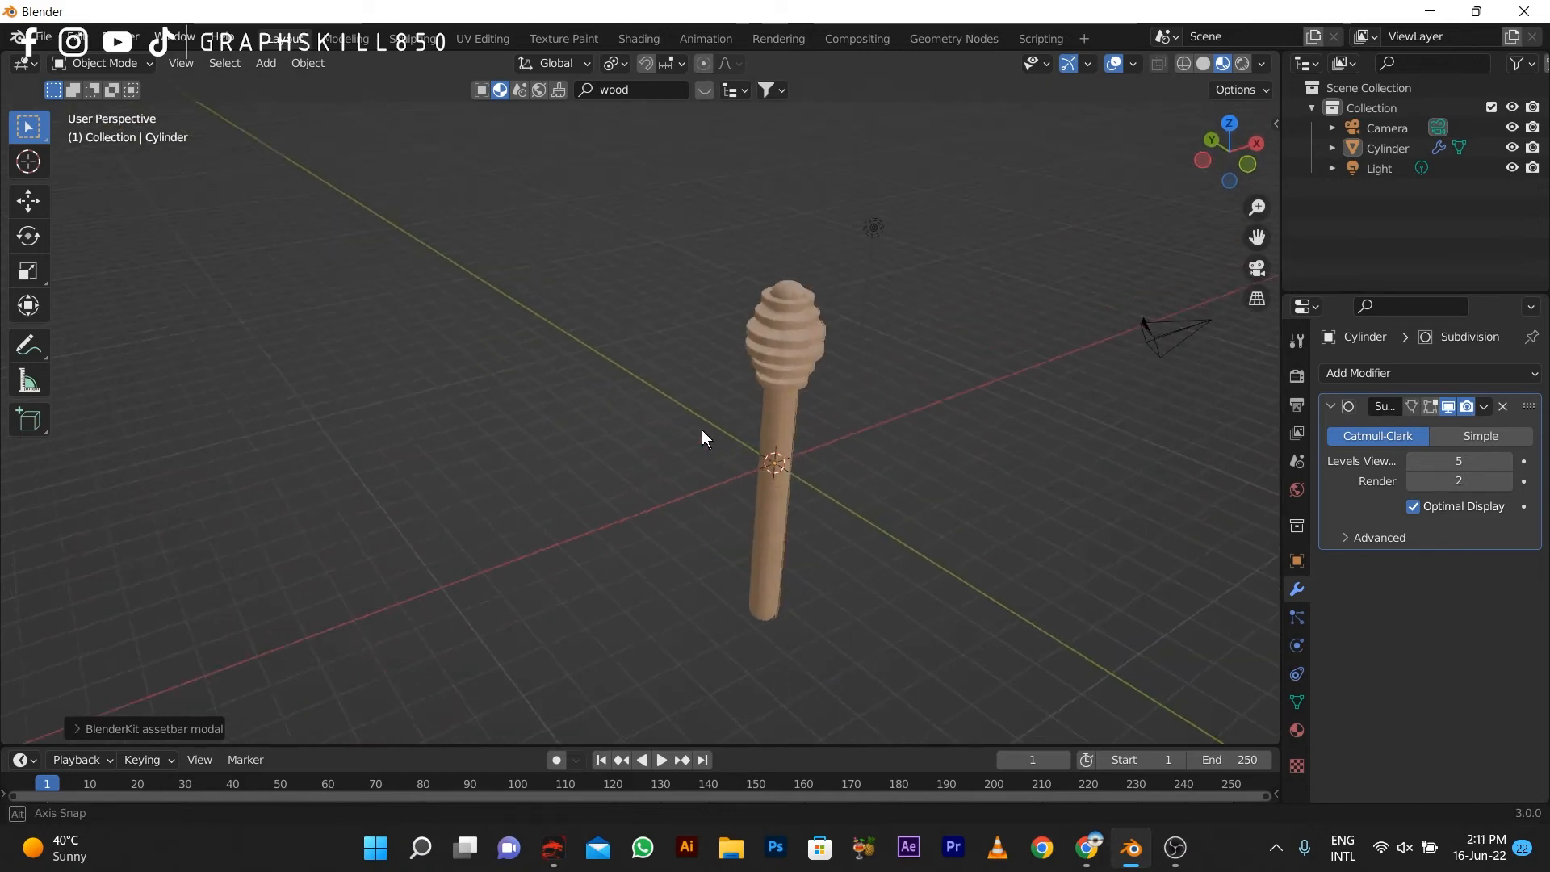
scroll(699, 416, up, 5)
middle_drag(854, 402, 959, 387)
scroll(958, 387, down, 3)
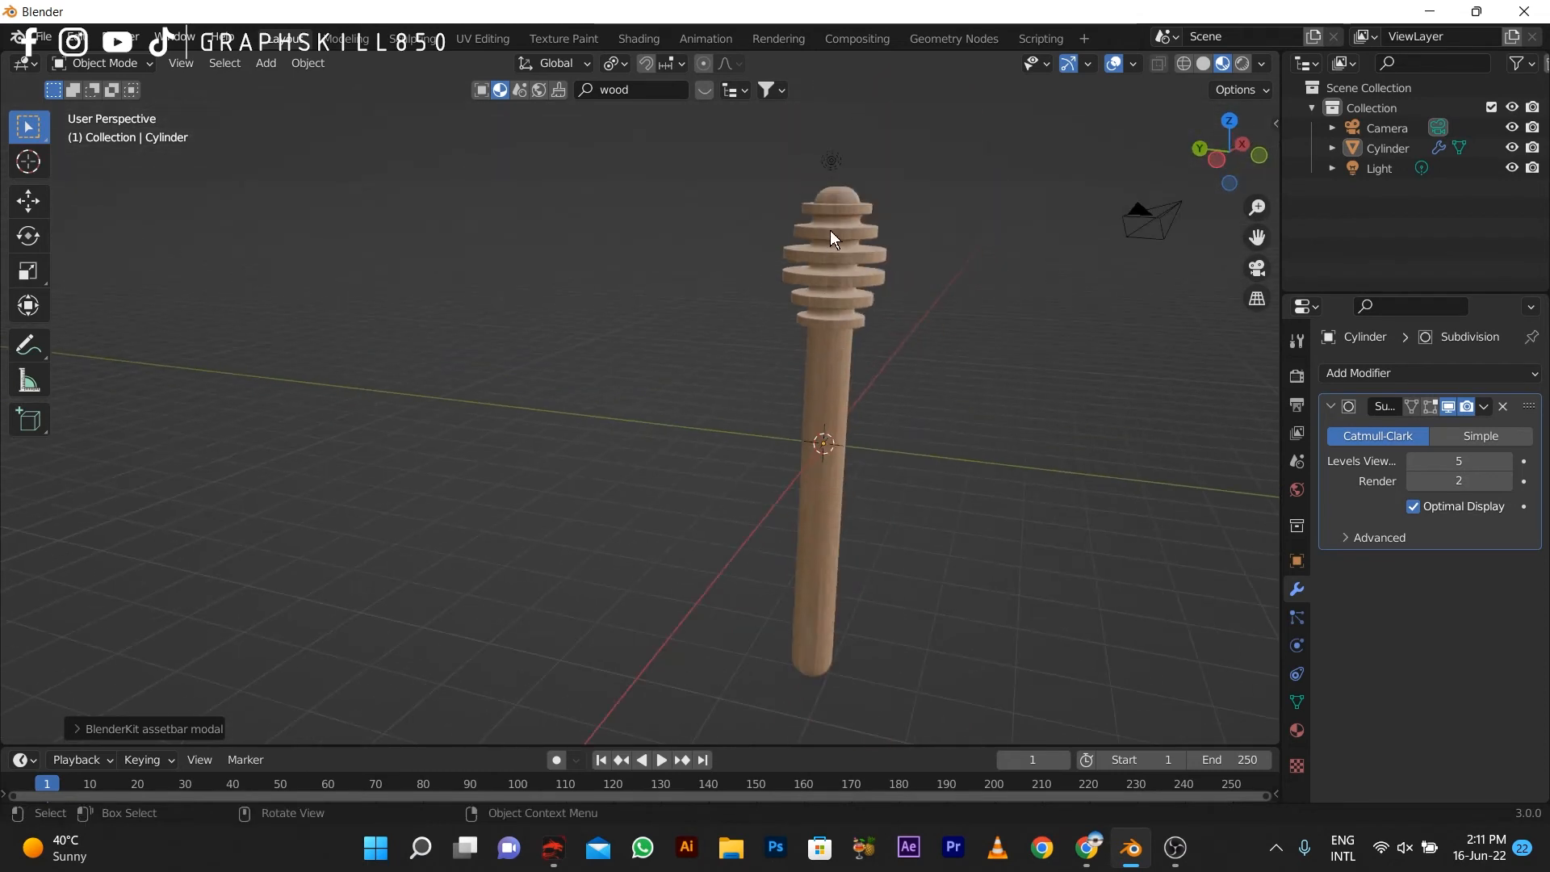
Step: Select the cylinder, apply its Subdivision modifier, and deselect it
click(830, 231)
click(26, 202)
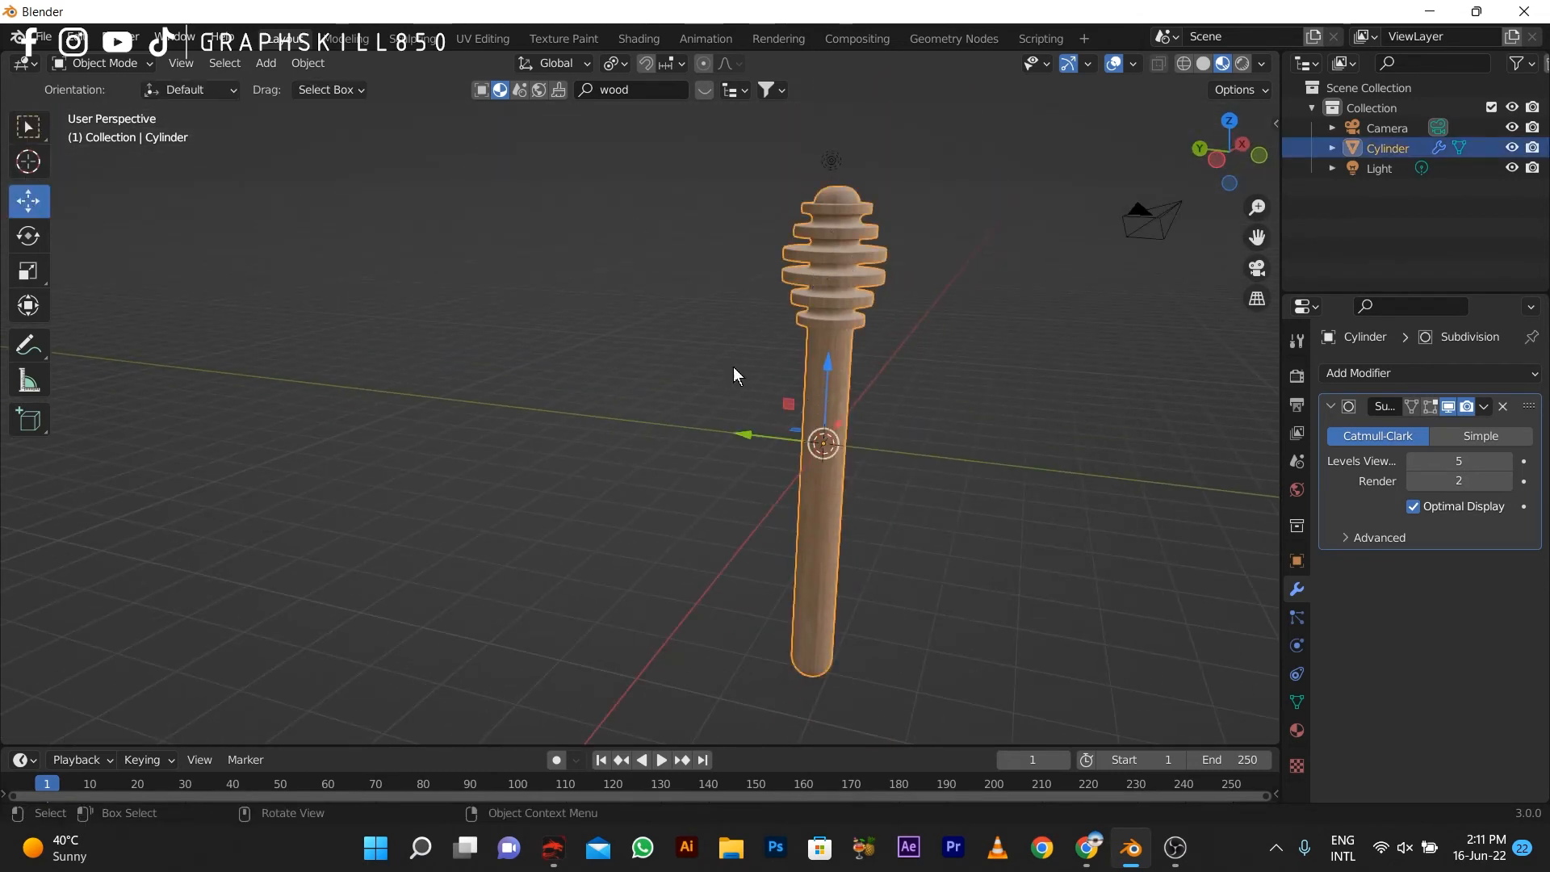
click(1483, 406)
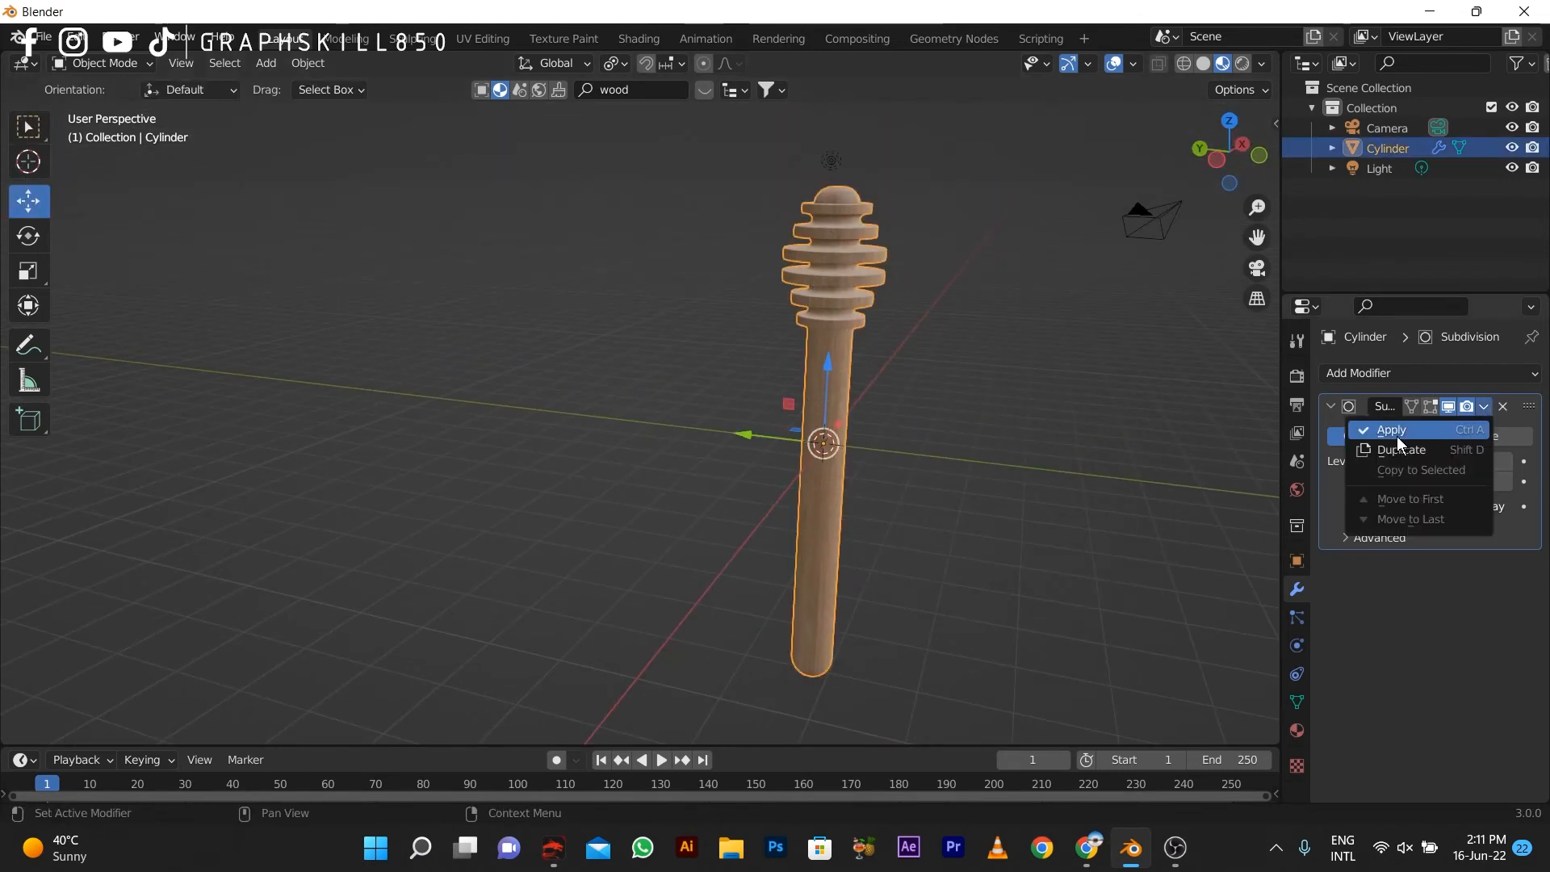
click(1484, 406)
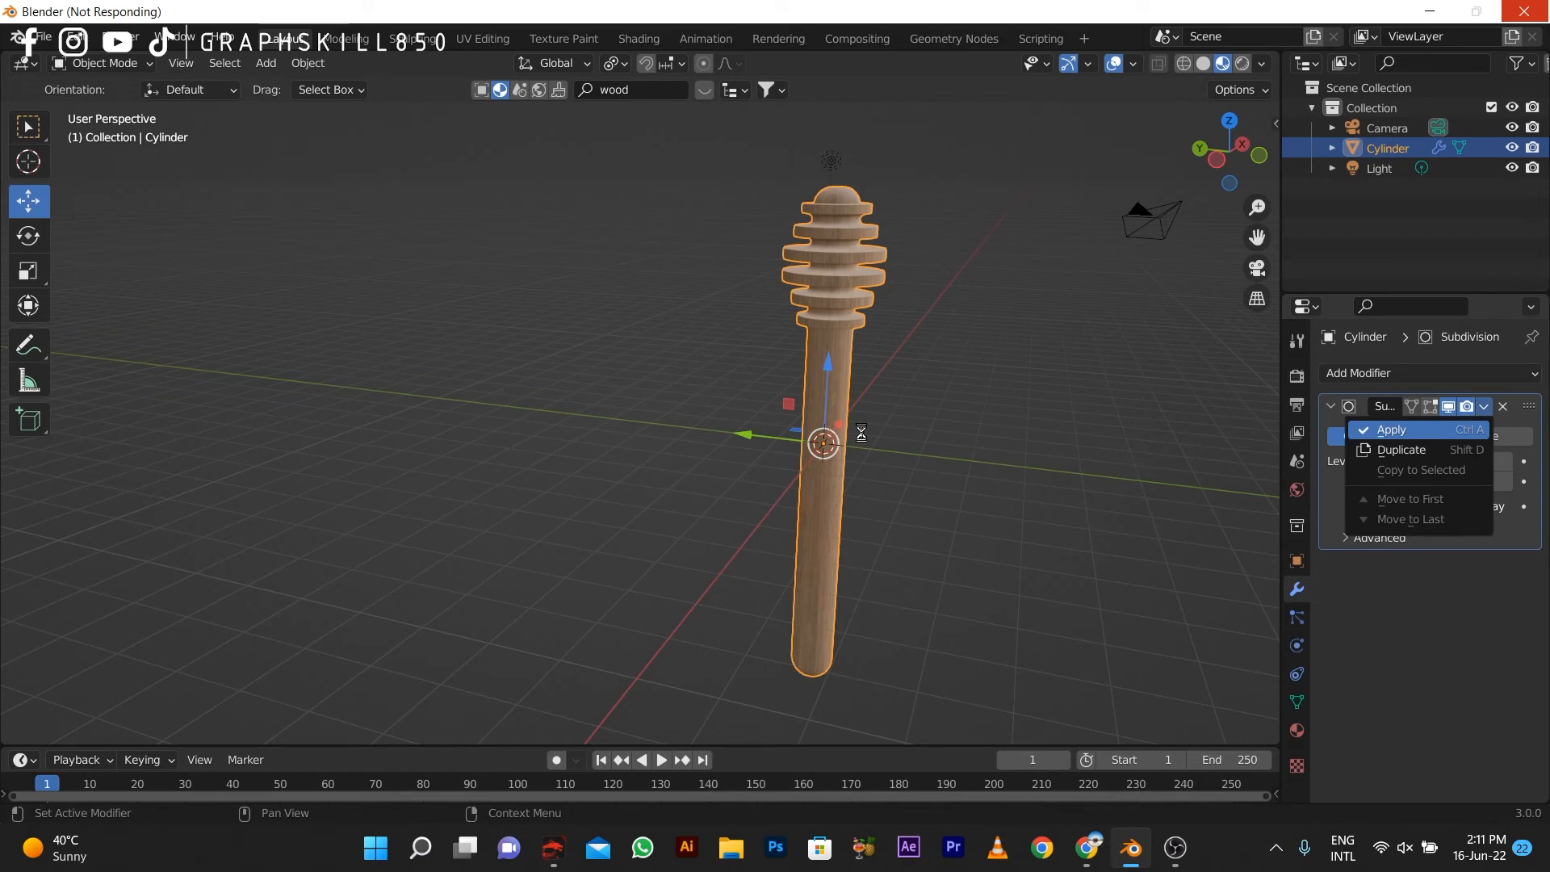
click(860, 432)
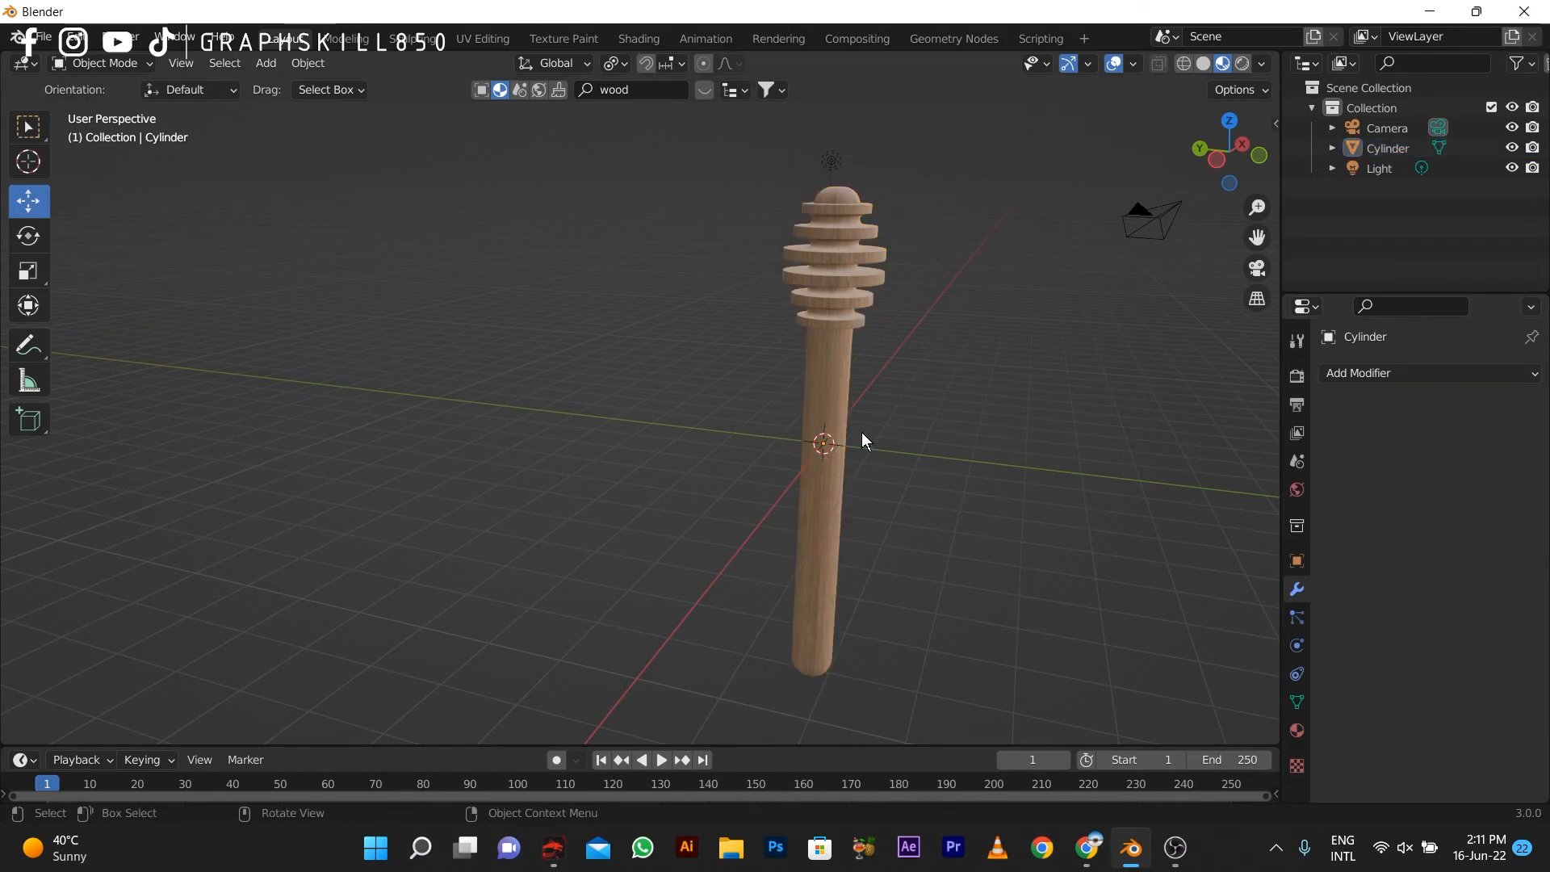
Step: Add a plane at the cylinder's centre and scale it up into a large floor surface
middle_drag(788, 450, 750, 459)
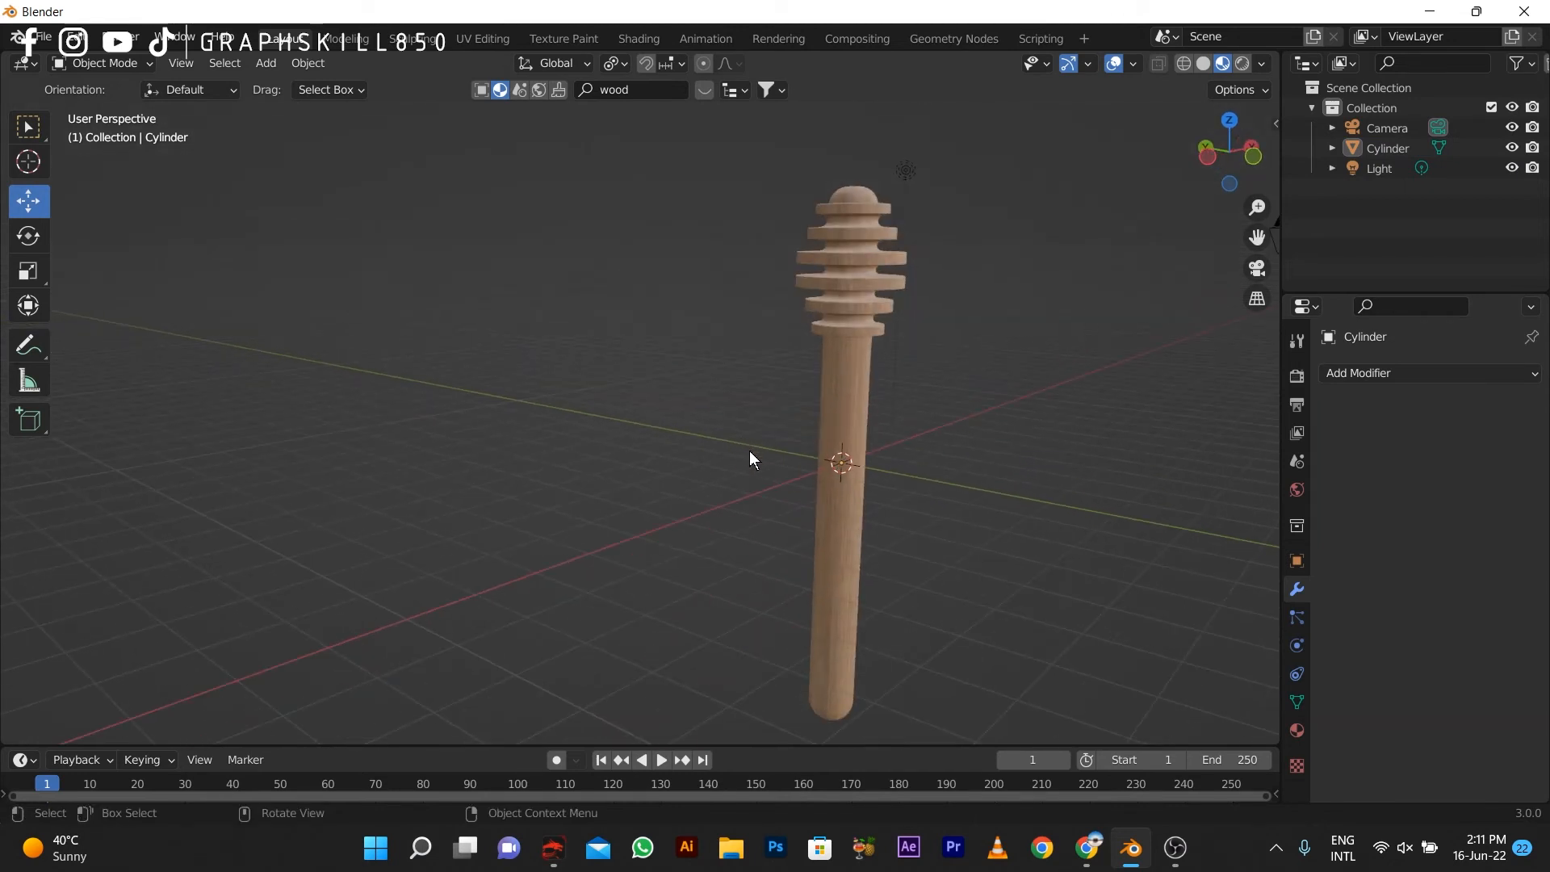
scroll(749, 456, down, 3)
key(shift+a)
mouse_move(651, 412)
click(810, 412)
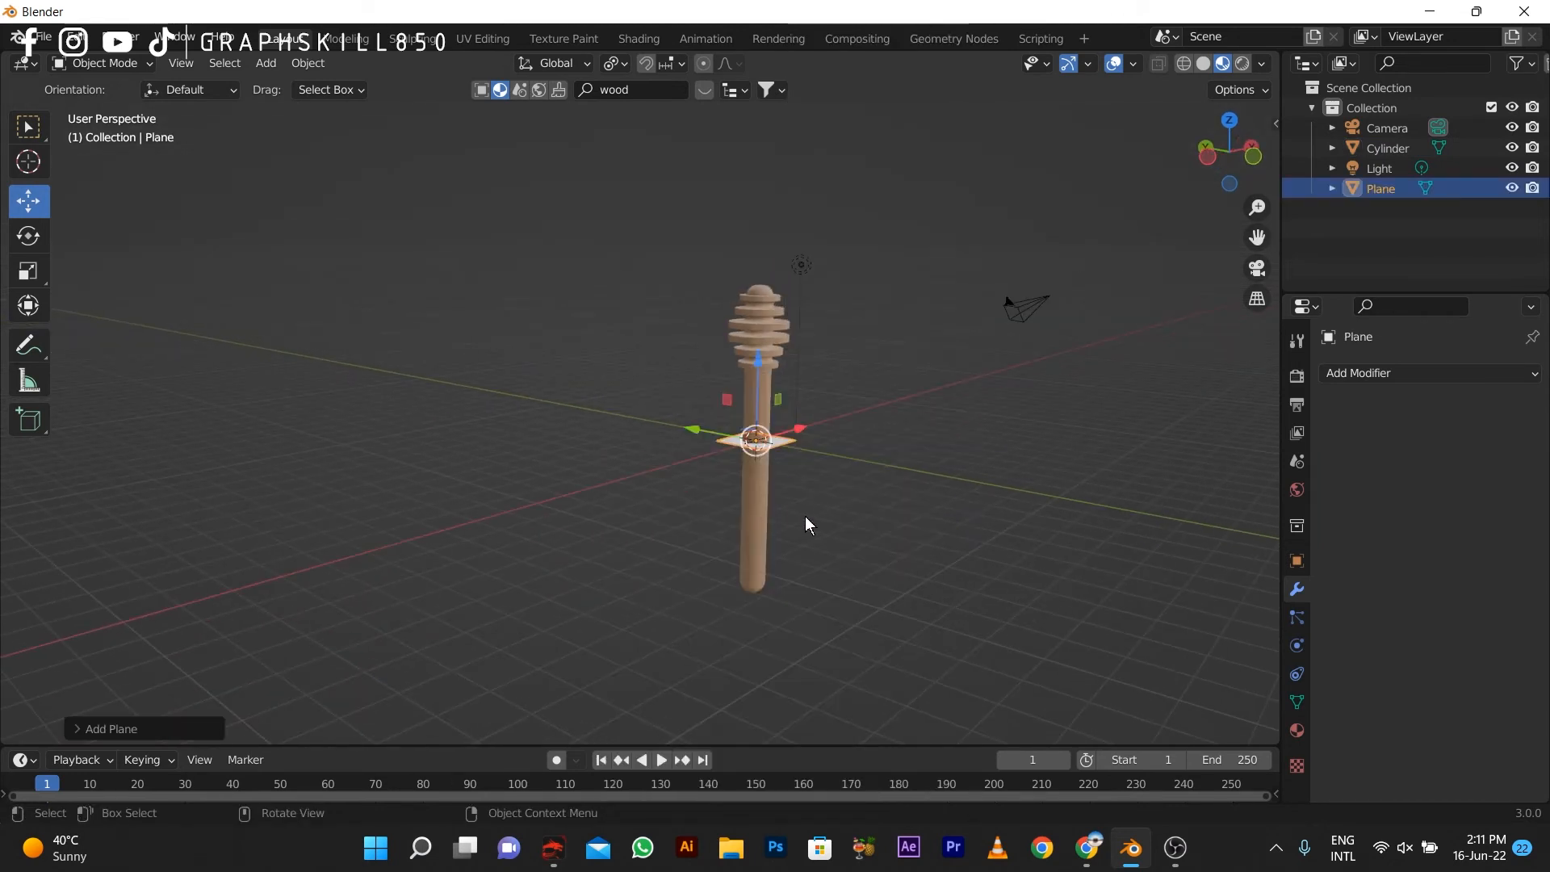
key(s)
click(703, 396)
click(468, 443)
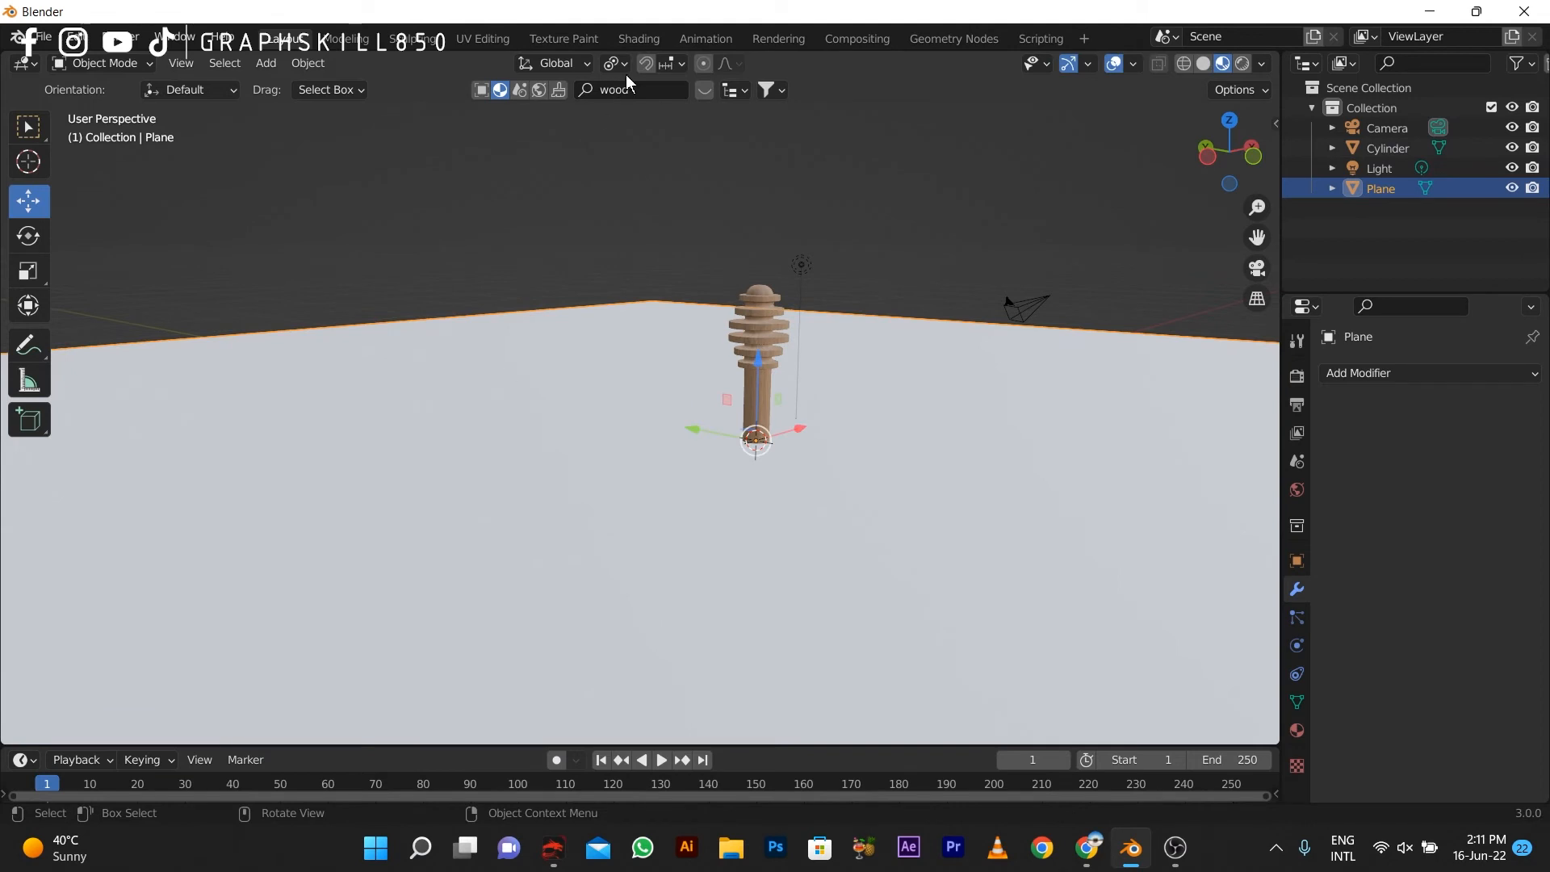
Step: Apply a dark grey-brown wood material from the BlenderKit results to the plane
key(Return)
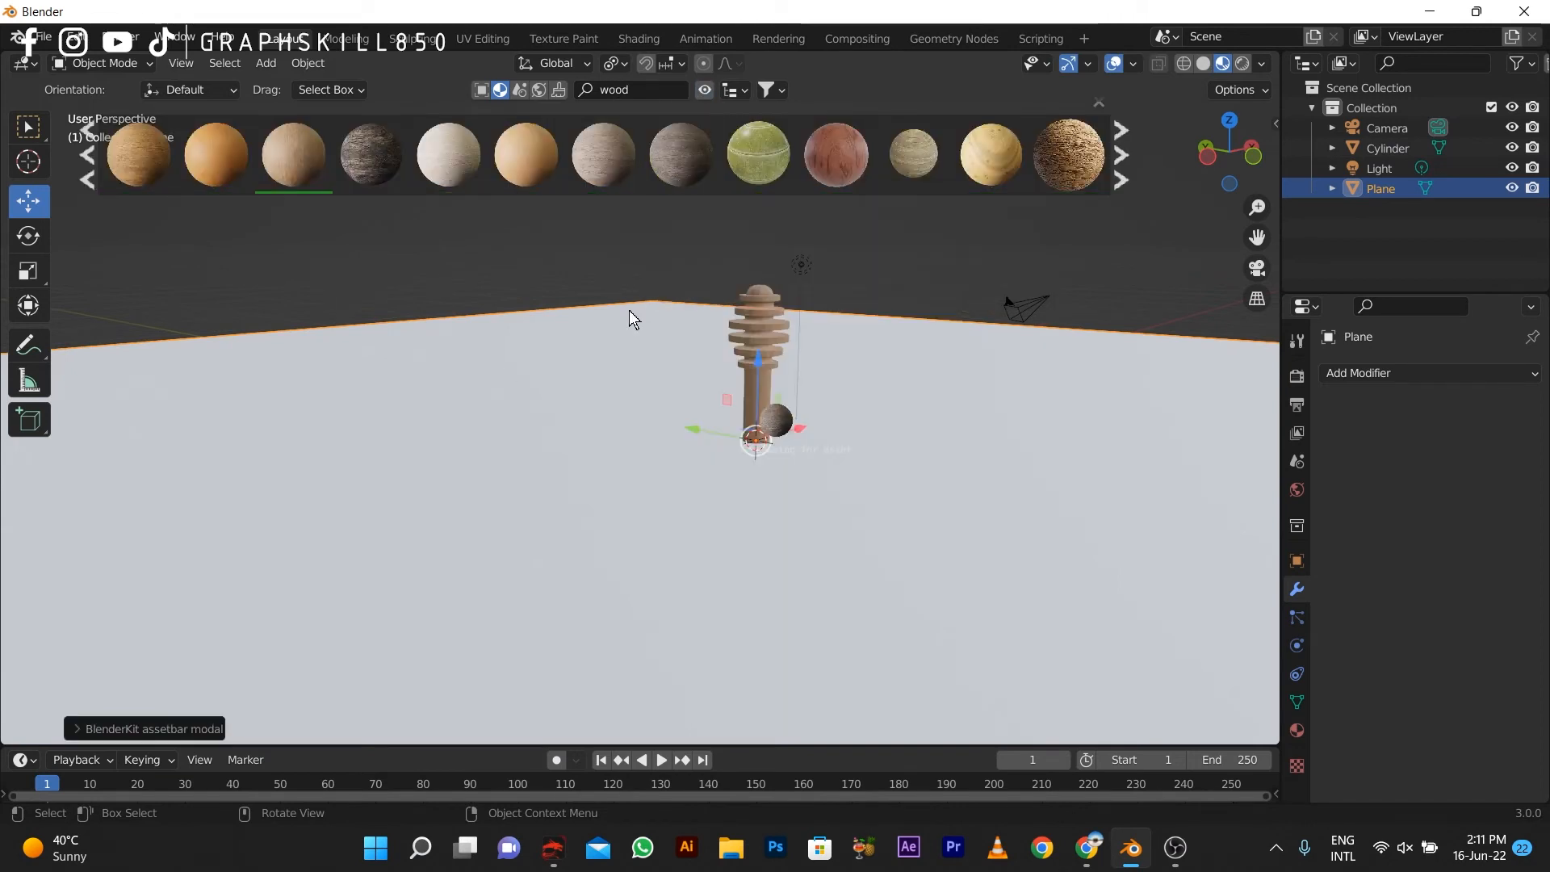
middle_drag(473, 442, 581, 422)
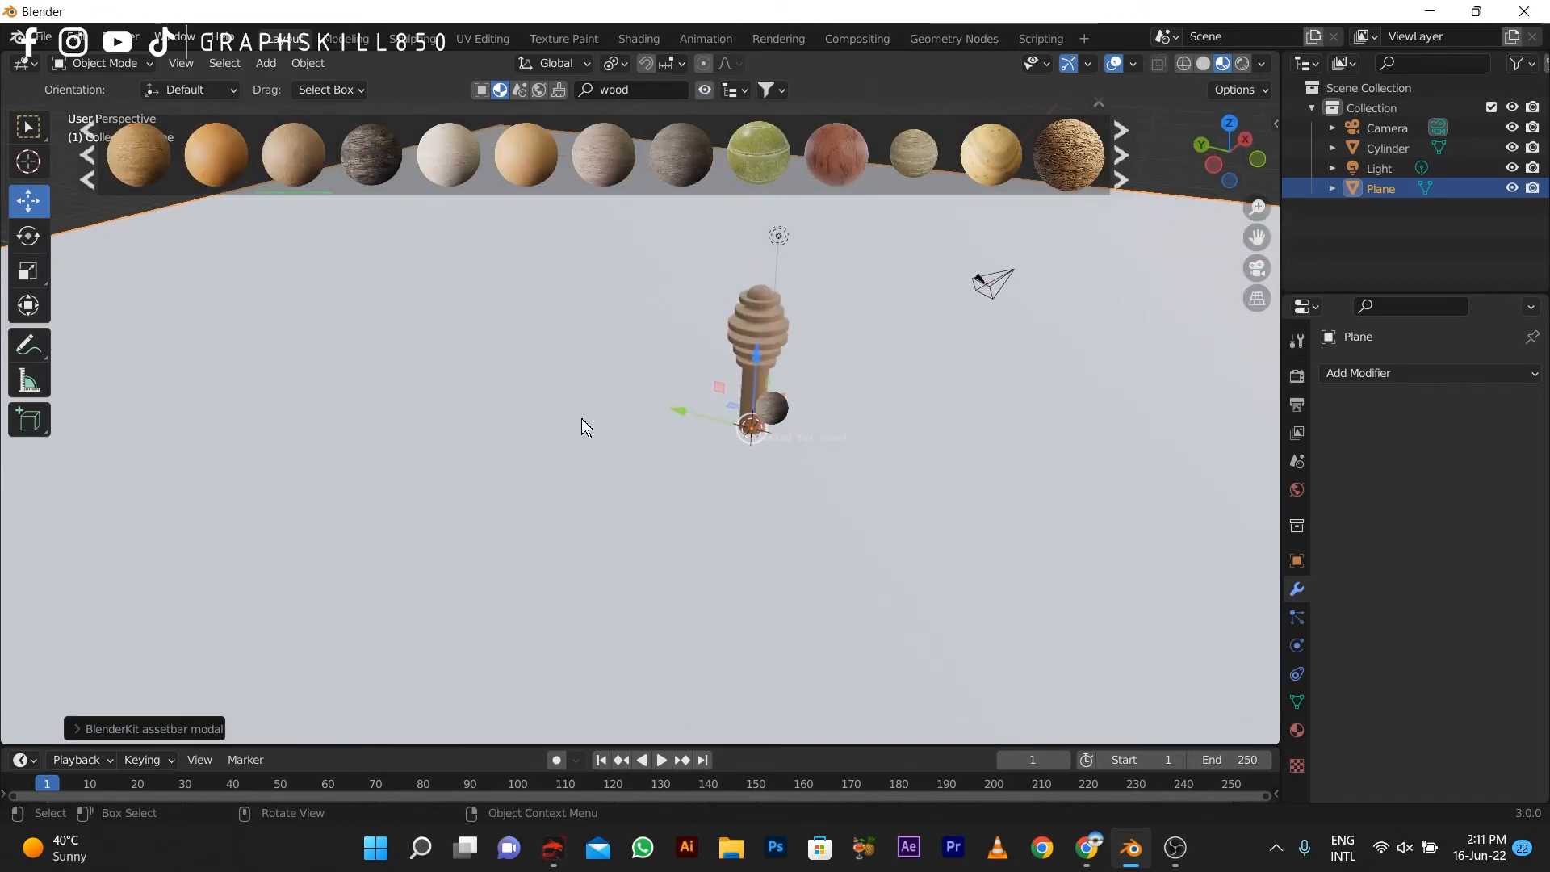
Step: Close the asset bar, raise the cylinder along Z until it is well above the plane, and add a rigid body to it
click(762, 331)
click(1099, 102)
scroll(626, 404, down, 2)
key(g)
key(z)
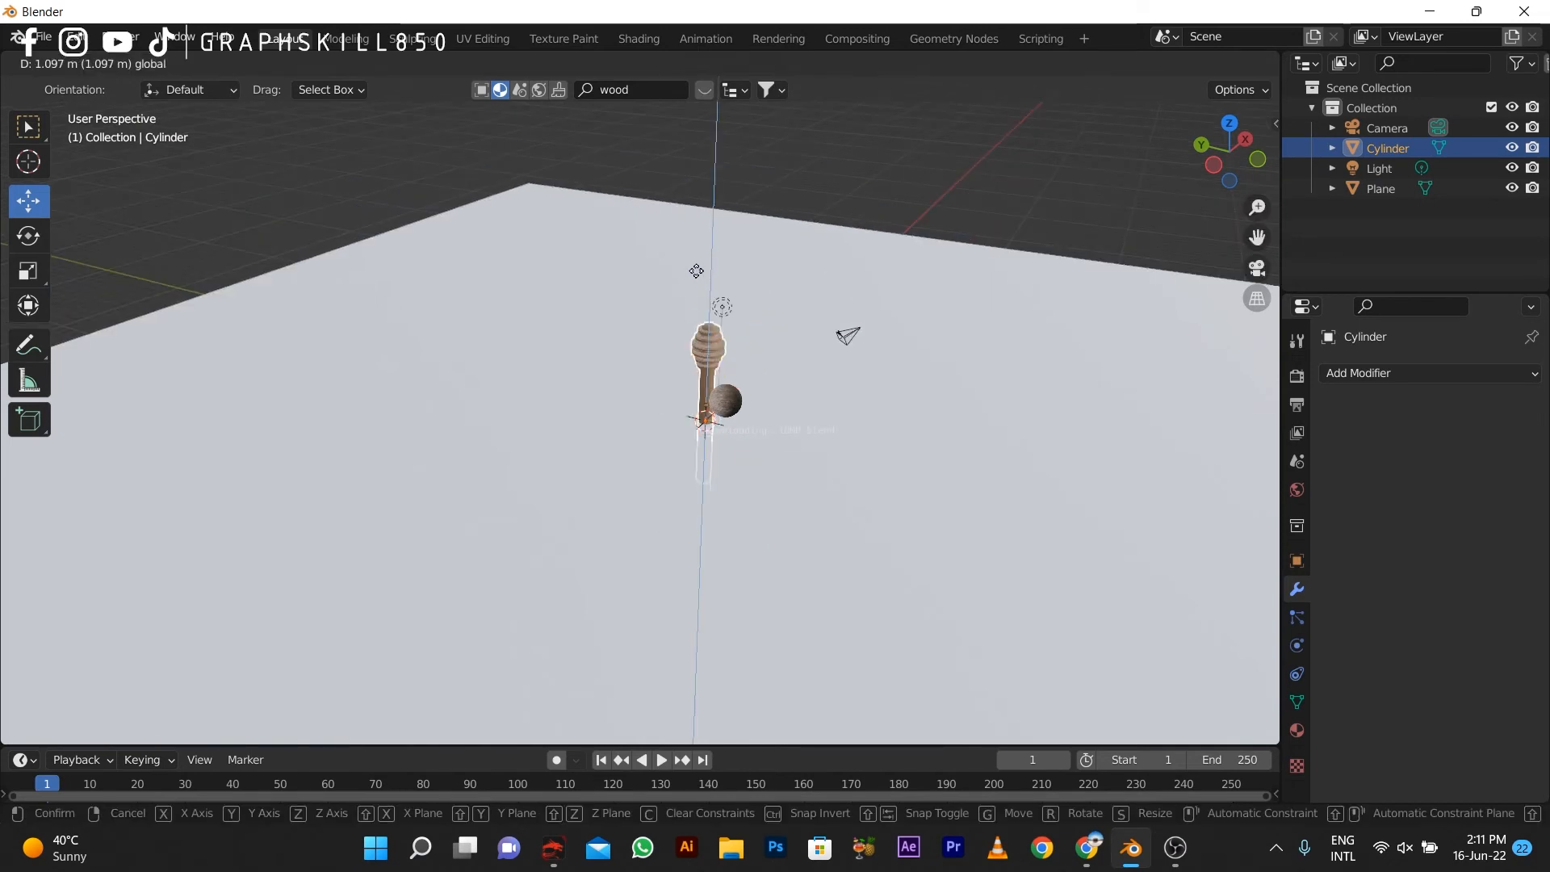
click(715, 171)
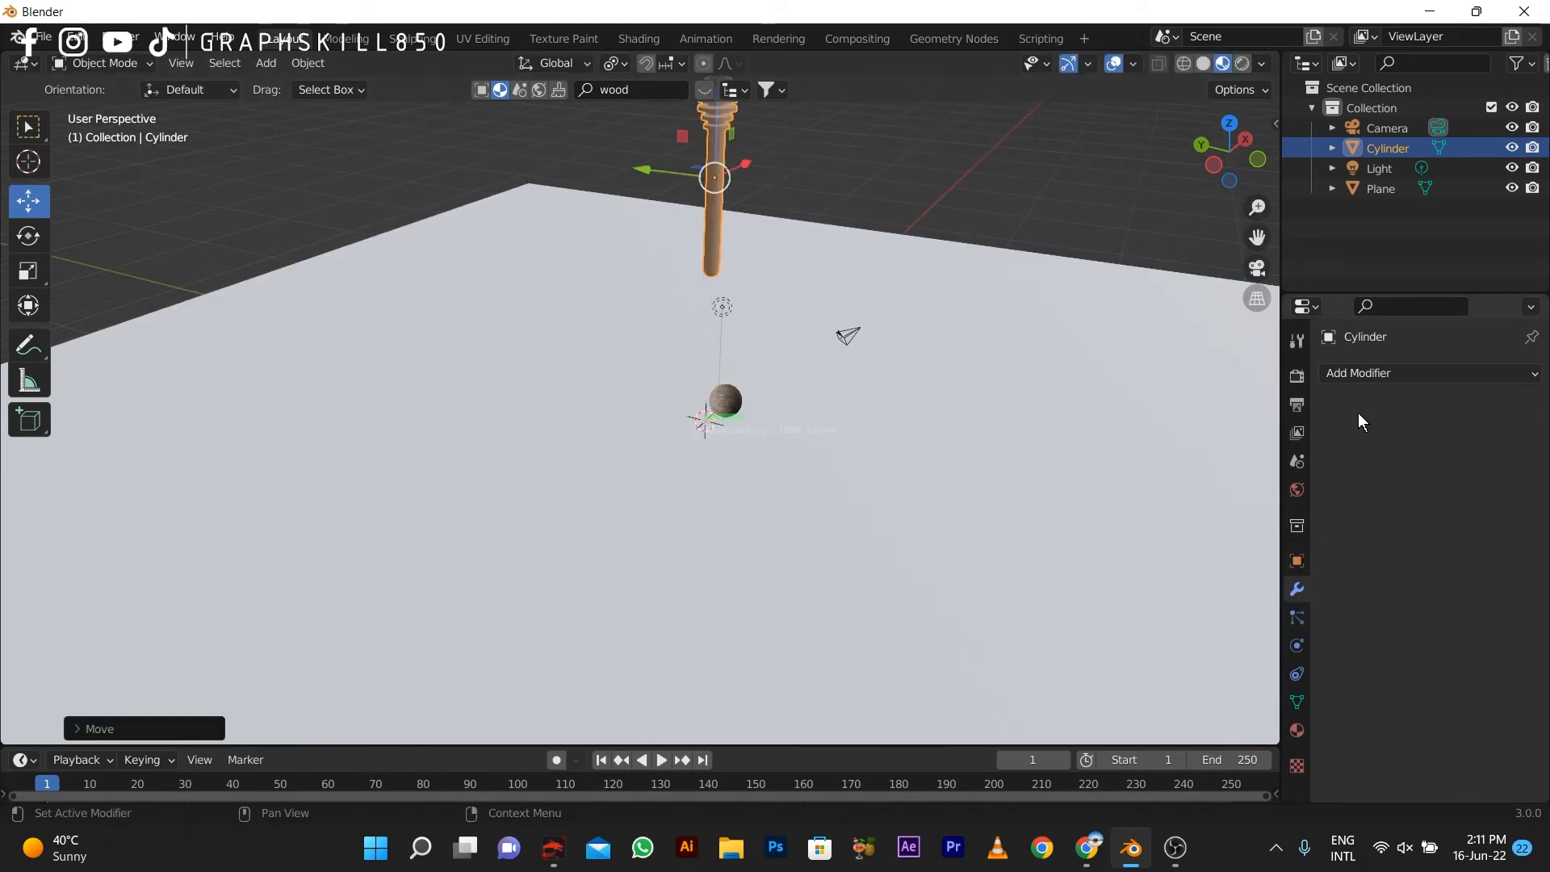
click(1296, 643)
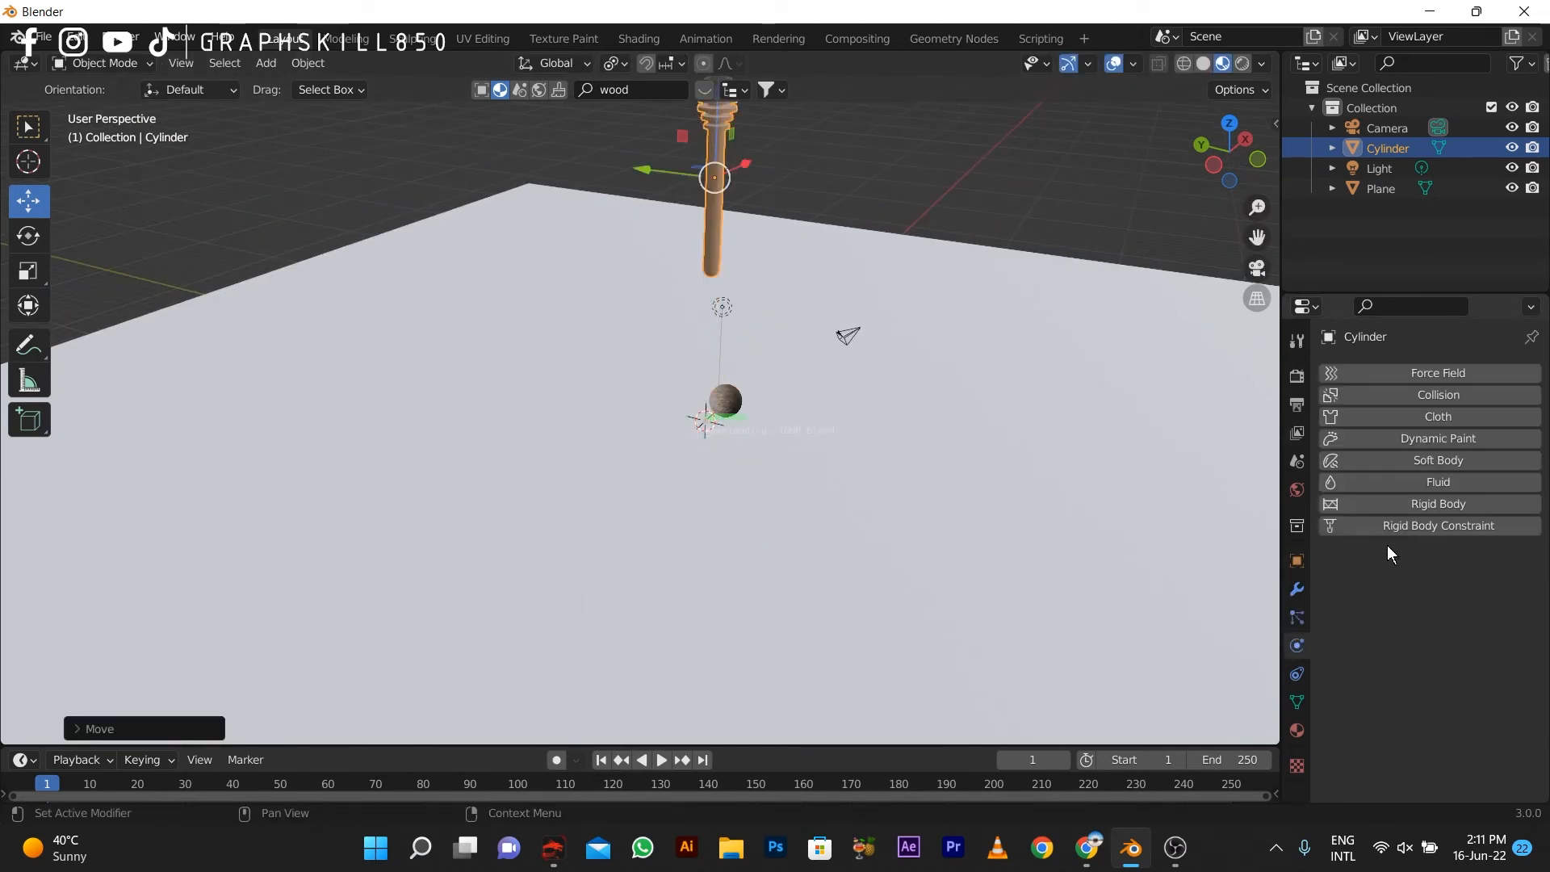
click(1382, 504)
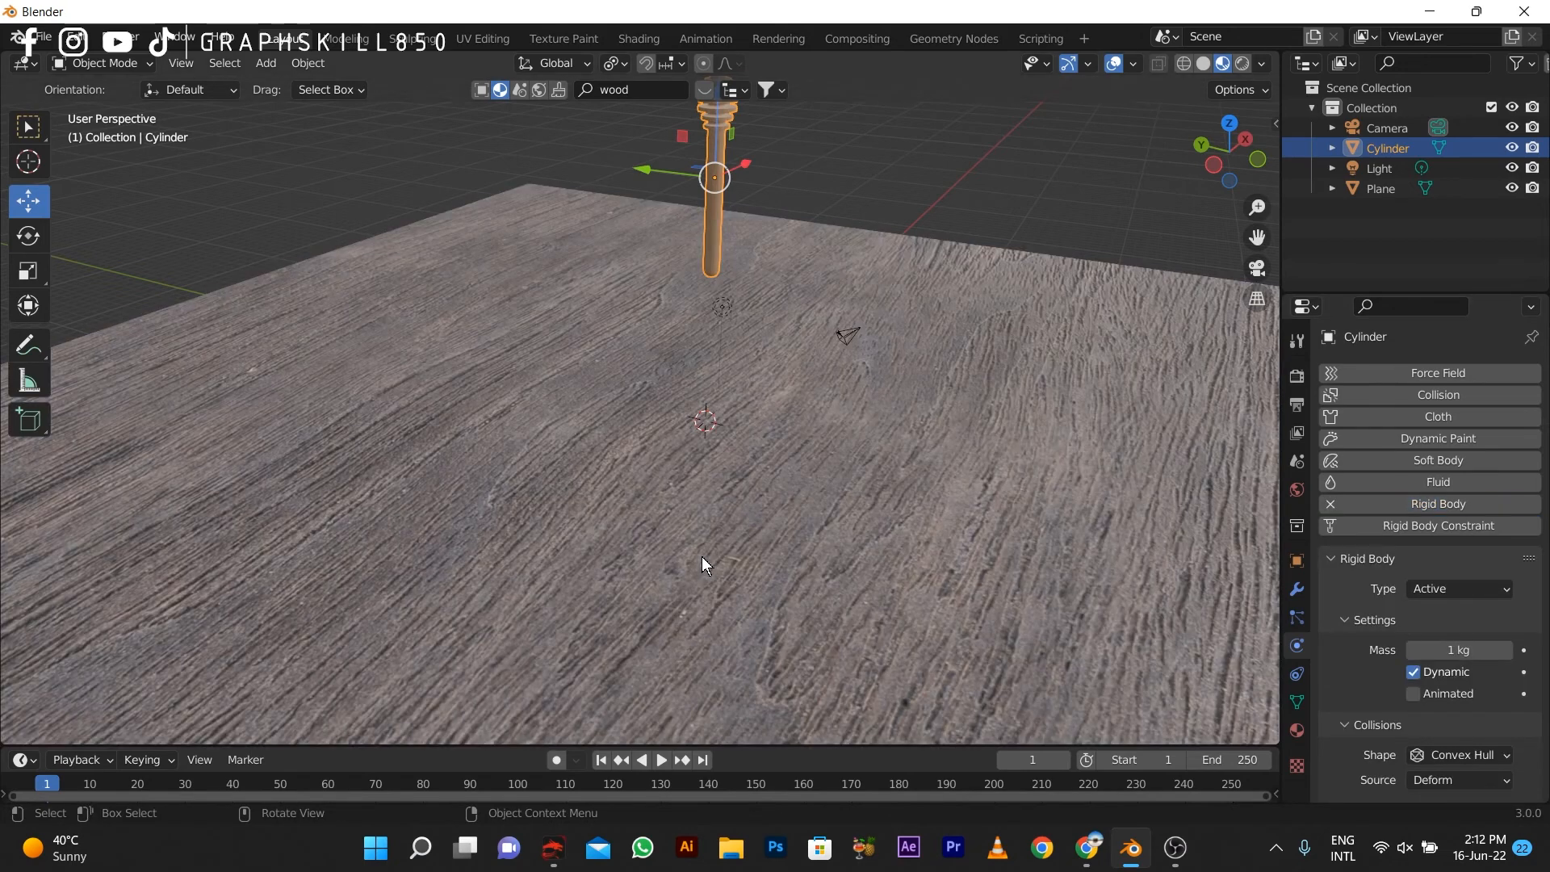
Step: Scale the wooden plane down to a smaller square floor beneath the cylinder
scroll(673, 468, down, 3)
scroll(630, 515, up, 2)
click(629, 515)
key(s)
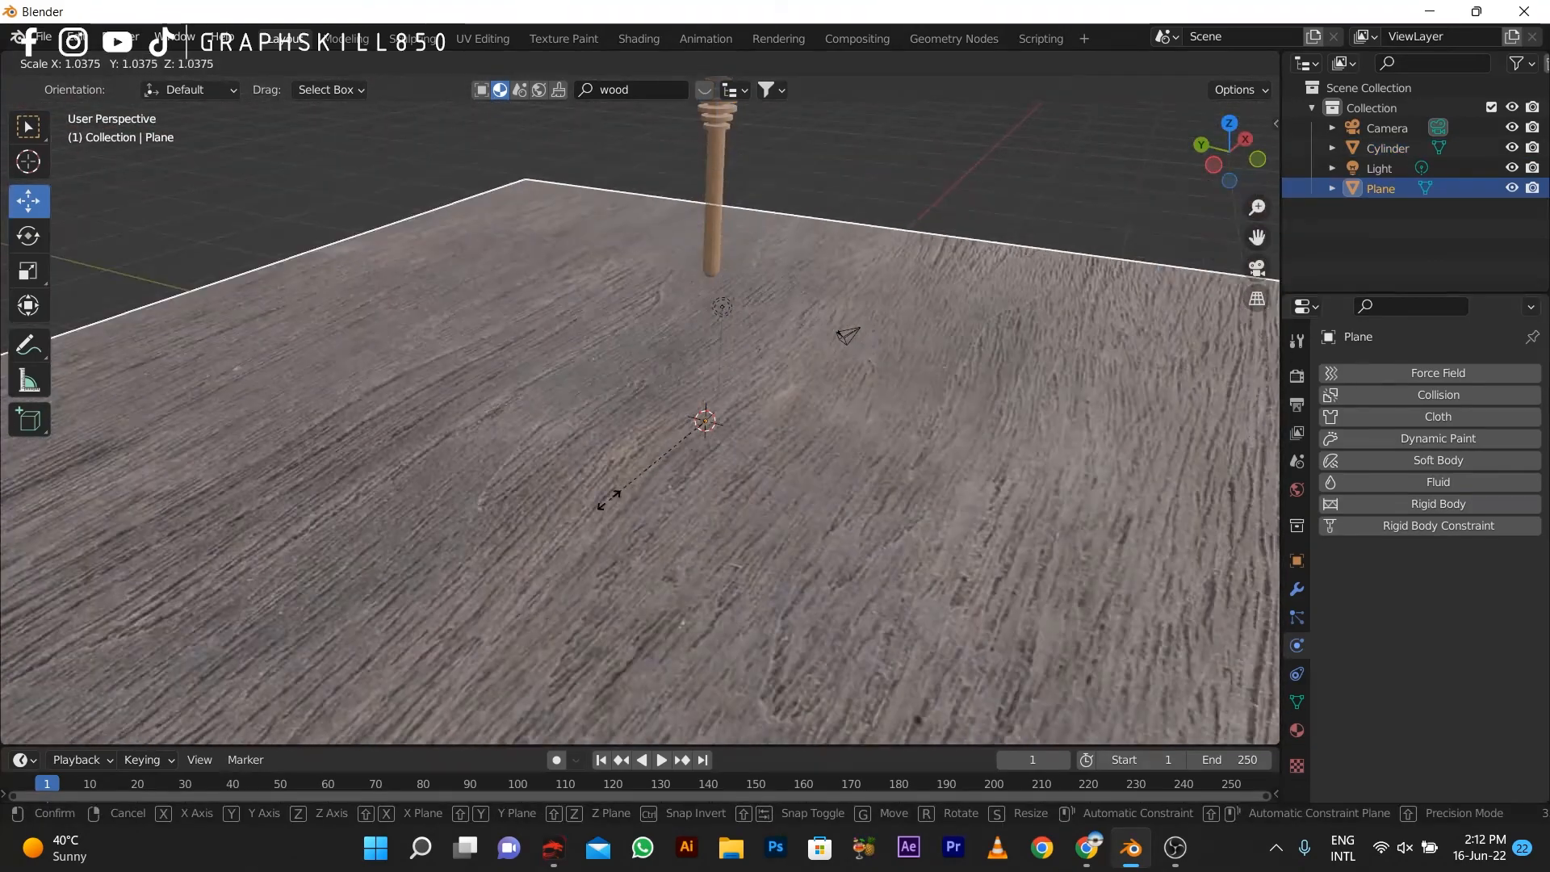
click(743, 420)
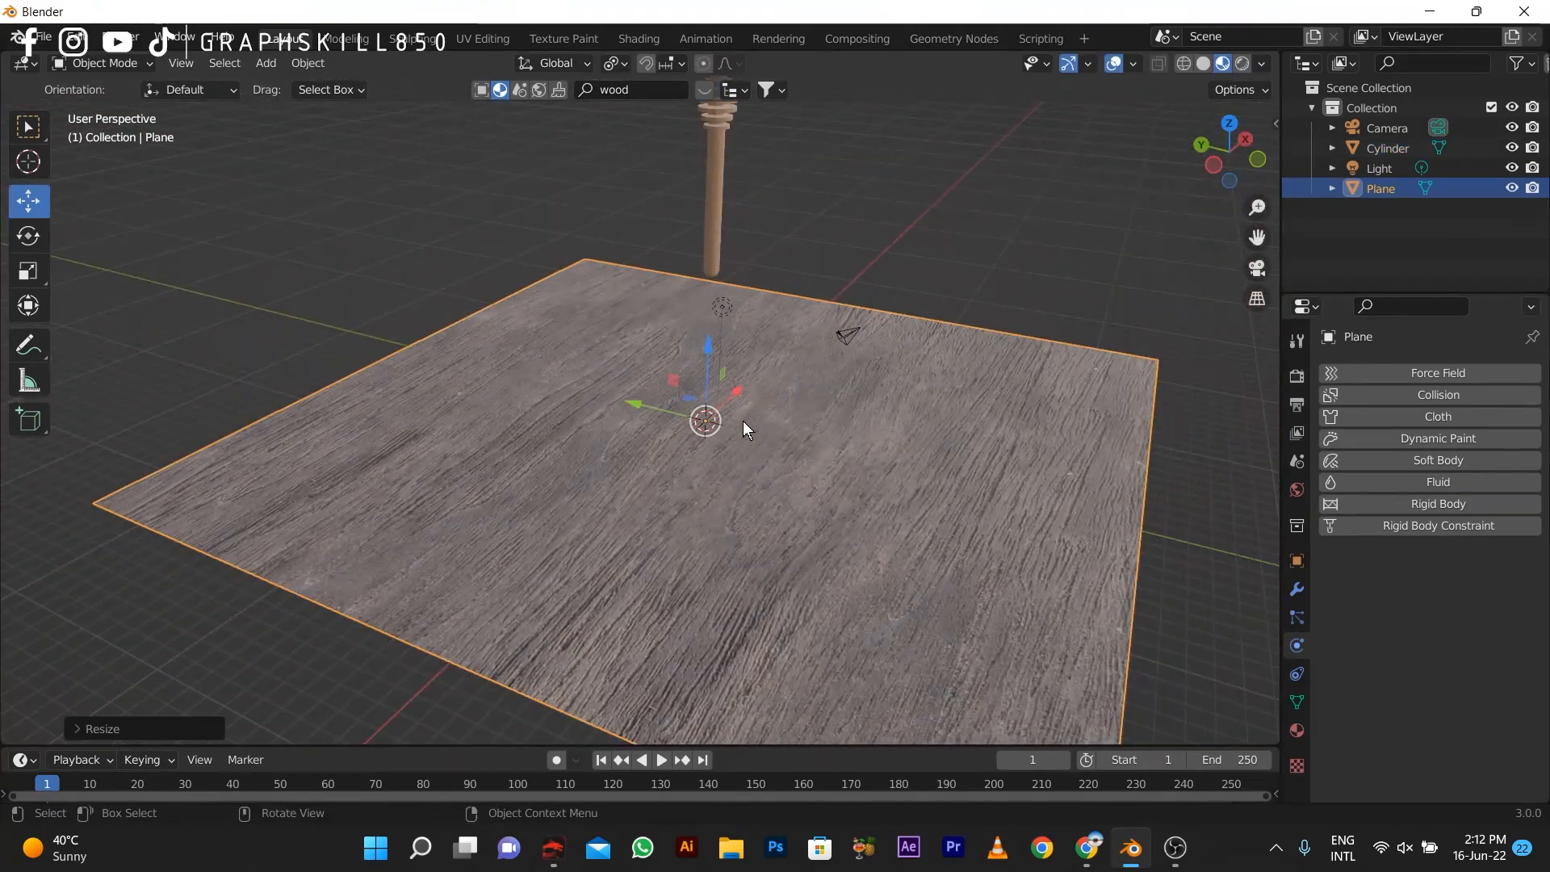
middle_drag(743, 419, 913, 485)
middle_drag(740, 478, 1094, 494)
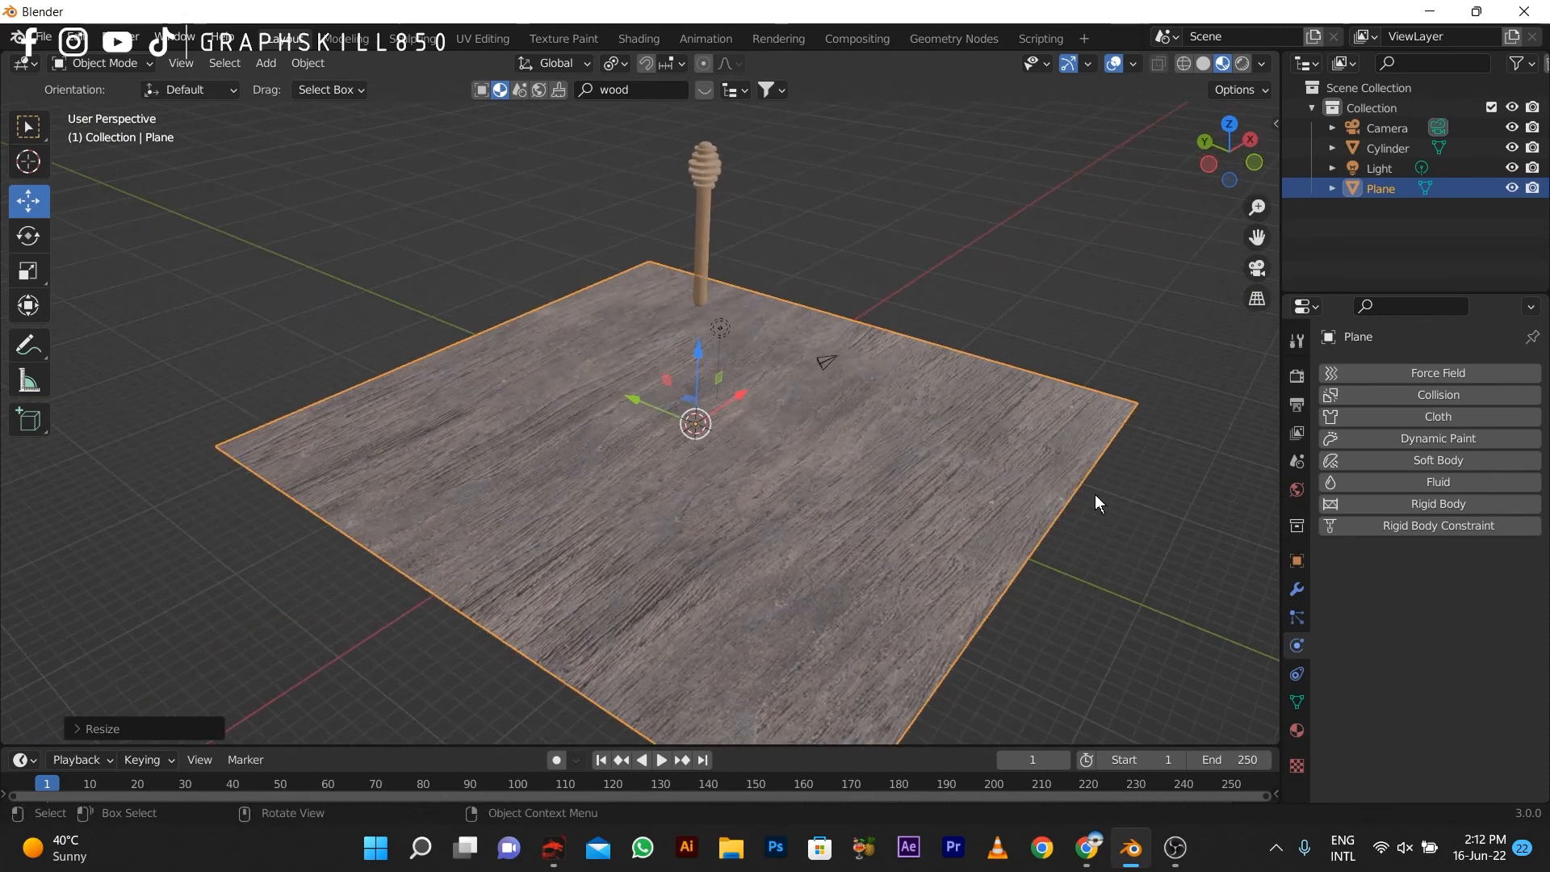
Step: Add a rigid body to the plane and set its type to Passive
click(704, 246)
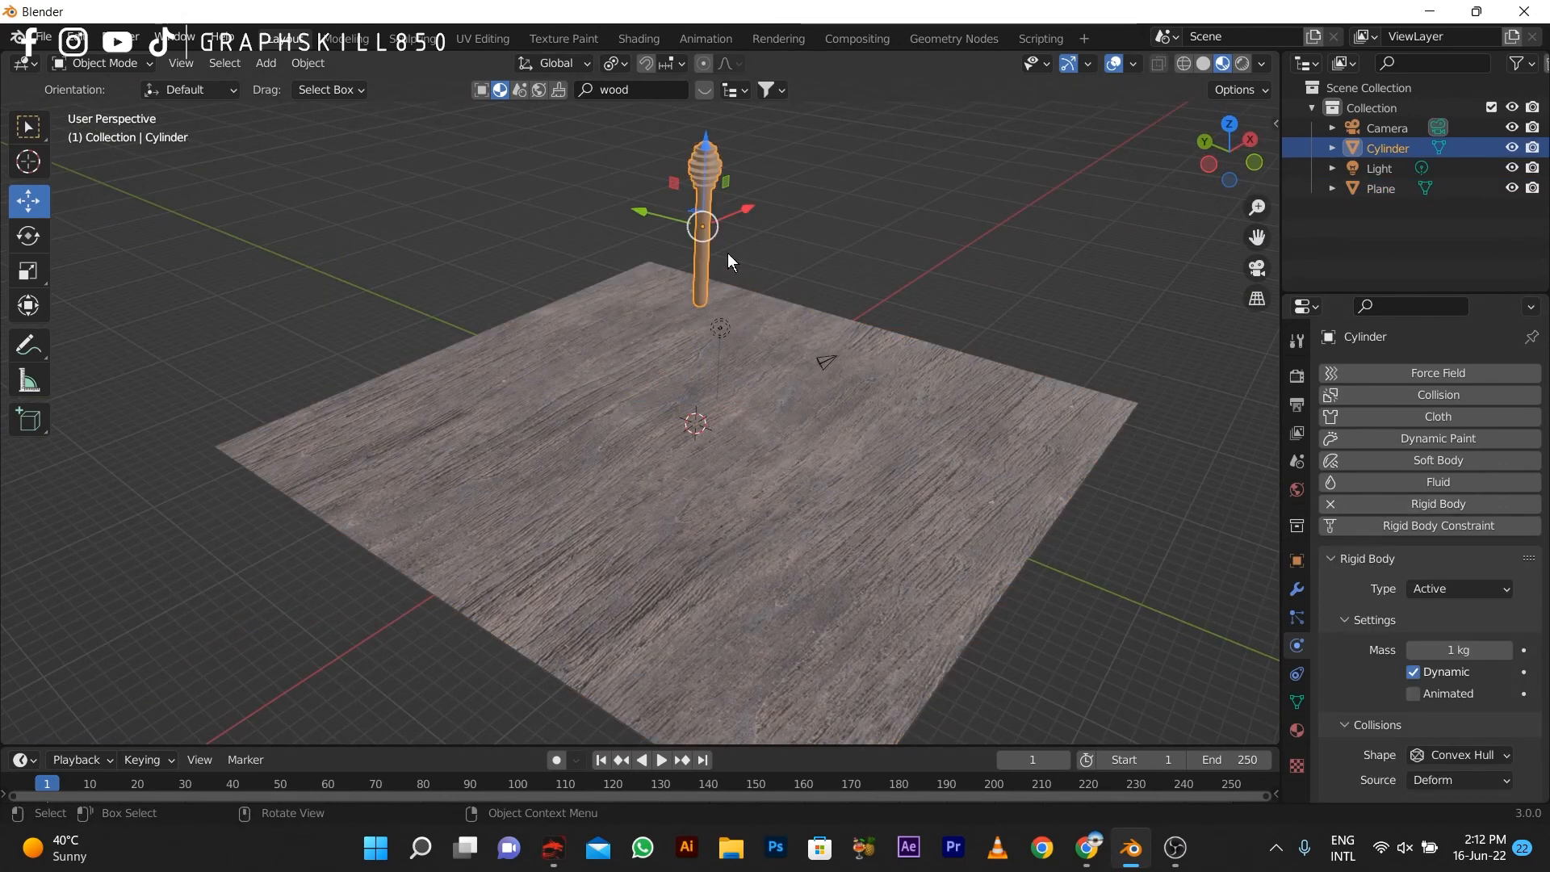
click(613, 447)
click(1372, 482)
click(1330, 482)
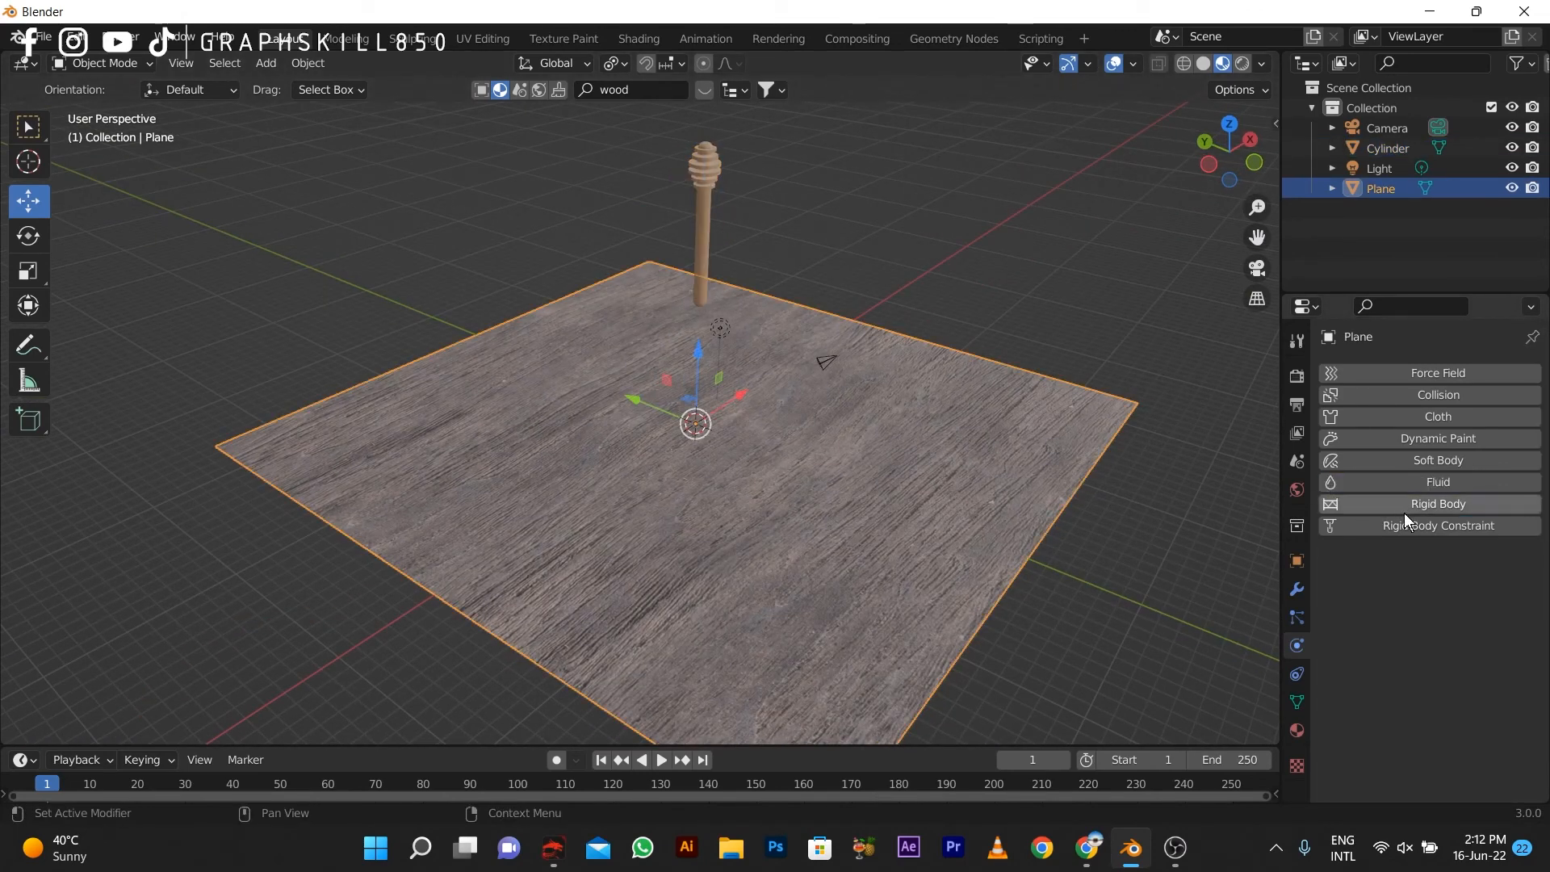
click(1404, 503)
click(1457, 588)
click(1450, 636)
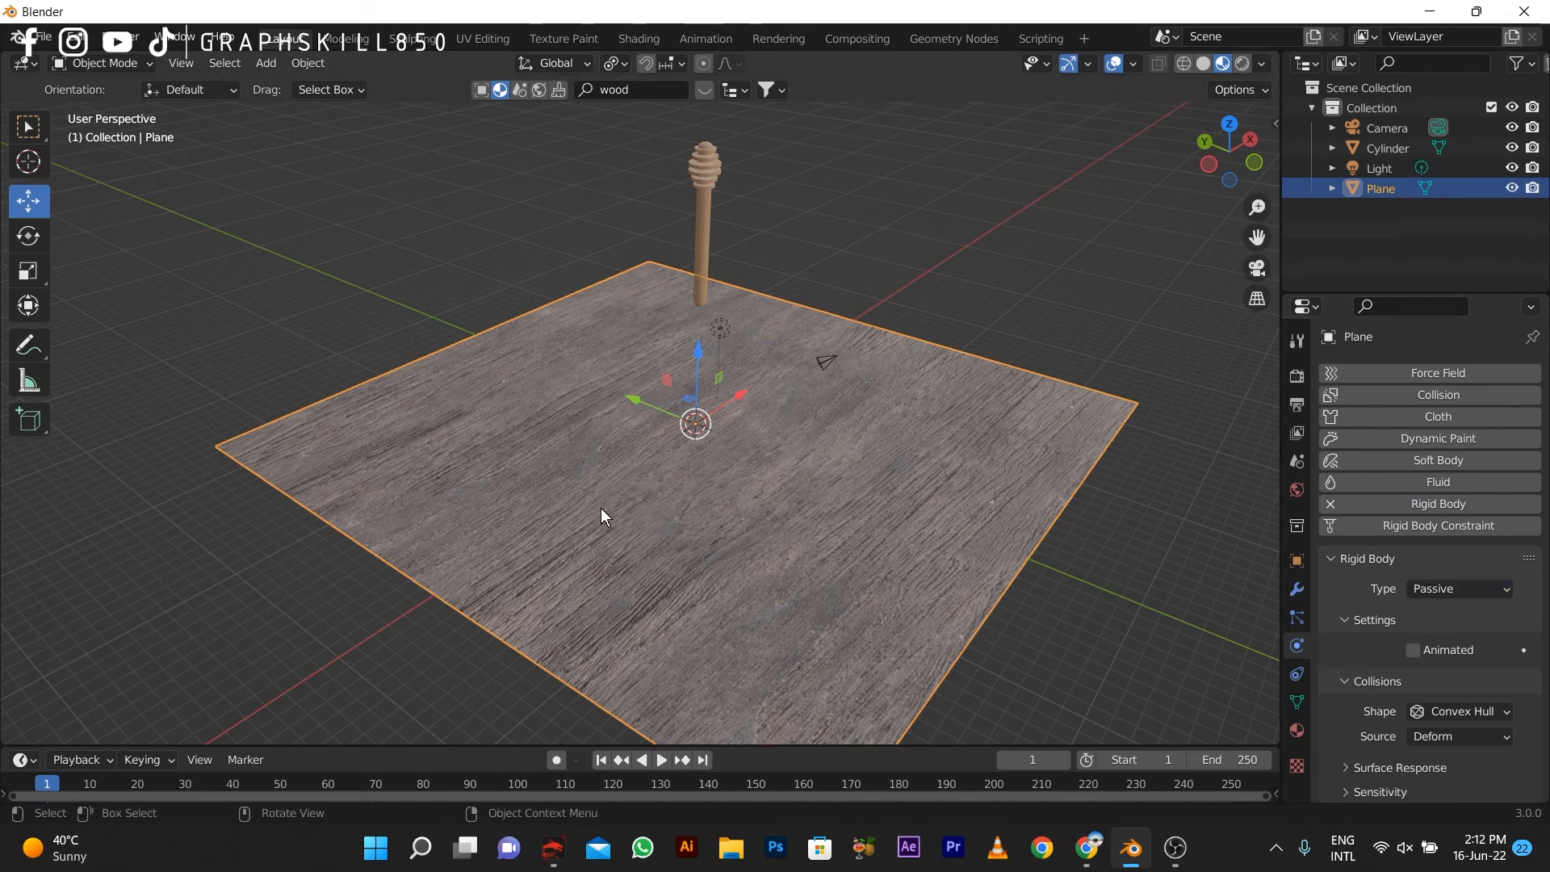
Step: Play the rigid-body simulation and check how the cylinder drops onto the plane, stopping playback once it has landed
key(space)
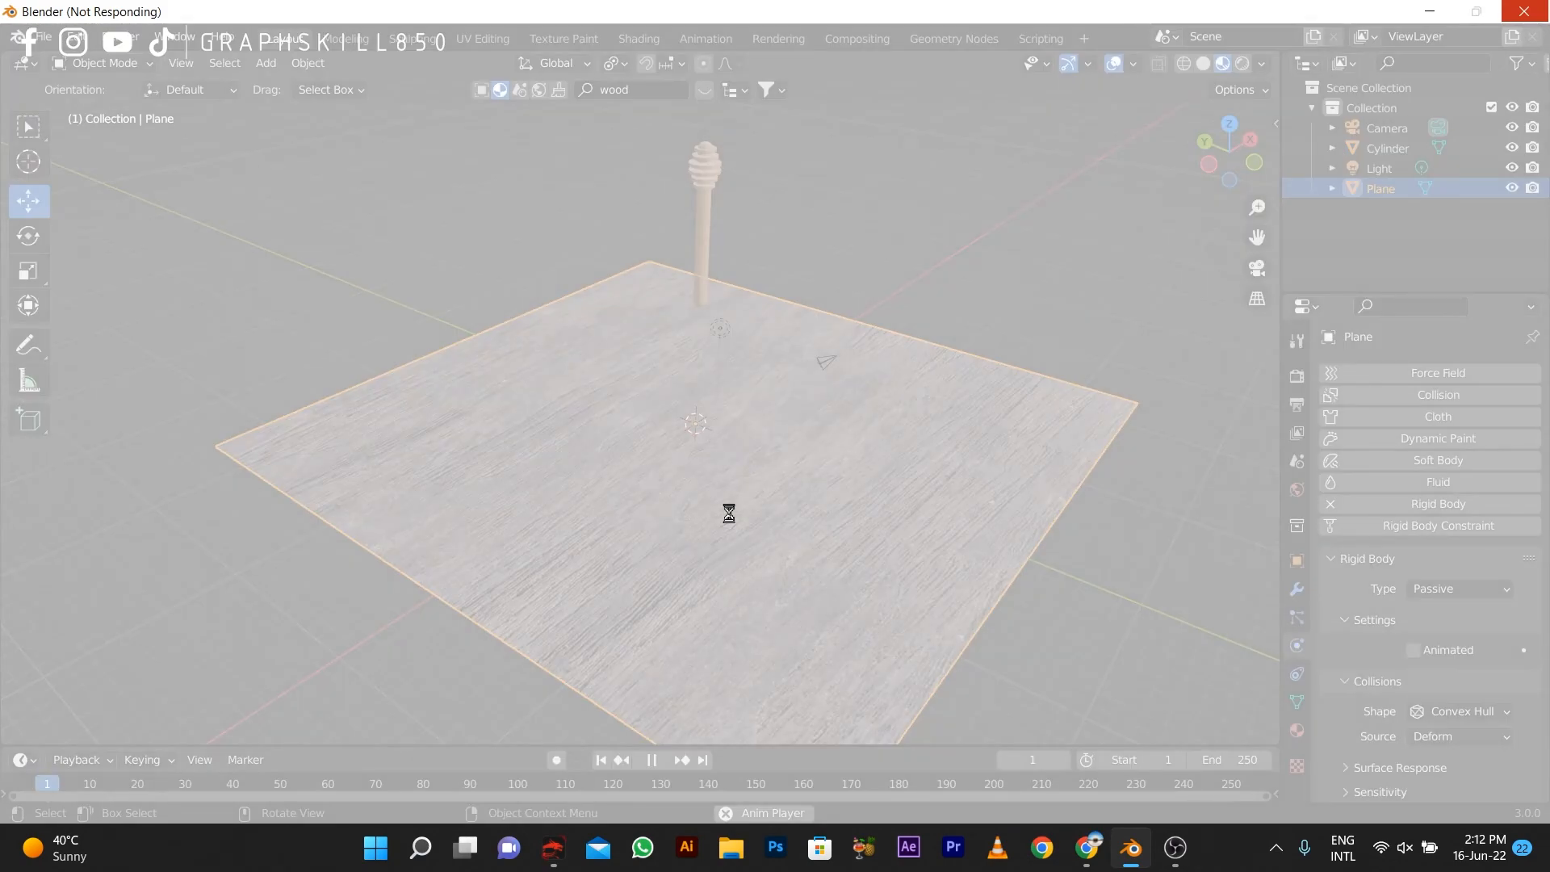
key(space)
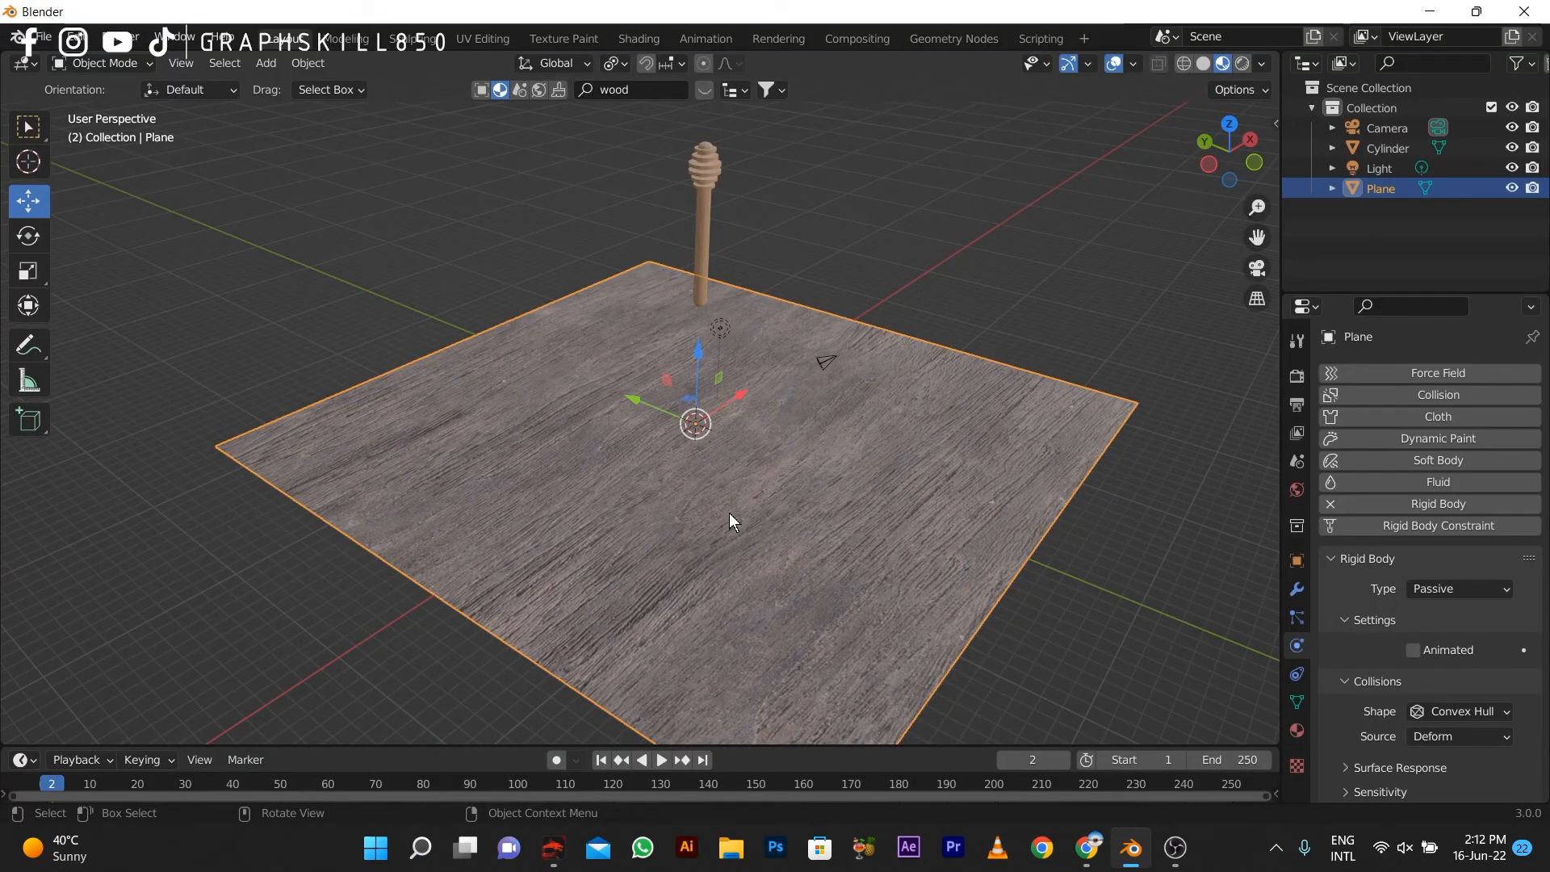
key(space)
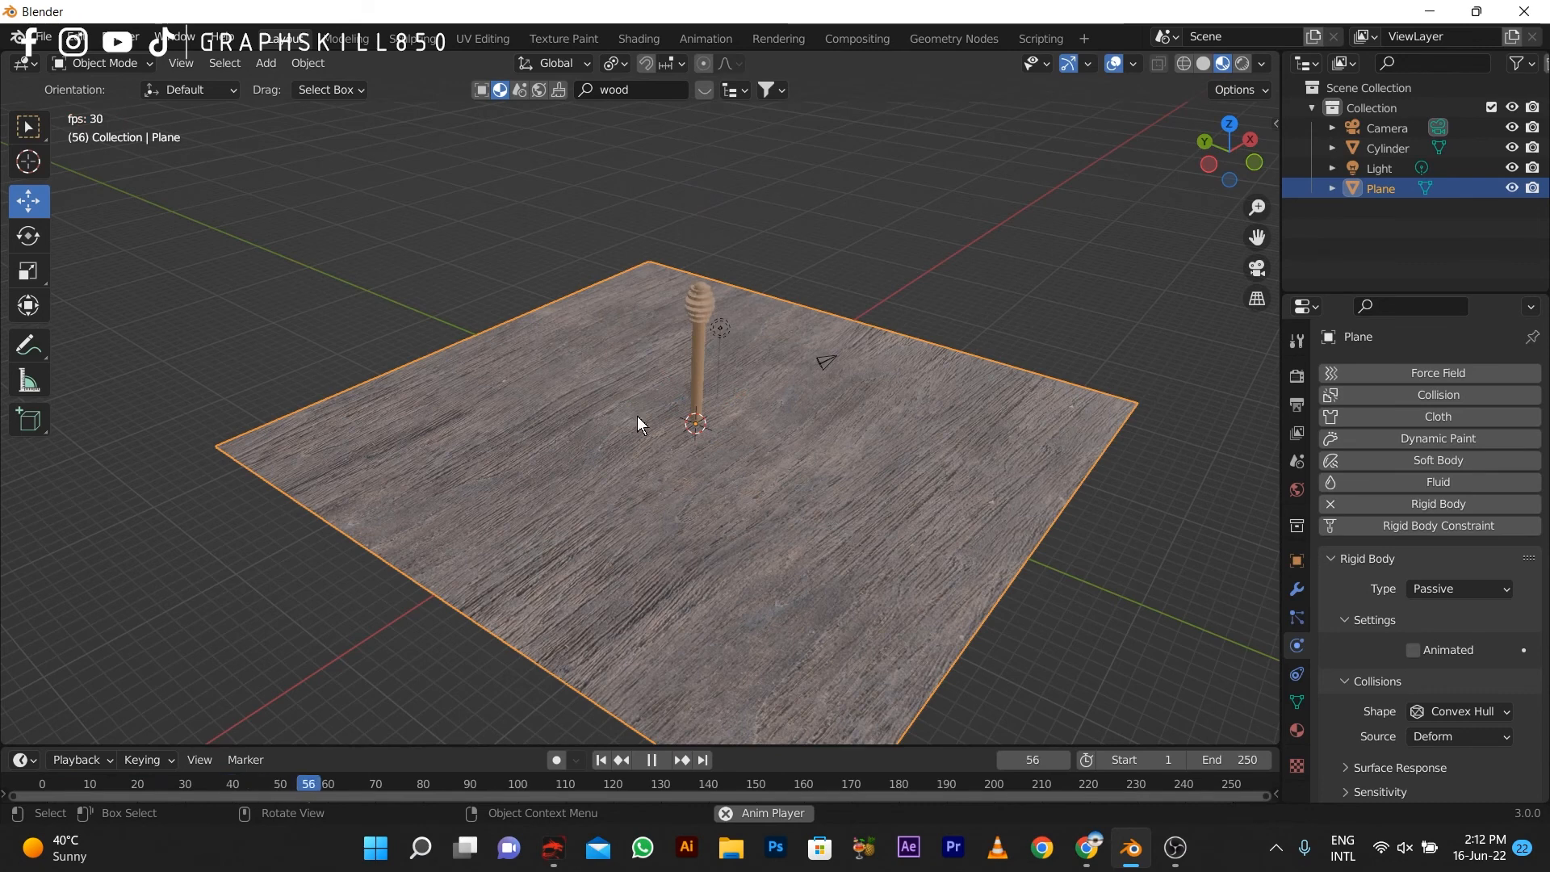
scroll(637, 415, up, 2)
middle_drag(637, 415, 694, 429)
key(space)
Step: Set the plane's rigid-body surface response to a Bounciness of 0.425
click(733, 302)
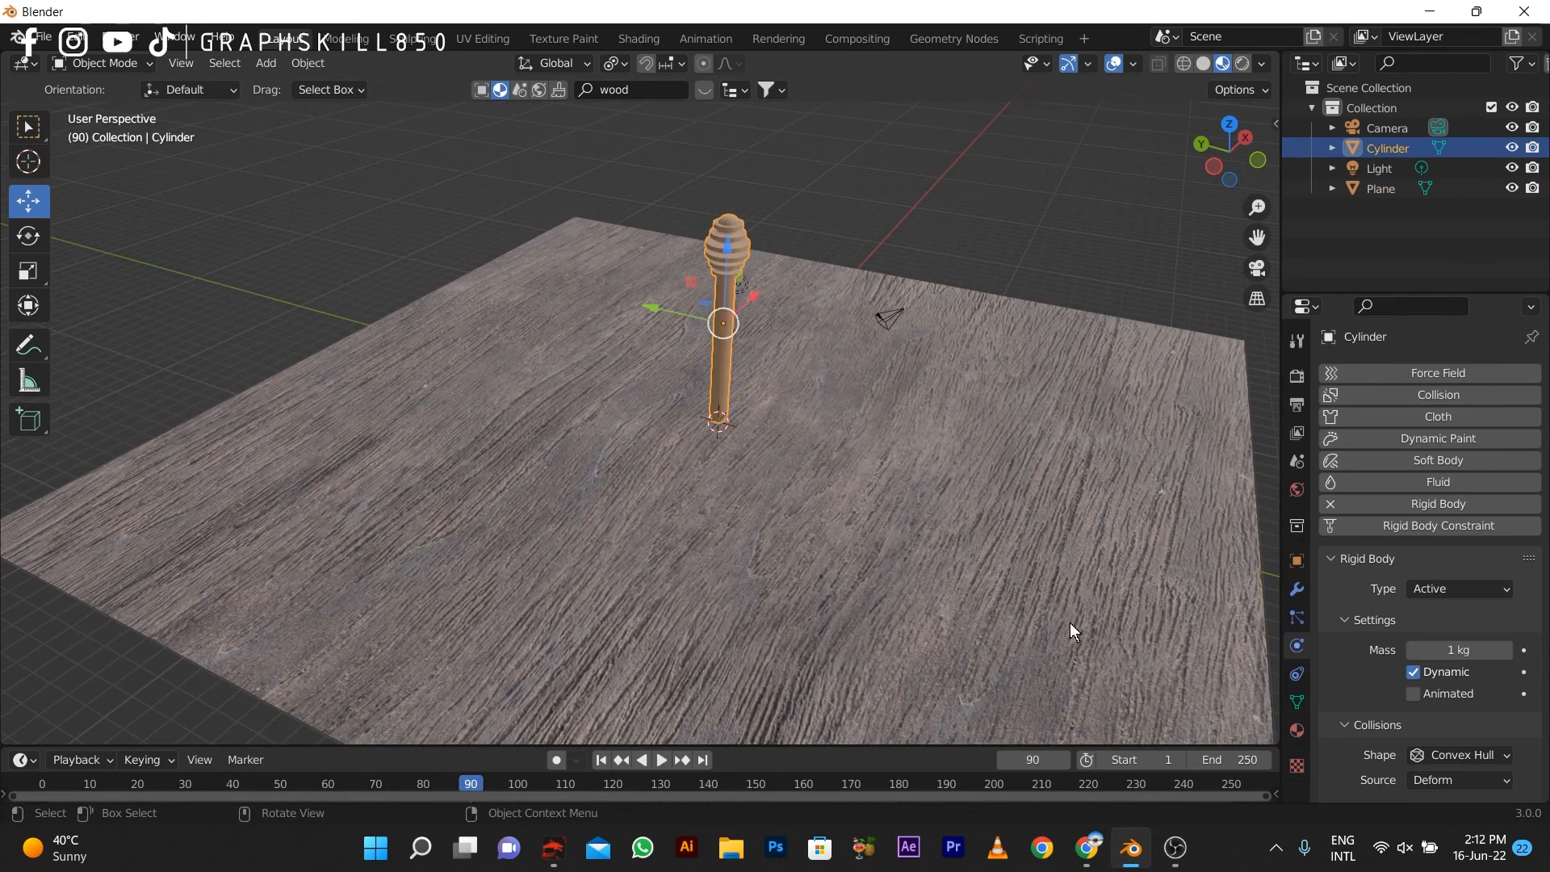
click(1068, 622)
scroll(1382, 666, down, 1)
click(1469, 709)
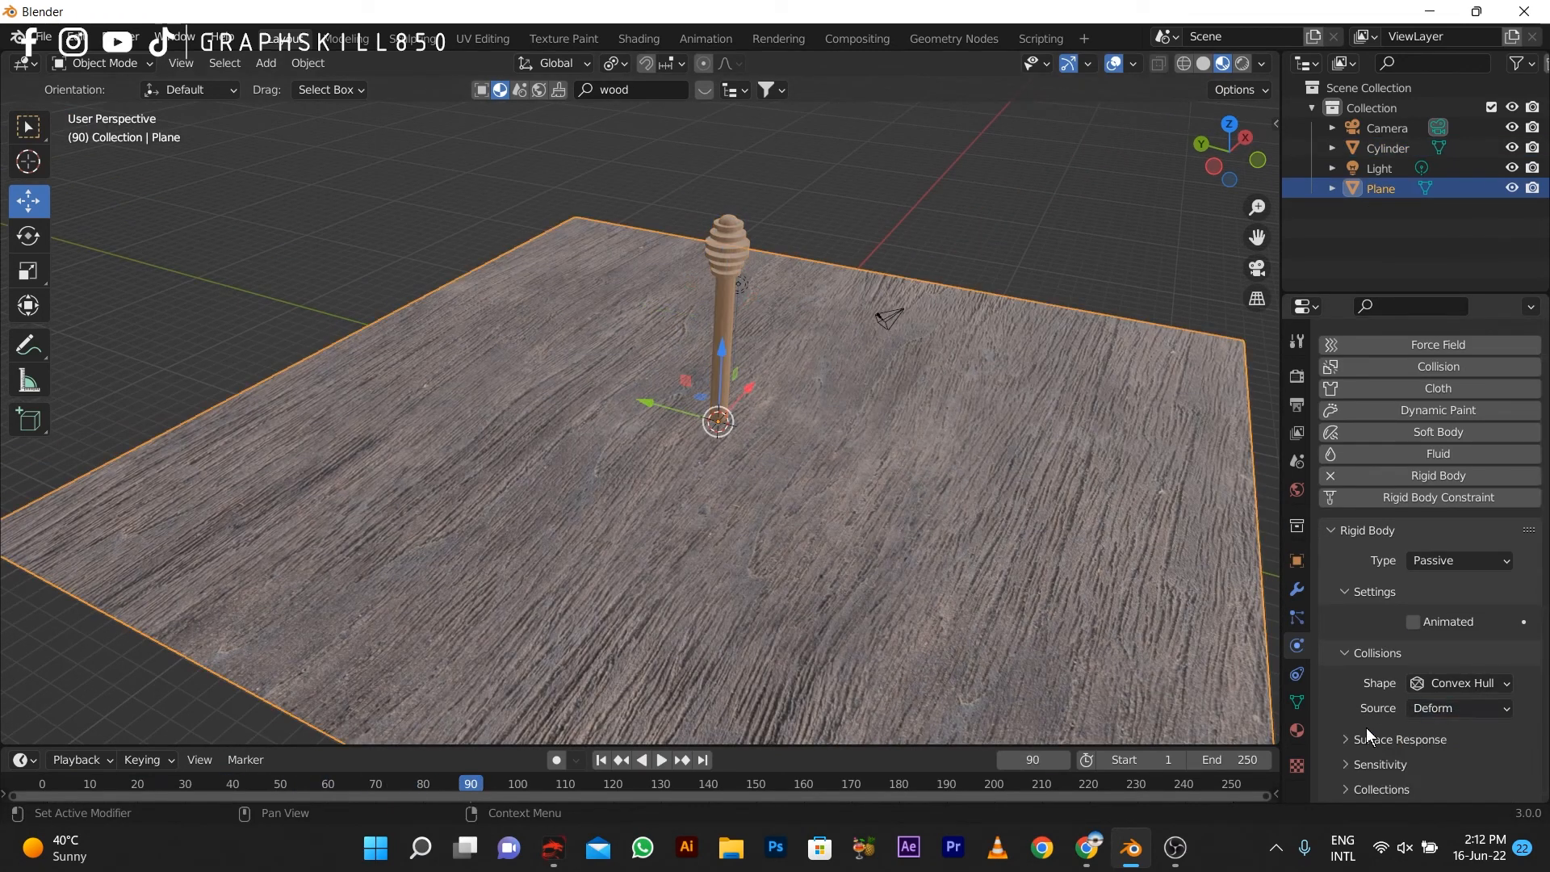
click(1396, 739)
drag(1422, 791, 1467, 791)
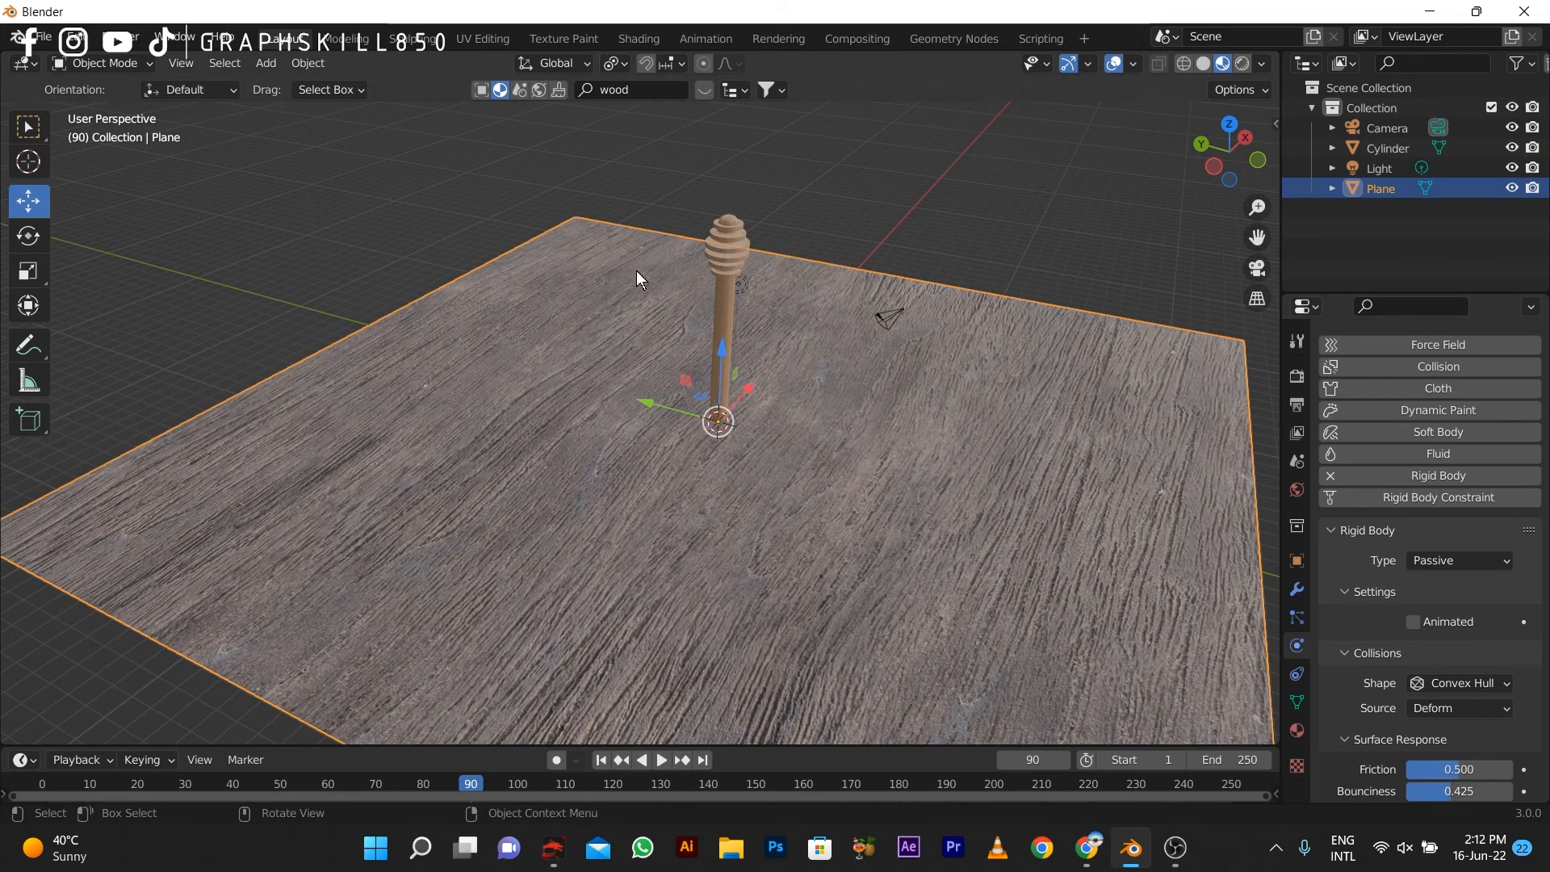
Step: Set the cylinder's rigid-body Bounciness to 0.507
click(715, 295)
scroll(1415, 760, down, 3)
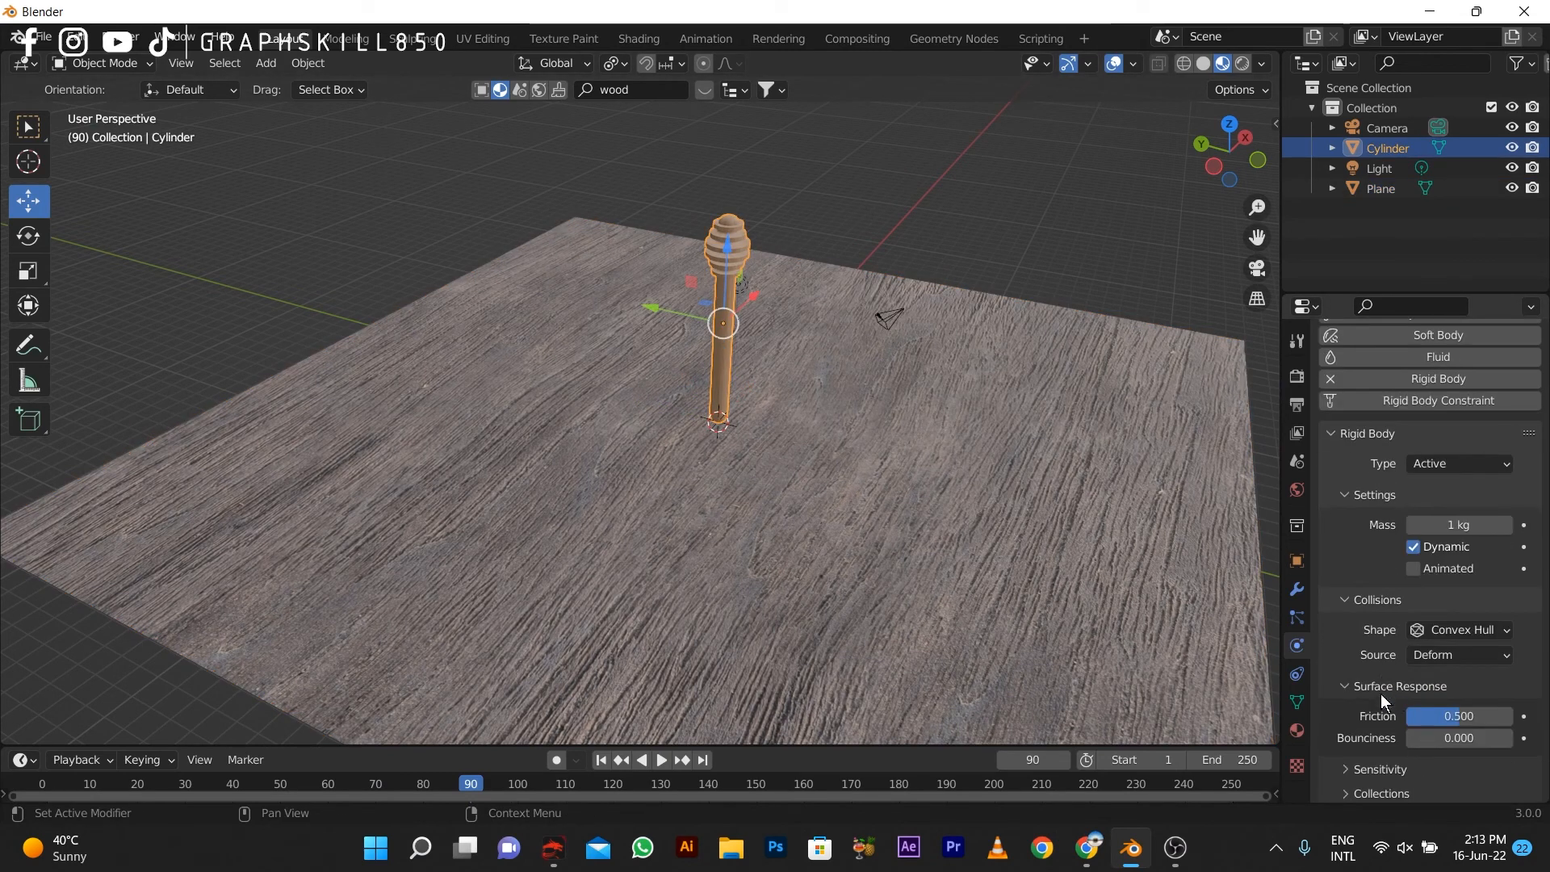
mouse_move(1418, 738)
mouse_down()
mouse_move(1490, 738)
mouse_move(1403, 736)
mouse_up()
Step: Replay the simulation from frame 1 to check the cylinder's bounce on the plane
click(593, 419)
key(space)
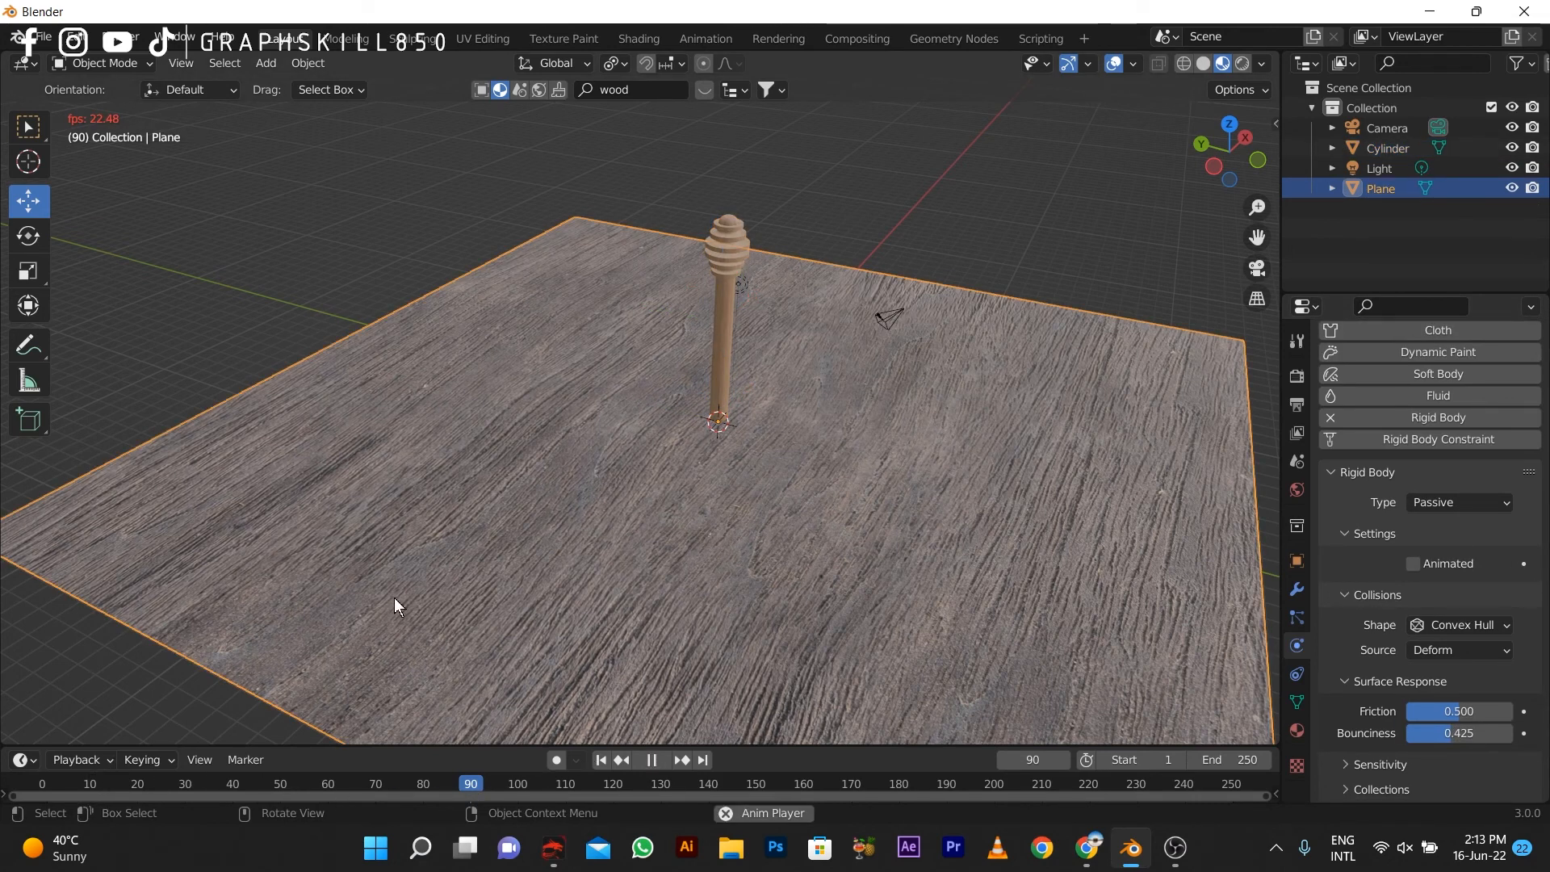
click(602, 760)
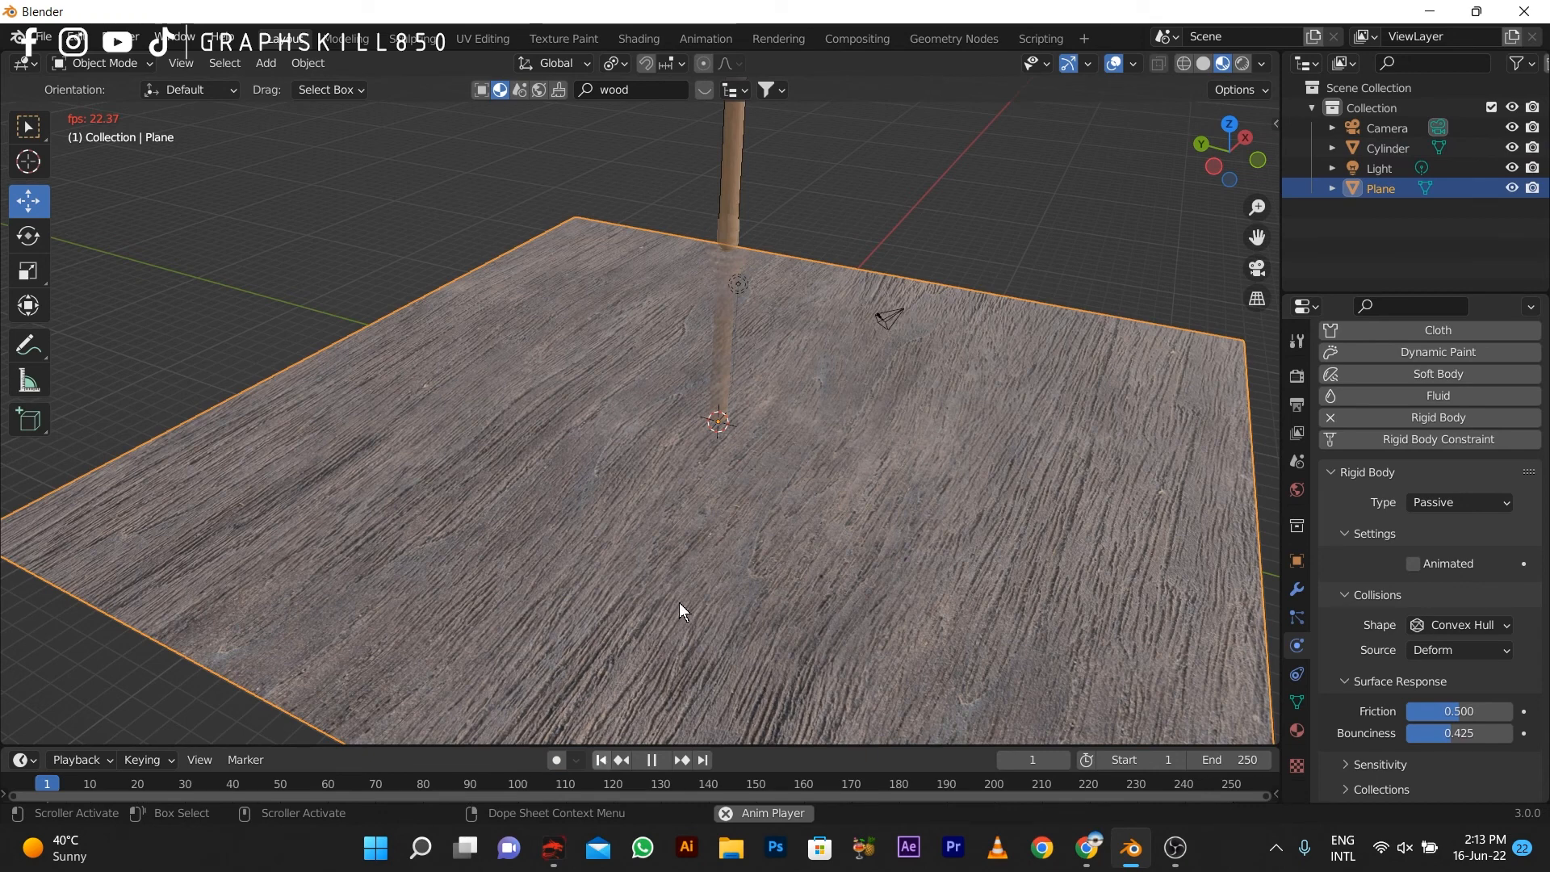
key(space)
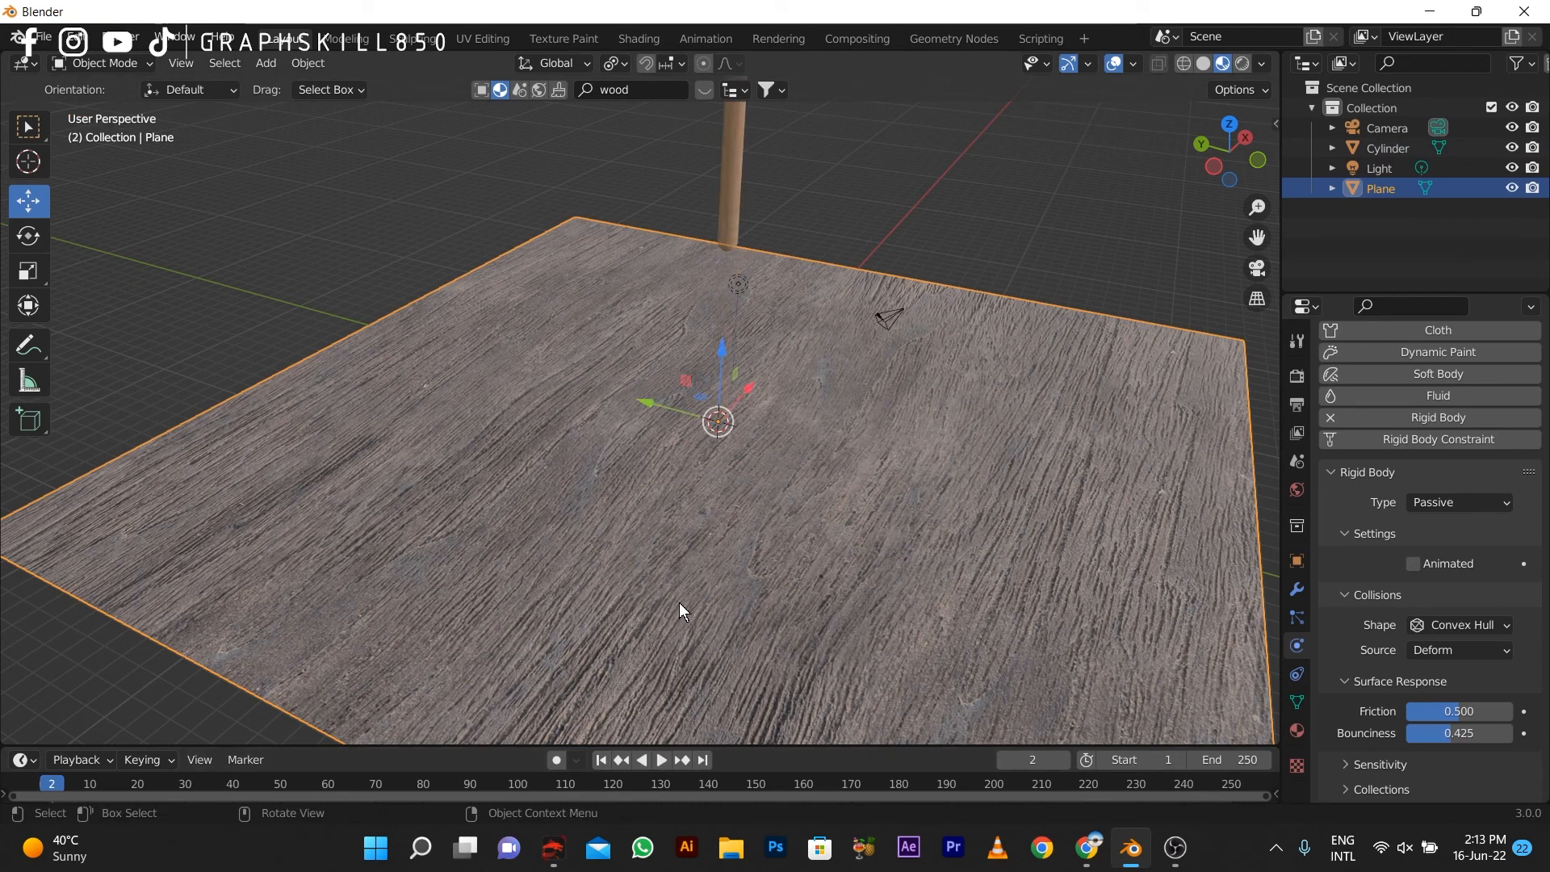
key(space)
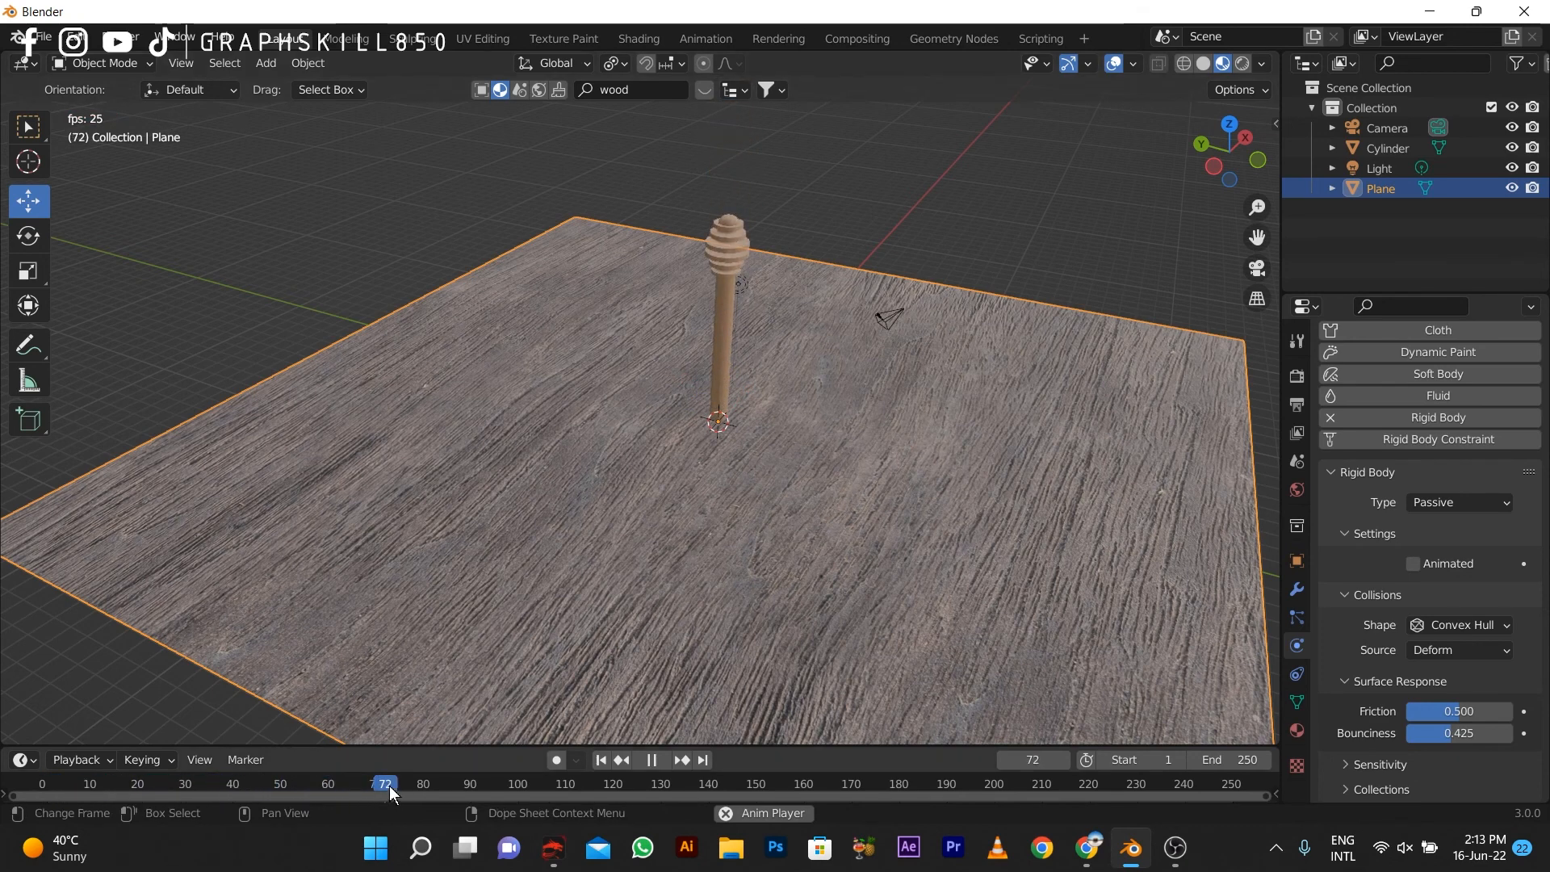
key(space)
Step: Increase the rigid-body Bounciness to 0.582 on the plane and 0.642 on the cylinder
scroll(565, 614, down, 5)
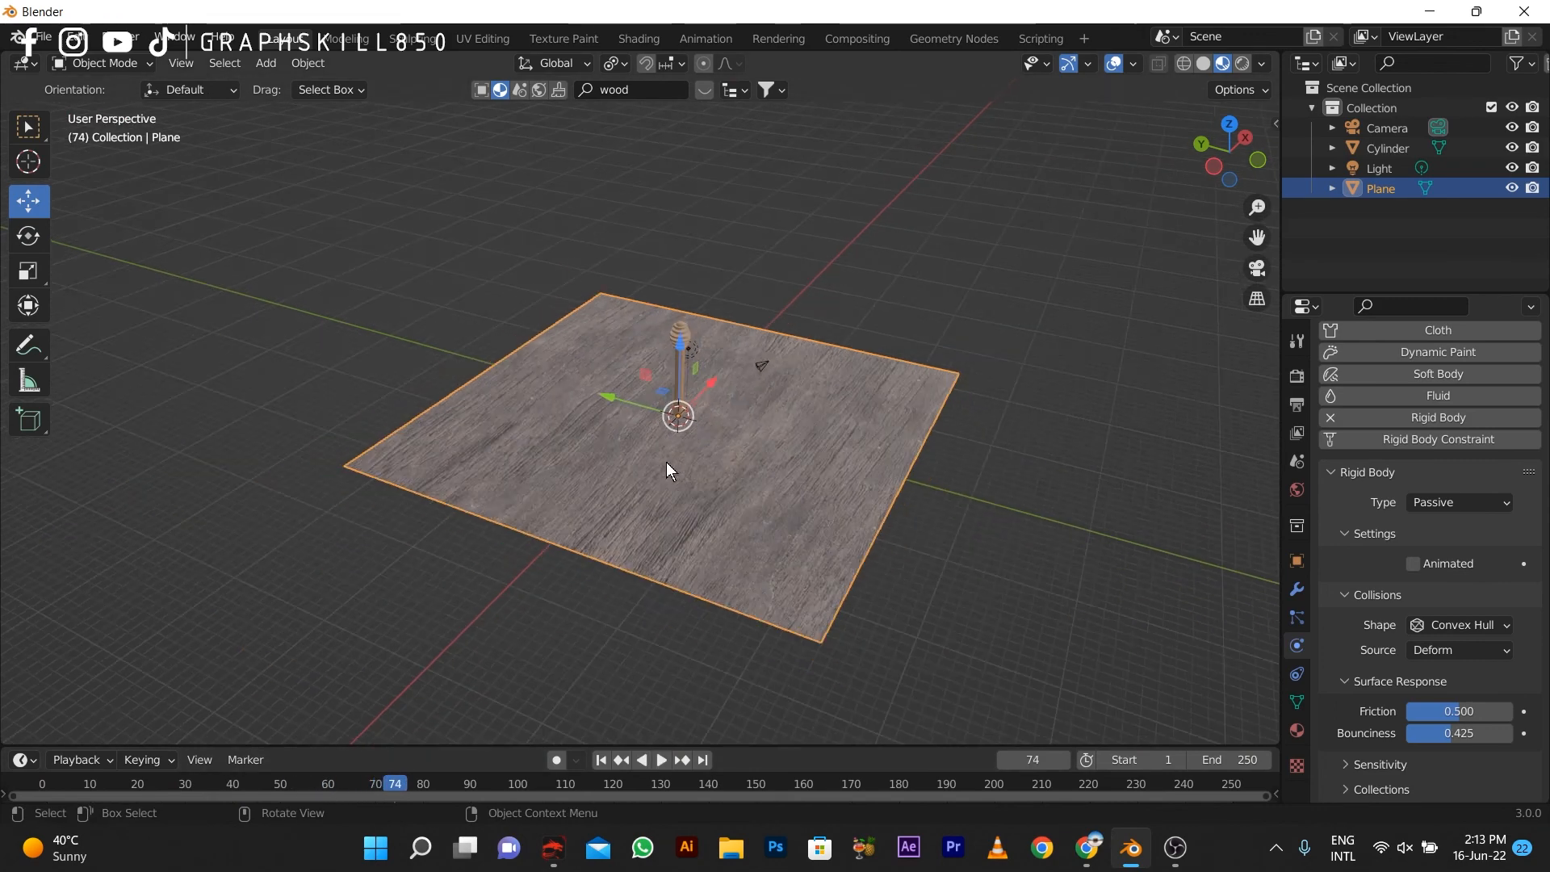
scroll(727, 452, up, 3)
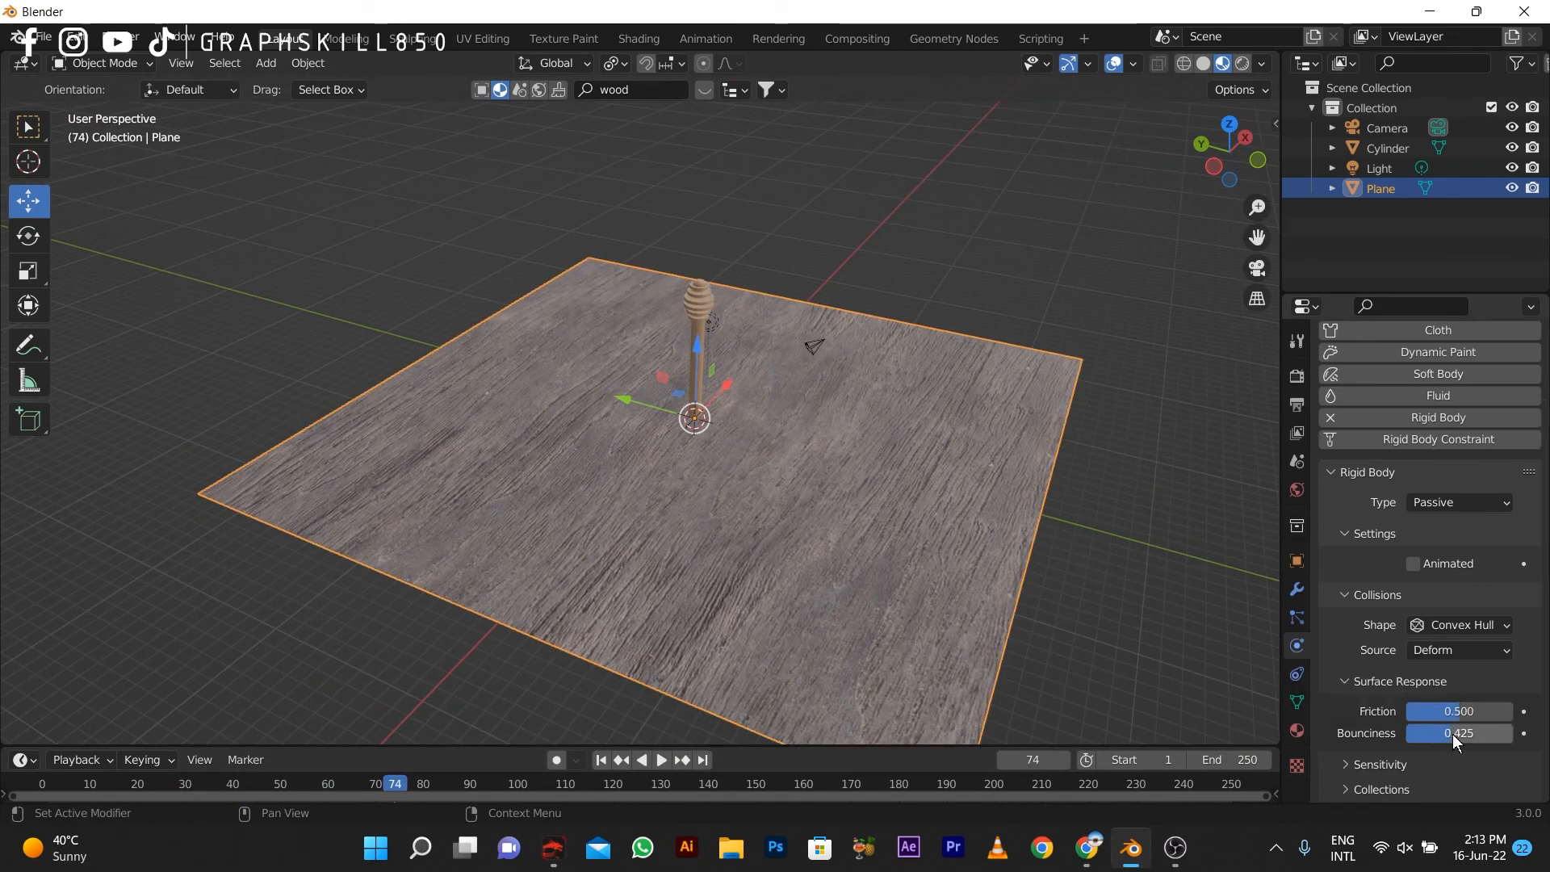
drag(701, 353, 702, 303)
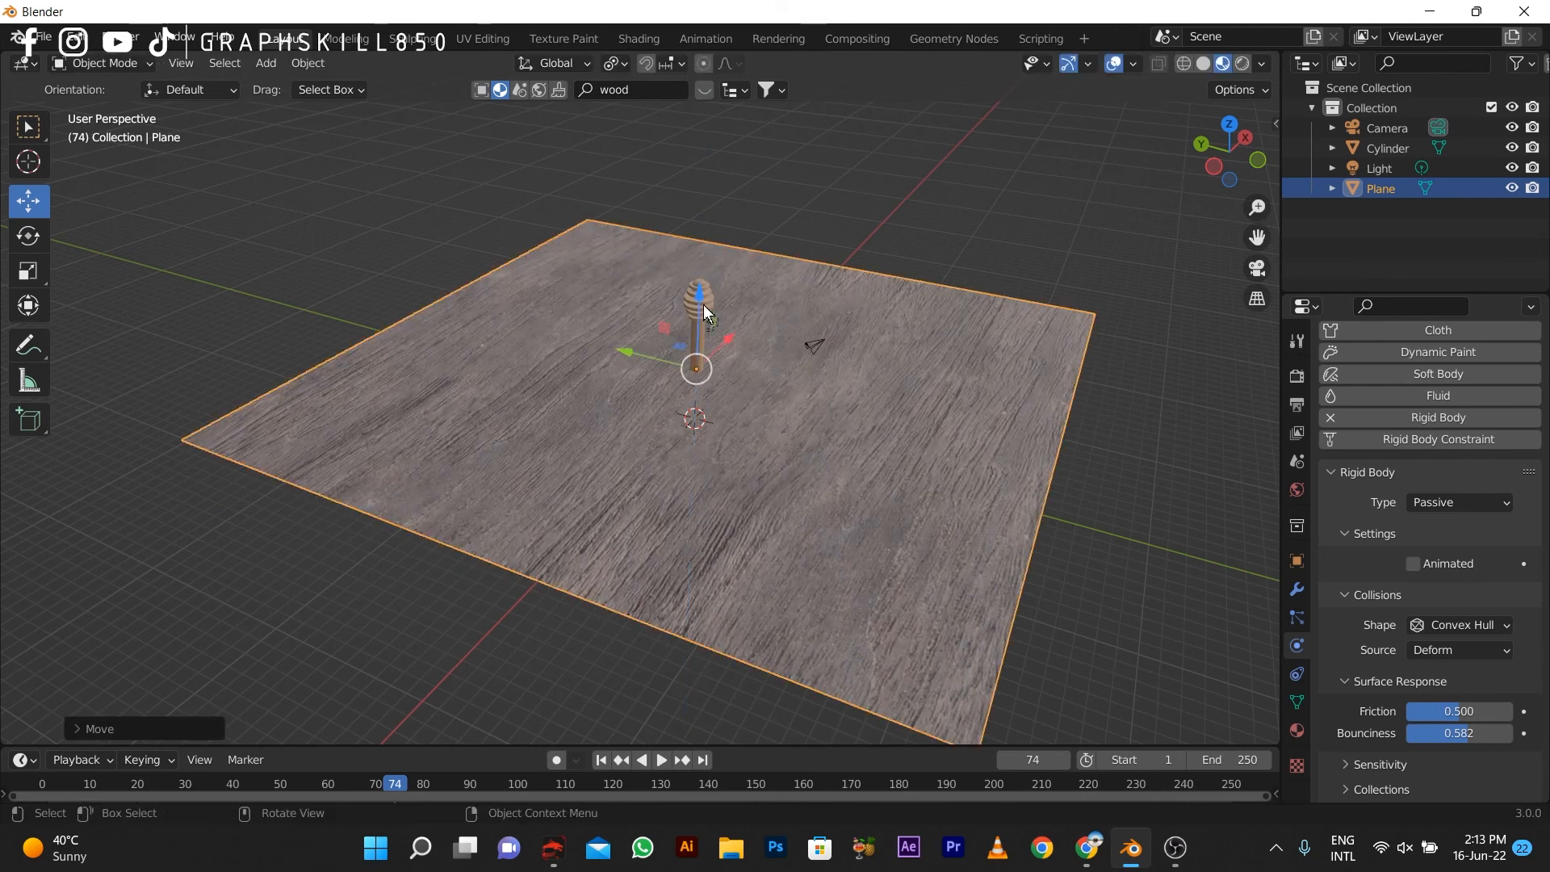
key(ctrl+z)
click(693, 318)
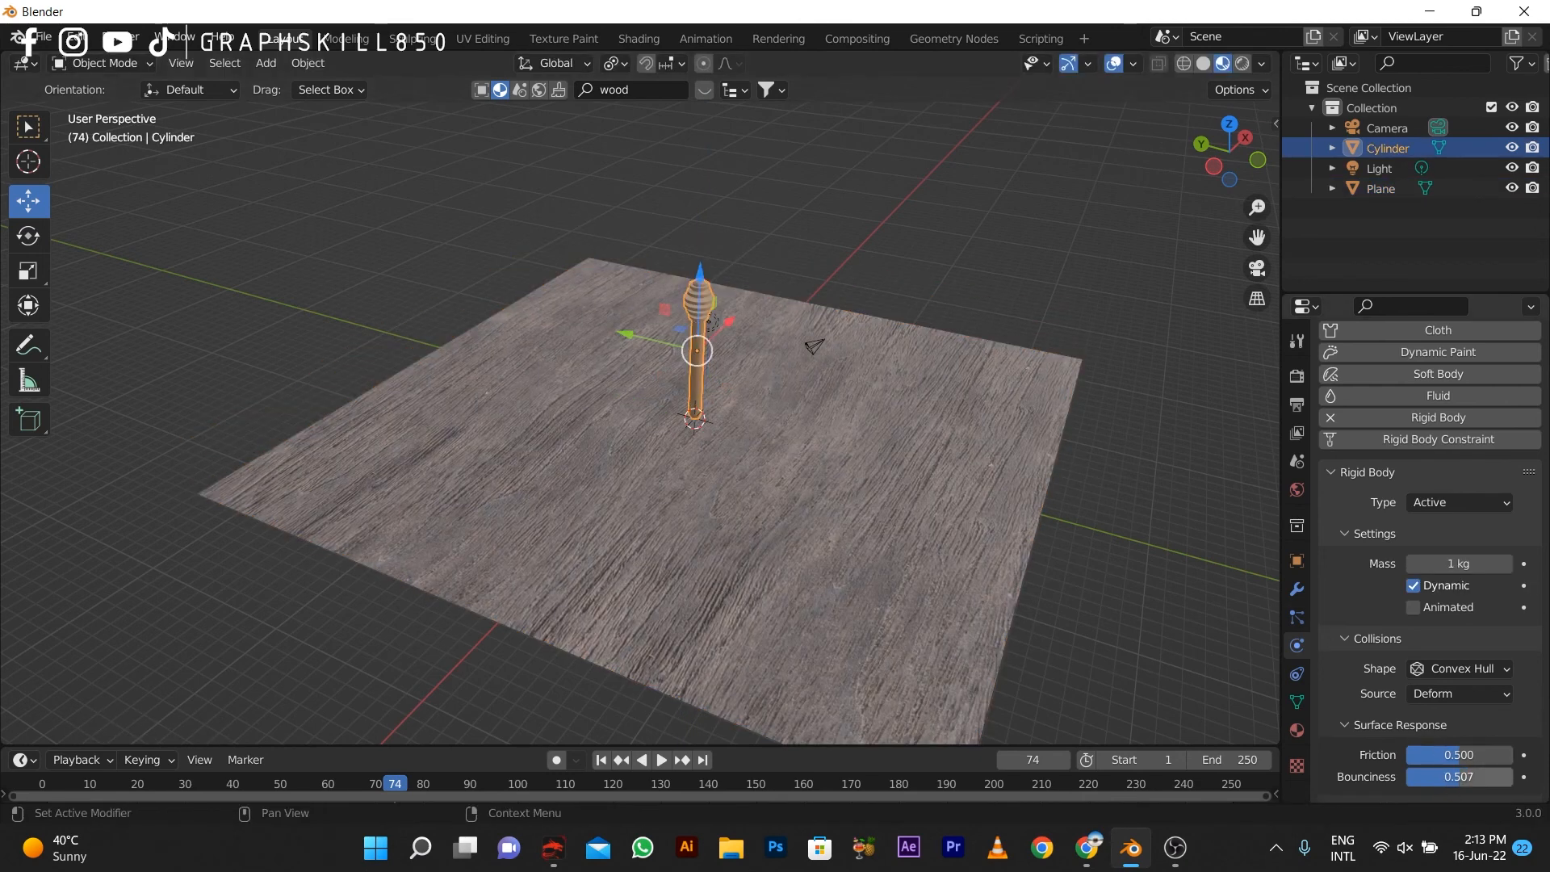
drag(1458, 776, 1472, 776)
Step: Rewind to the first frame and play the drop with the increased bounciness, stopping after the cylinder lands
key(space)
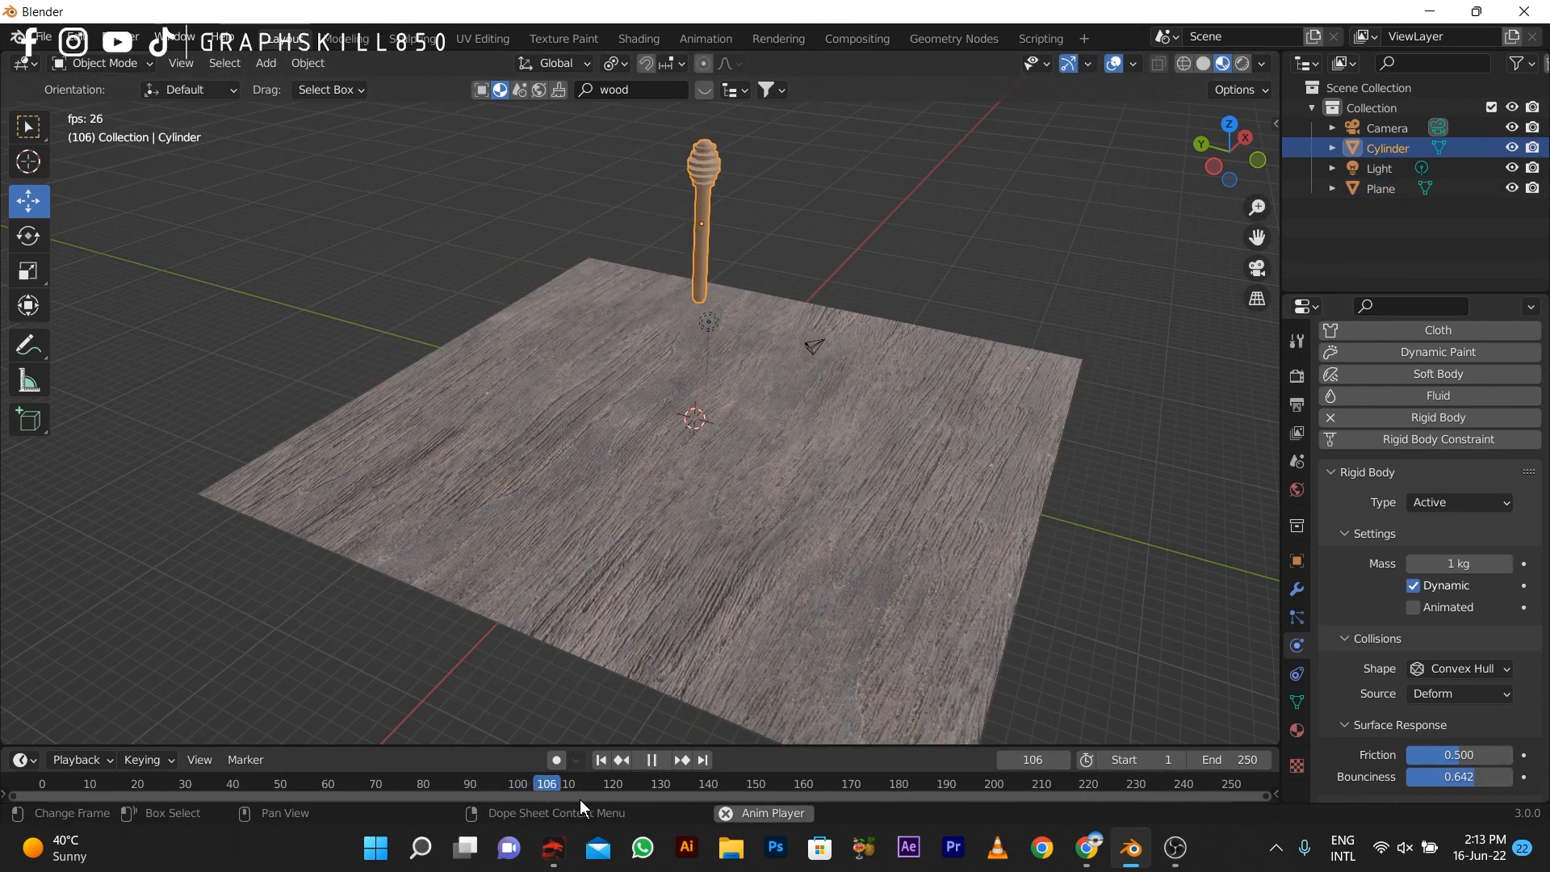
click(606, 760)
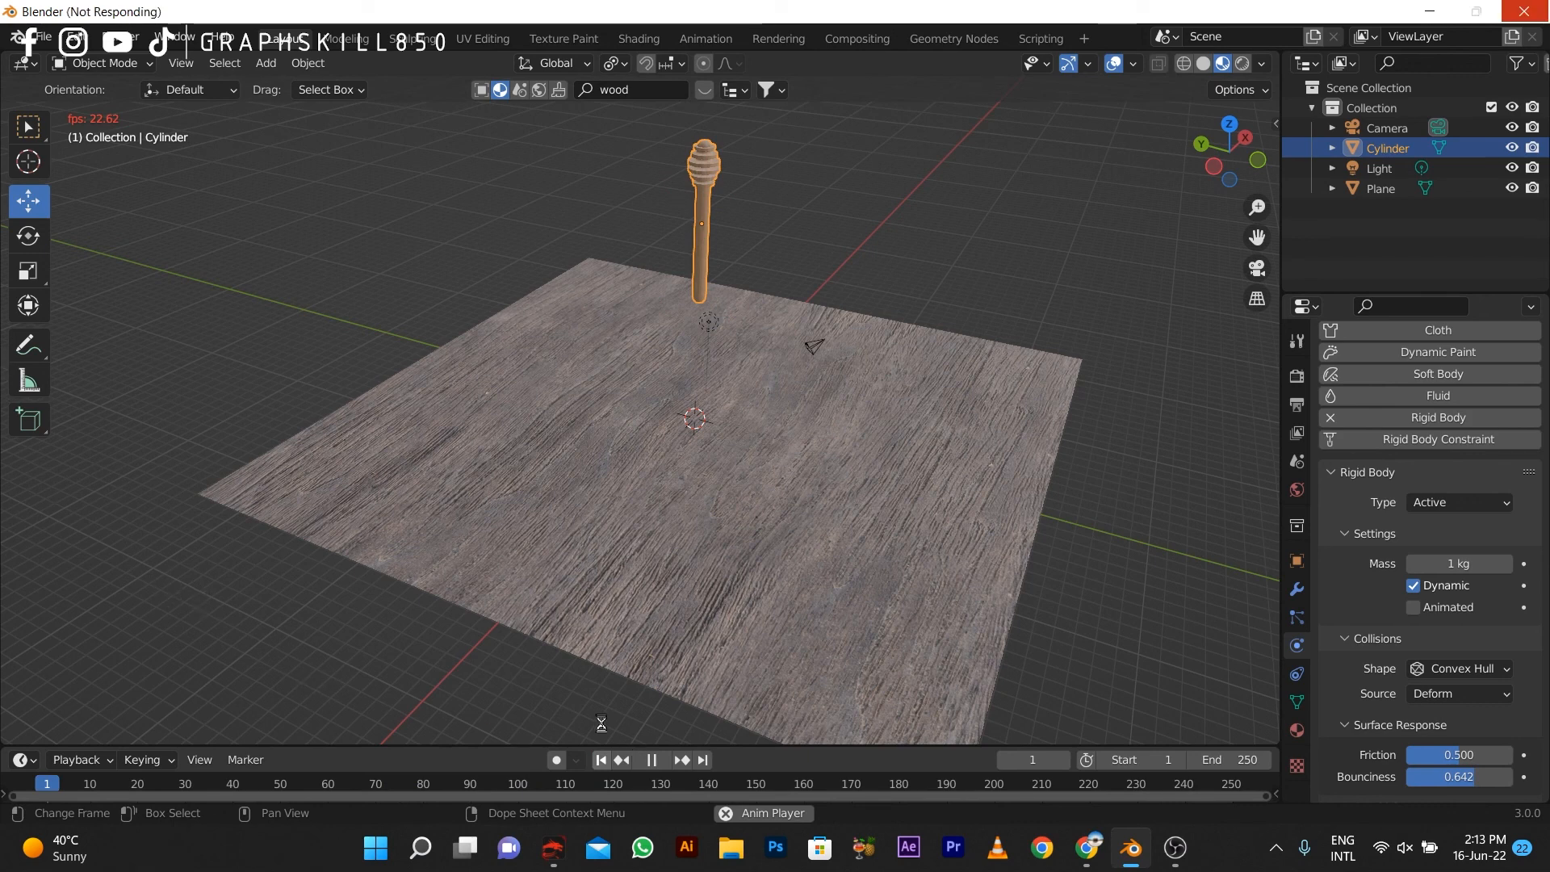
key(space)
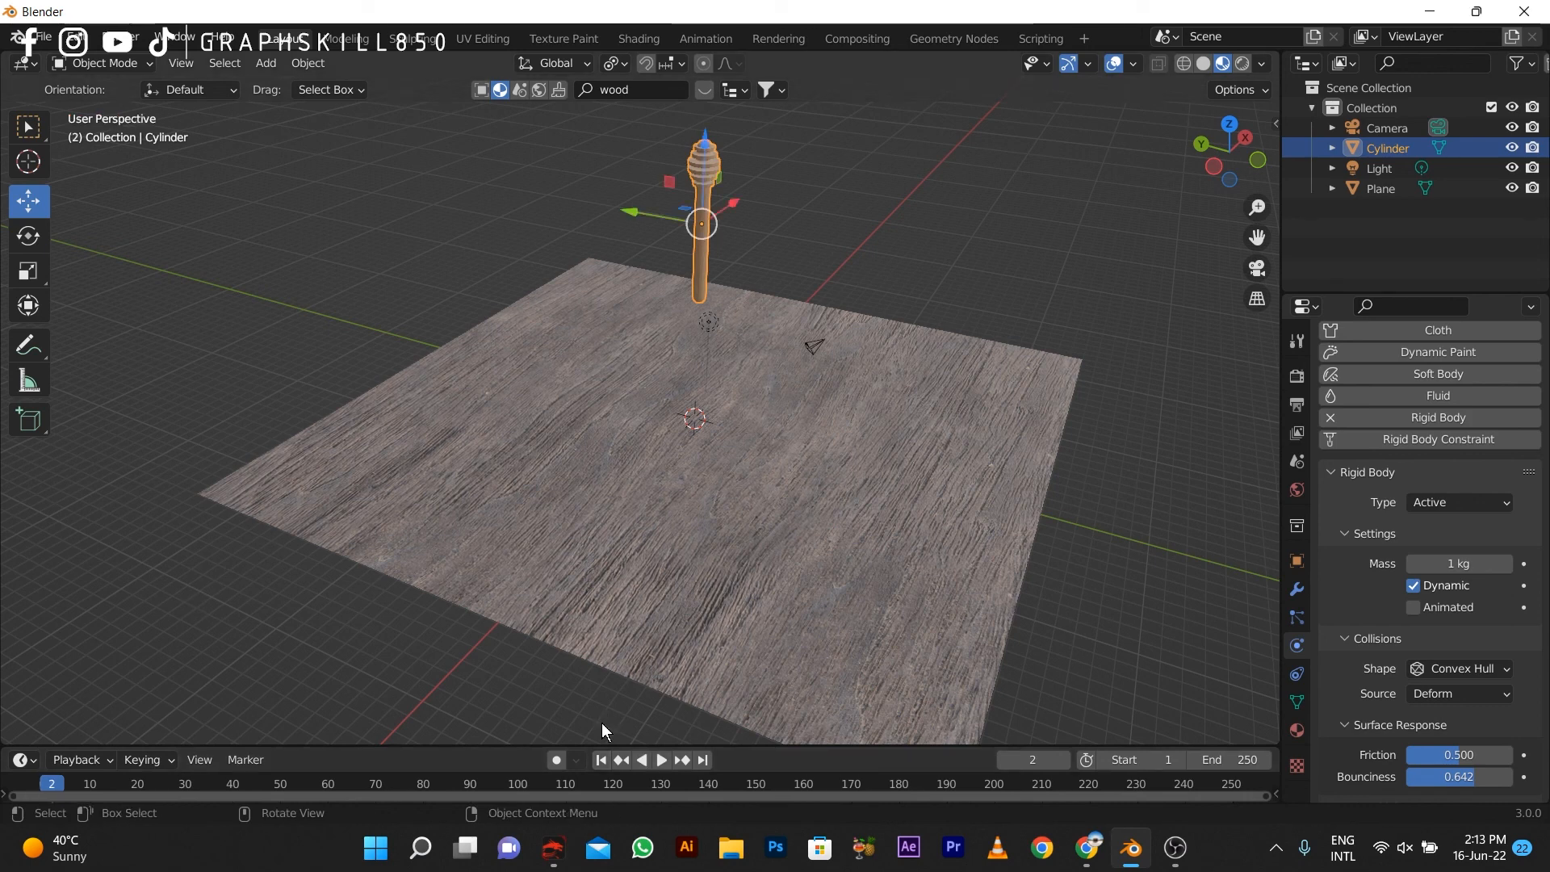
key(space)
key(space)
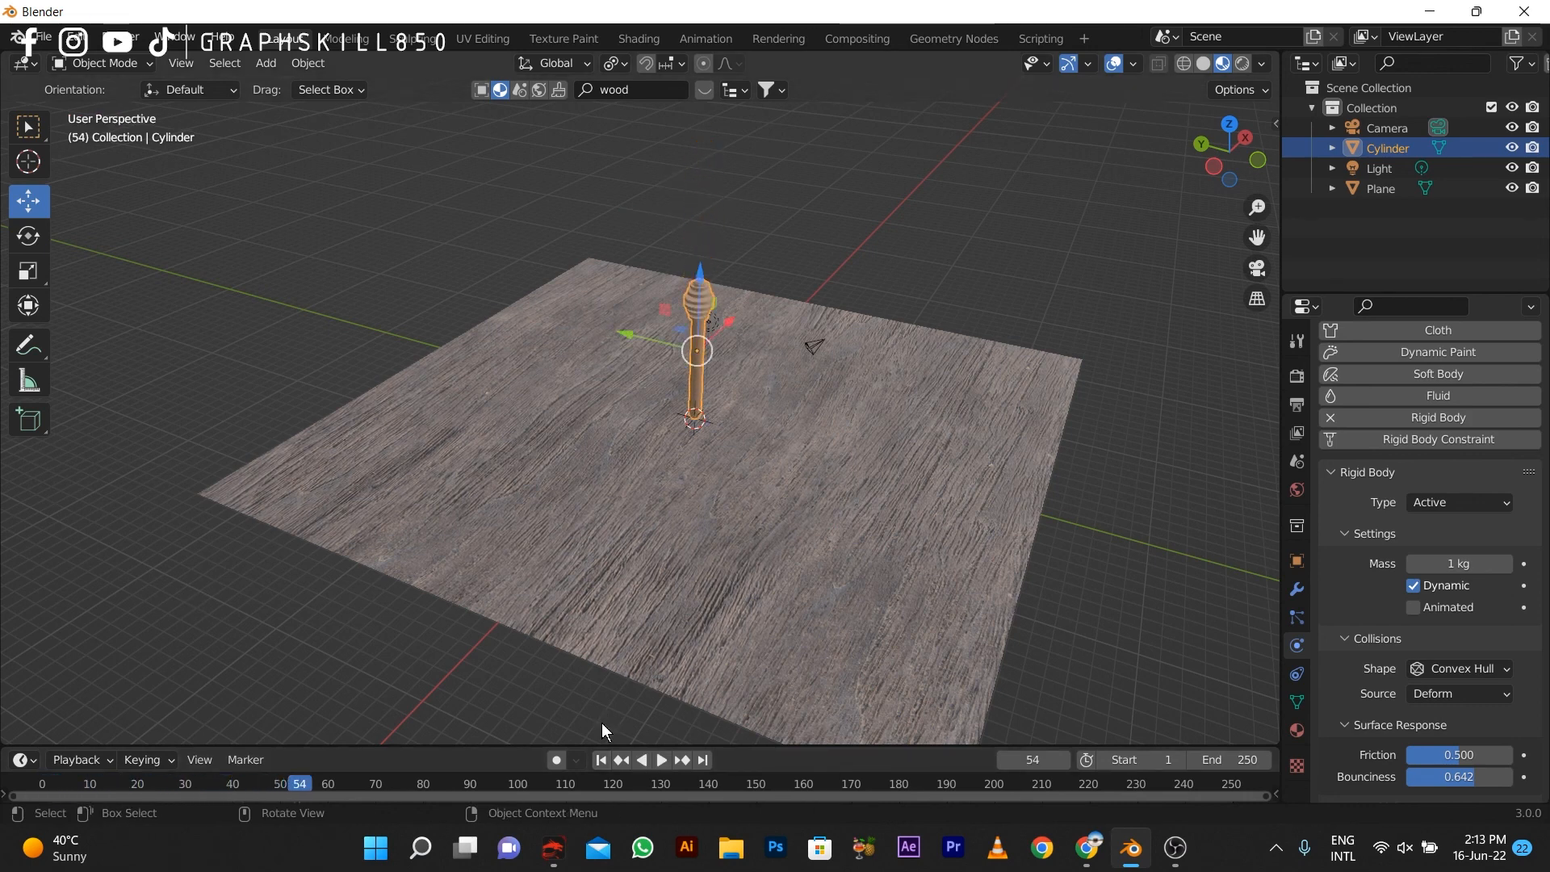
Step: Delete the wooden floor plane from the scene
click(708, 466)
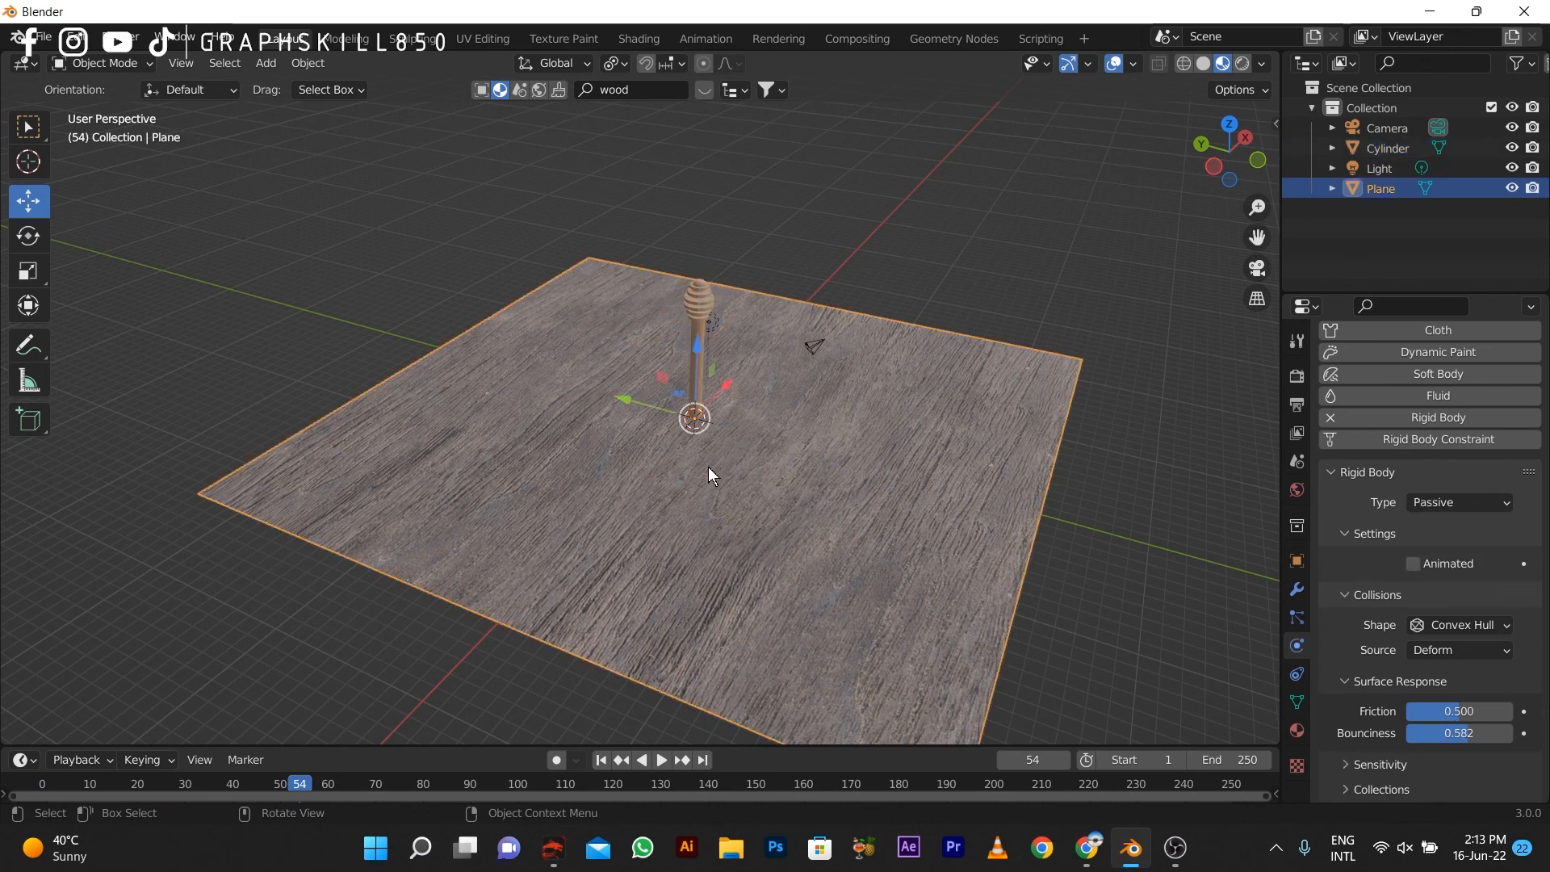
key(Delete)
scroll(605, 410, up, 6)
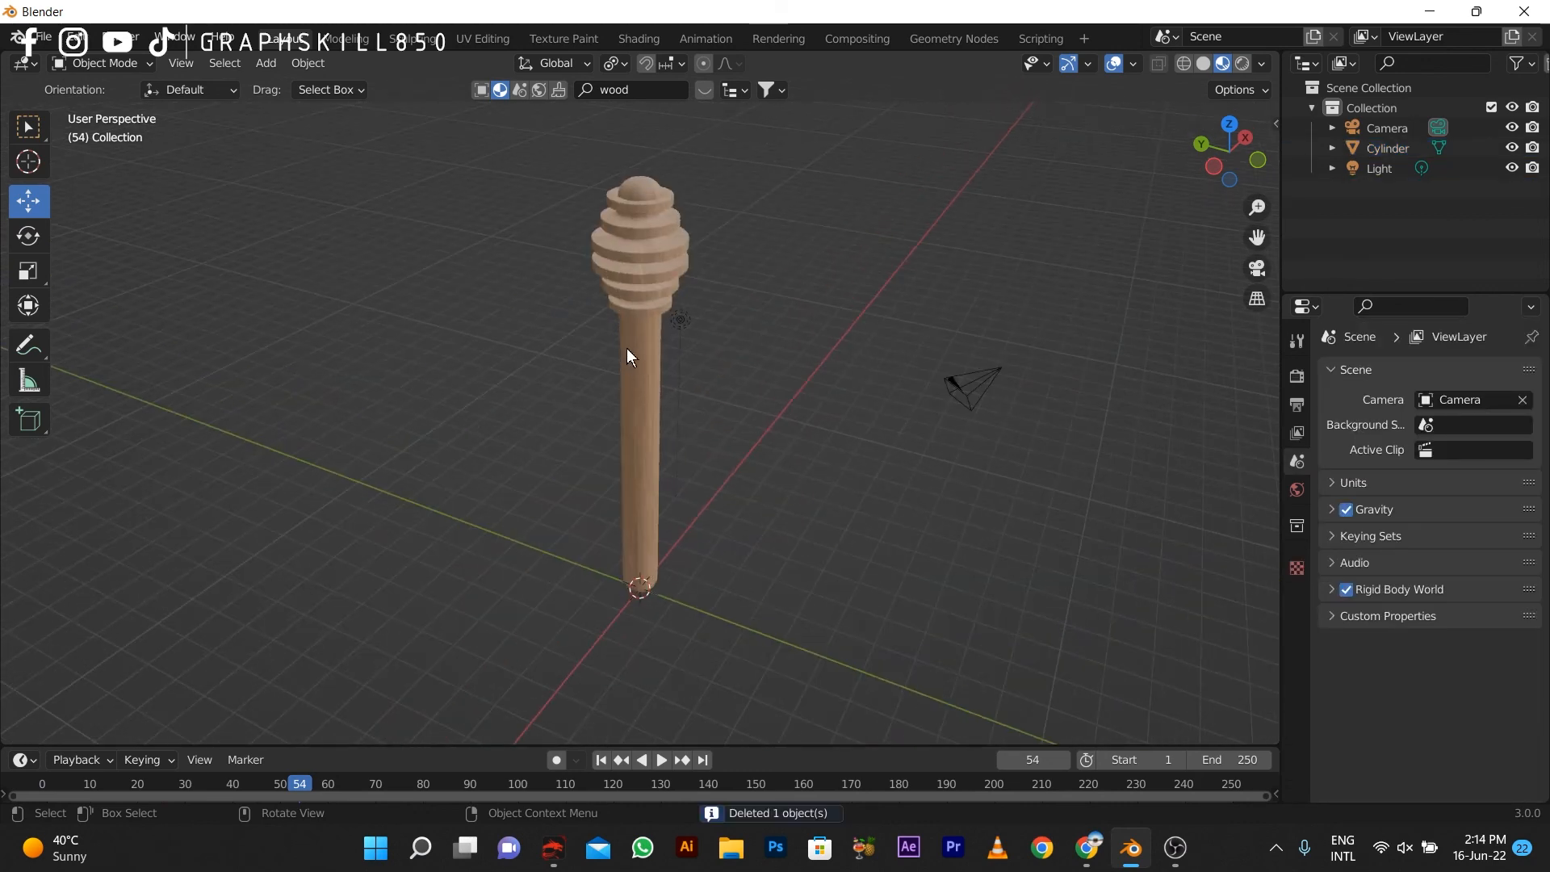
Step: Set the Metallic value of the honey dipper's wood material to 0.422
click(638, 337)
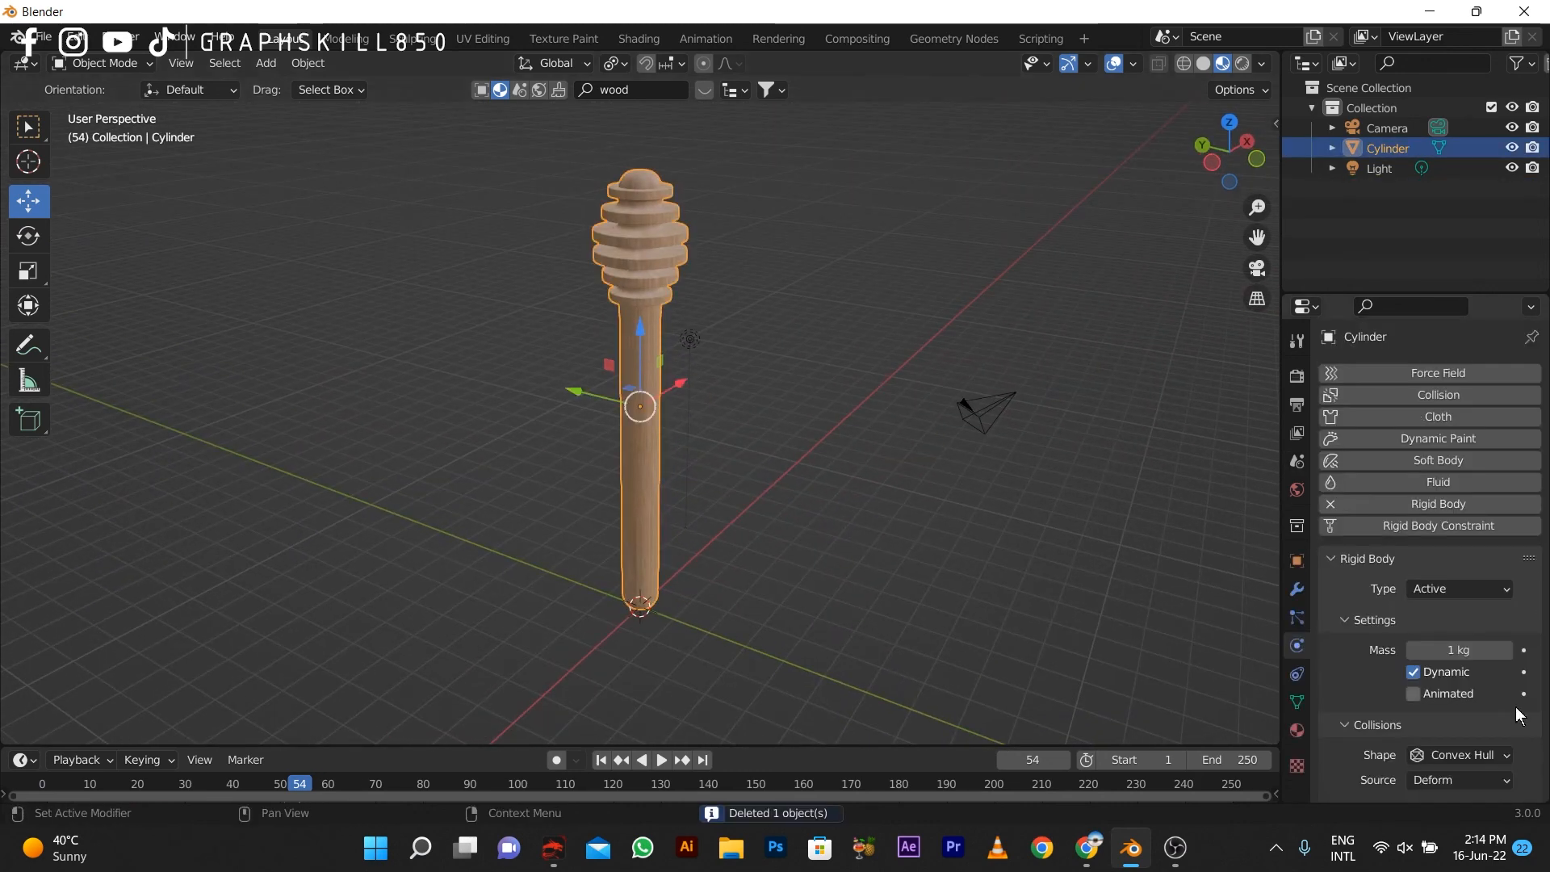
scroll(1364, 673, down, 2)
click(1297, 730)
scroll(1397, 680, down, 5)
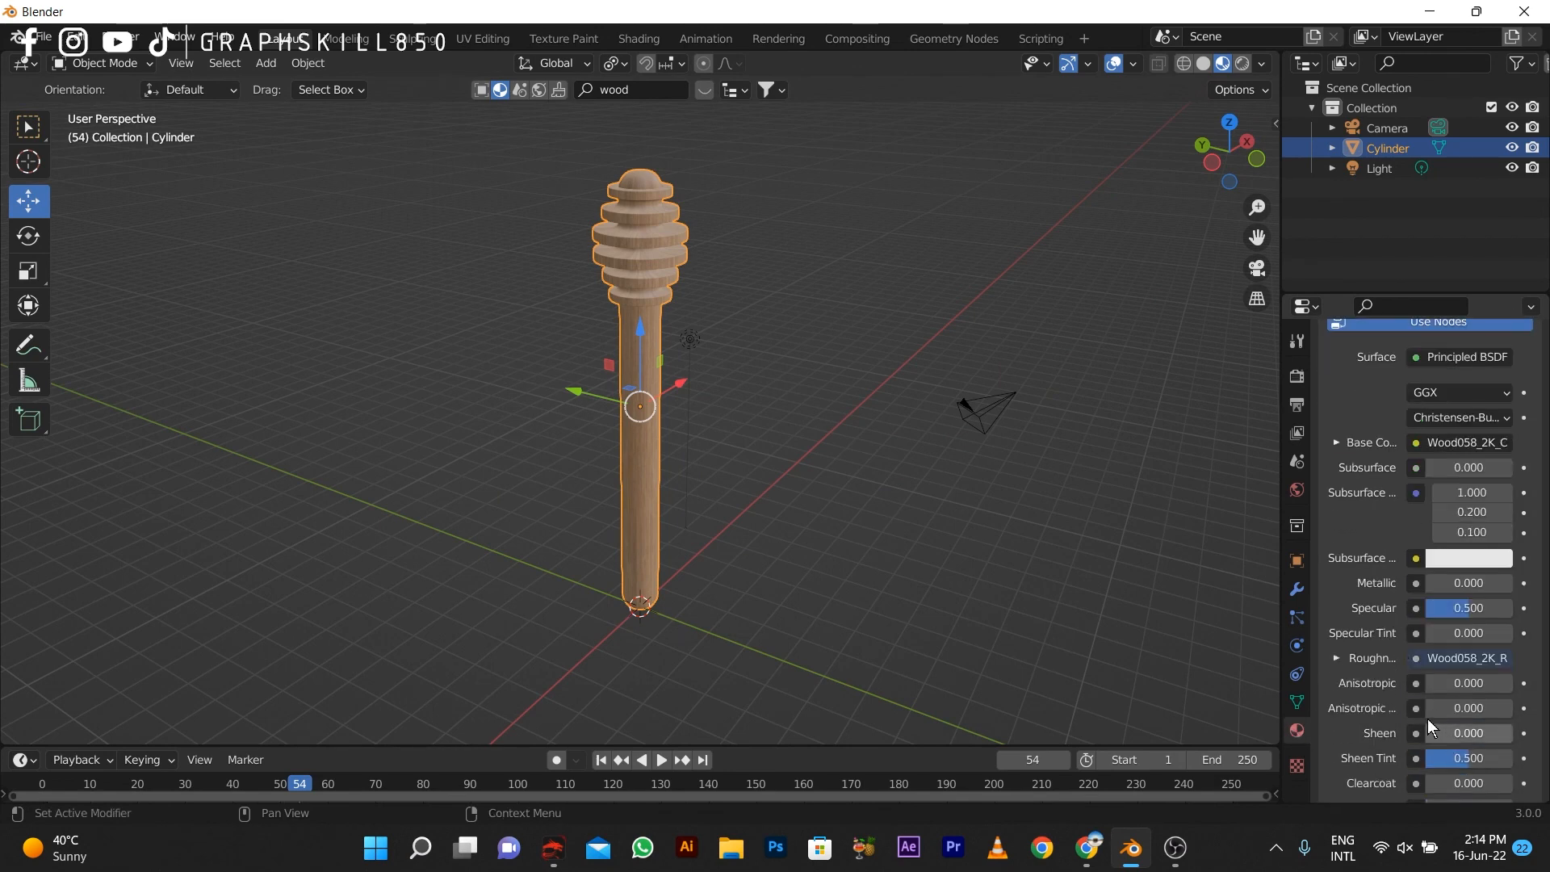
scroll(1456, 760, down, 2)
scroll(1452, 727, up, 4)
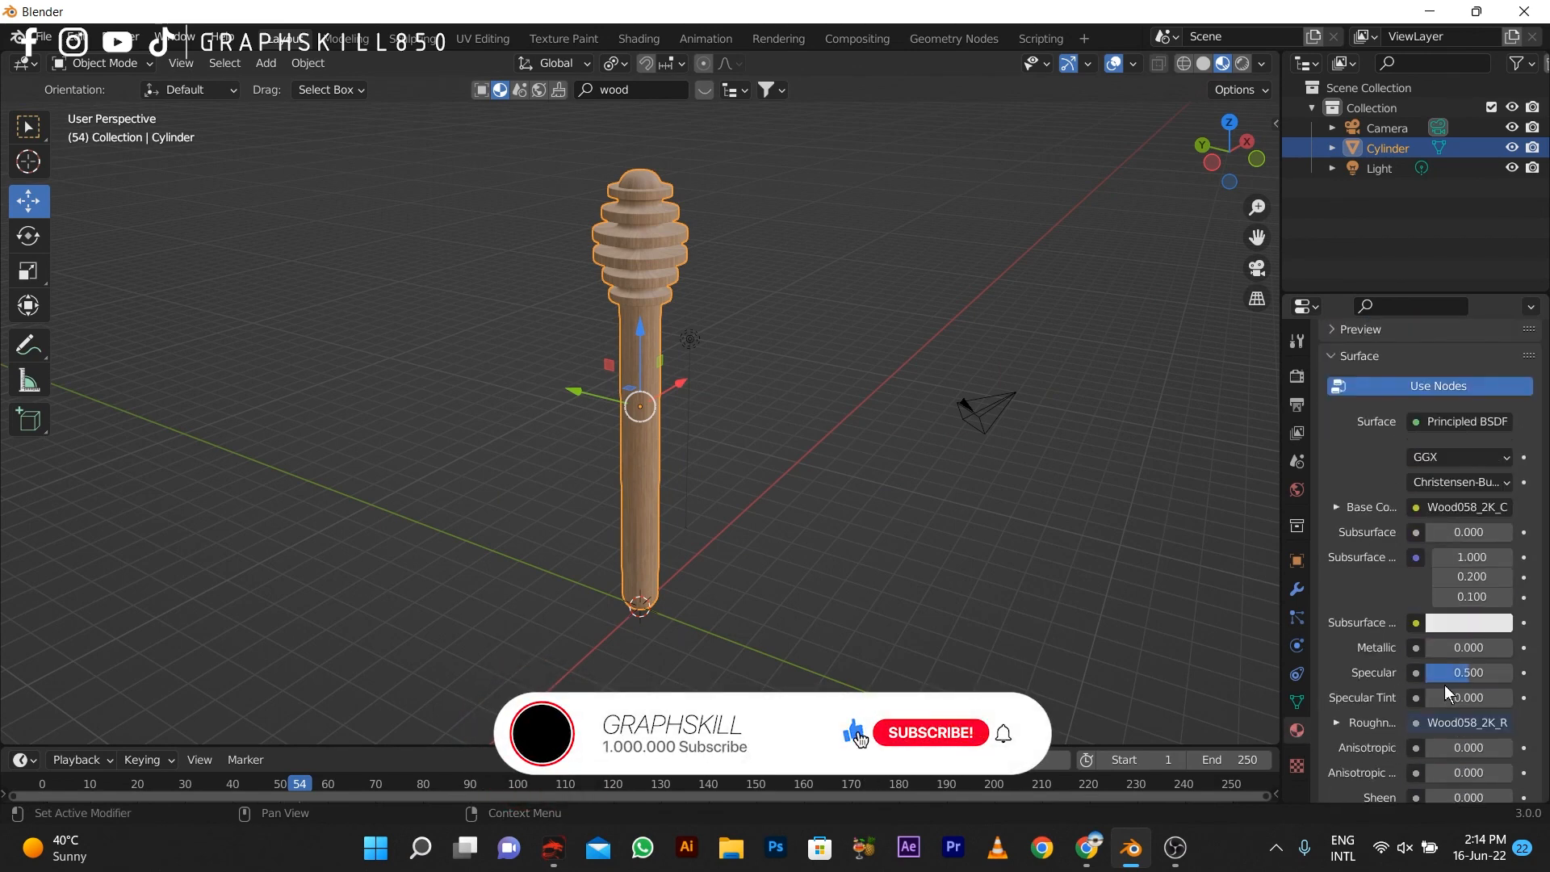
mouse_move(1432, 652)
mouse_down()
mouse_move(1487, 650)
mouse_move(1461, 650)
mouse_up()
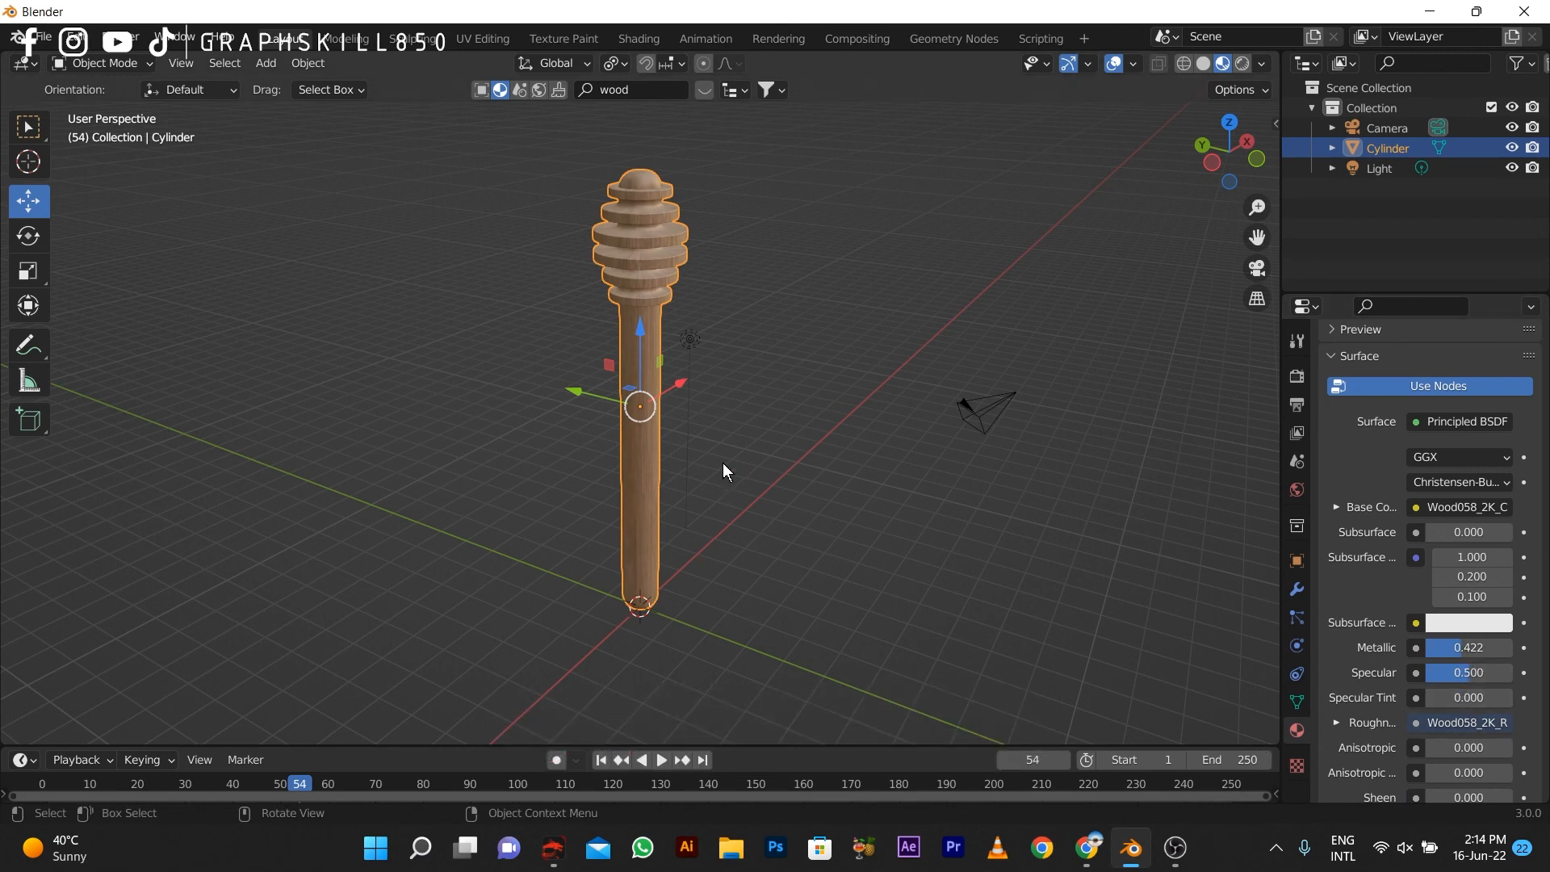